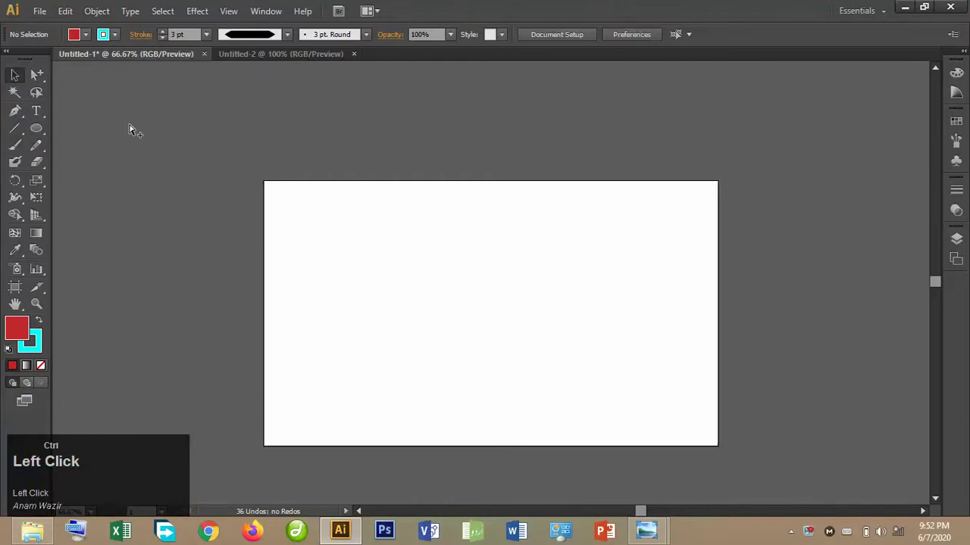
Draw a large circle on the artboard with the Ellipse tool.
key("ctrl+equal")
key("ctrl+equal")
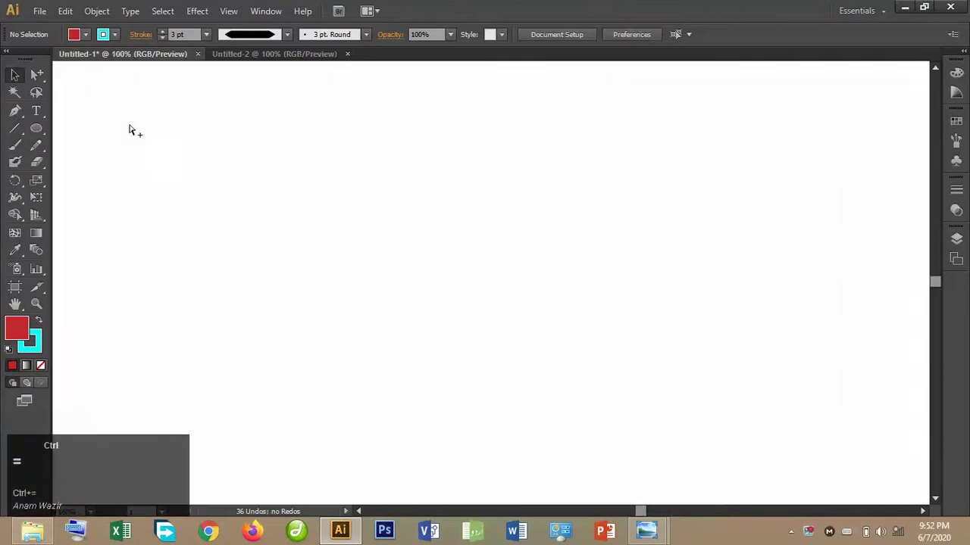
left_click(35, 128)
left_click_drag(312, 142, 537, 320)
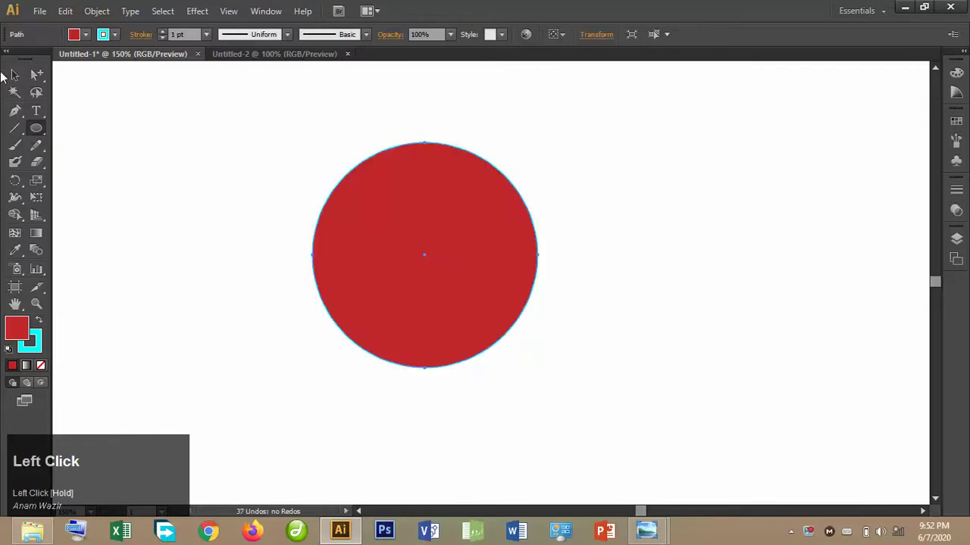
Duplicate the red circle toward its lower right, scale the copy down proportionally and fill it with RGB Green.
left_click(15, 74)
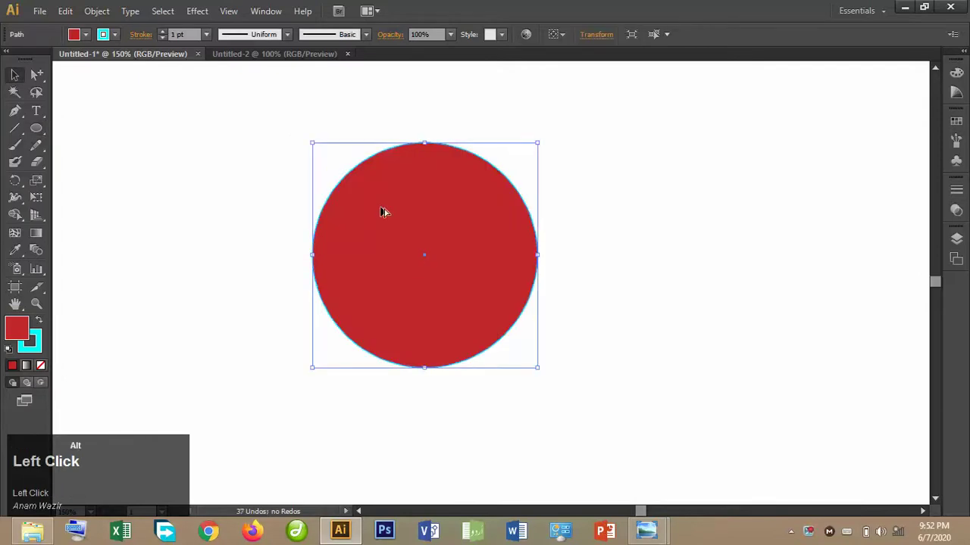
left_click_drag(384, 210, 470, 233)
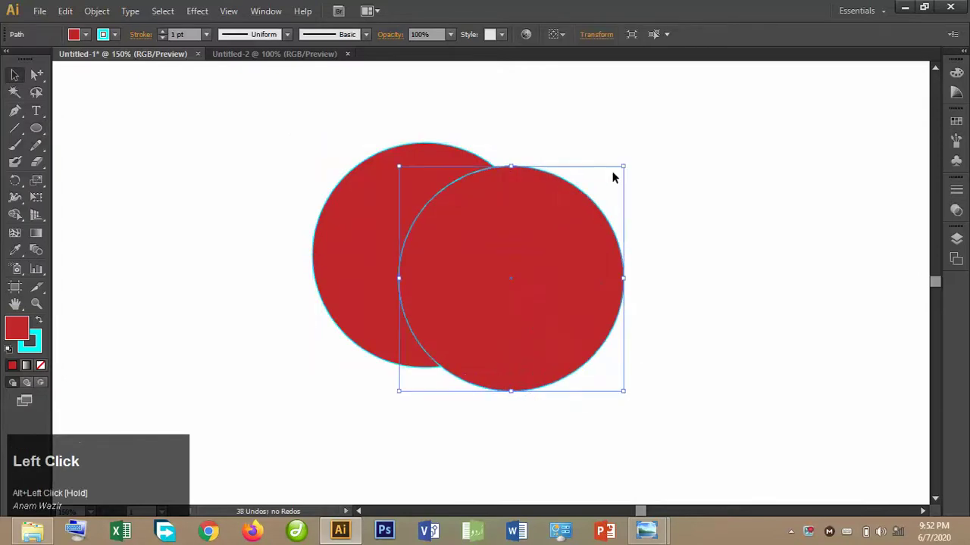
mouse_move(623, 167)
left_mouse_down()
mouse_move(578, 231)
mouse_move(558, 232)
left_mouse_up()
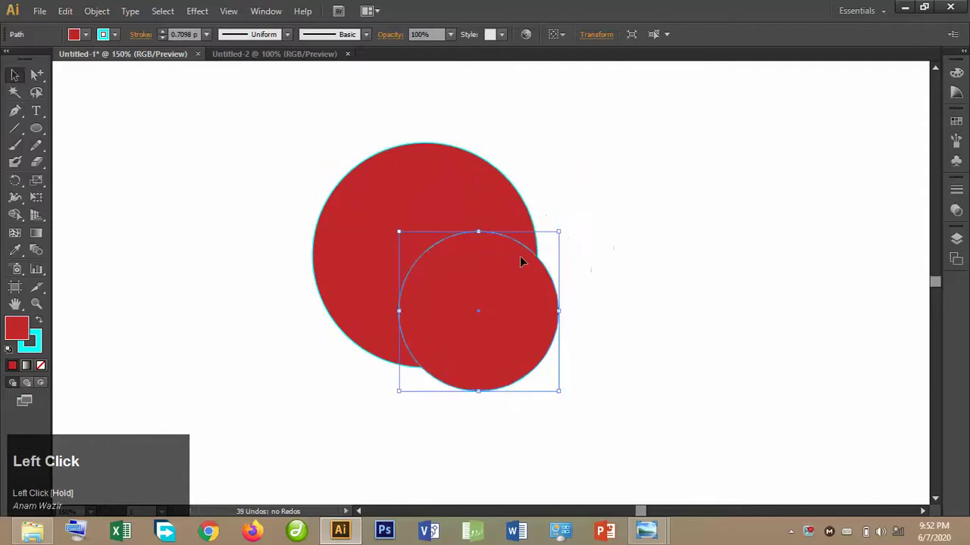
left_click(85, 35)
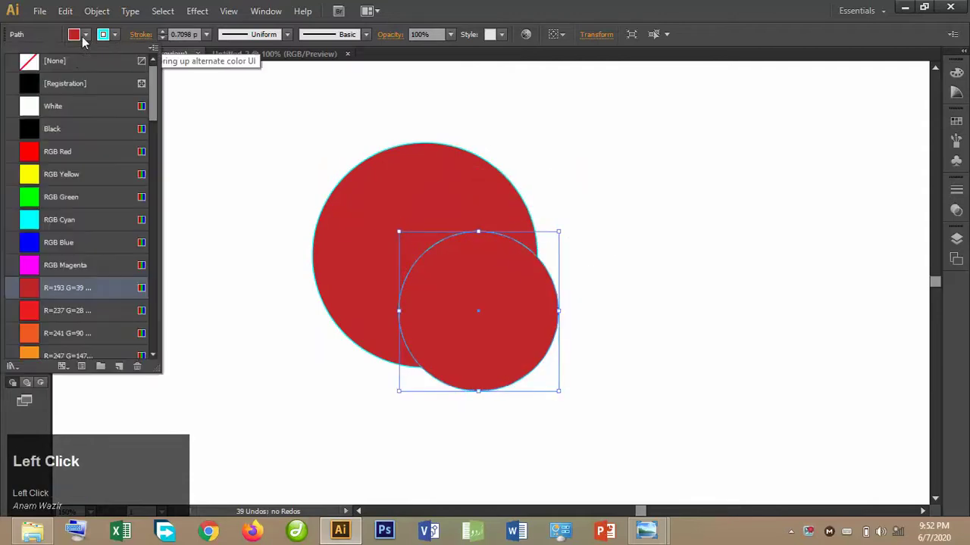
left_click(76, 196)
left_click(501, 186)
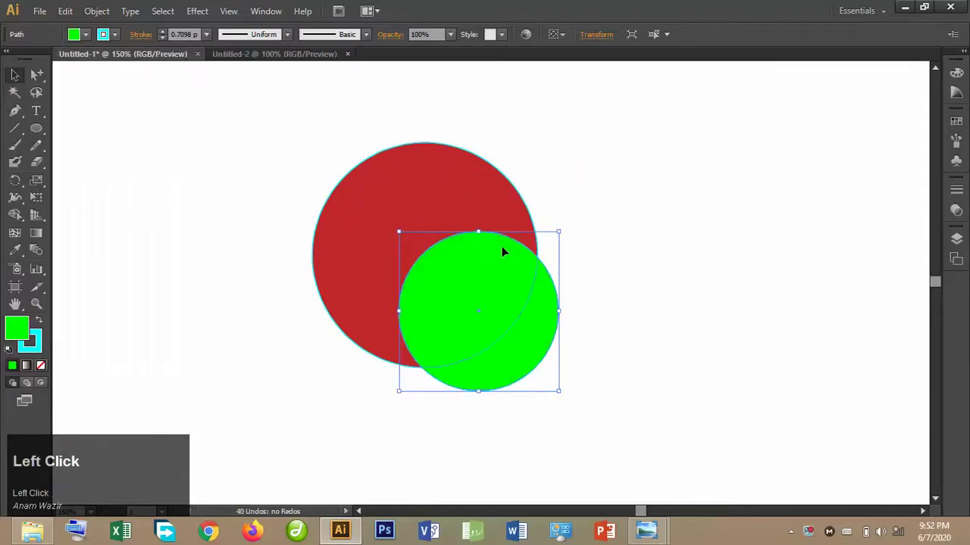
Duplicate the green circle, shrink the copy to overlap its lower part and fill the copy with Black.
left_click_drag(503, 262, 544, 276)
left_click_drag(598, 242, 541, 298)
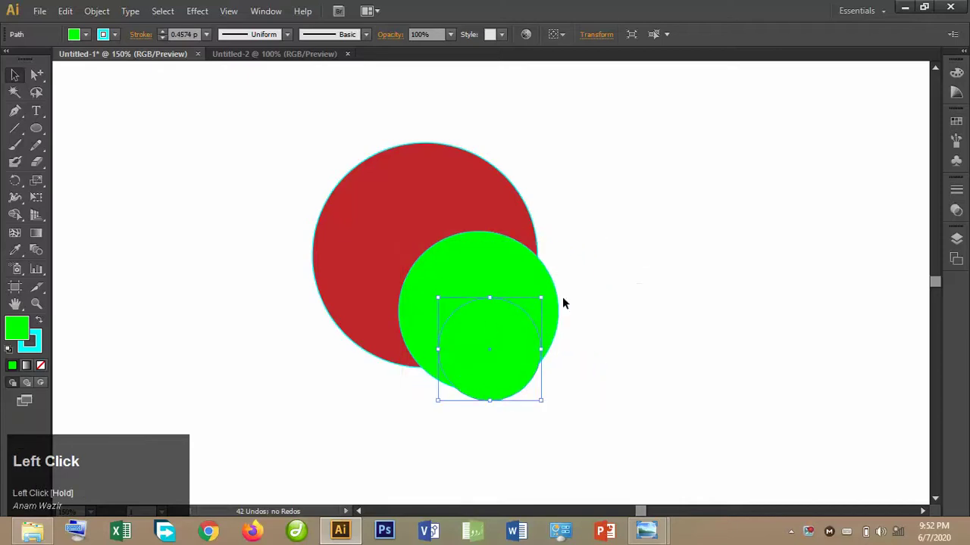
left_click(85, 35)
left_click(79, 135)
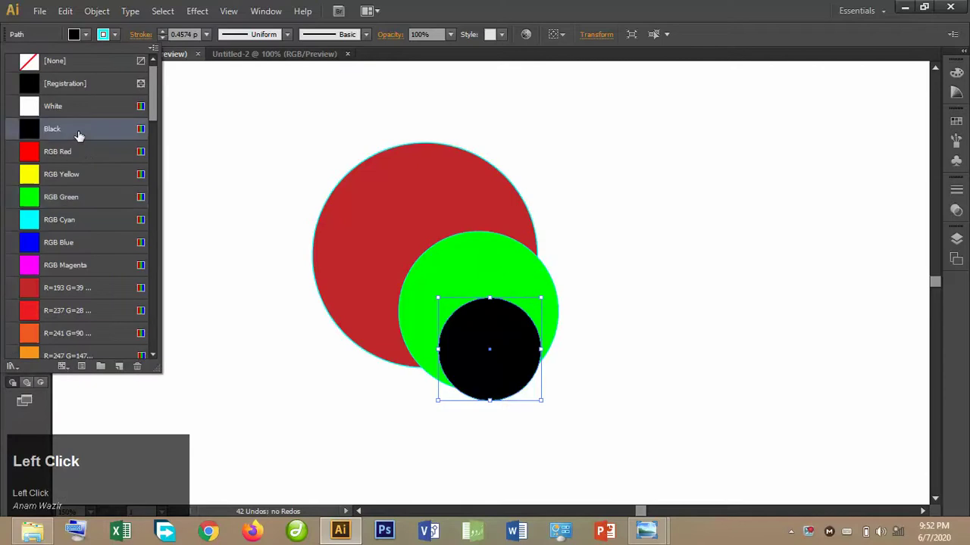
left_click(545, 198)
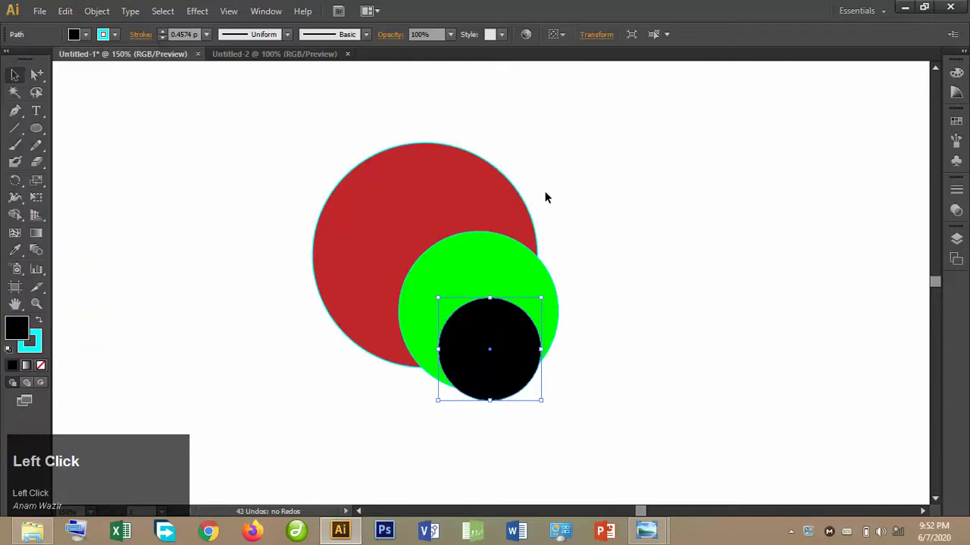
Convert the top anchor point of the large red circle to a corner and back to a smooth point.
left_click(461, 195)
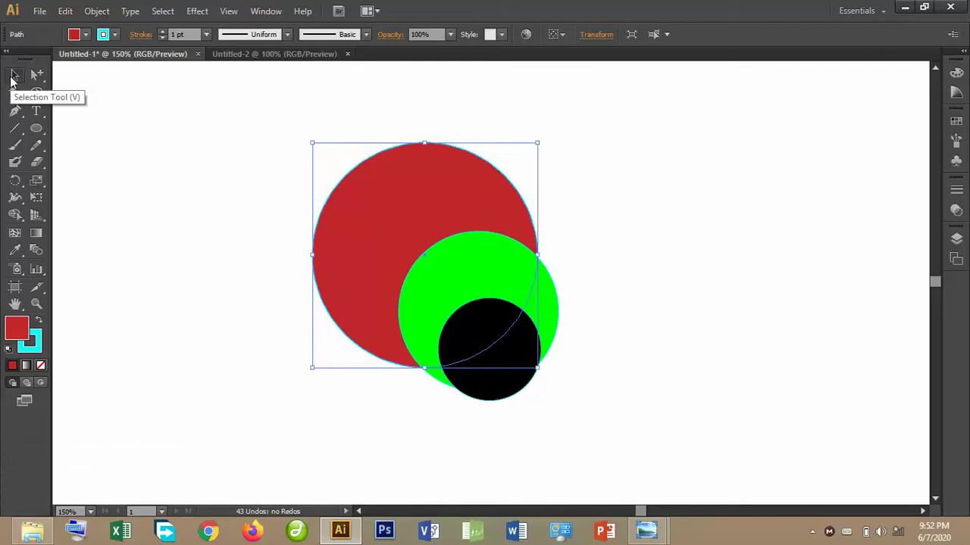
left_click_drag(38, 76, 88, 81)
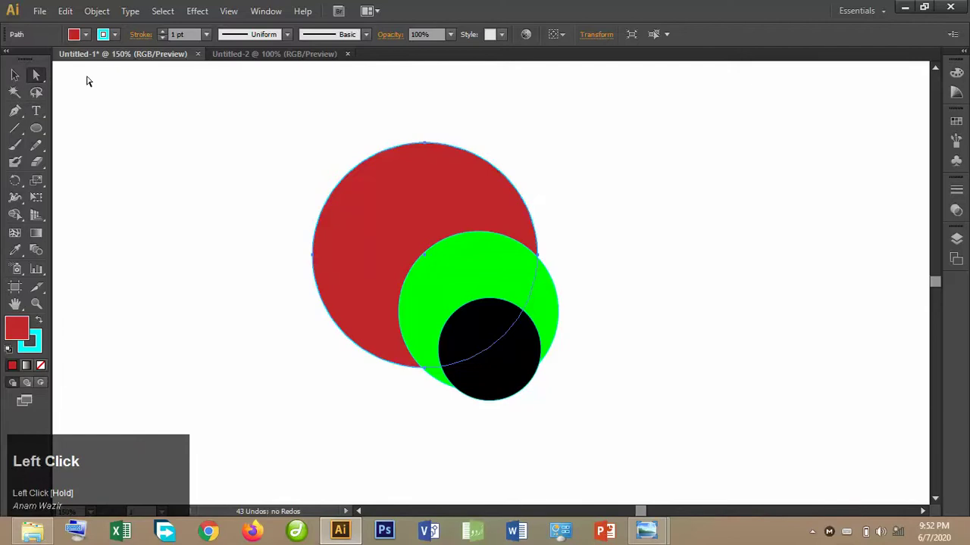
left_click(427, 149)
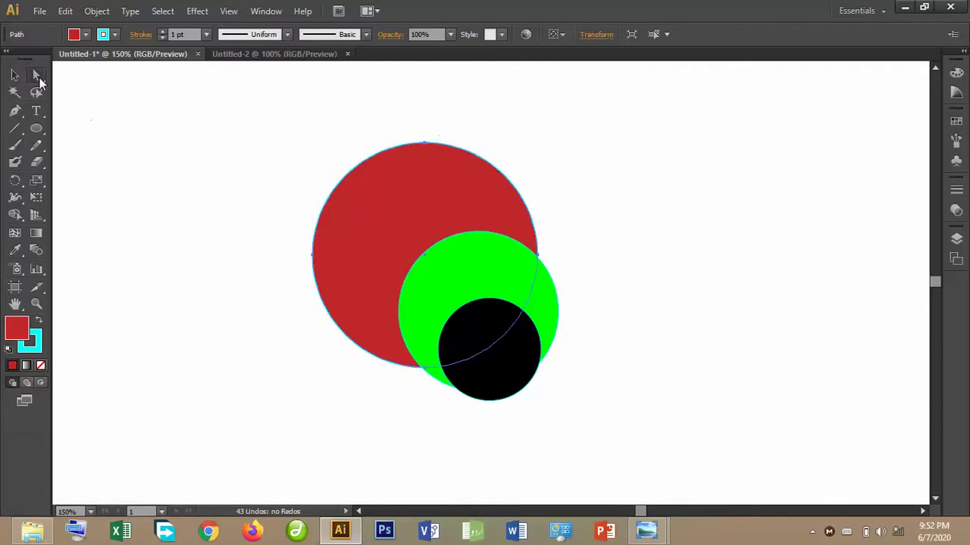
left_click_drag(39, 81, 121, 80)
left_click(427, 146)
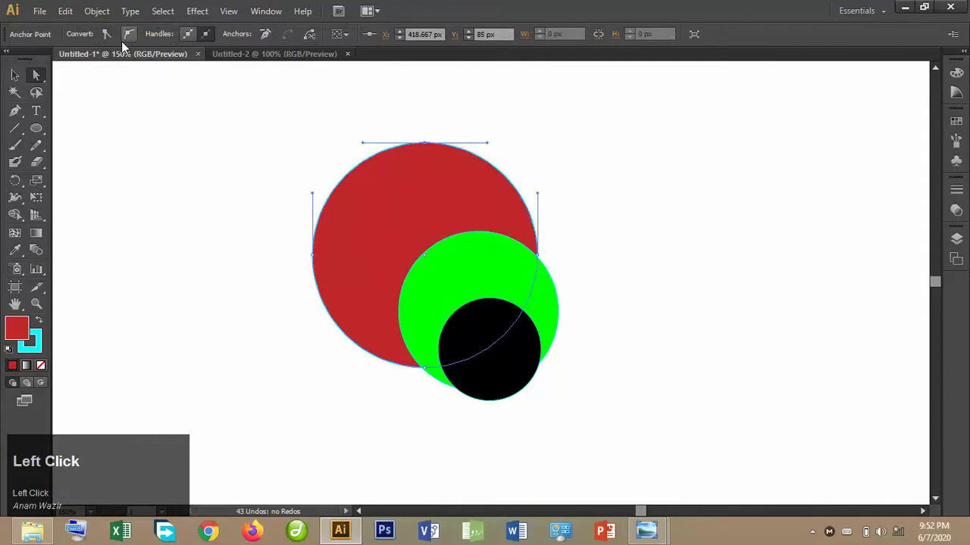
left_click(111, 41)
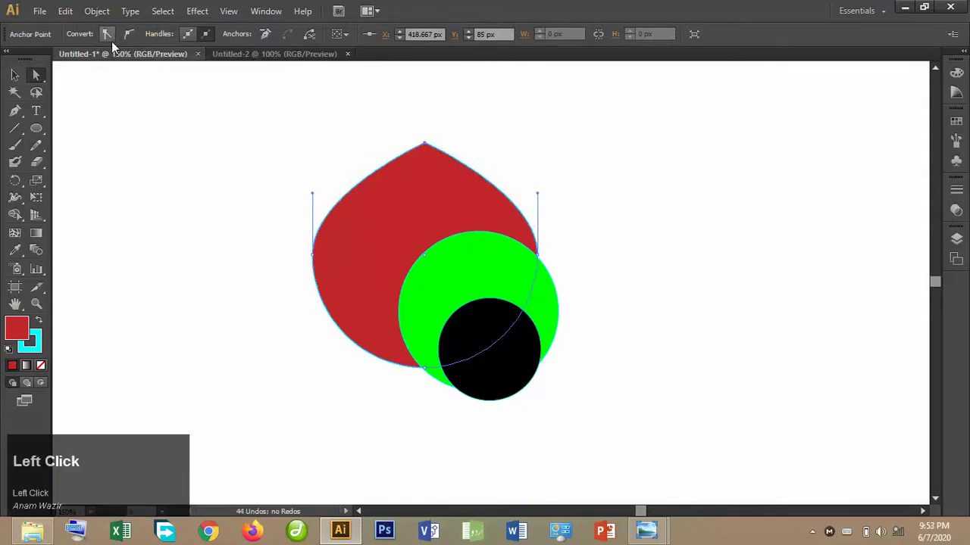
left_click(128, 41)
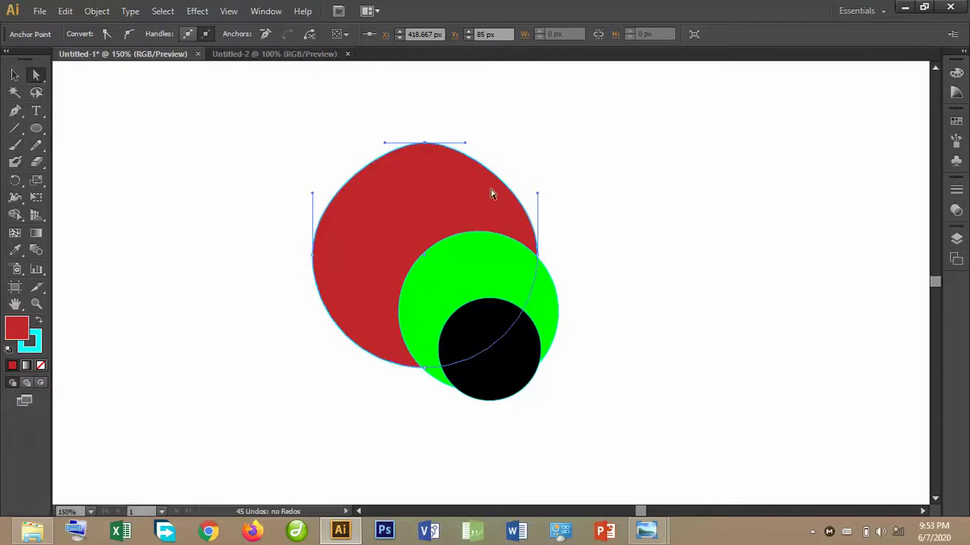
Undo both anchor point conversions and the black fill of the smallest circle.
key("ctrl+z")
key("ctrl+z")
key("ctrl+z")
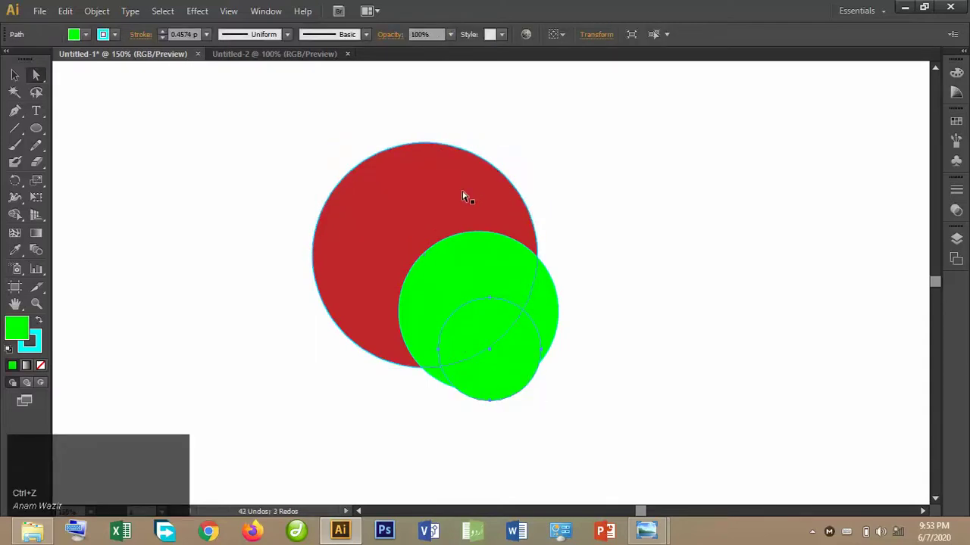
Fill the smallest circle with RGB Red.
left_click(463, 196)
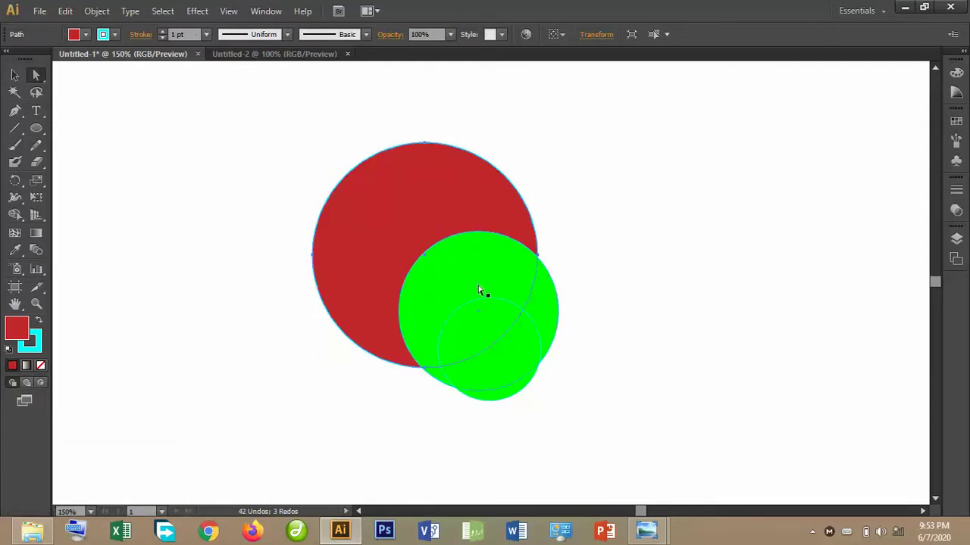
left_click(503, 330)
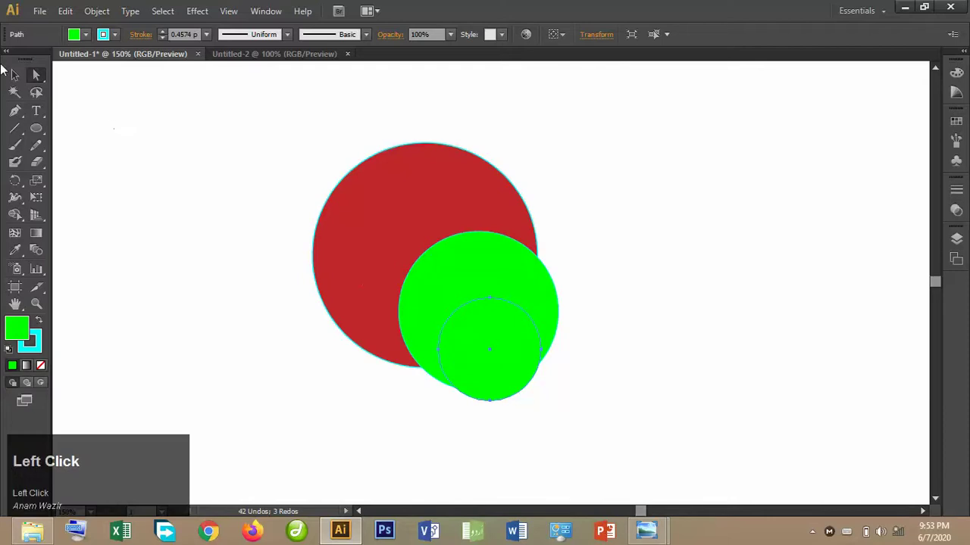
left_click(15, 74)
left_click(188, 122)
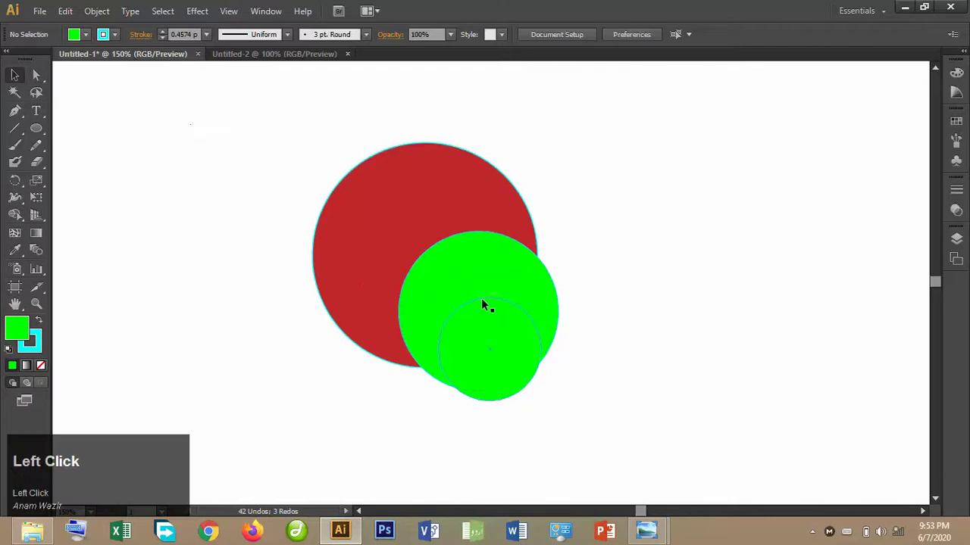
left_click(482, 301)
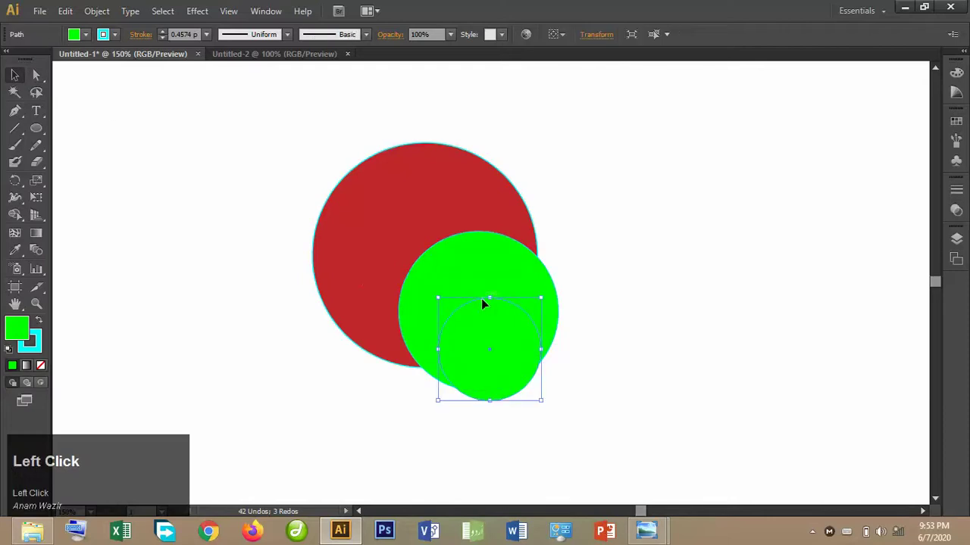
left_click(85, 36)
left_click(78, 150)
left_click(232, 150)
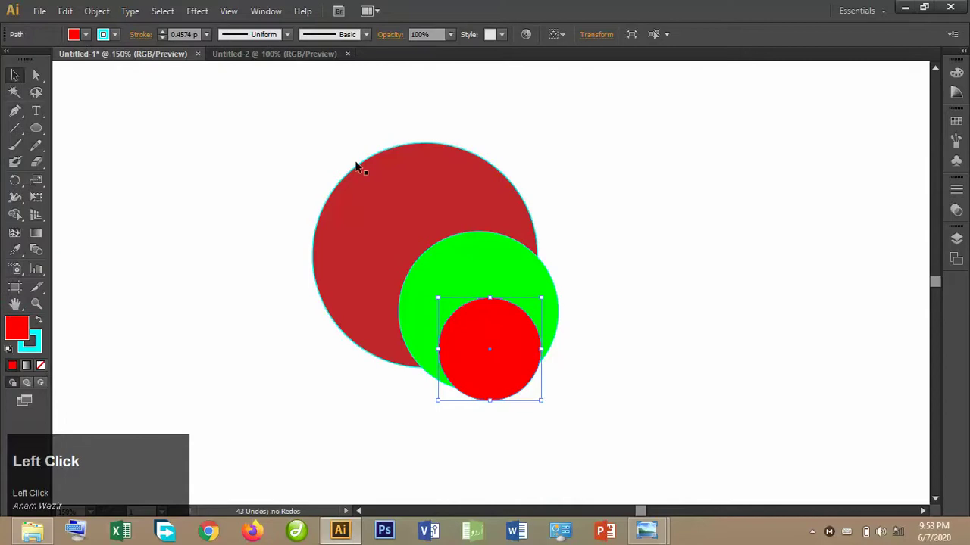
Select all three circles and set their stroke colour to RGB Blue.
left_click(357, 165)
left_click_drag(328, 119, 583, 414)
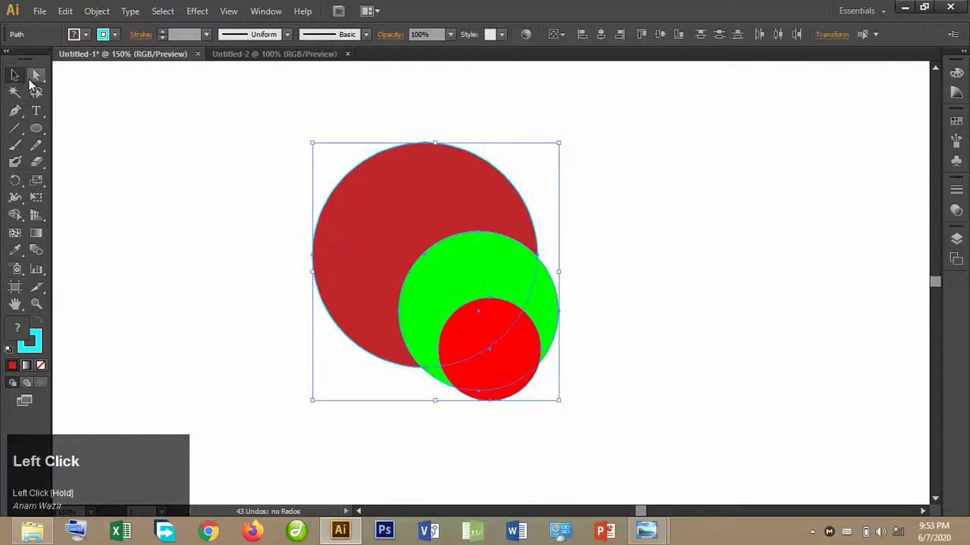
left_click_drag(32, 85, 99, 93)
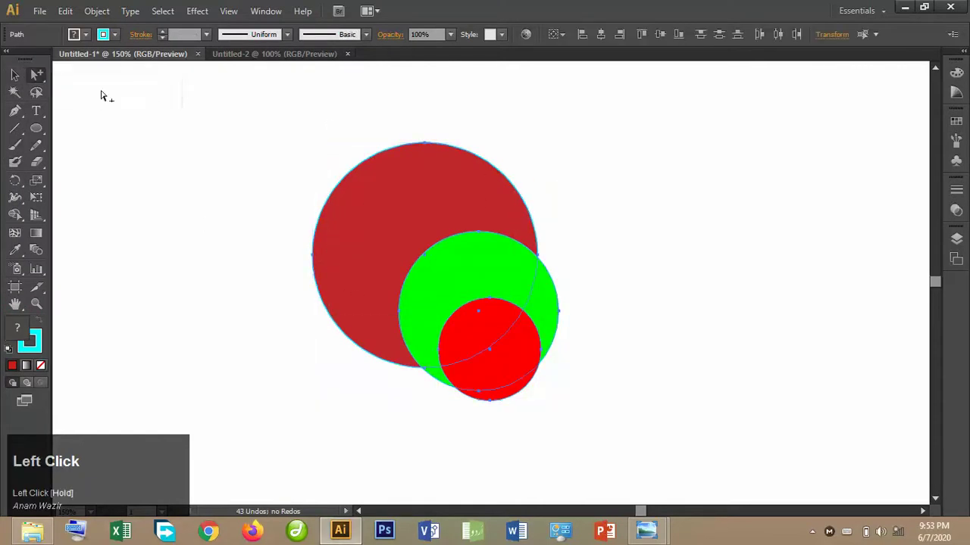
left_click(493, 301)
left_click(116, 37)
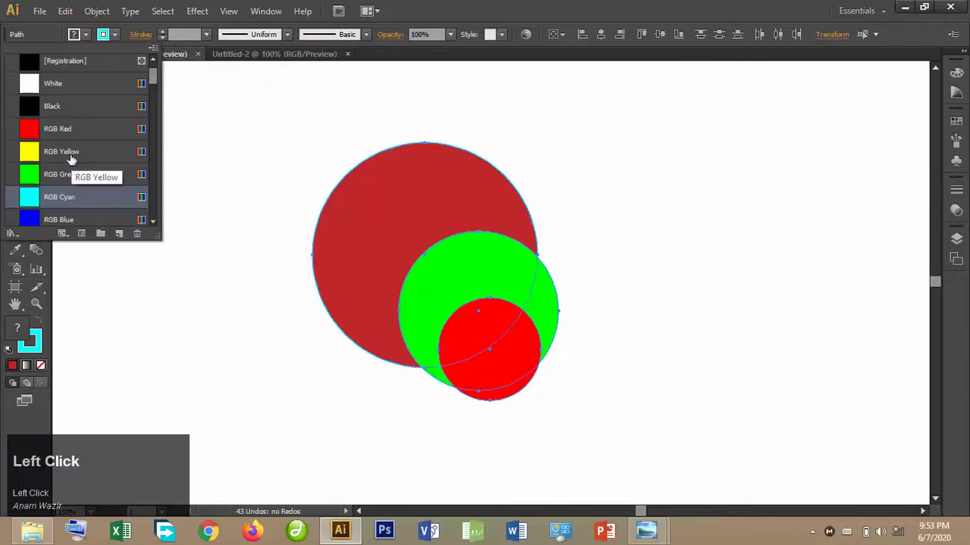
left_click(68, 218)
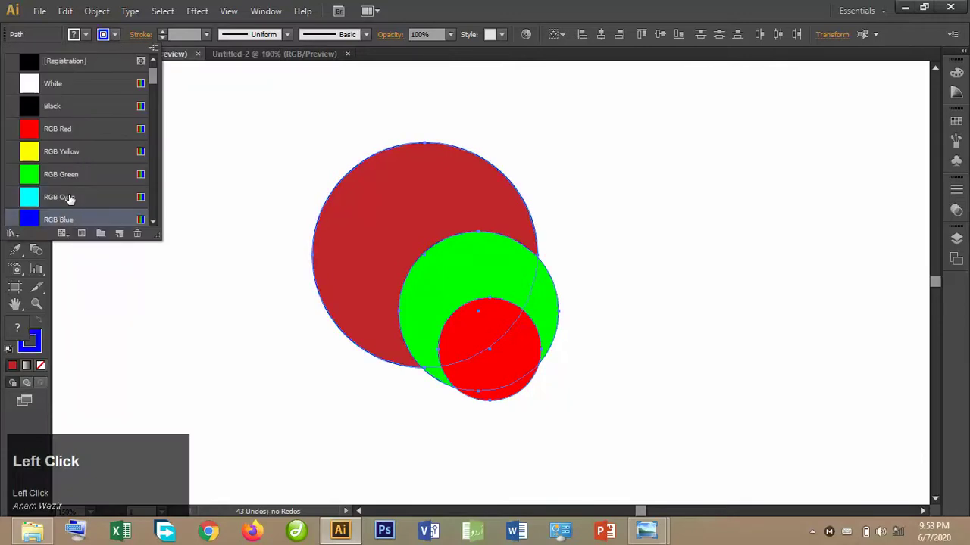
Set the stroke weight of all three circles to 7 pt and deselect them.
left_click(161, 32)
left_click_drag(161, 32, 161, 32)
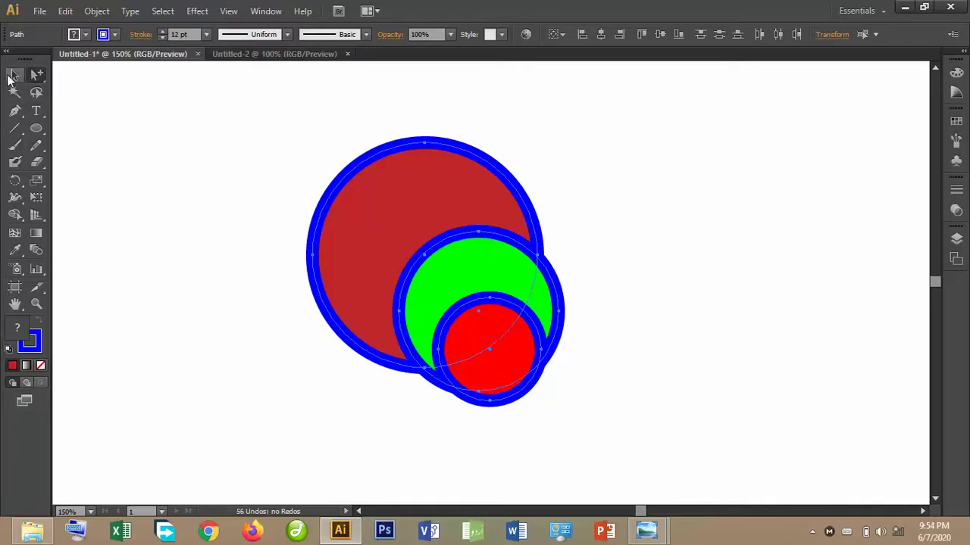
left_click(162, 37)
left_click(162, 37)
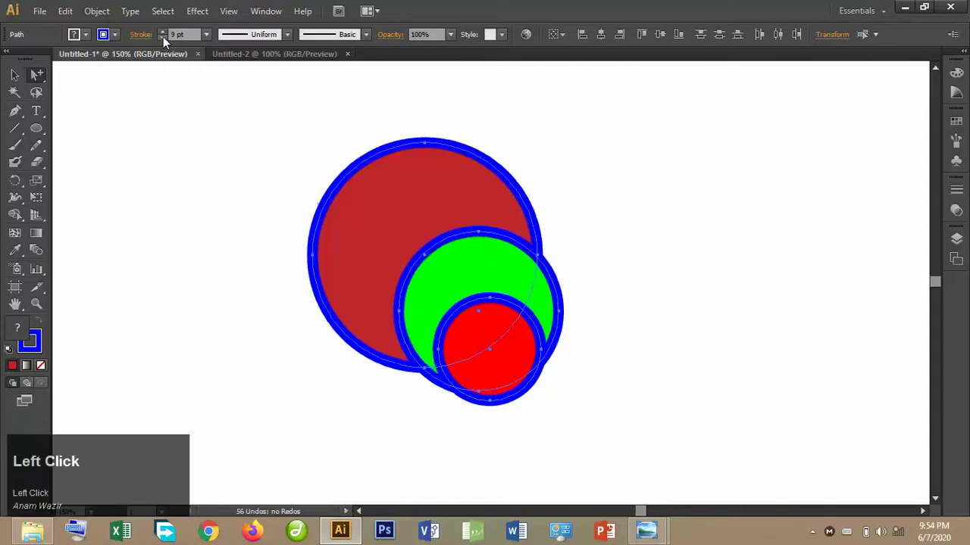
left_click(162, 37)
left_click(162, 37)
left_click(162, 37)
left_click(18, 77)
left_click(156, 117)
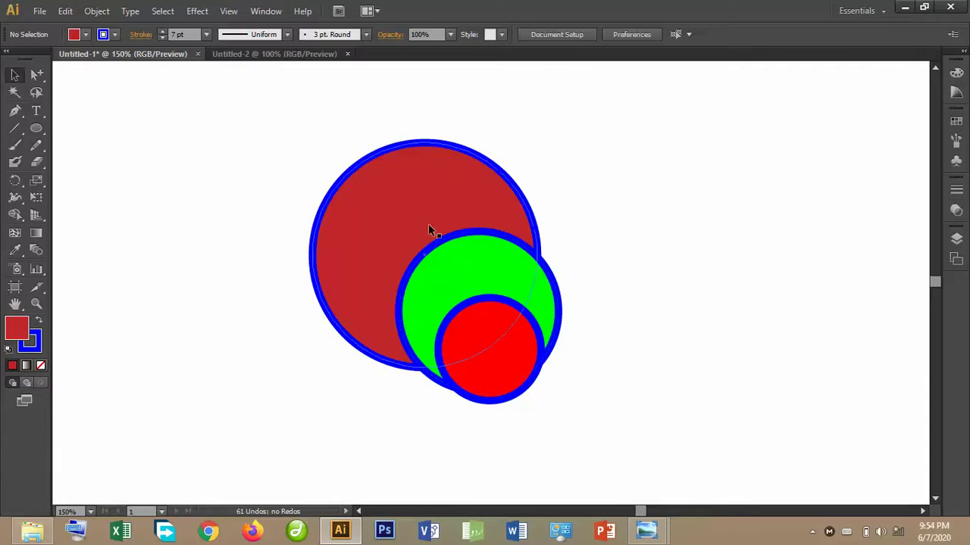
Select all three circles and align them horizontally by left edges, by centres and finally by right edges.
left_click(420, 201)
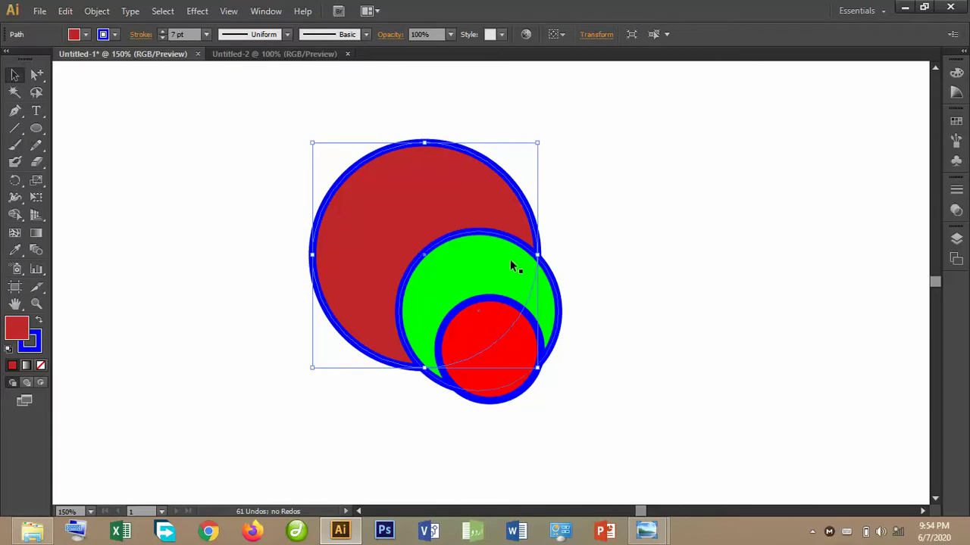
left_click(614, 381)
left_click_drag(618, 392, 387, 150)
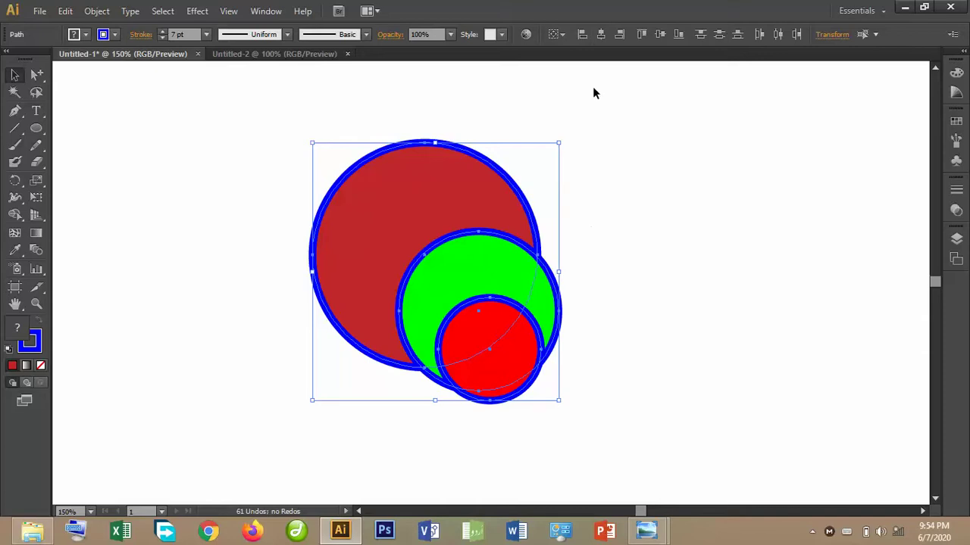
left_click(585, 38)
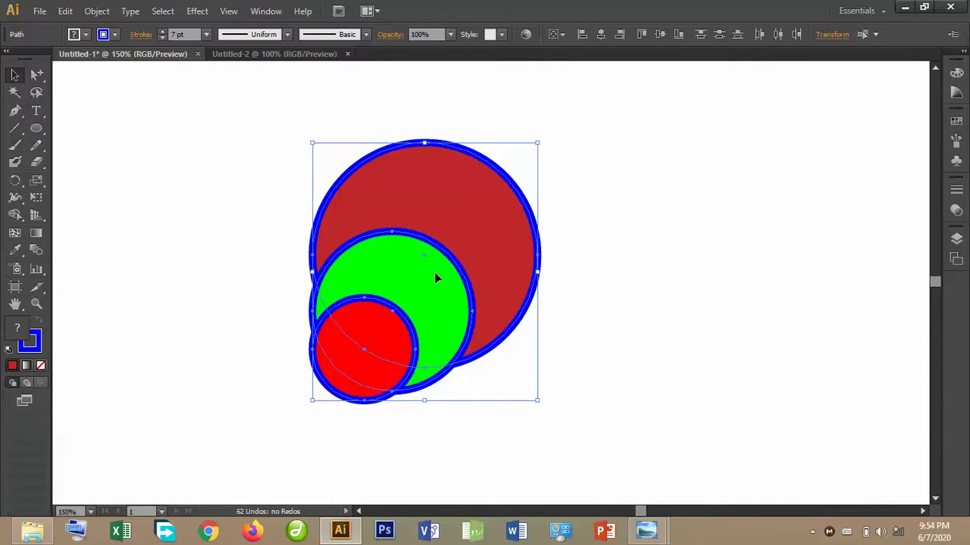
left_click(599, 41)
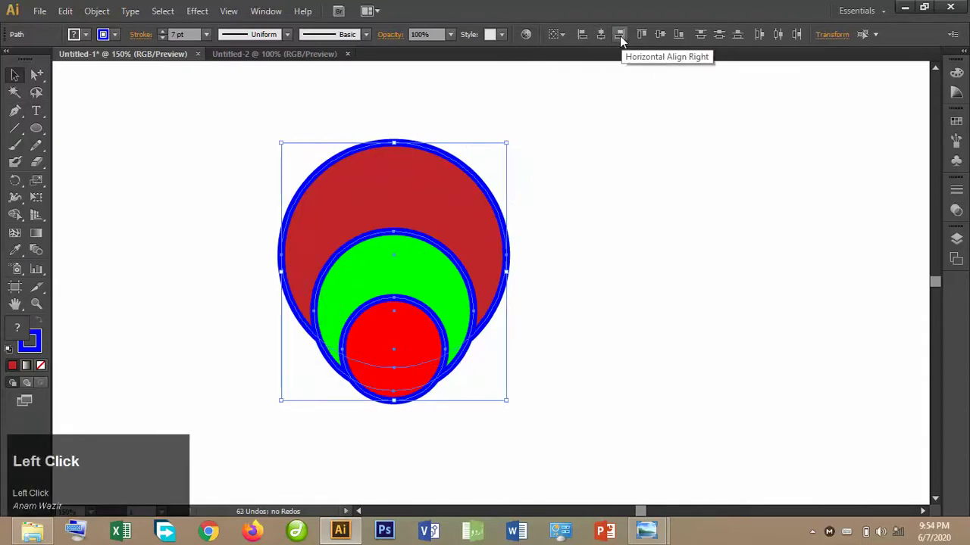
left_click(619, 36)
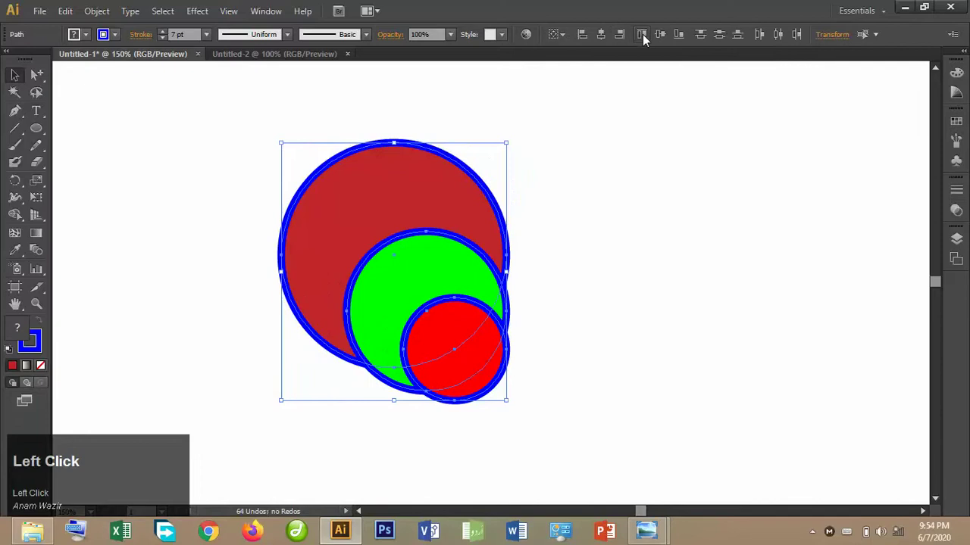
Align the three circles vertically by their top edges and finally by their centres.
left_click(642, 34)
left_click(662, 38)
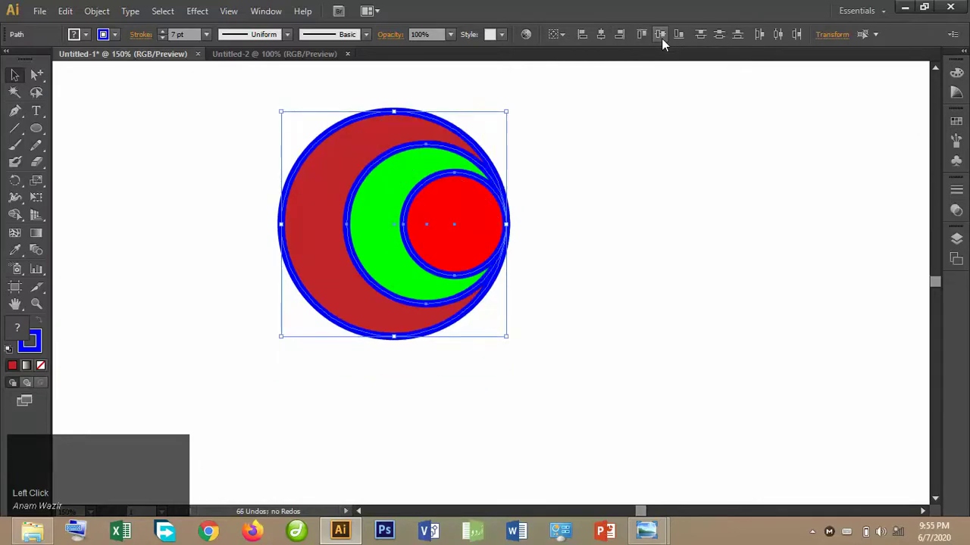
Align the three circles by their bottom edges and try vertical distribution by top edges, centres and bottom edges.
left_click(681, 37)
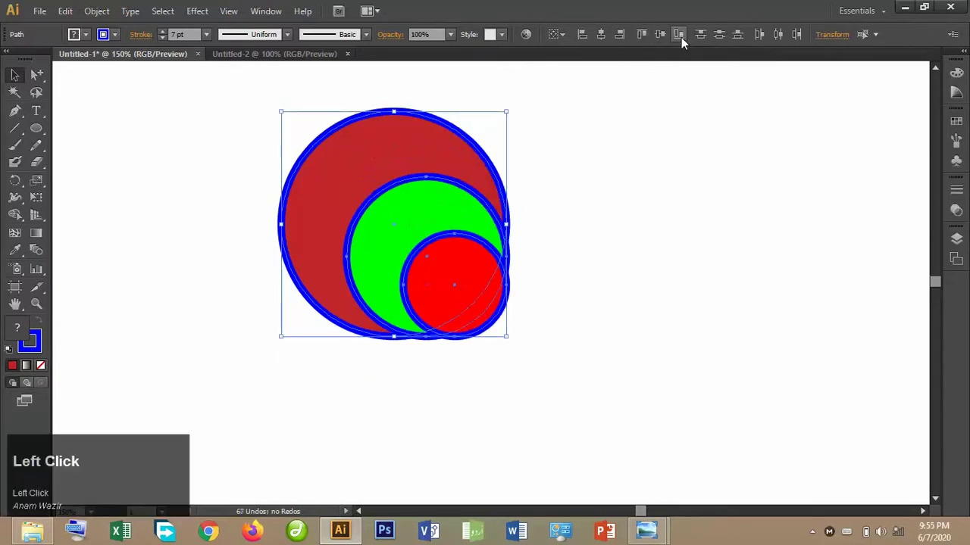
left_click(701, 35)
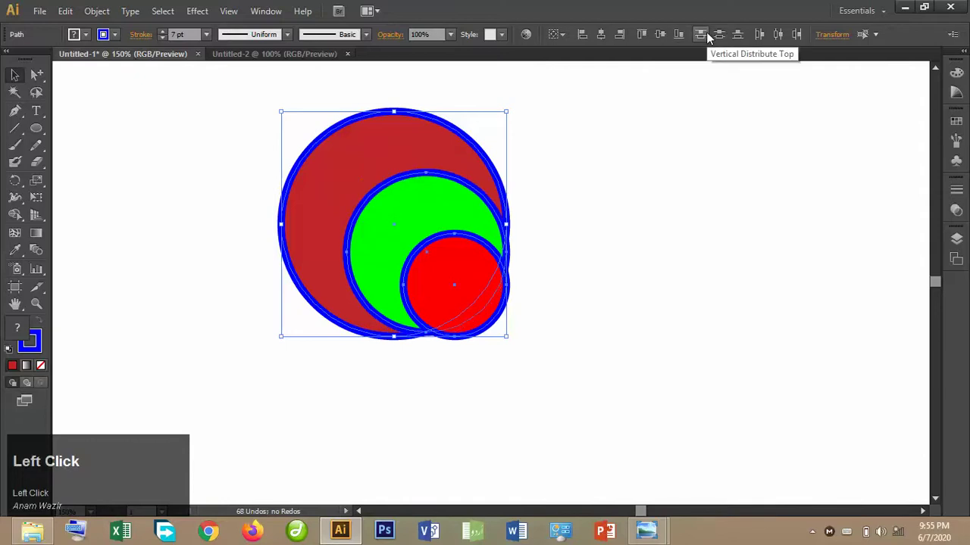
left_click(716, 34)
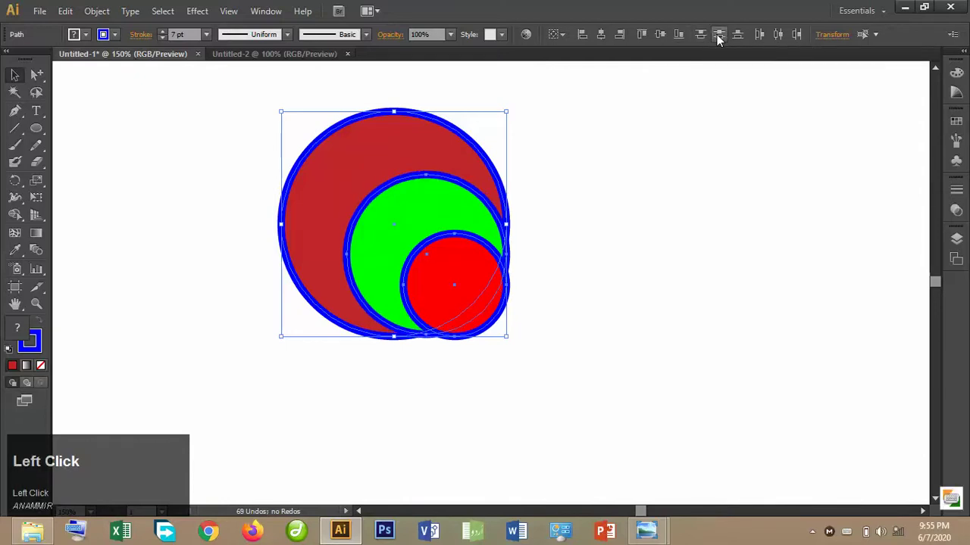
left_click(741, 35)
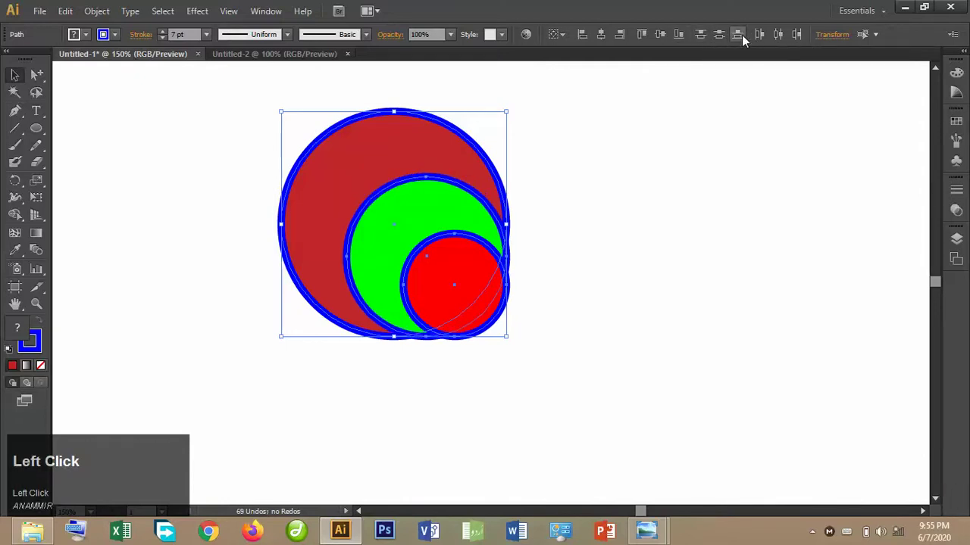
Try distributing the three circles horizontally by left edges, centres and right edges.
left_click(766, 35)
left_click(780, 35)
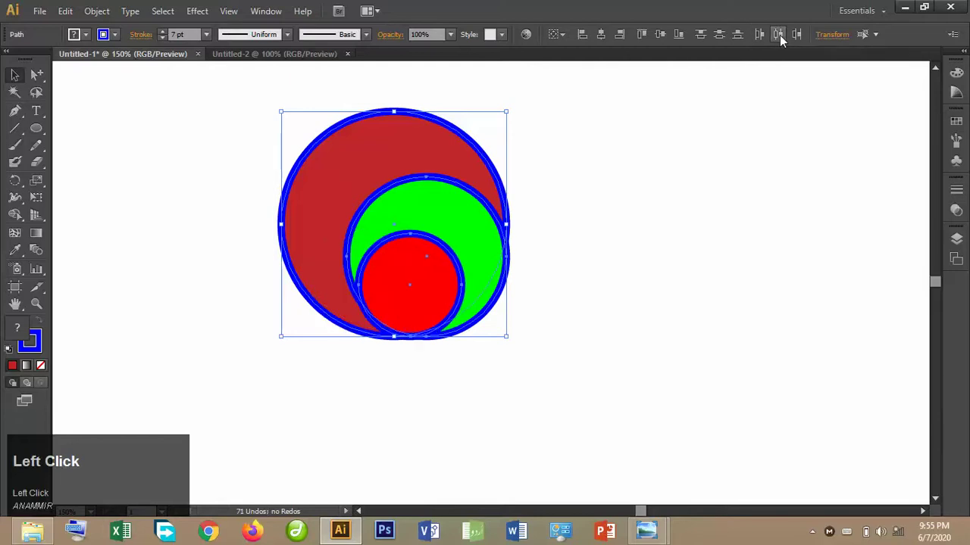
left_click(793, 35)
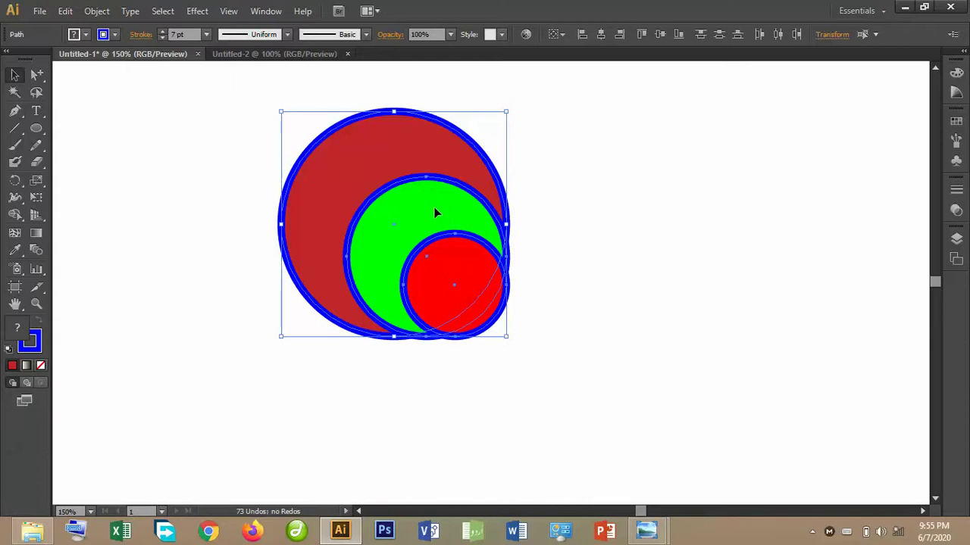
Reselect all three circles, align them concentrically by horizontal and vertical centres, and deselect them.
left_click(519, 260)
left_click_drag(568, 292, 369, 148)
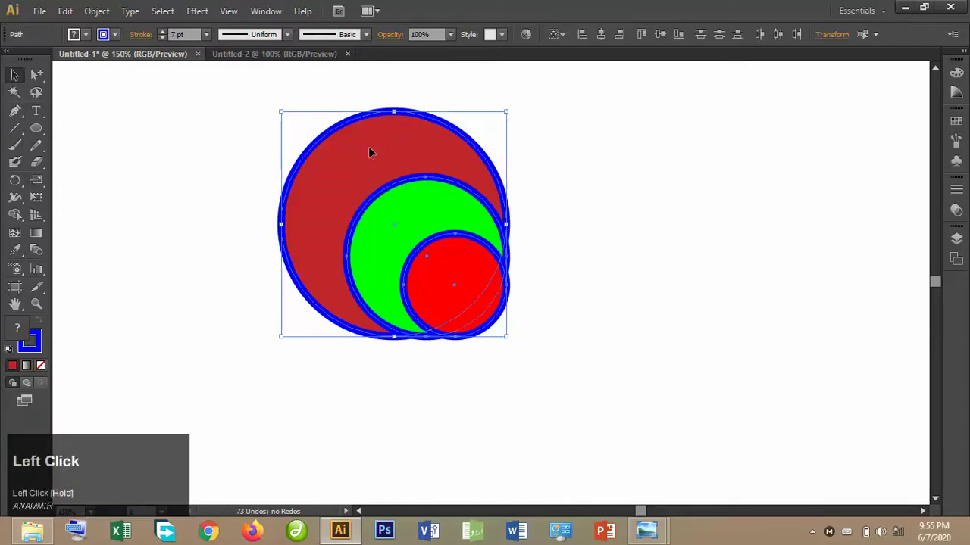
left_click(601, 36)
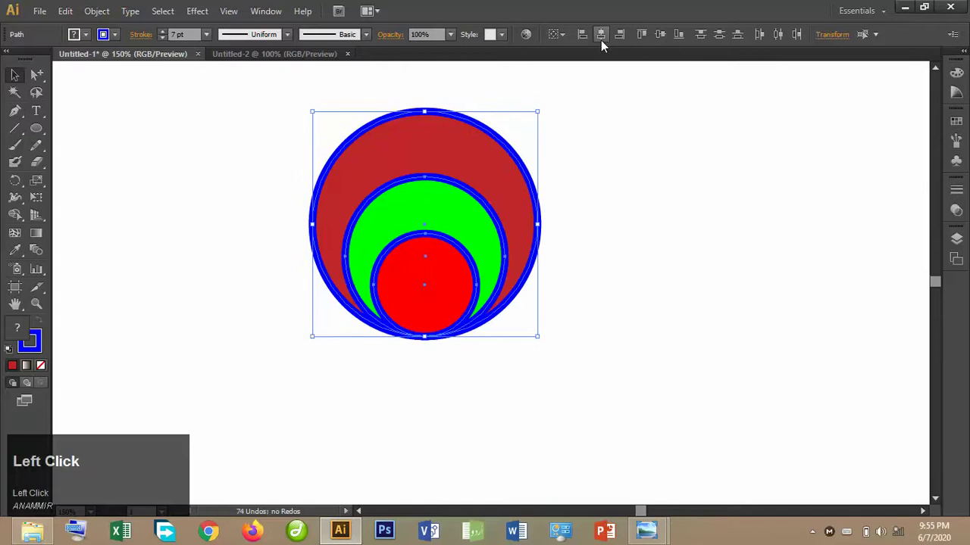
left_click(660, 36)
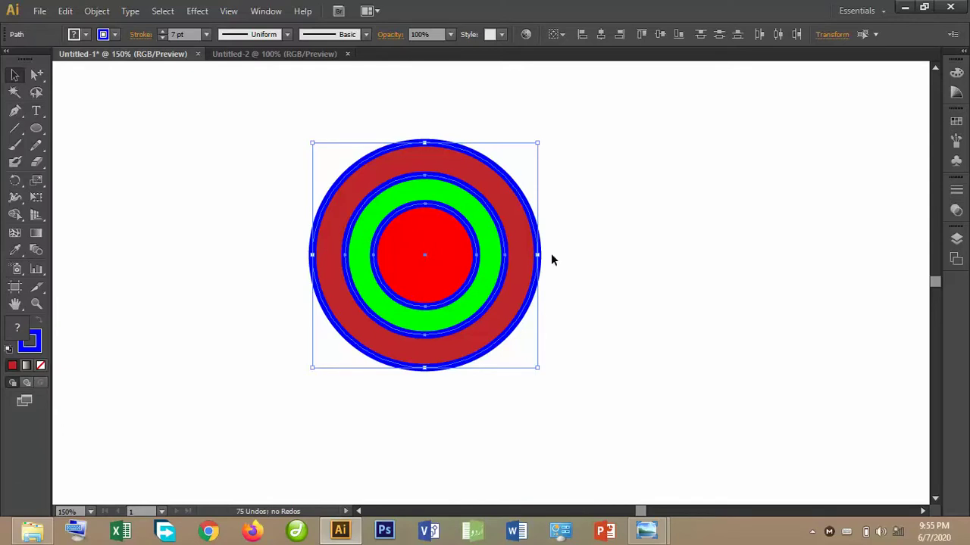
left_click(611, 249)
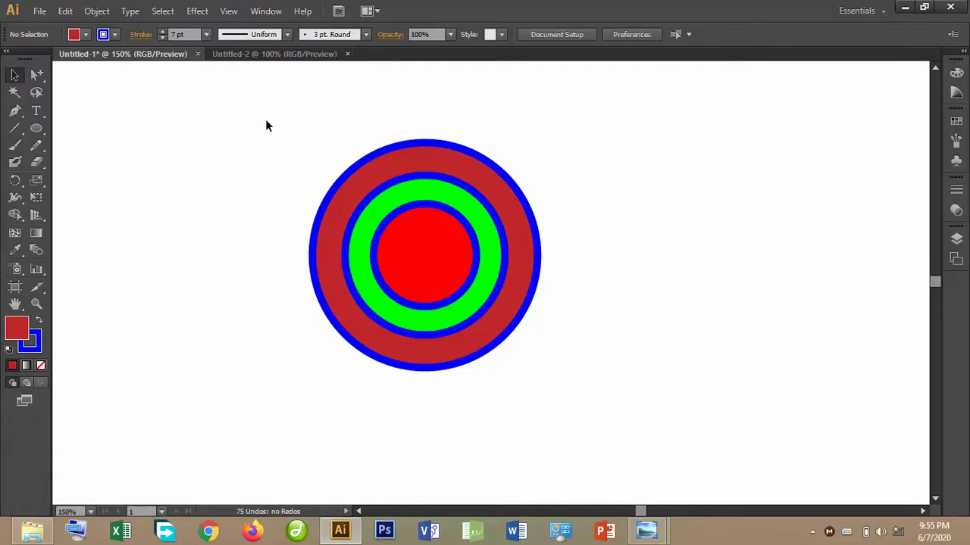
Select all three concentric circles, enlarge them proportionally and shift them slightly upward.
left_click_drag(270, 127, 580, 334)
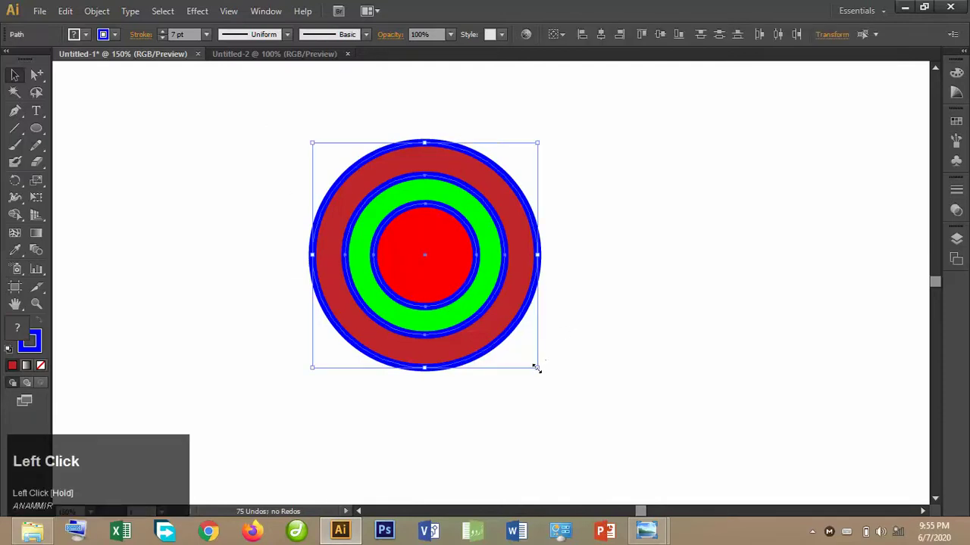
left_click_drag(536, 368, 686, 444)
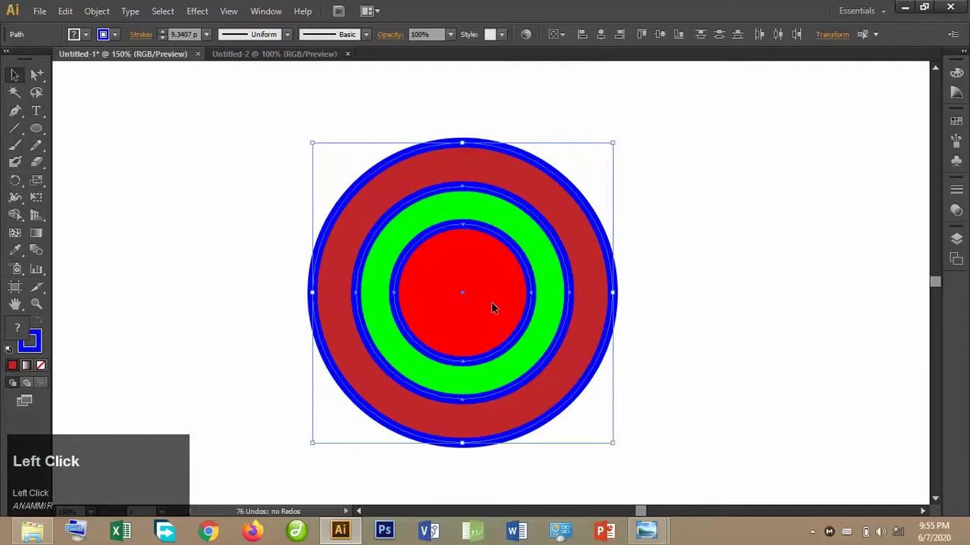
left_click_drag(493, 308, 485, 284)
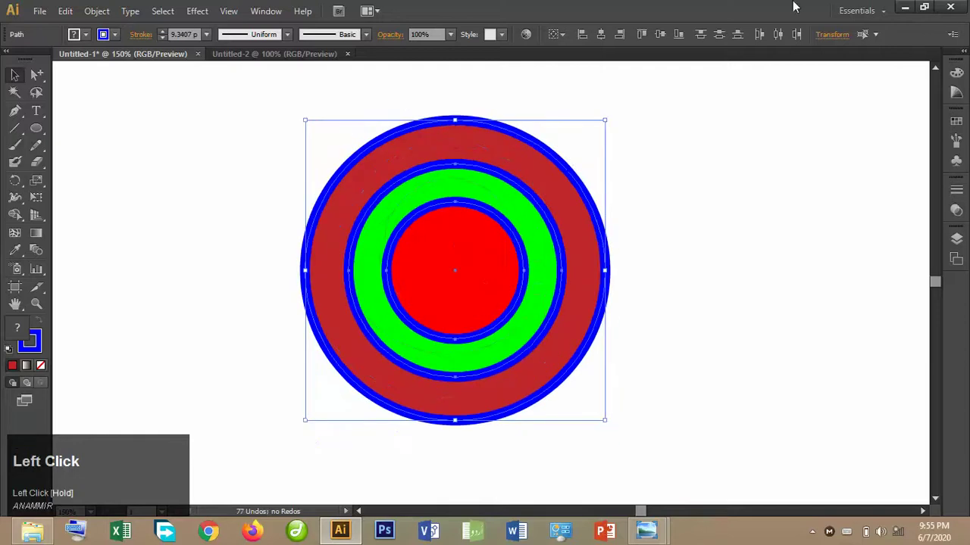
Copy the patern1.1 PNG image from the desktop, return to Illustrator and paste it over the circles.
left_click(905, 8)
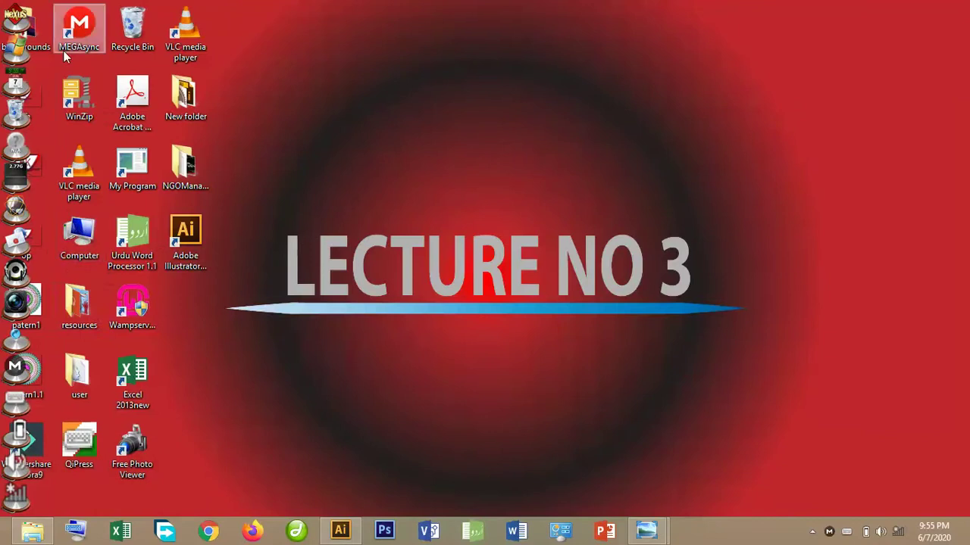
left_click(17, 16)
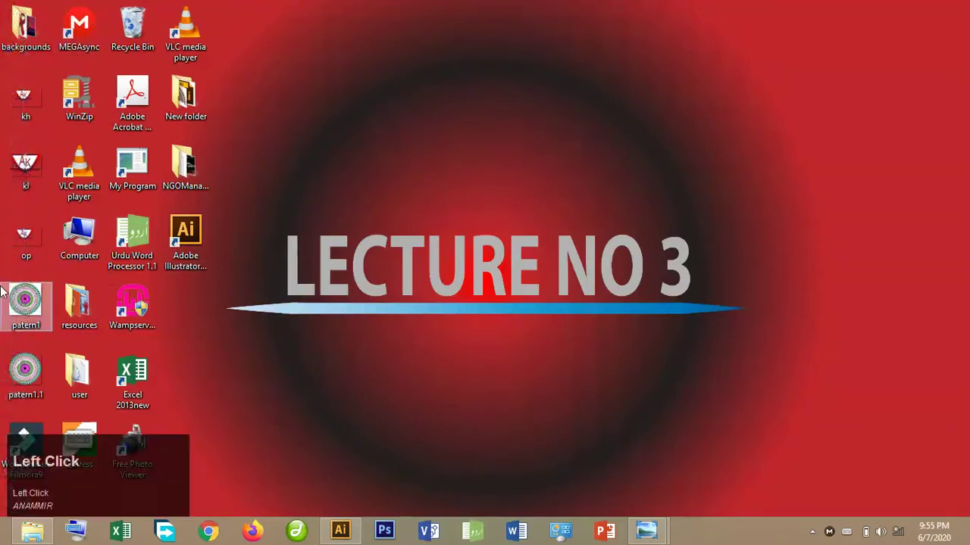
left_click(29, 367)
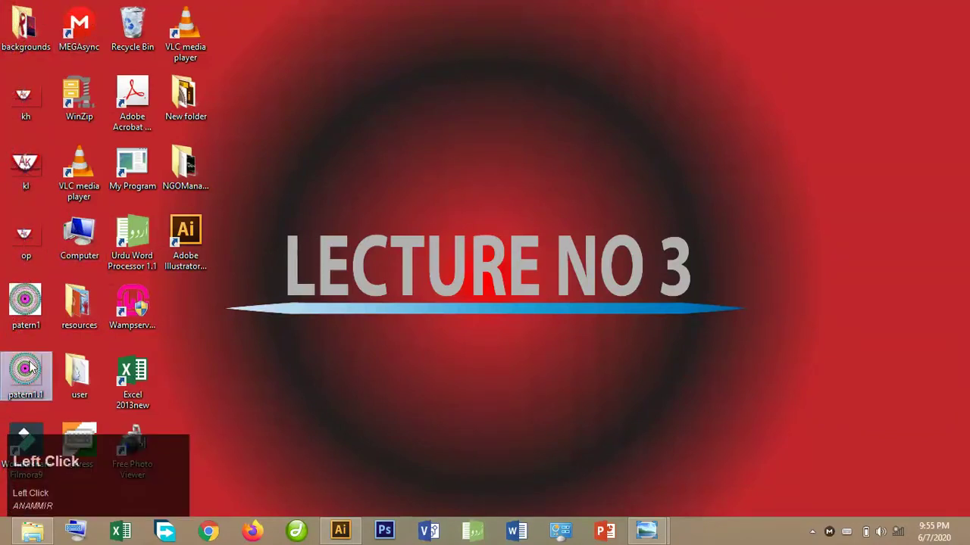
key("ctrl+c")
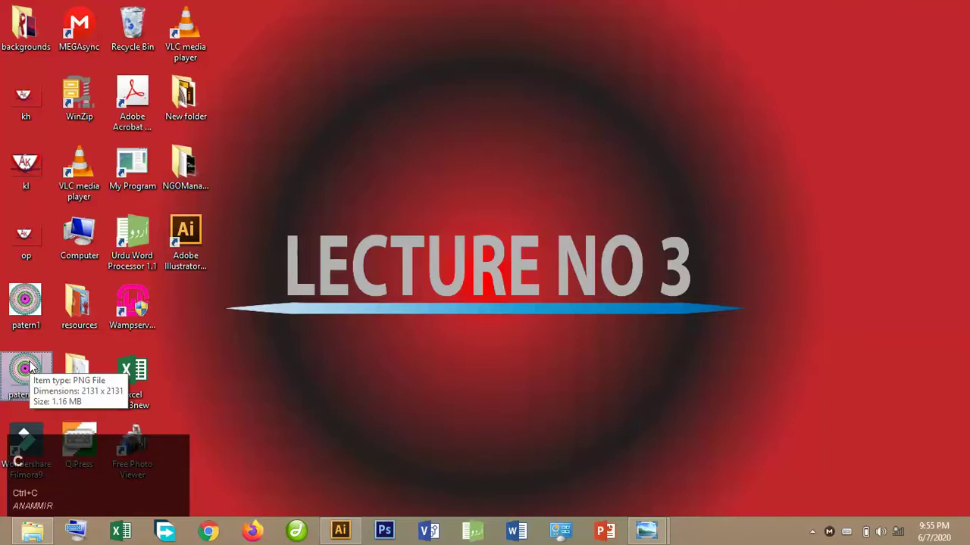
left_click(341, 531)
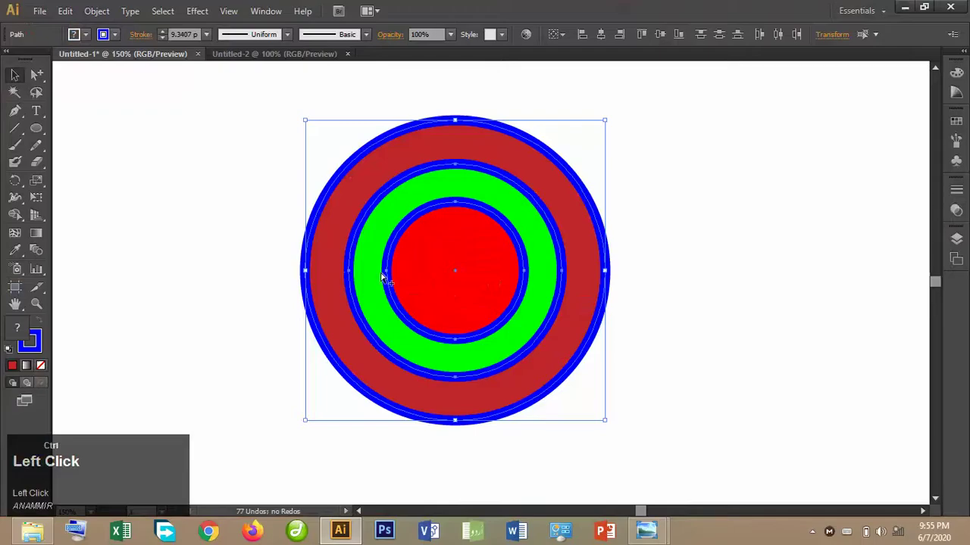
key("ctrl+v")
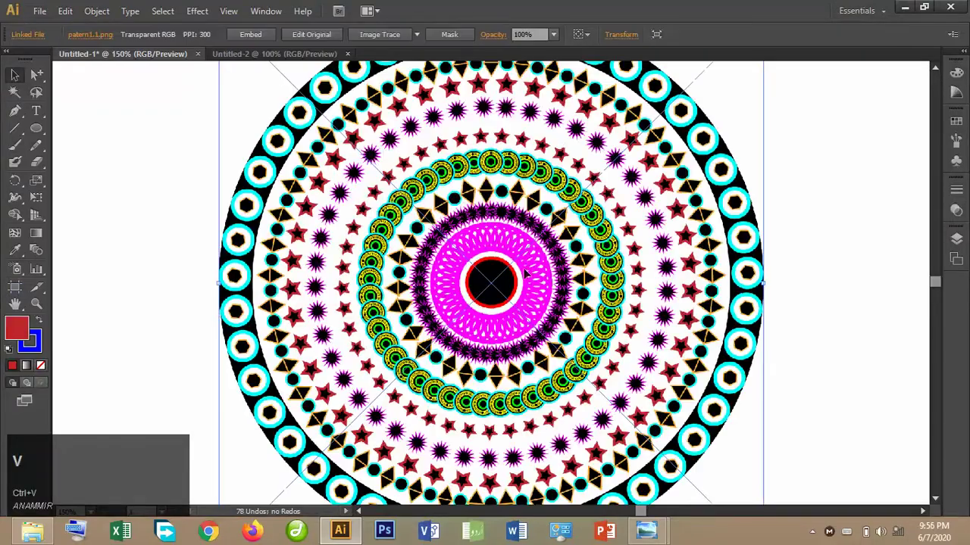
Scale the pasted pattern image down proportionally to about the size of the largest circle and move it over the circles.
key("ctrl+minus")
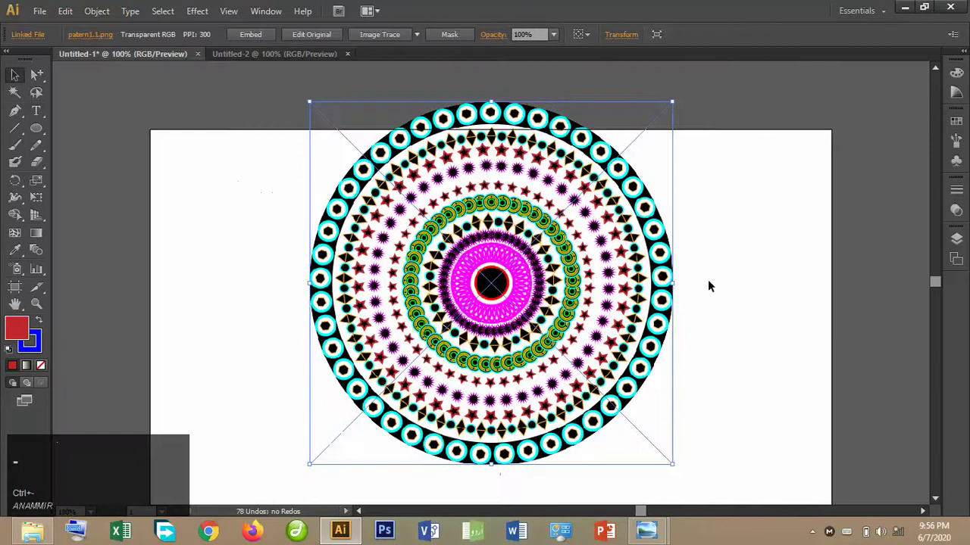
left_click_drag(673, 102, 613, 190)
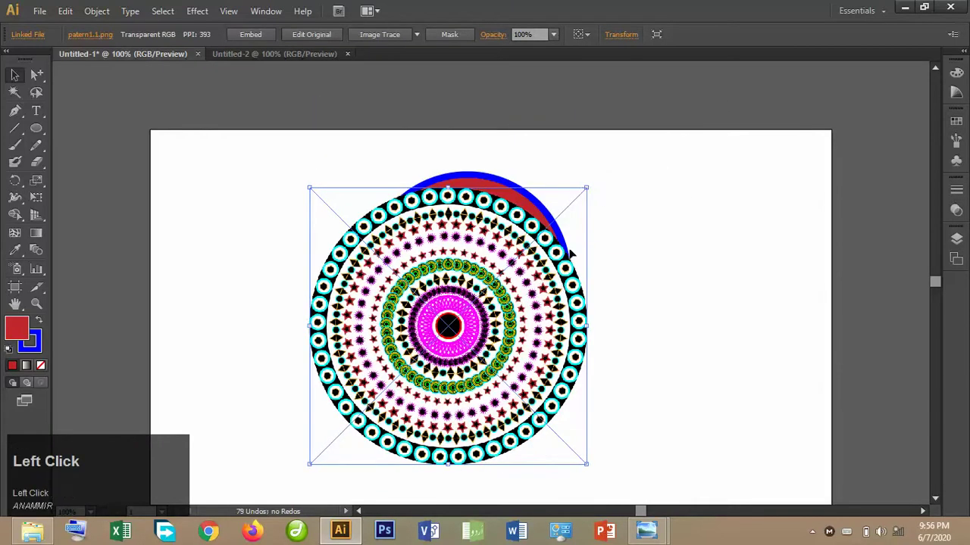
left_click_drag(557, 289, 573, 240)
left_click_drag(601, 143, 546, 199)
left_click_drag(497, 282, 515, 242)
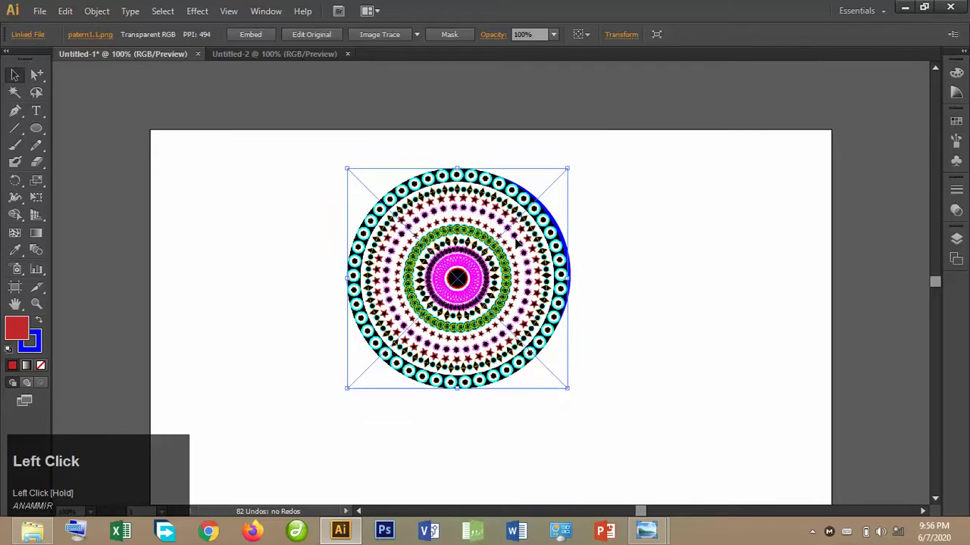
Nudge the pattern image right and up in small increments until it fully covers the circles.
key("Right")
key("Right")
key("Right")
key("Right")
key("Right")
key("Up")
key("Up")
key("Up")
key("Up")
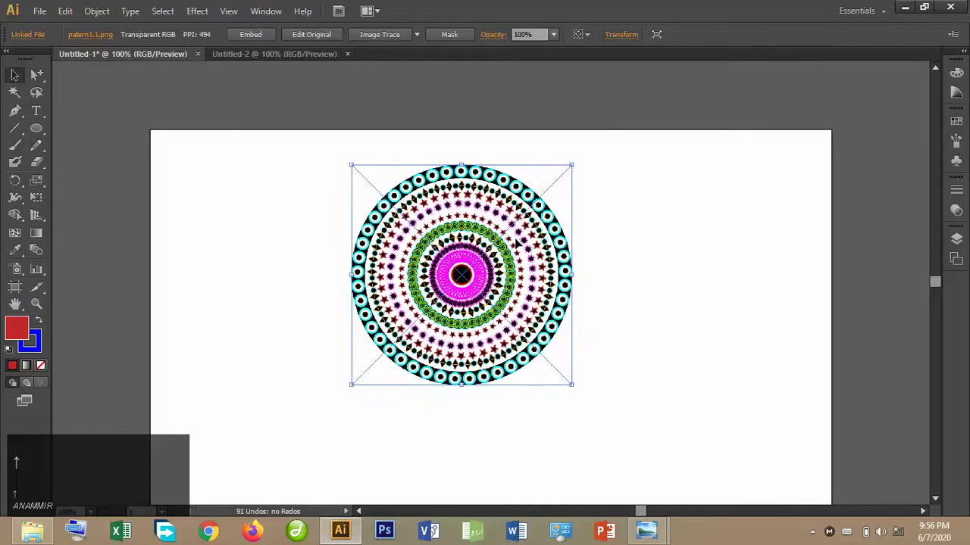
key("Right")
key("Right")
key("Right")
key("ctrl+equal")
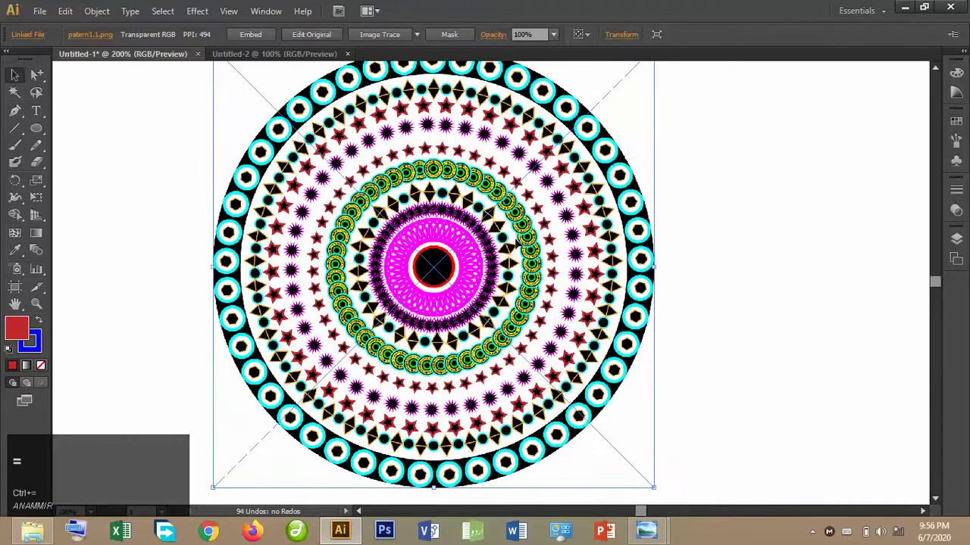
left_click(934, 68)
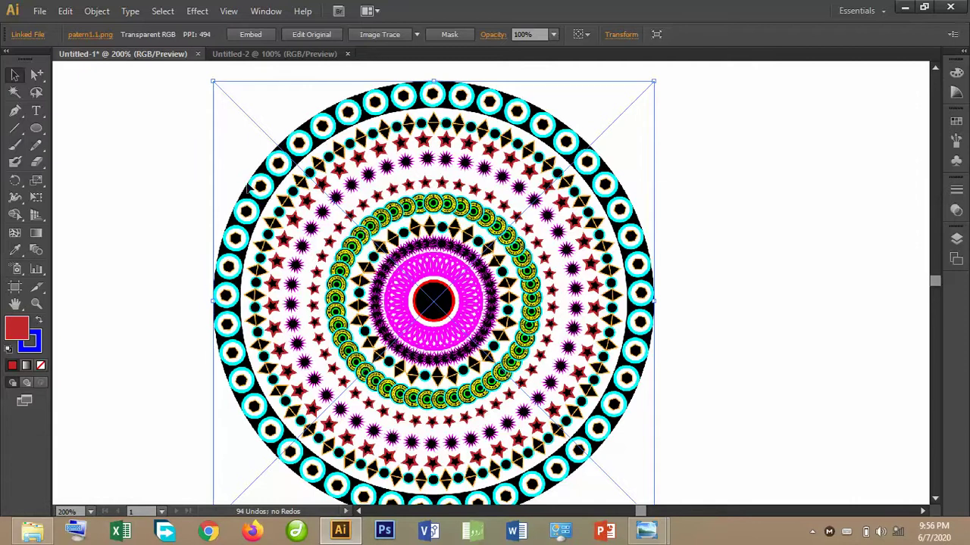
left_click(143, 150)
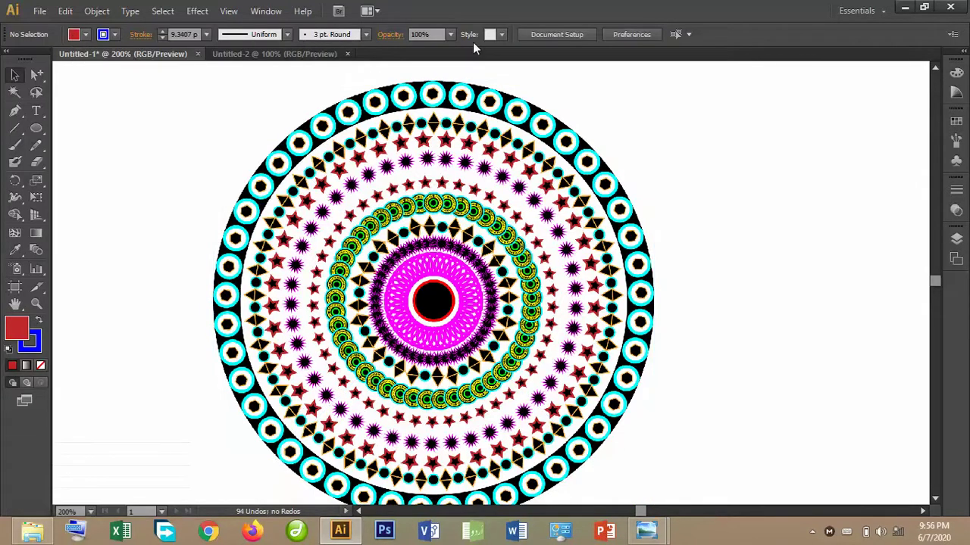
left_click(466, 103)
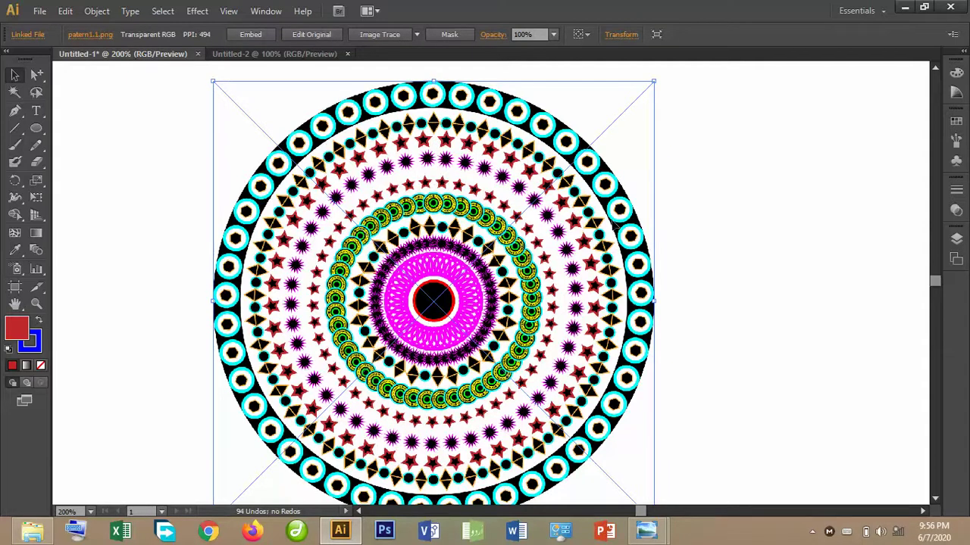
right_click(589, 222)
left_click(666, 189)
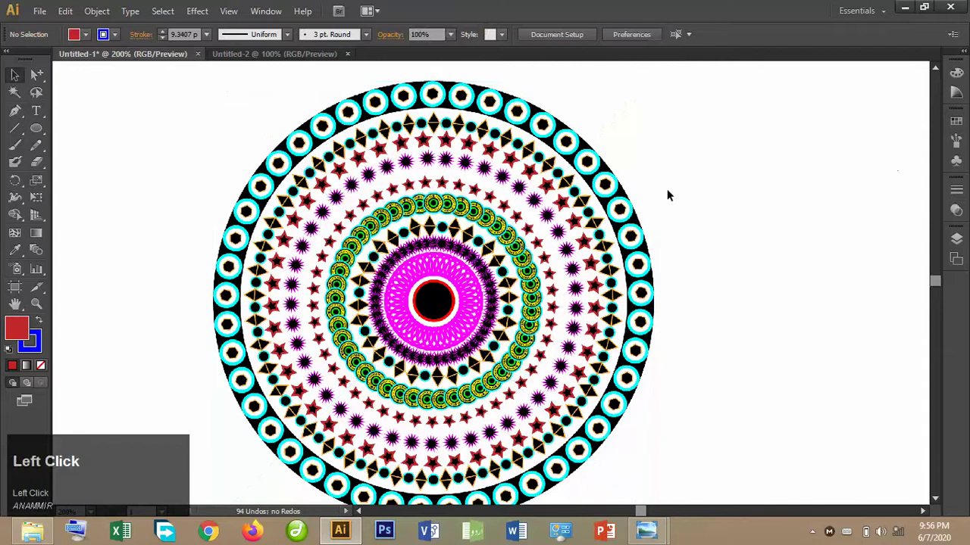
Select the pattern image and switch the workspace from Essentials to Layout.
left_click(572, 224)
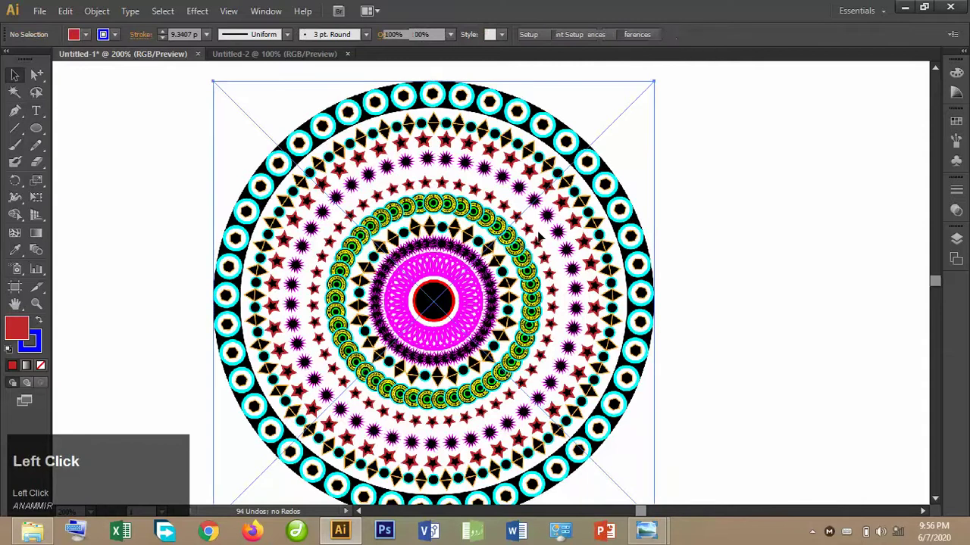
left_click(877, 10)
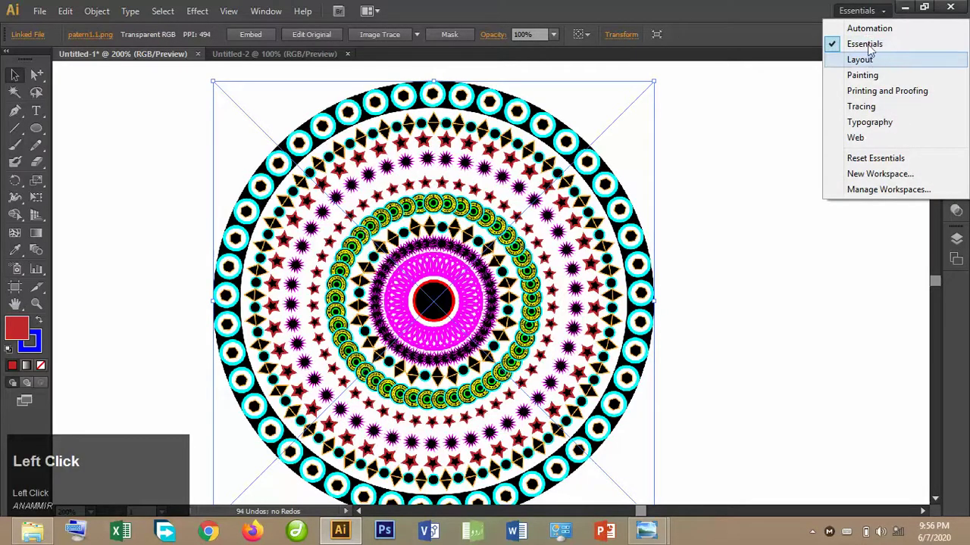
left_click(868, 59)
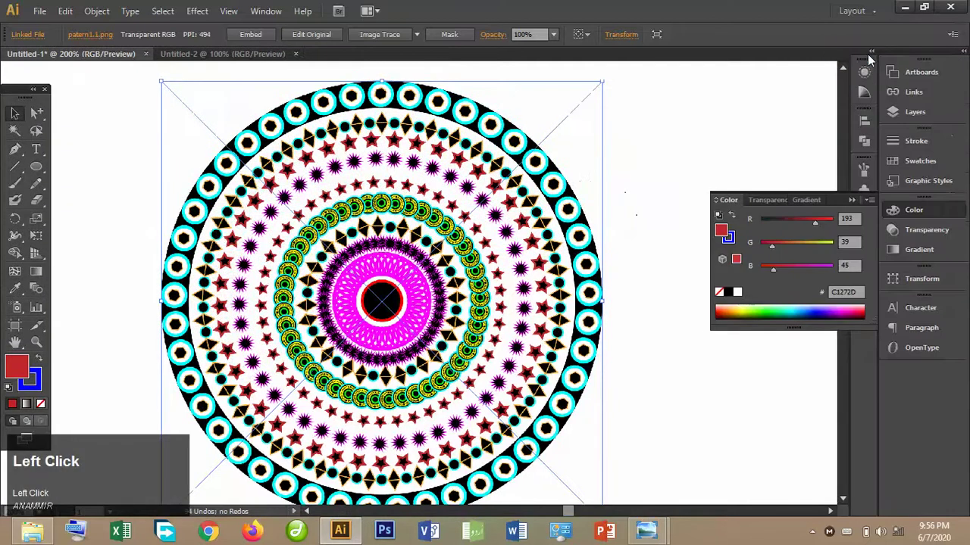
Set the transparency of the selected pattern image to 50% opacity.
left_click(769, 200)
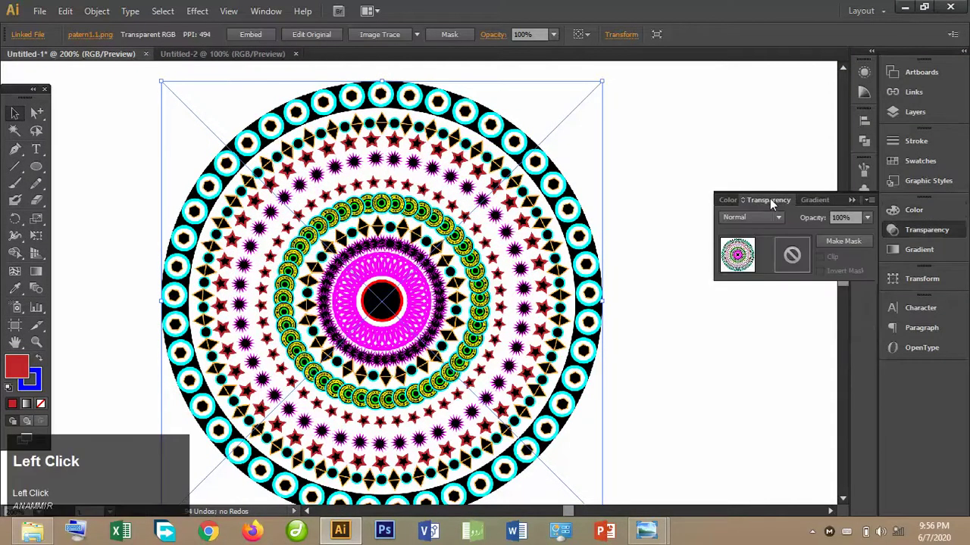
left_click(866, 218)
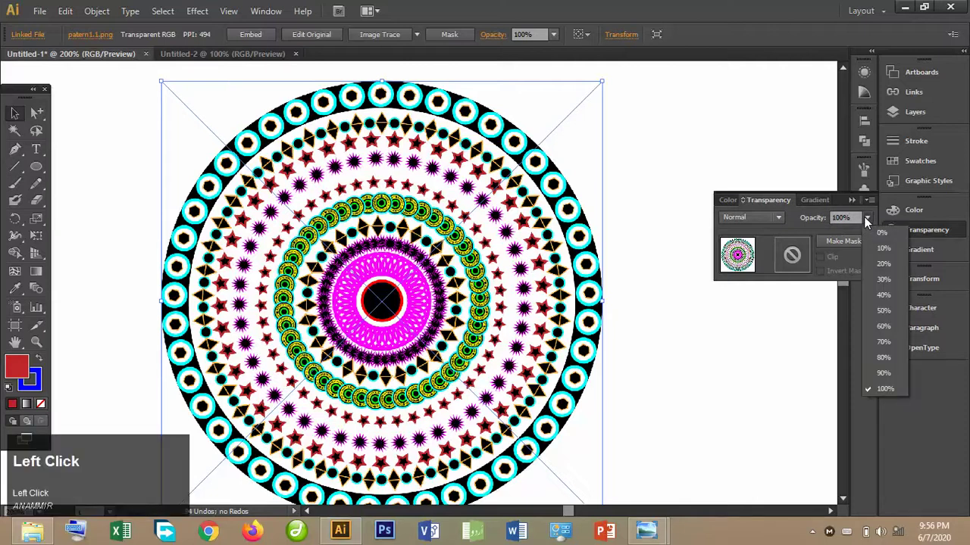
left_click(899, 314)
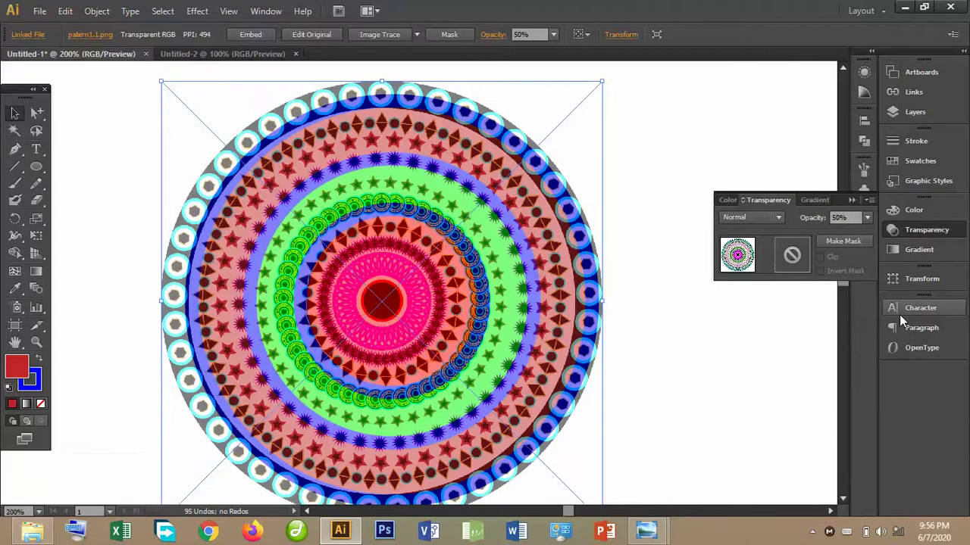
Try opacity values of 100%, 10% and 30% on the pattern image.
left_click(866, 218)
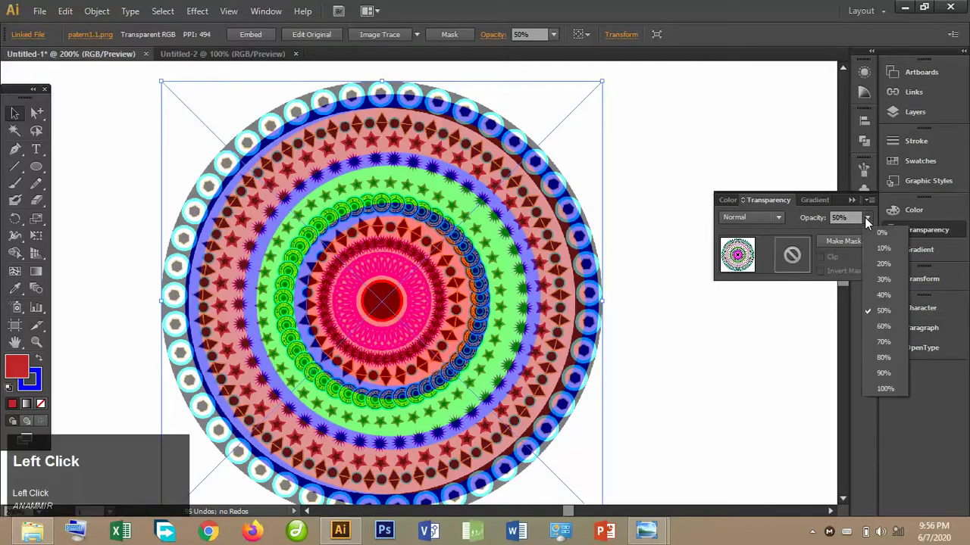
left_click(887, 388)
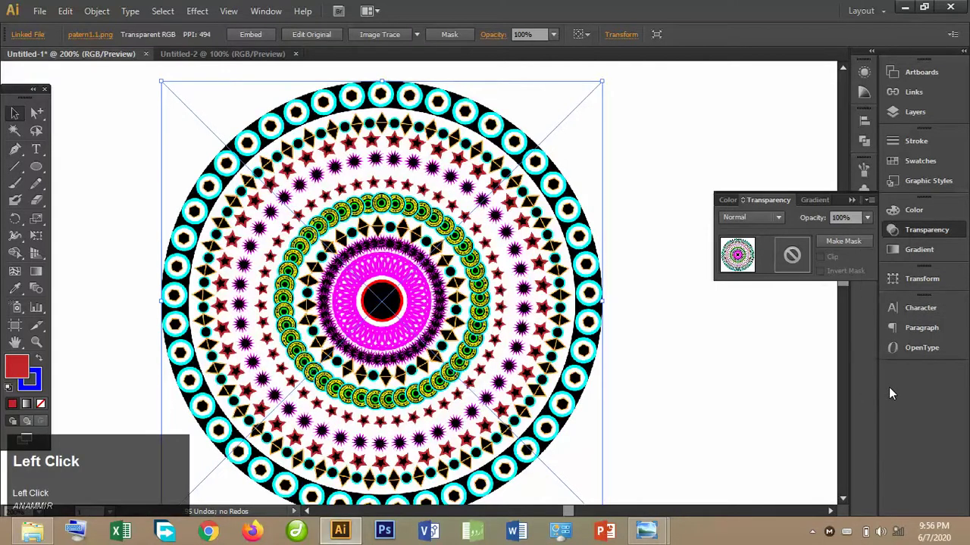
left_click(866, 219)
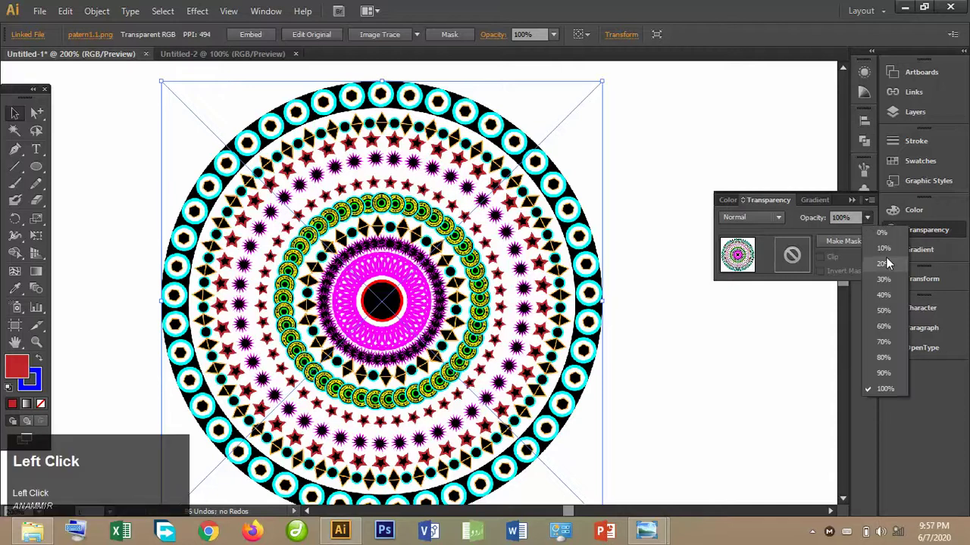
left_click(884, 247)
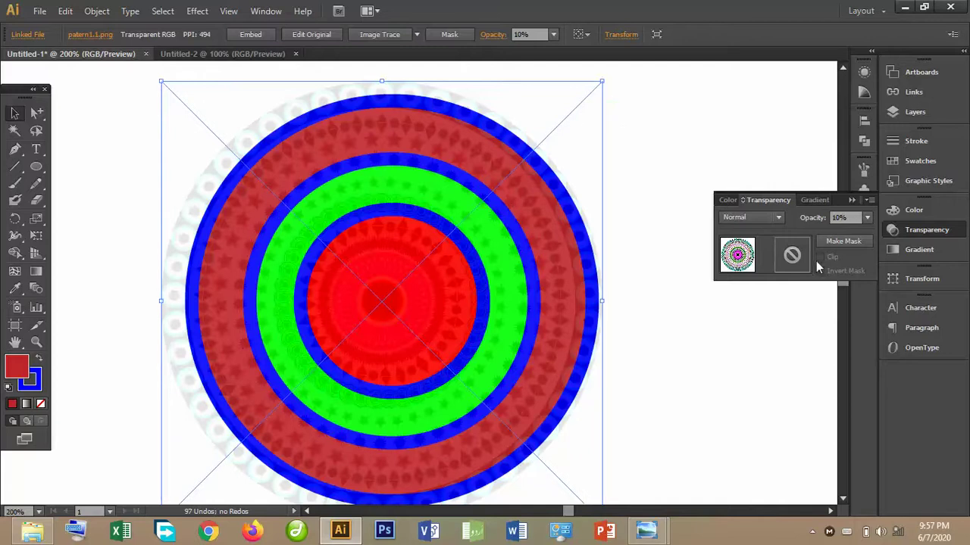
left_click(867, 217)
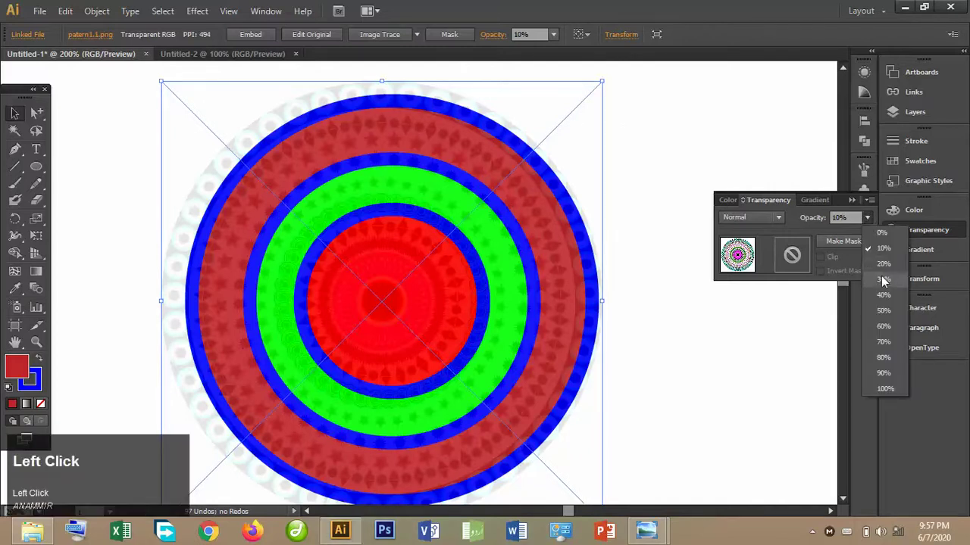
left_click(884, 280)
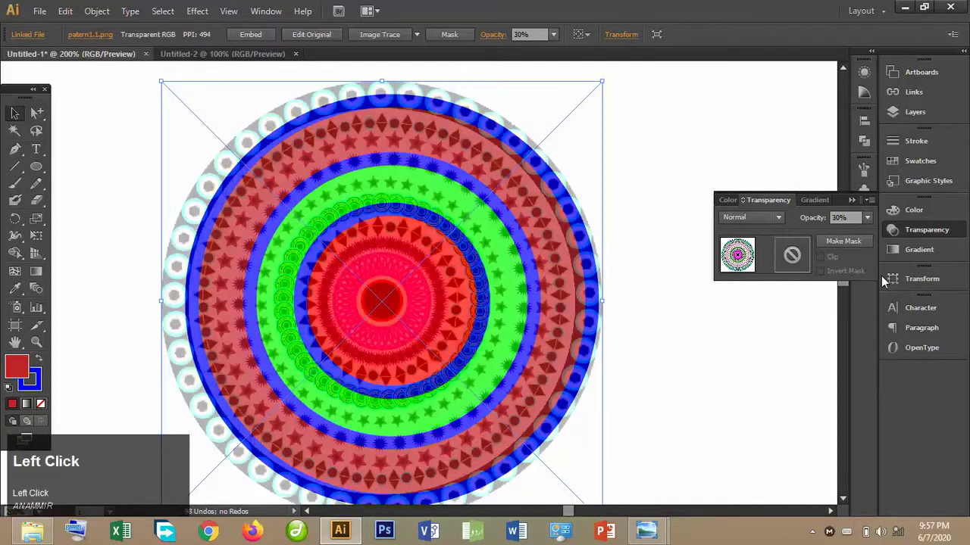
Set the pattern image's opacity to 20% and deselect it.
left_click(867, 218)
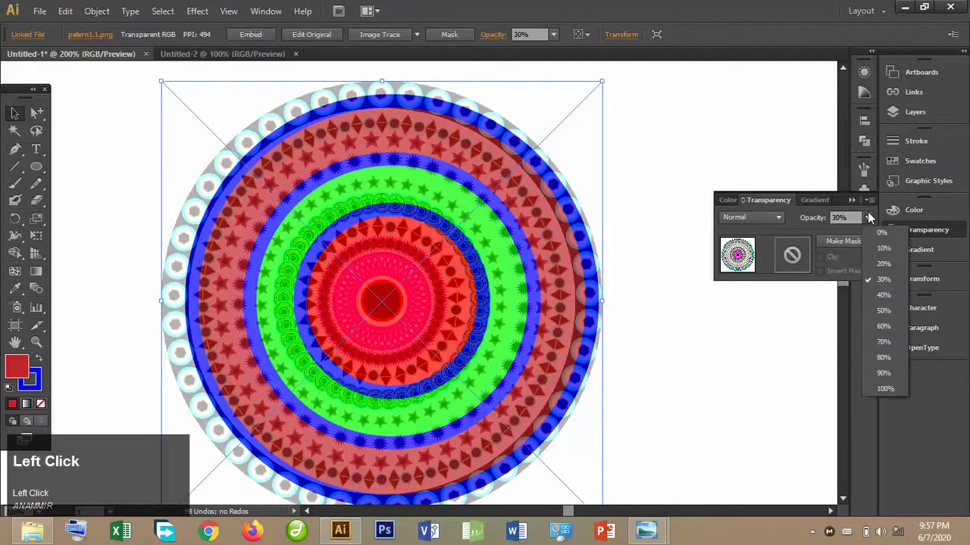
left_click(883, 263)
left_click(651, 151)
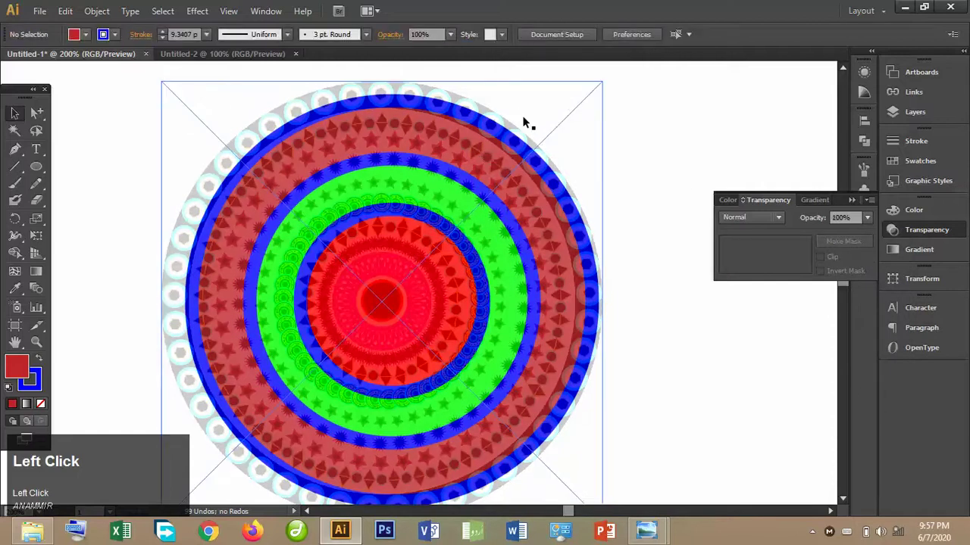
Scale the pattern image down to about the size of the innermost red circle and move it over that circle.
left_click(559, 112)
left_click_drag(602, 78, 333, 350)
left_click_drag(263, 389, 391, 278)
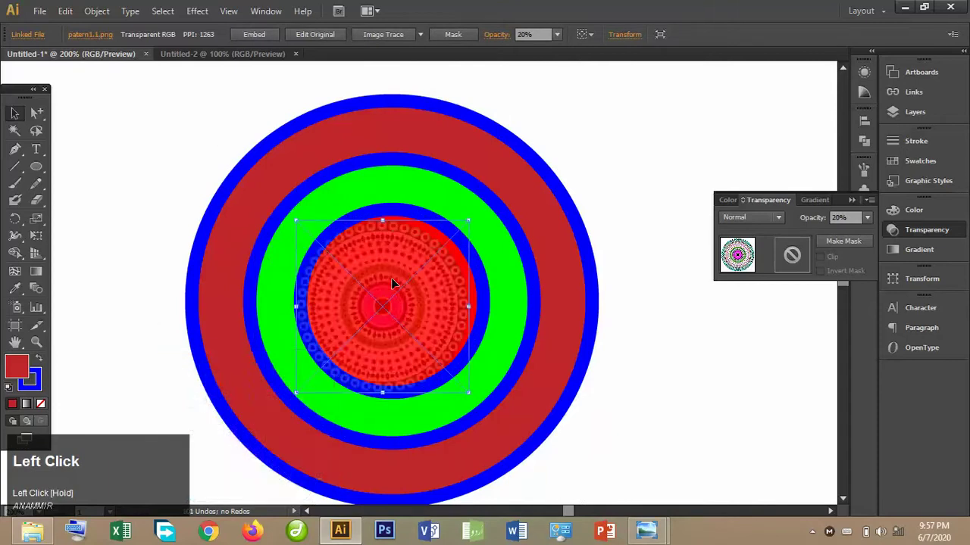
Nudge the pattern image right and up in small increments until it is centred on the innermost circle, and deselect it.
key("Right")
key("Right")
key("Right")
key("Right")
key("Right")
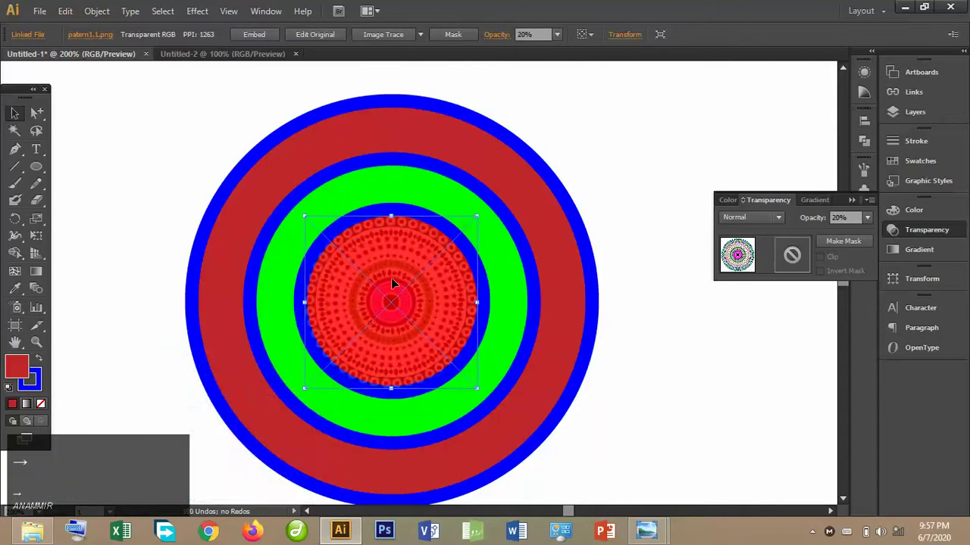
key("Up")
key("Right")
left_click(662, 331)
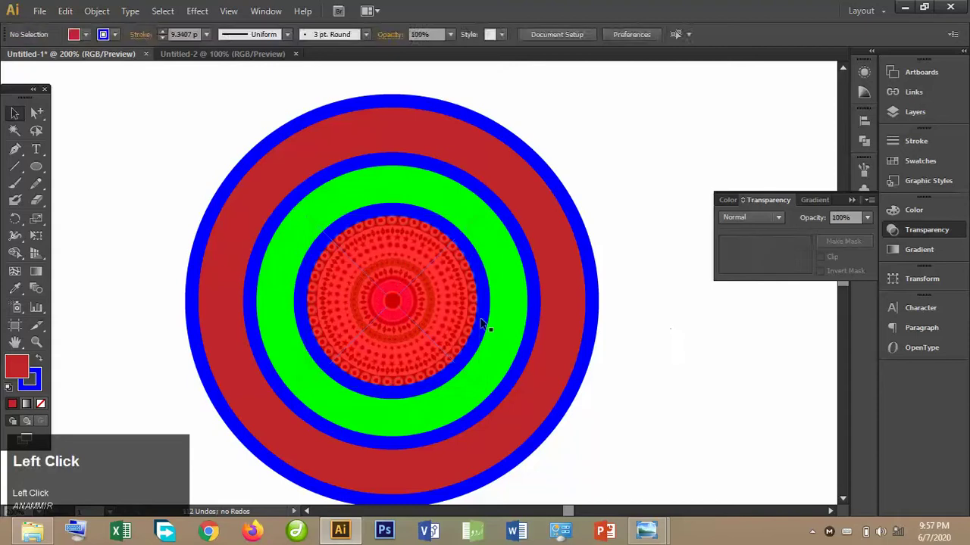
Try 10% opacity on the small pattern image, set it back to 20%, and deselect it.
left_click(405, 315)
left_click(866, 219)
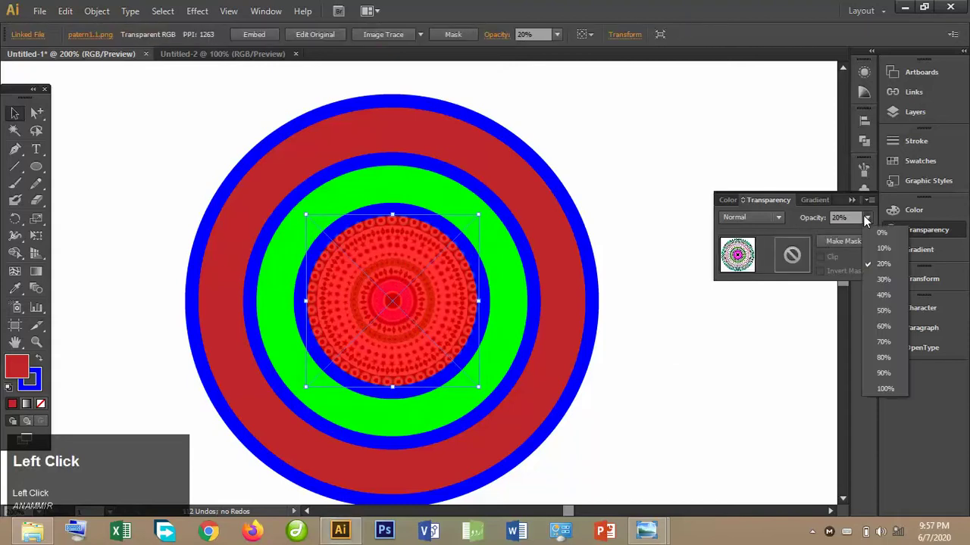
left_click(886, 254)
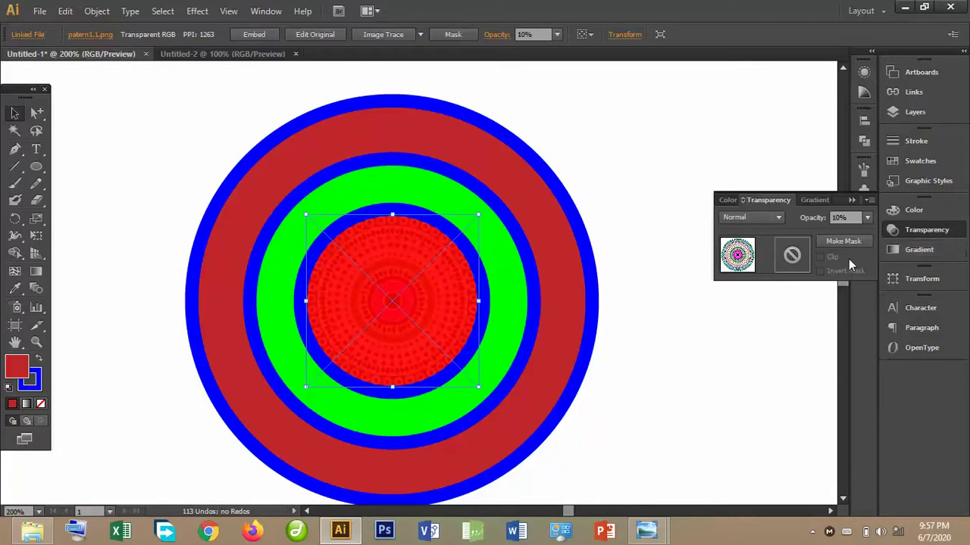
left_click(866, 217)
left_click(882, 265)
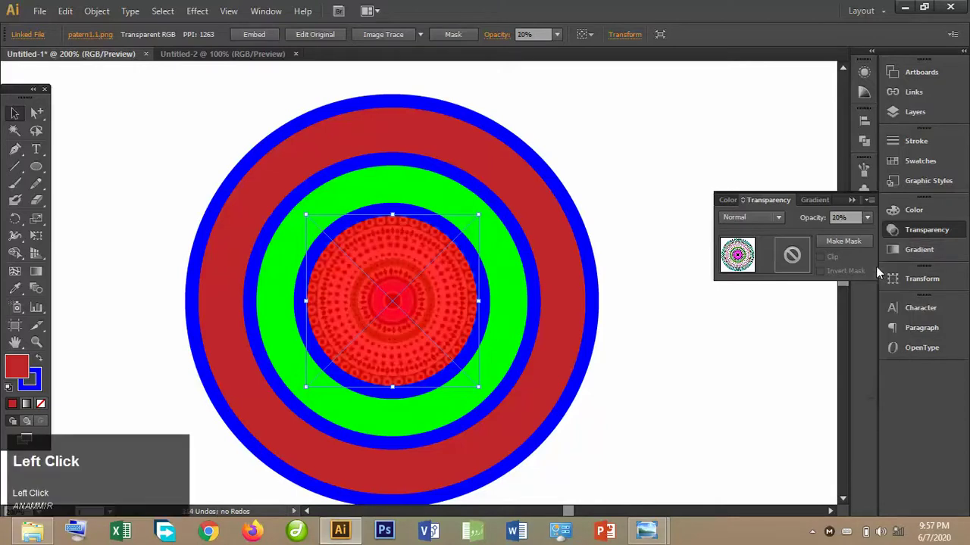
left_click(648, 358)
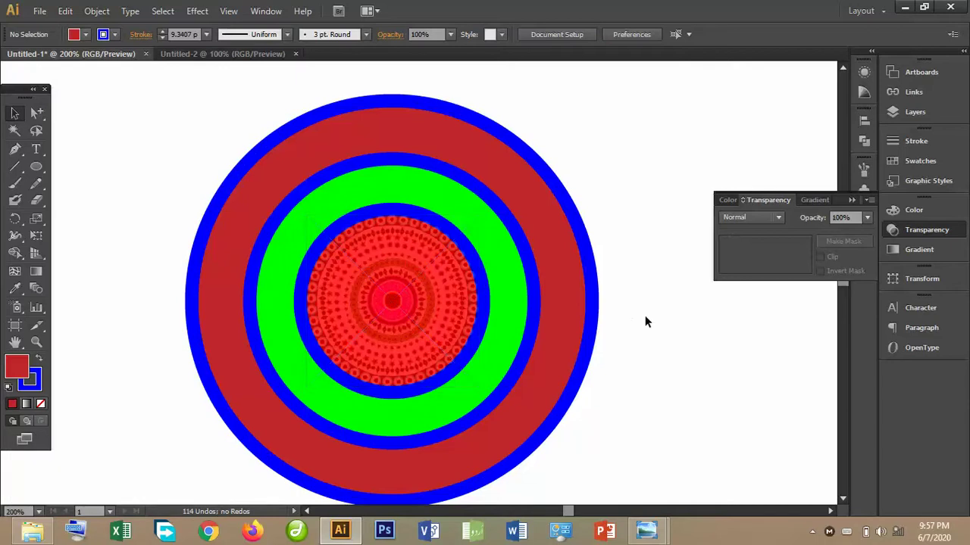
left_click(394, 138)
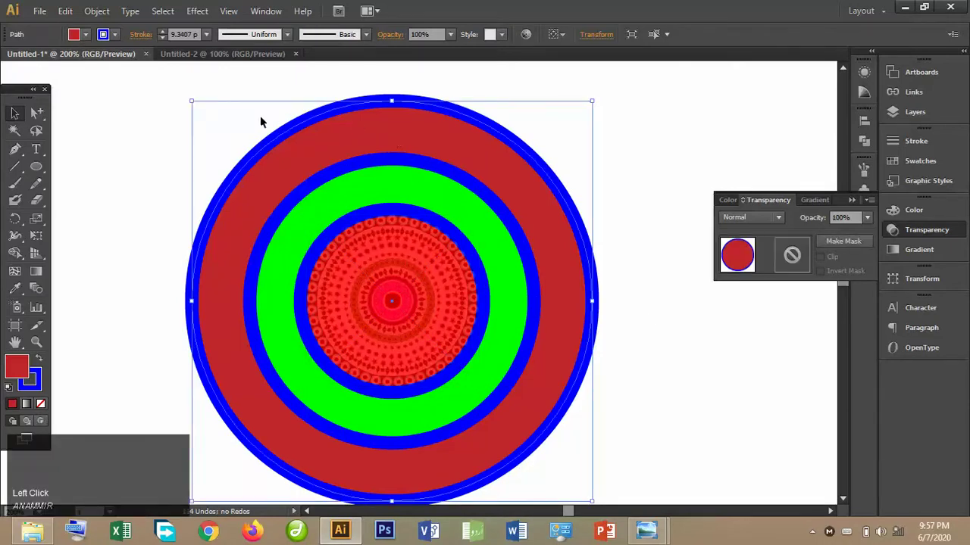
left_click(399, 272, "shift")
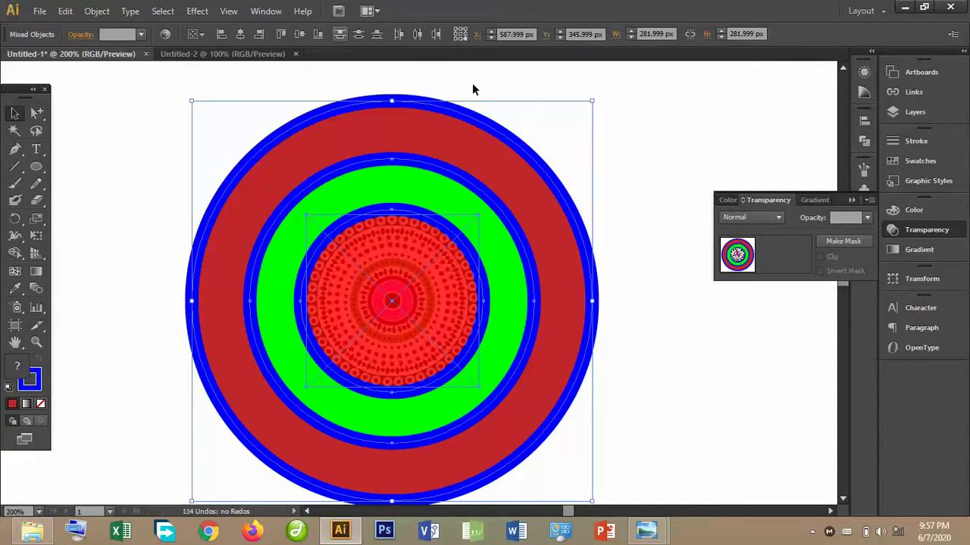
left_click(615, 170)
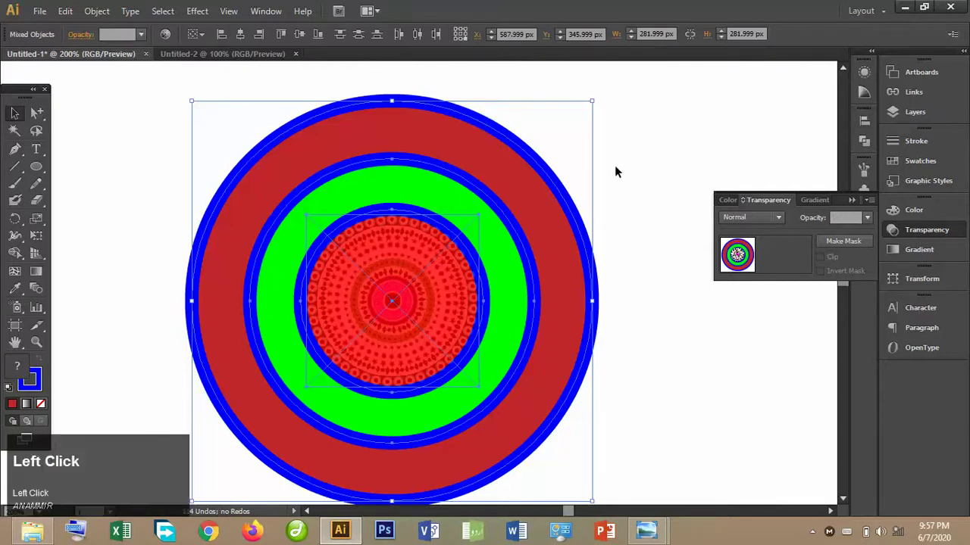
left_click(812, 532)
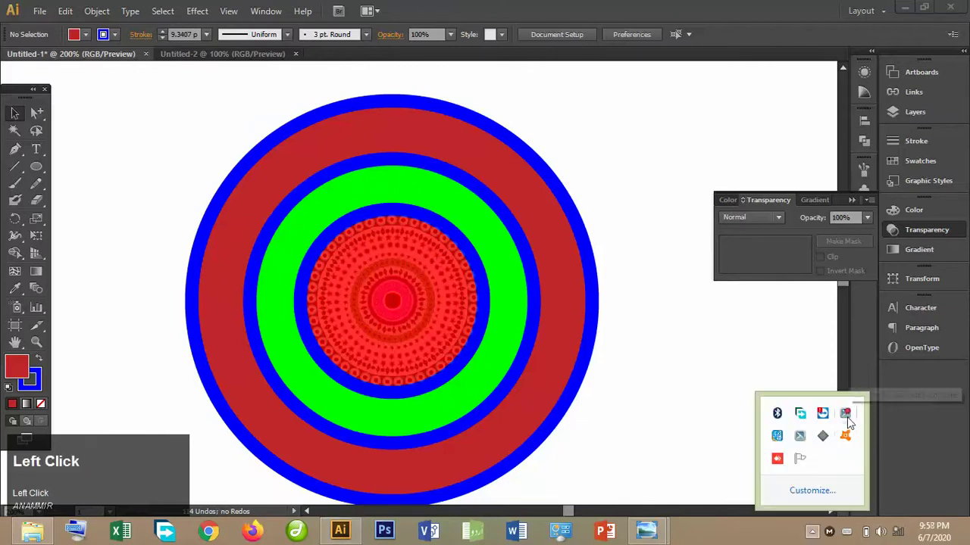
left_click(390, 306)
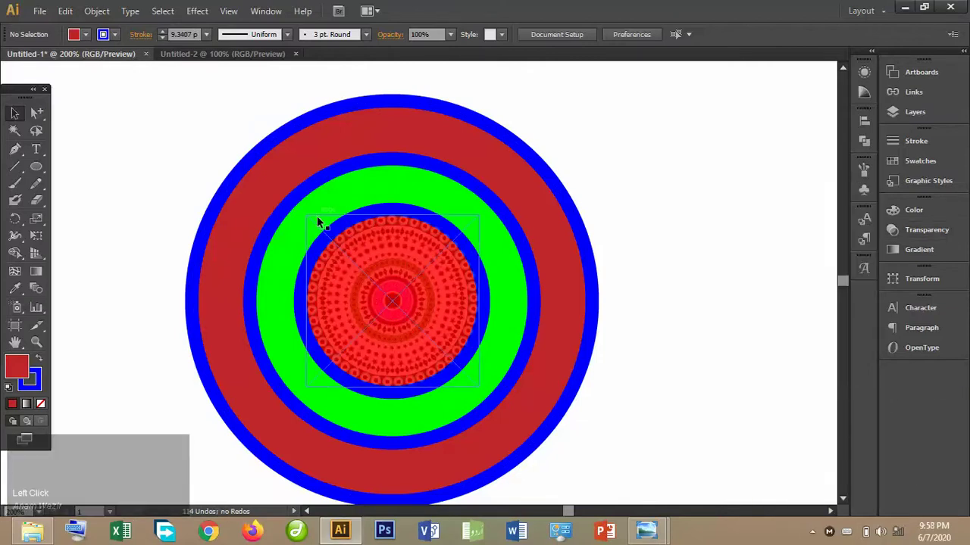
Delete the pattern image, the innermost red circle and the green circle, keeping only the largest circle.
left_click(436, 329)
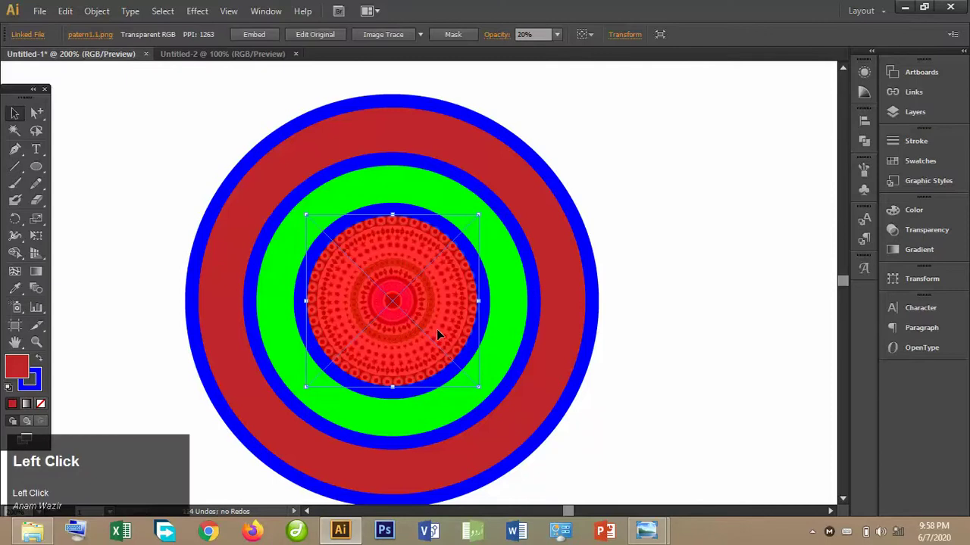
key("Delete")
left_click(418, 297)
key("Delete")
left_click(400, 241)
key("Delete")
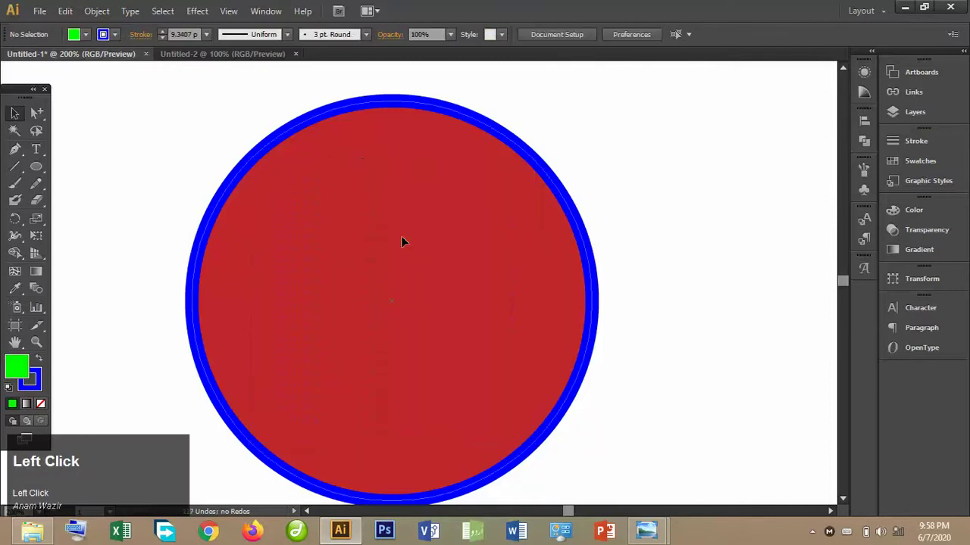
Apply the White, Black and Sky gradient swatches to the large circle's fill, and settle on the Summer gradient.
left_click(401, 241)
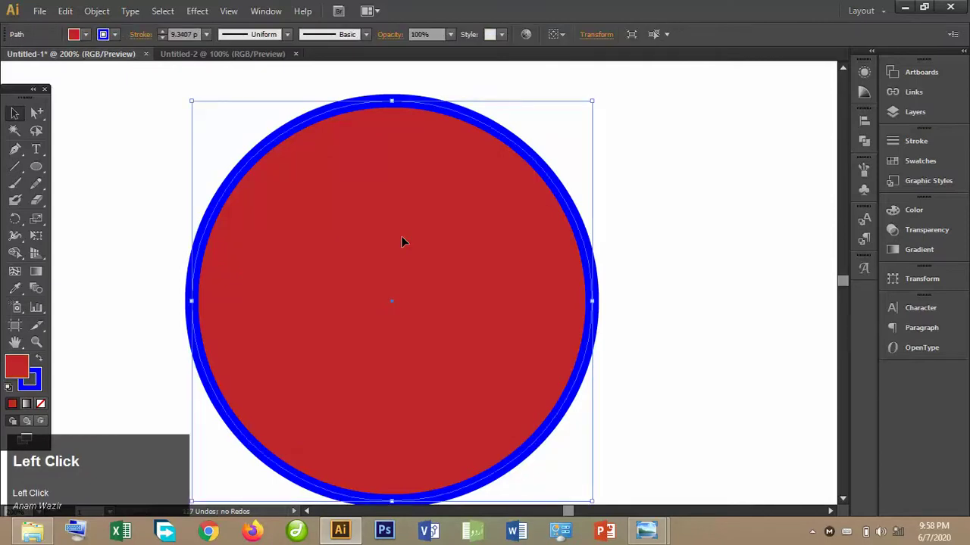
left_click(87, 35)
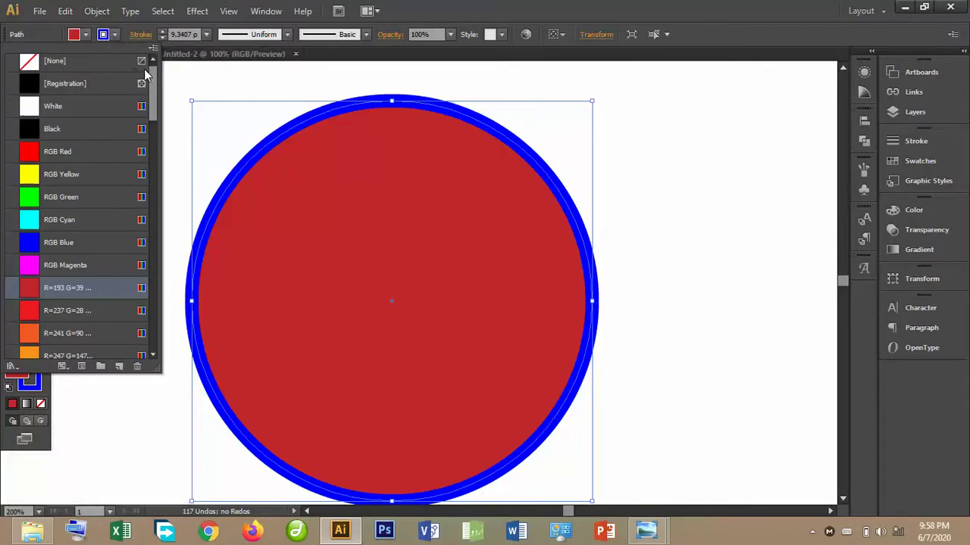
left_click_drag(156, 104, 167, 270)
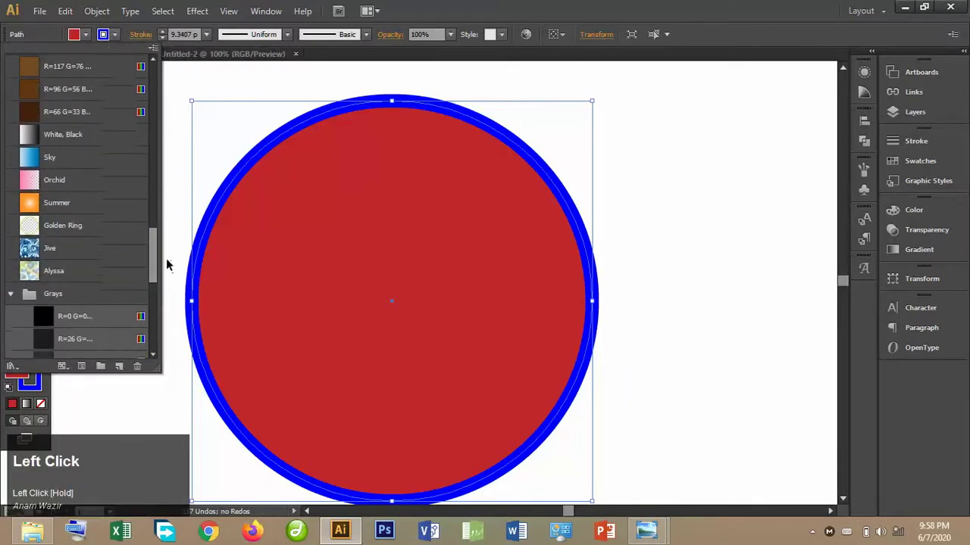
left_click(57, 135)
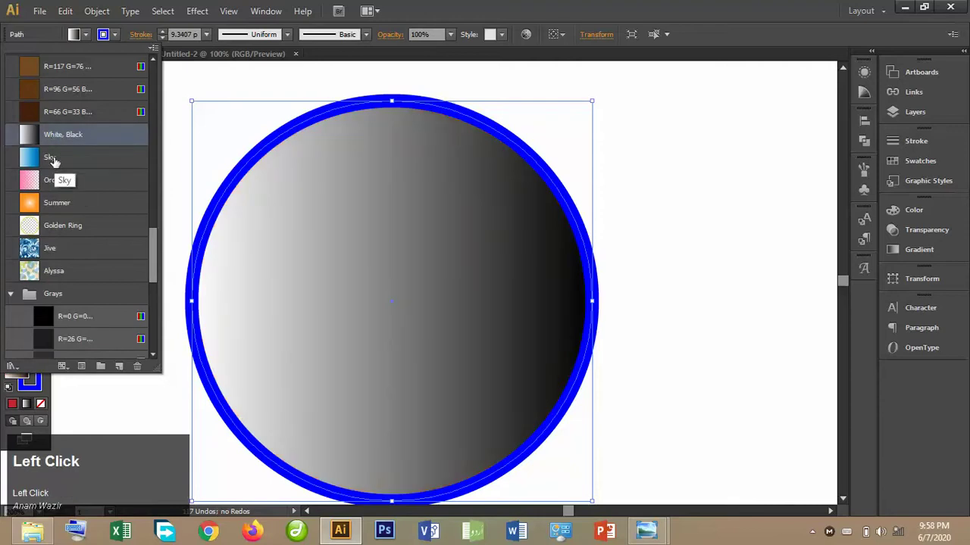
left_click(51, 158)
left_click(58, 212)
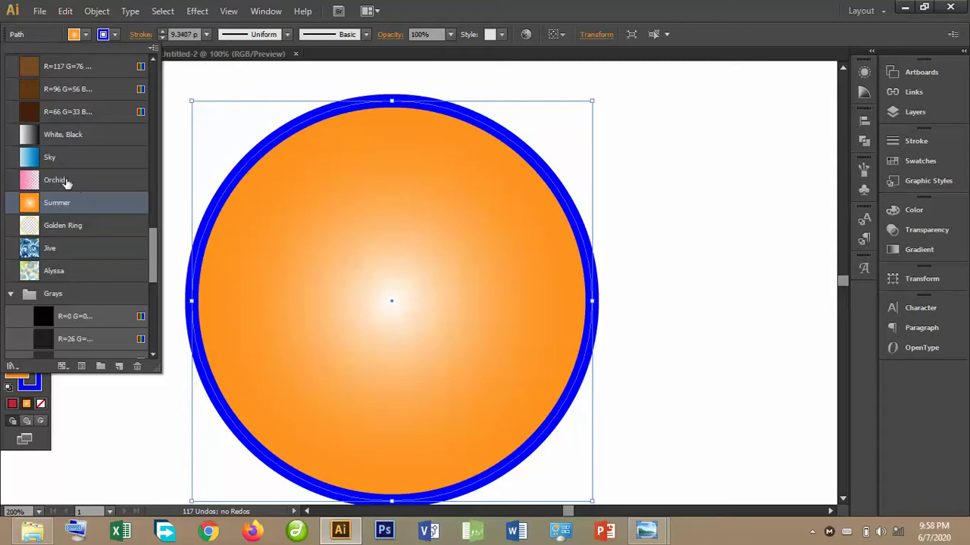
left_click(631, 208)
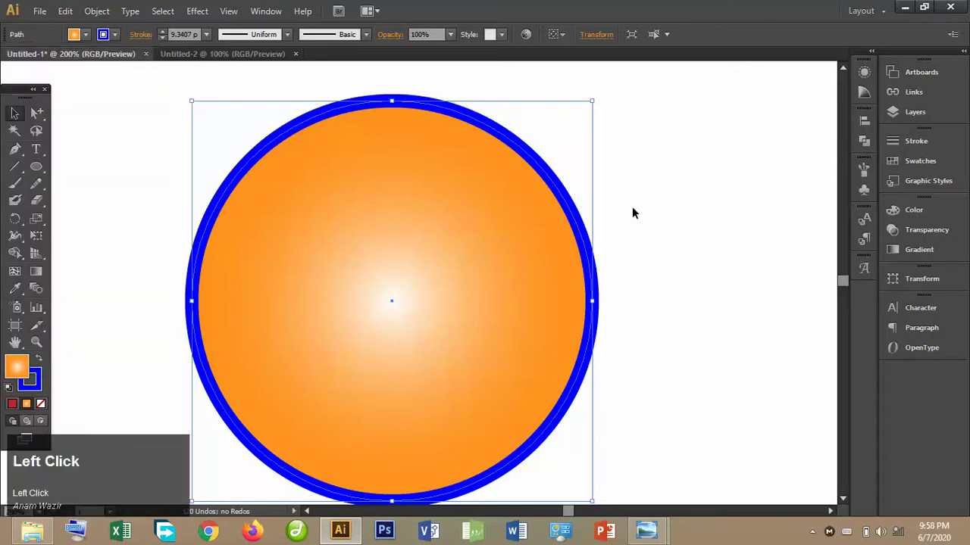
left_click(632, 209)
left_click(429, 232)
left_click(817, 532)
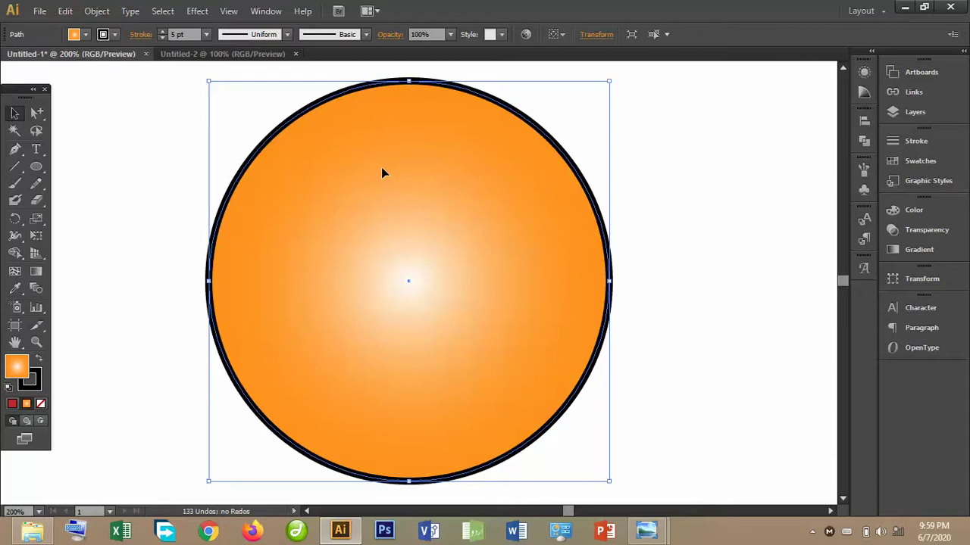
left_click(87, 35)
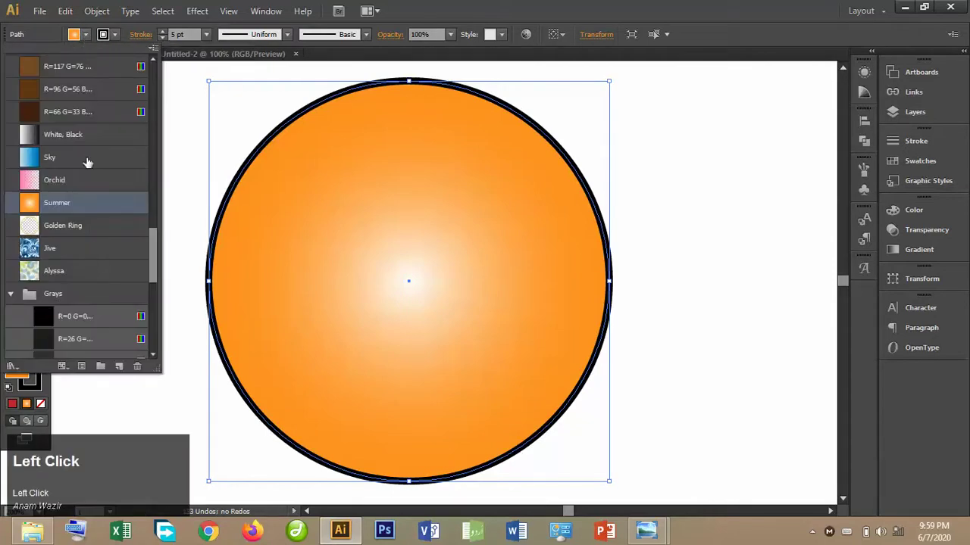
left_click(675, 219)
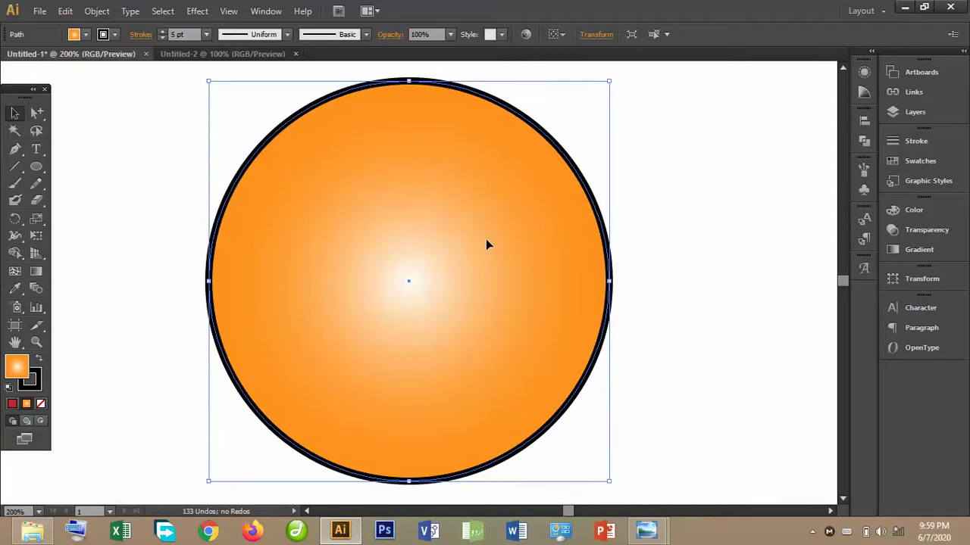
Show the gradient settings for the circle's fill, apply the Sky preset, and switch the fill back to Summer.
left_click(910, 253)
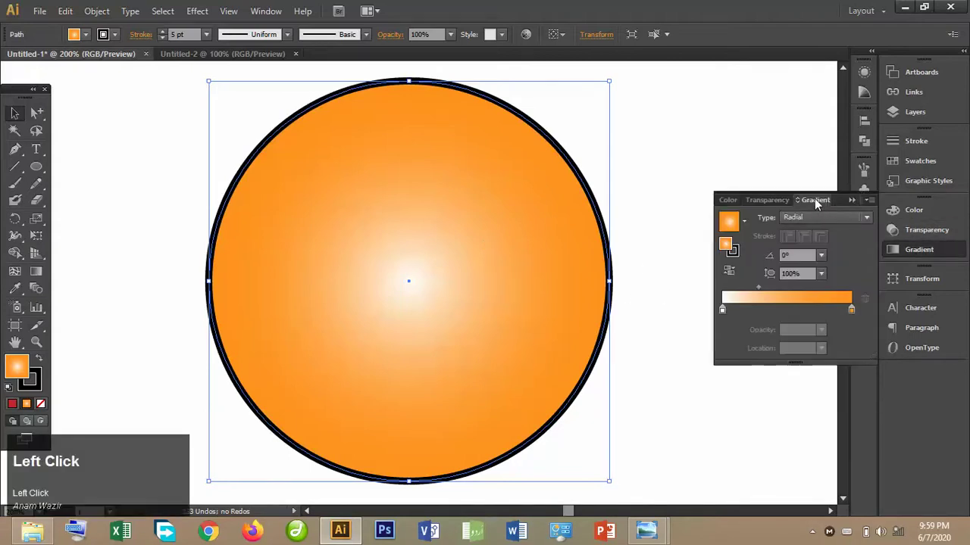
left_click(745, 220)
left_click(682, 251)
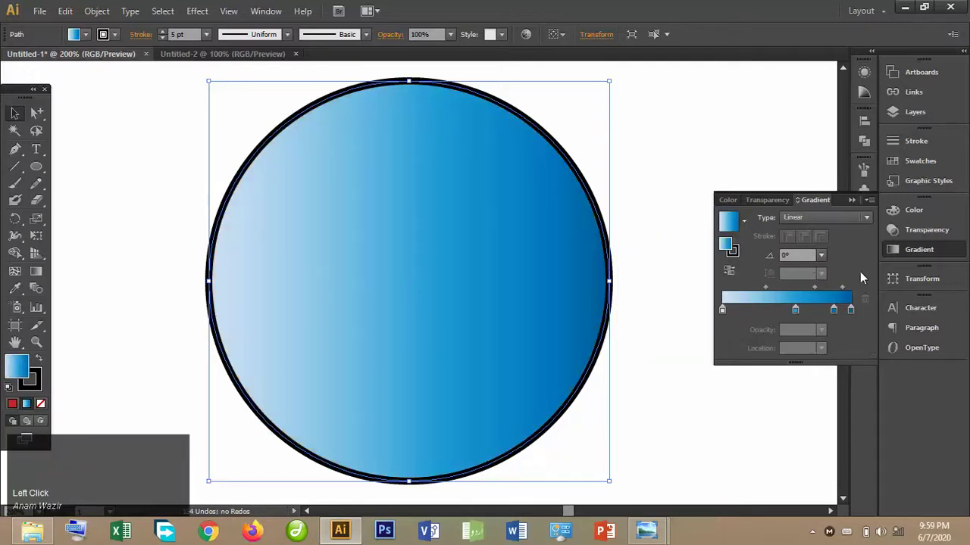
left_click(744, 220)
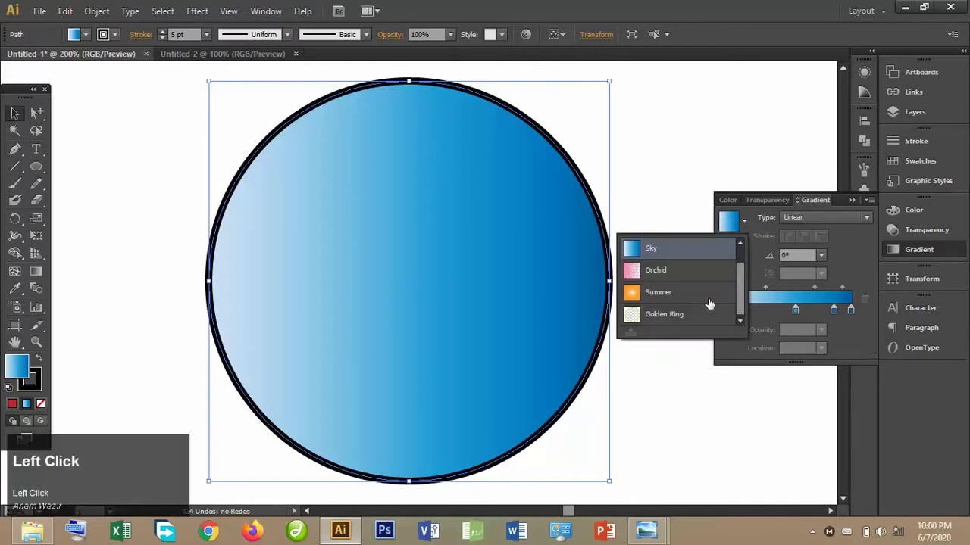
left_click(709, 291)
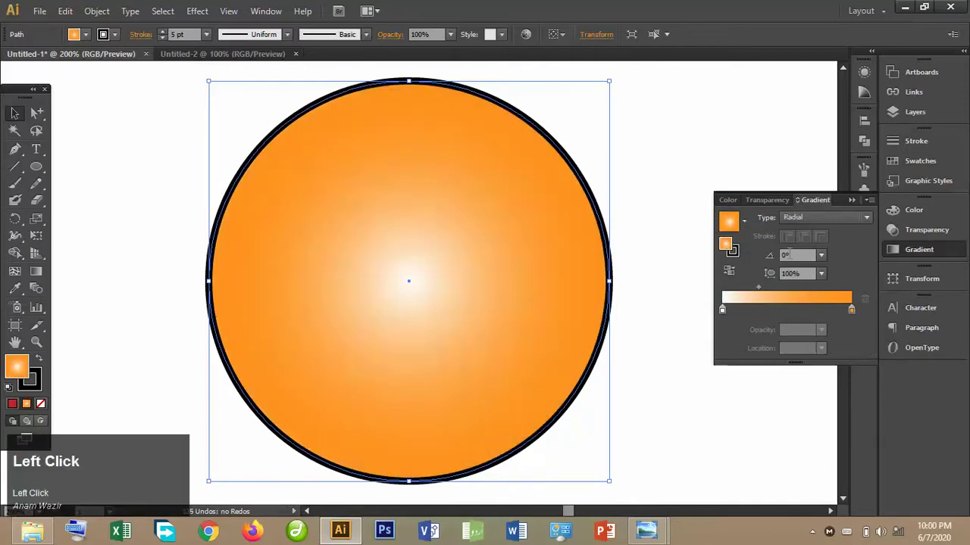
Recolour the starting stop of the circle's radial gradient with the RGB Cyan swatch.
double_click(721, 312)
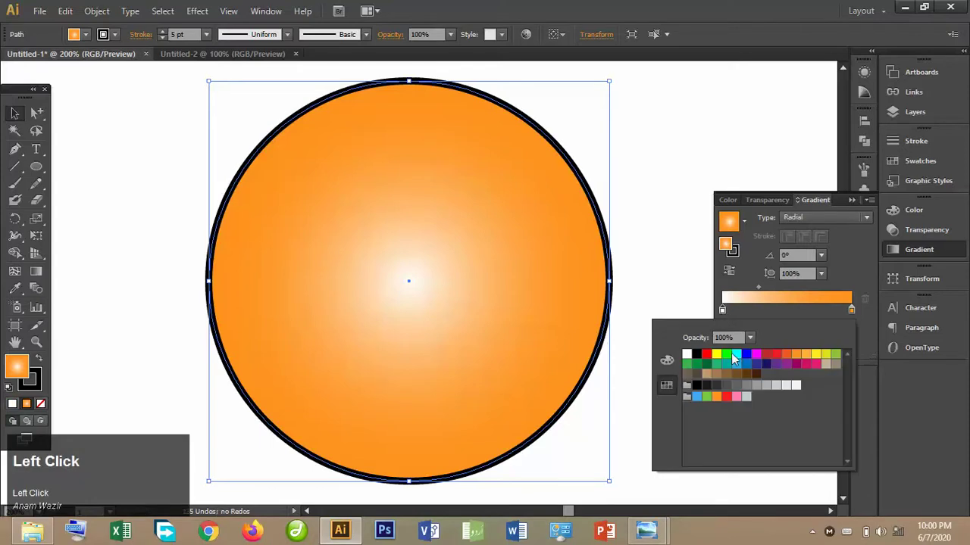
left_click(735, 356)
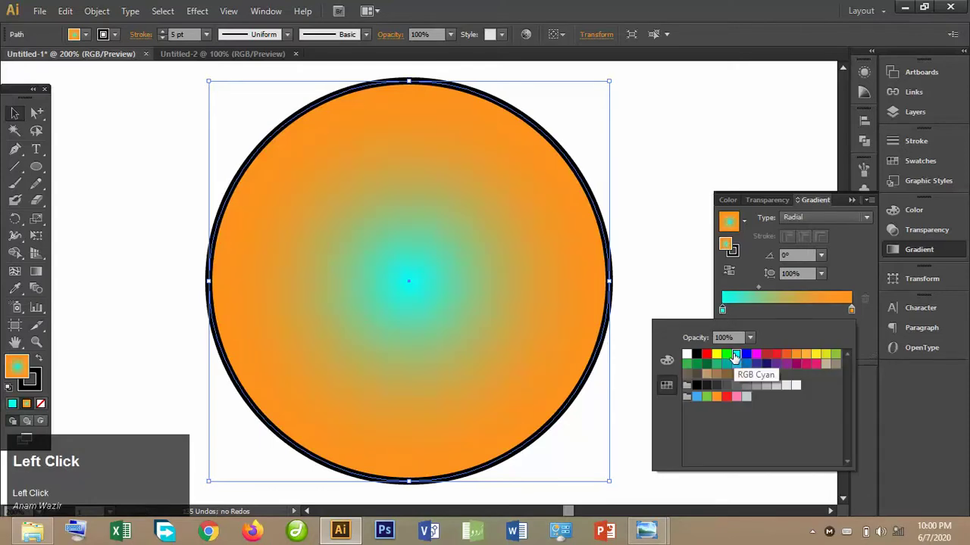
left_click(853, 310)
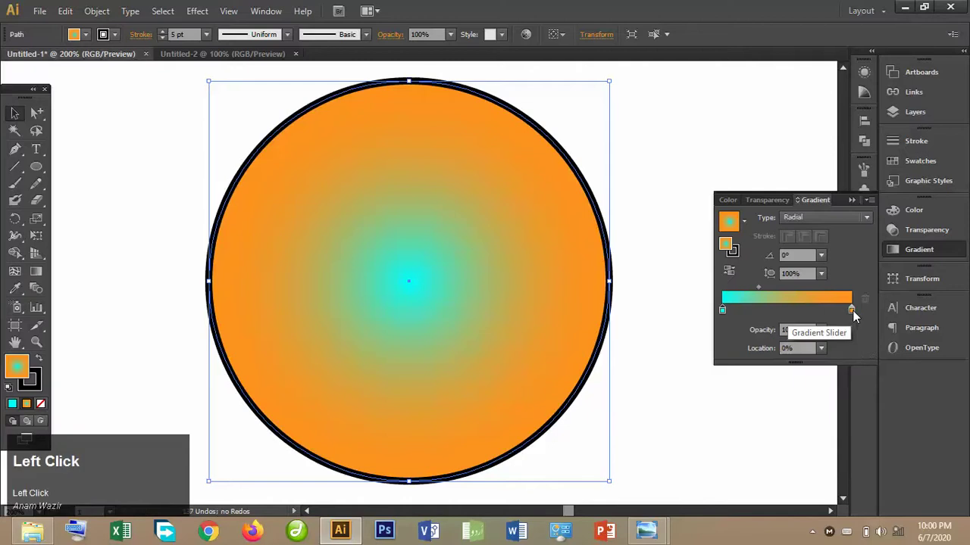
Add a colour stop near the middle of the gradient, at about 49%, and colour it grey R=153 G=153 B=153.
left_click(786, 310)
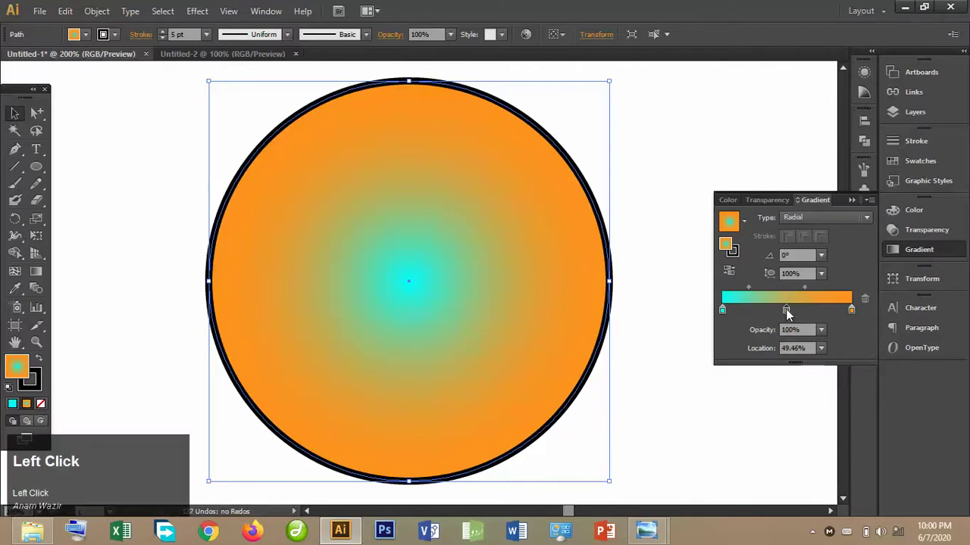
double_click(787, 310)
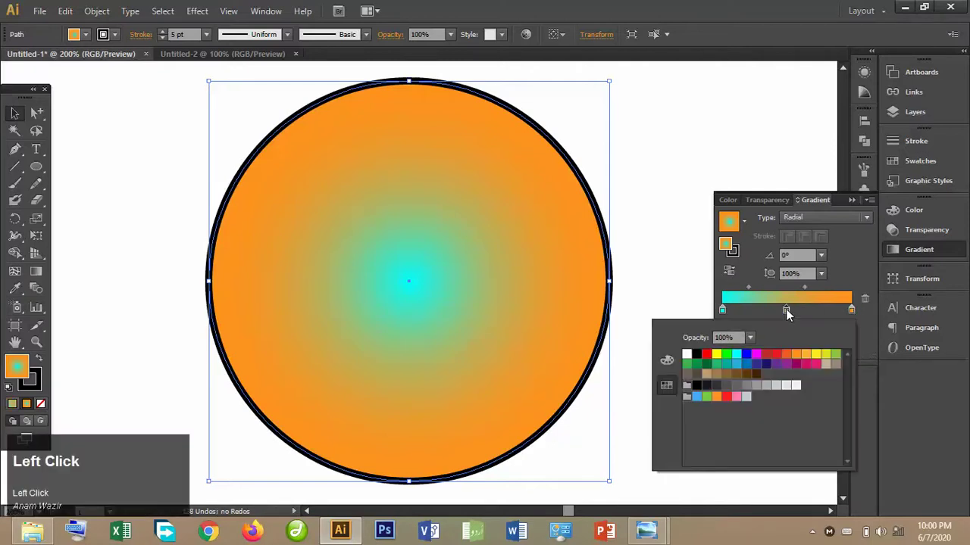
left_click(737, 399)
left_click(758, 386)
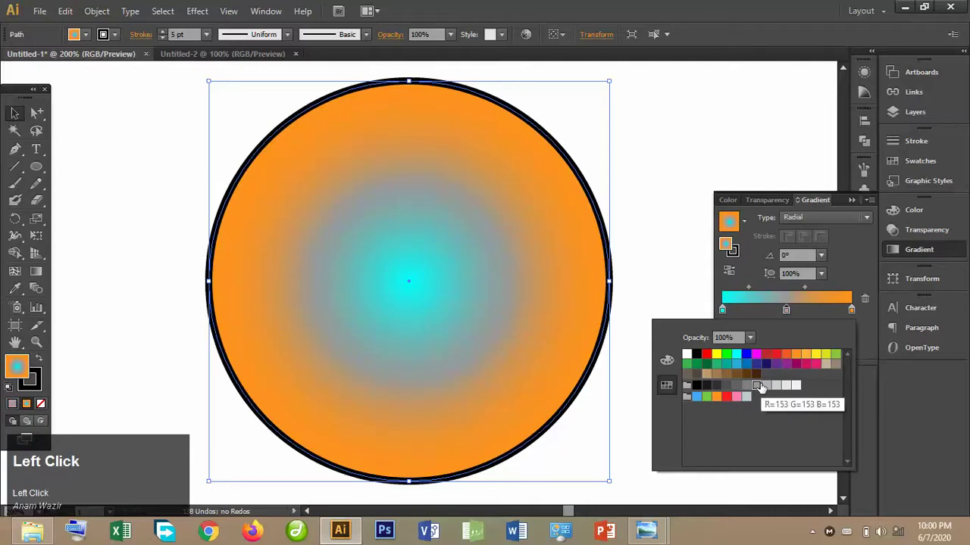
Add a blue colour stop at about 83% of the gradient, and remove it again.
left_click(832, 310)
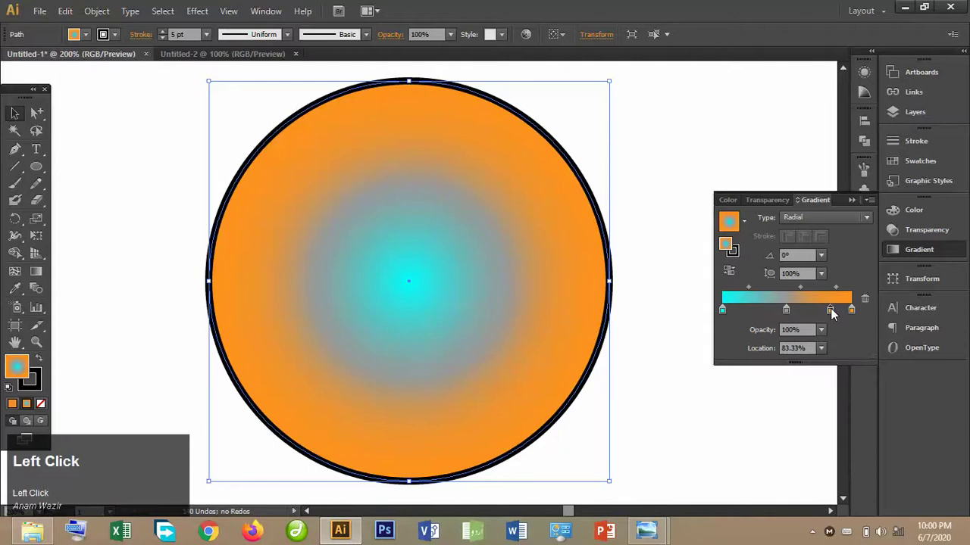
double_click(831, 310)
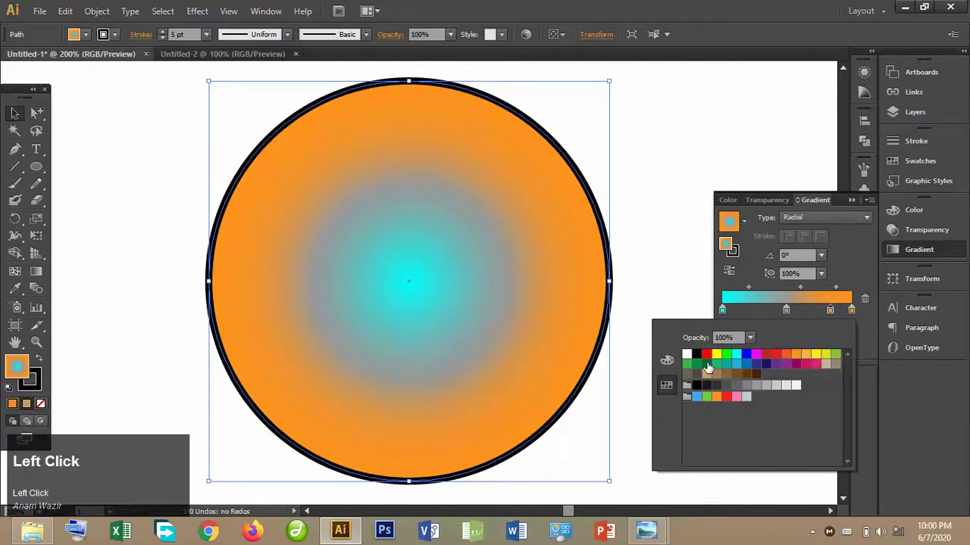
left_click(745, 355)
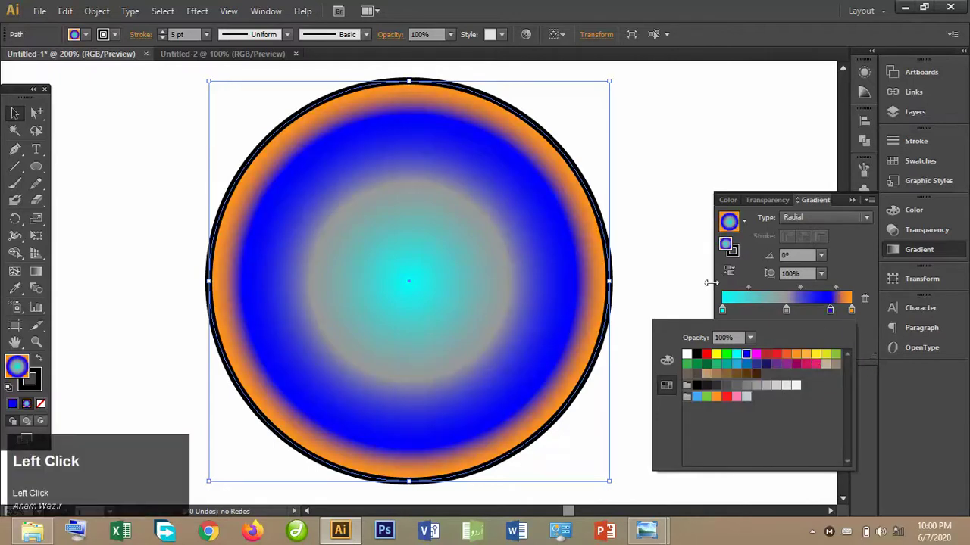
left_click(677, 273)
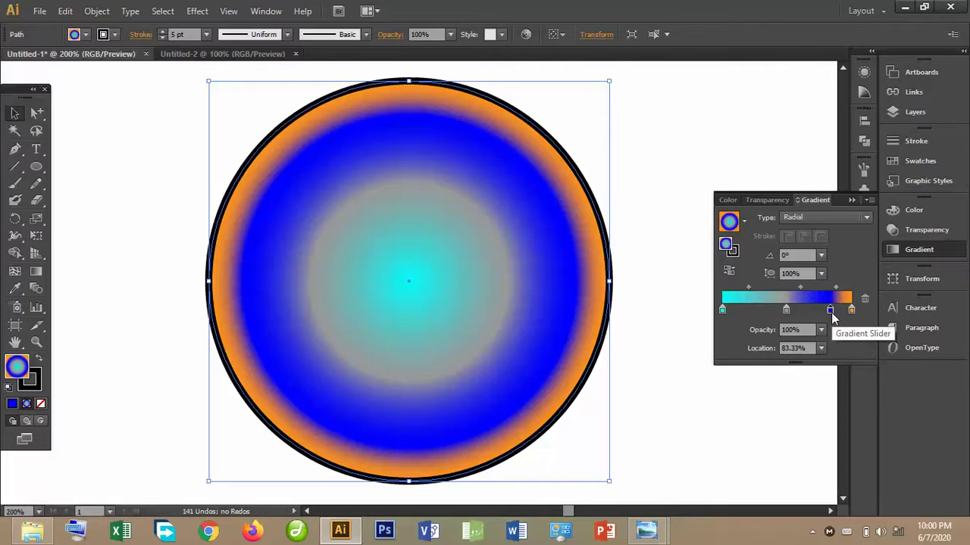
left_click_drag(830, 310, 867, 307)
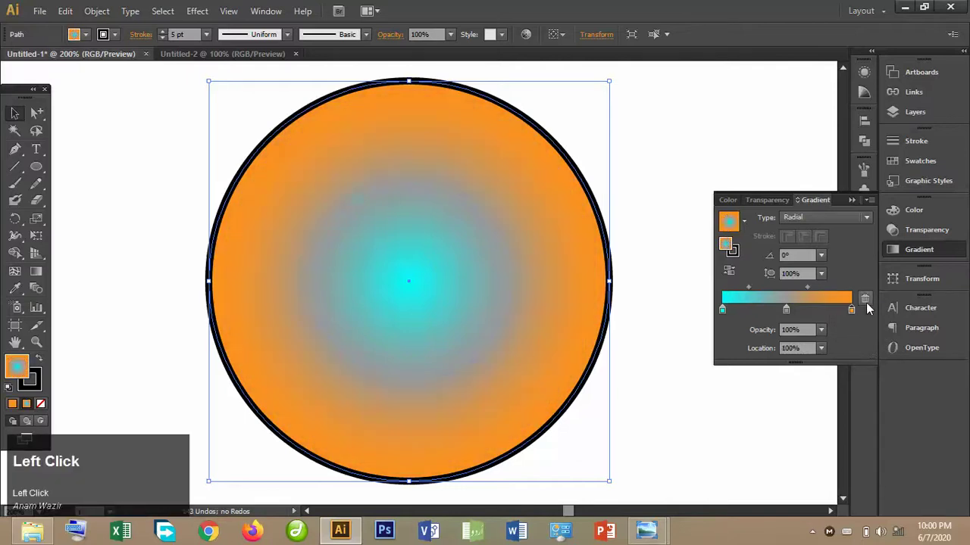
Add a colour stop between the grey and orange ones, at about 76%, and colour it deep pink.
left_click(822, 310)
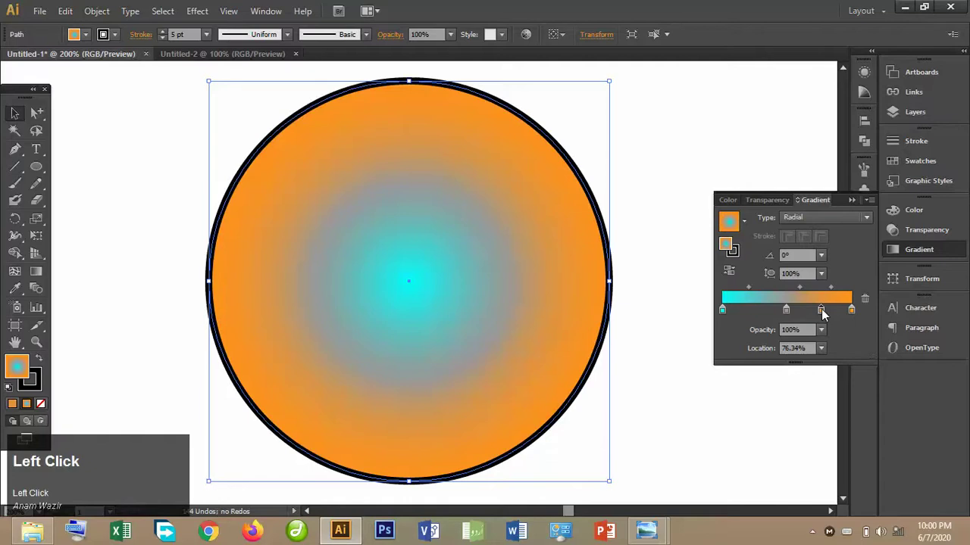
double_click(821, 311)
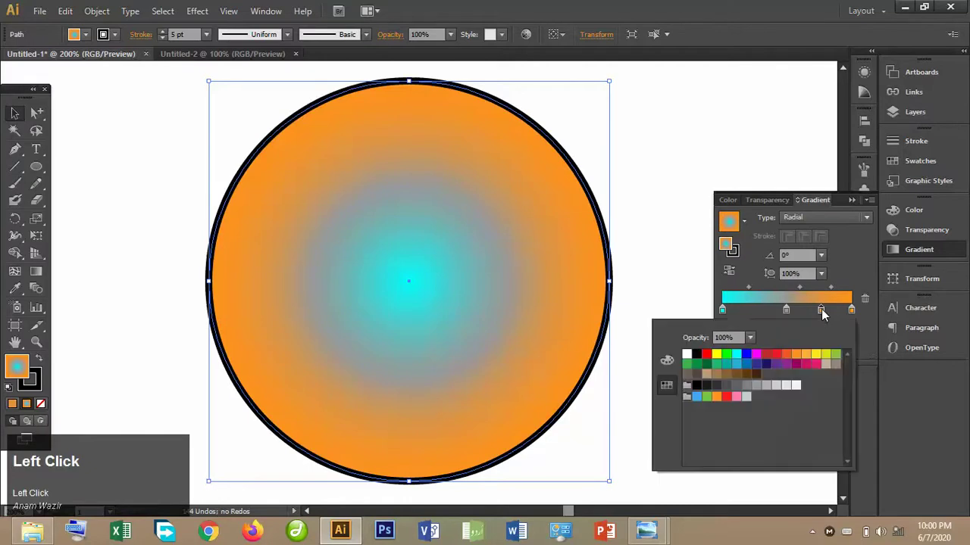
left_click(815, 364)
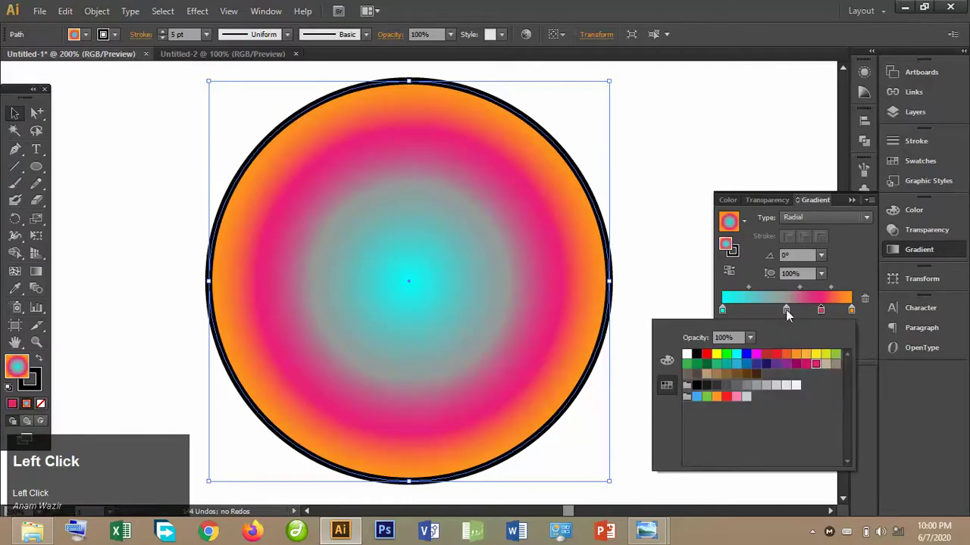
left_click(850, 255)
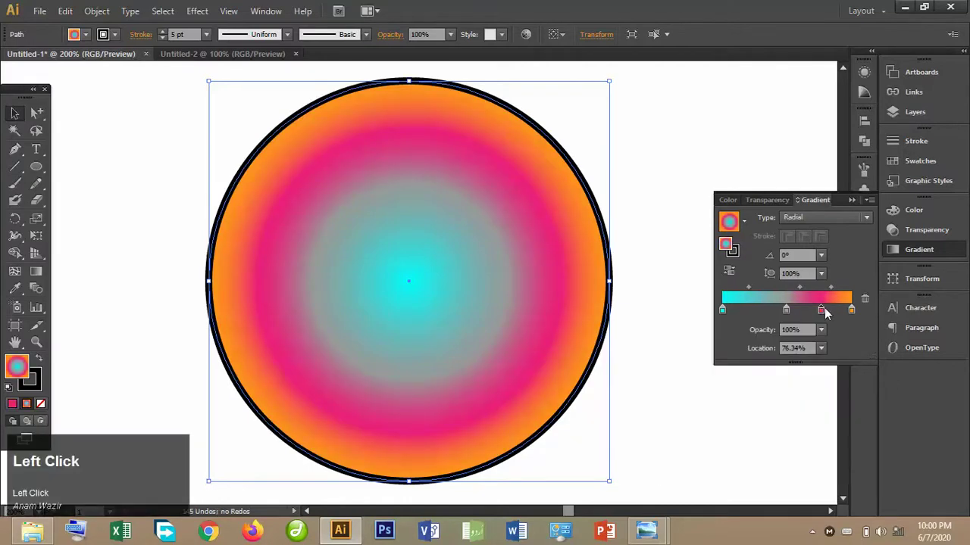
Set the pink stop's opacity to 10%, try its location at 100%, and settle on 70%.
left_click(821, 330)
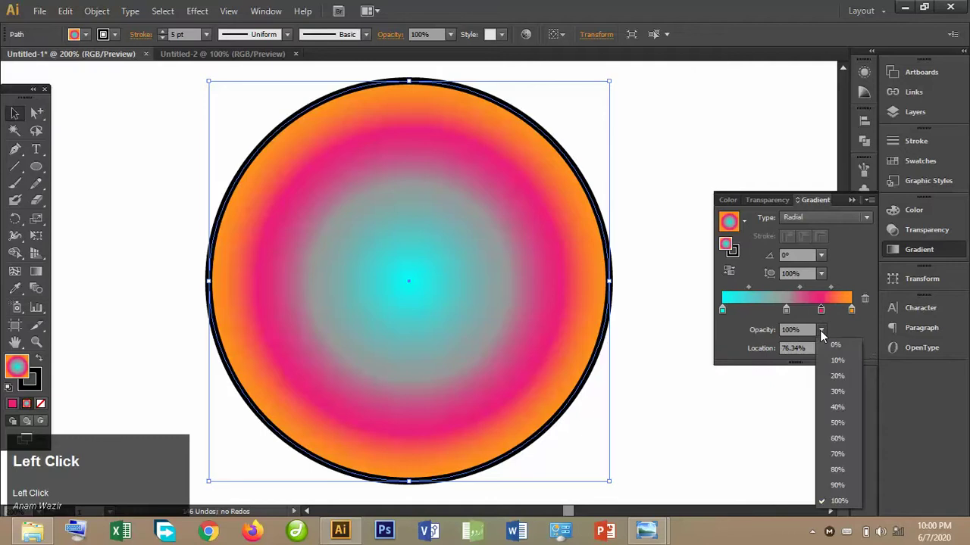
left_click(841, 365)
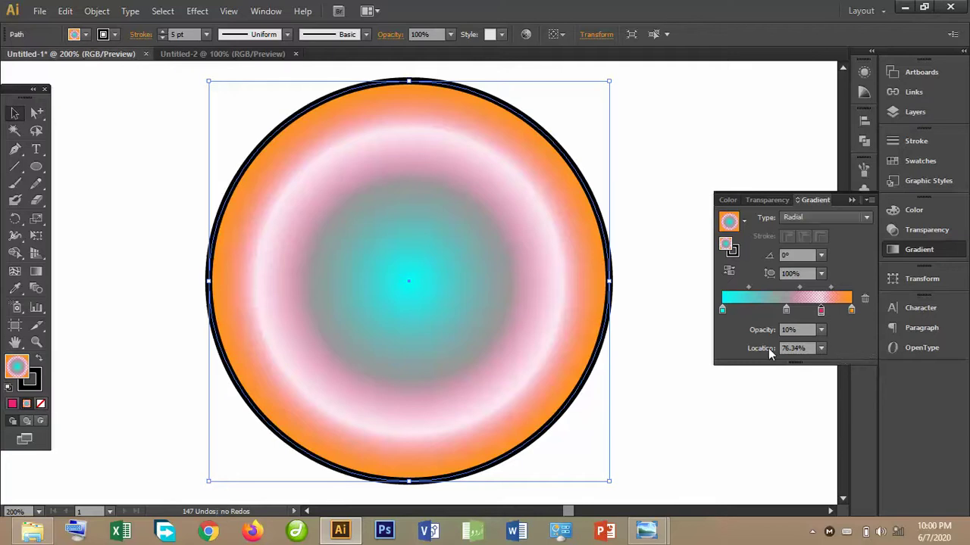
left_click(822, 346)
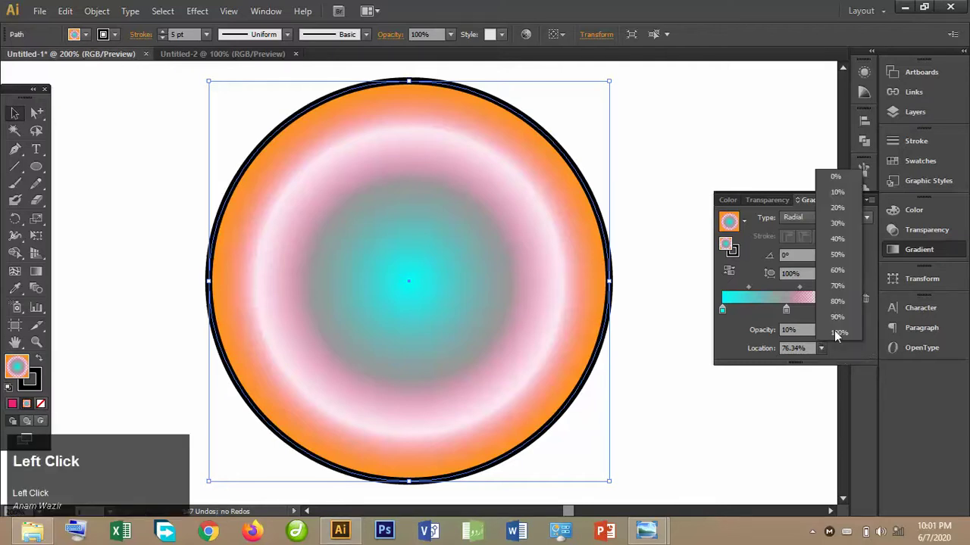
left_click(837, 333)
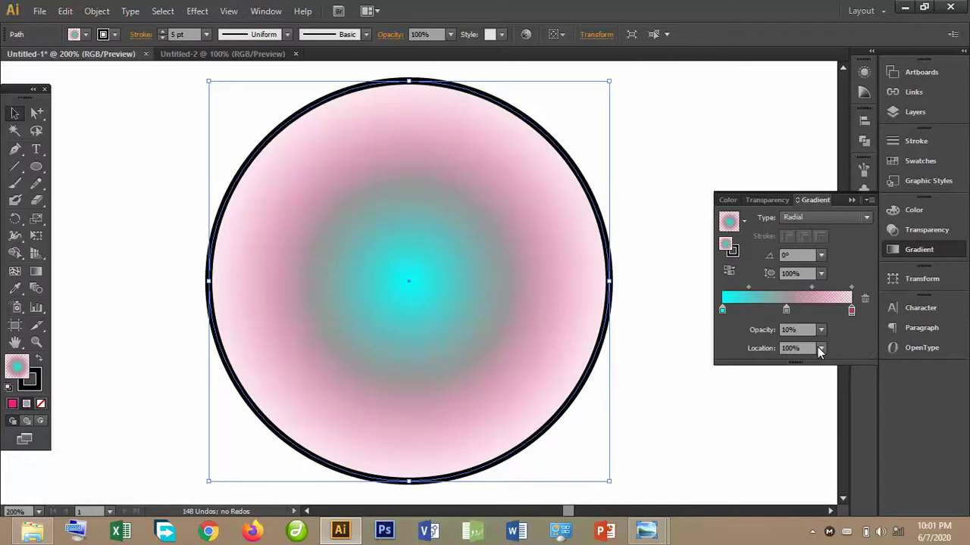
left_click(820, 349)
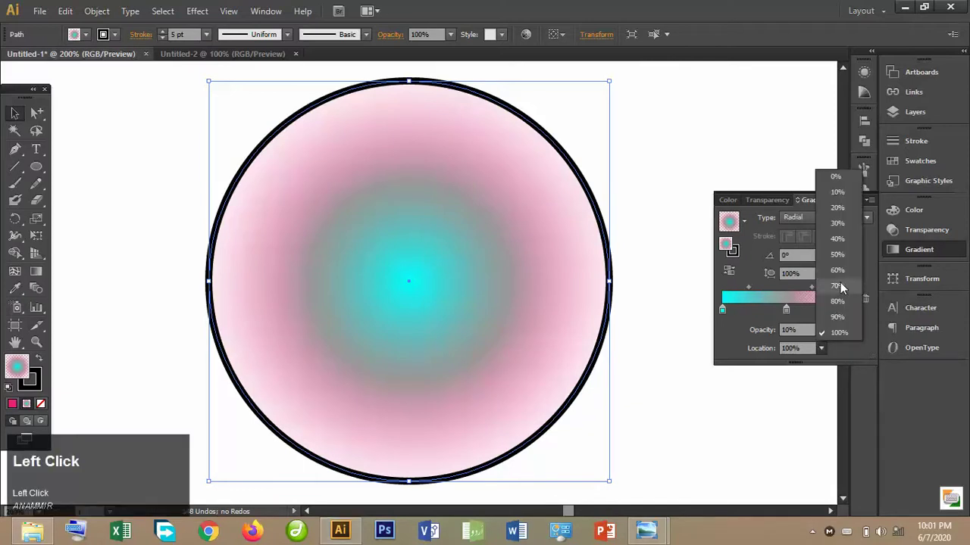
left_click(840, 287)
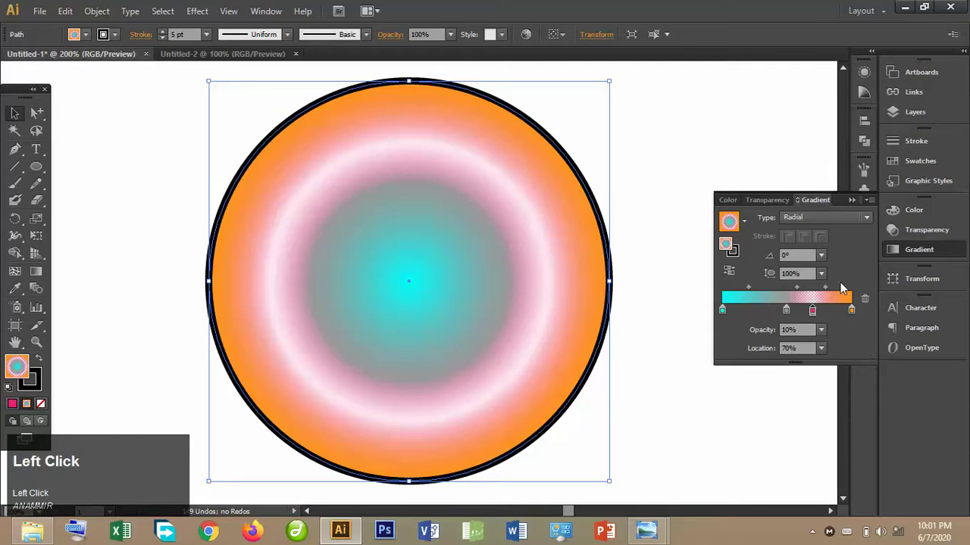
Set the cyan stop's opacity to 50% and its location to 80%.
left_click(721, 309)
left_click(820, 330)
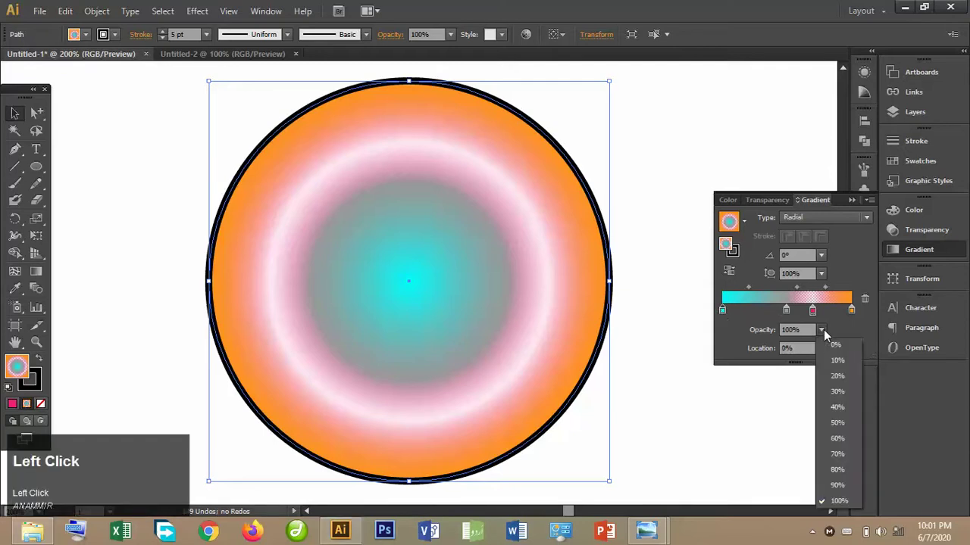
left_click(837, 423)
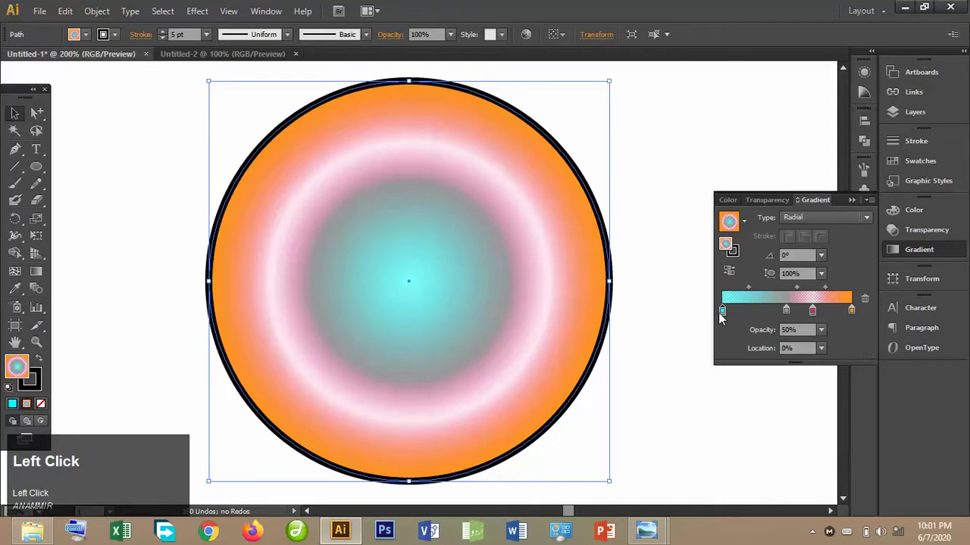
left_click(822, 349)
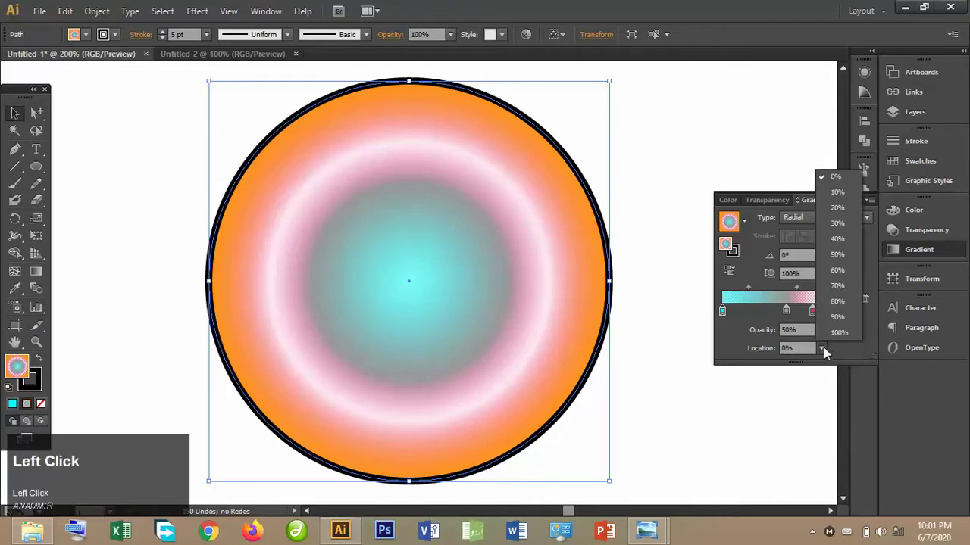
left_click(837, 301)
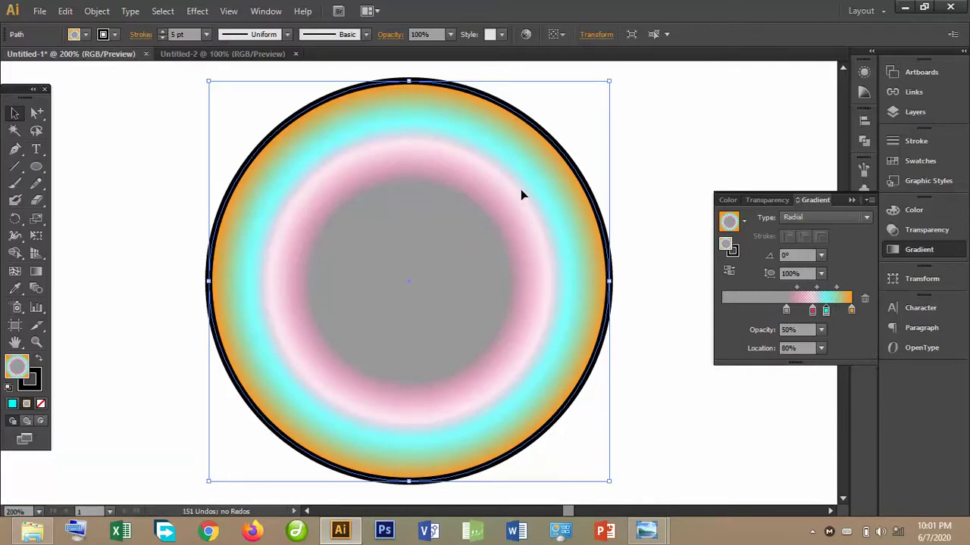
Add a colour stop before the grey one, at about 21%, and colour it blue.
left_click(749, 311)
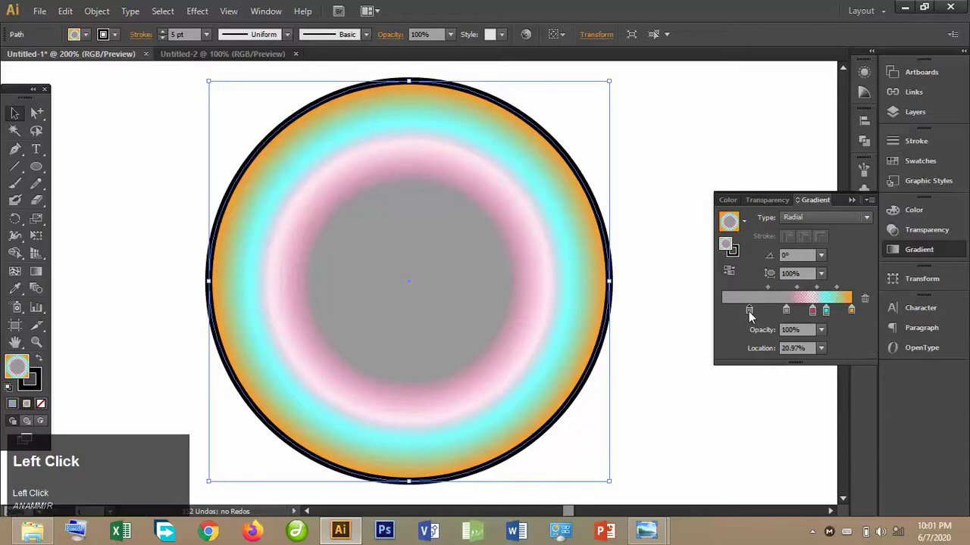
double_click(749, 311)
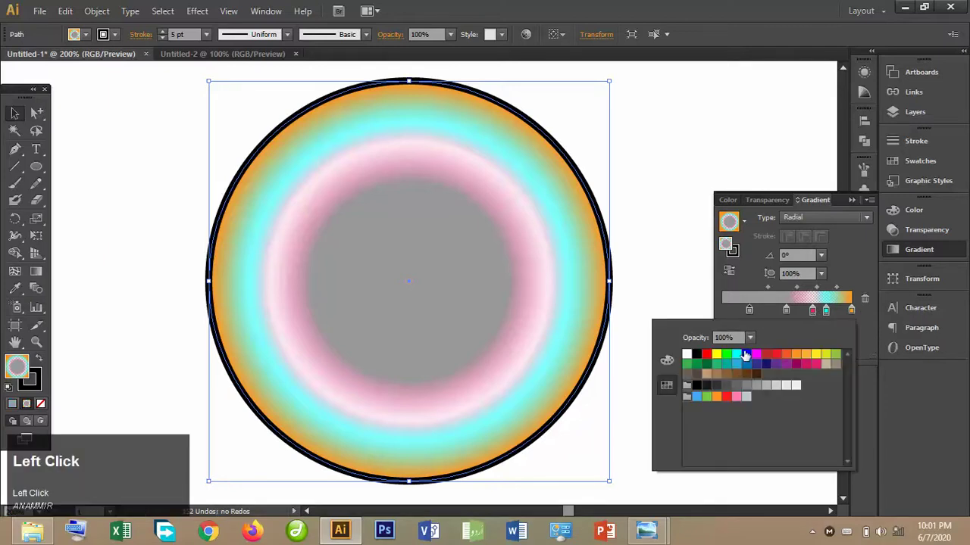
left_click(746, 354)
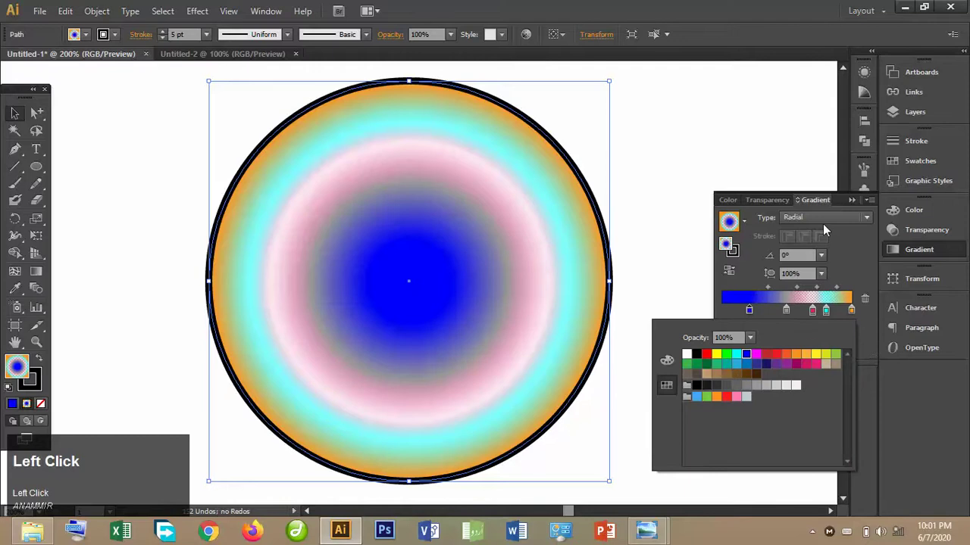
Set the radial gradient's angle to 45°, and change it to 150°.
left_click(820, 256)
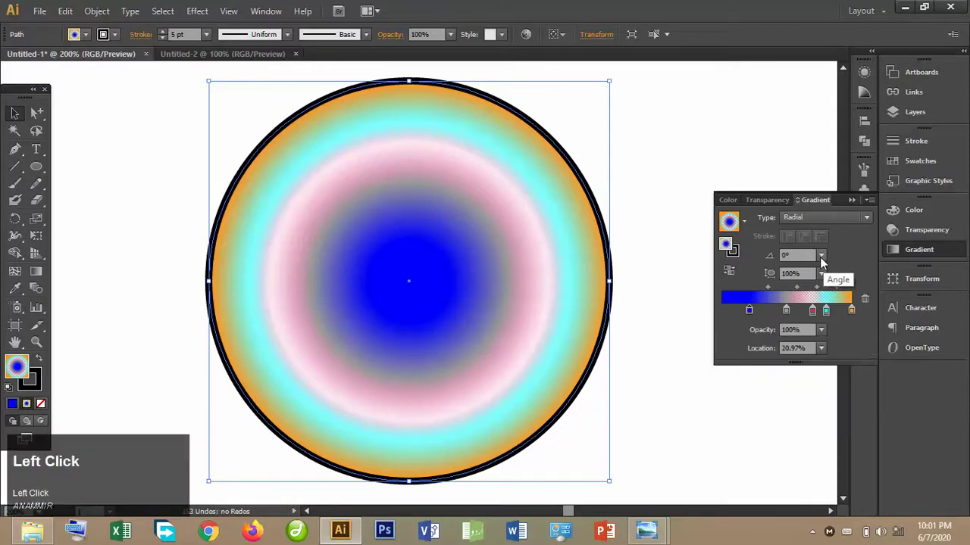
left_click(842, 366)
left_click(822, 258)
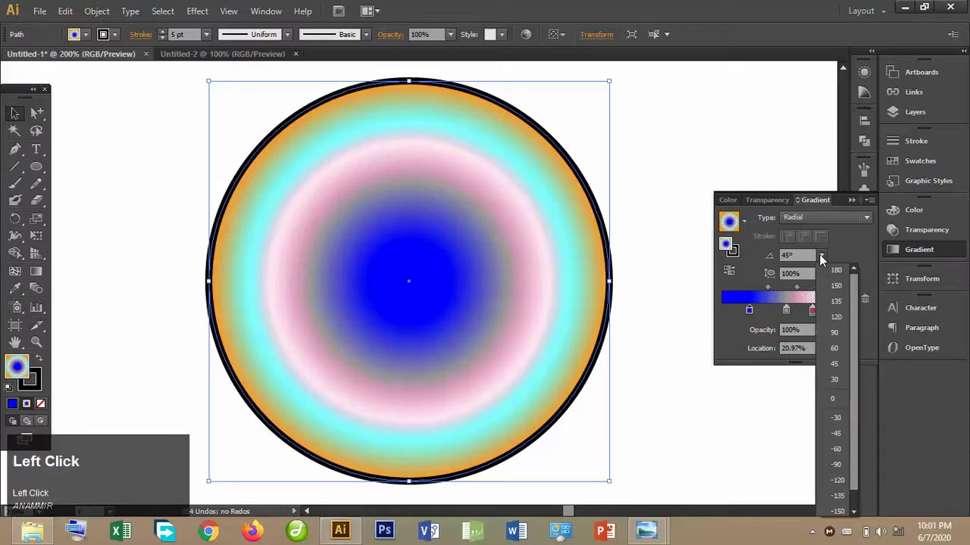
left_click(748, 313)
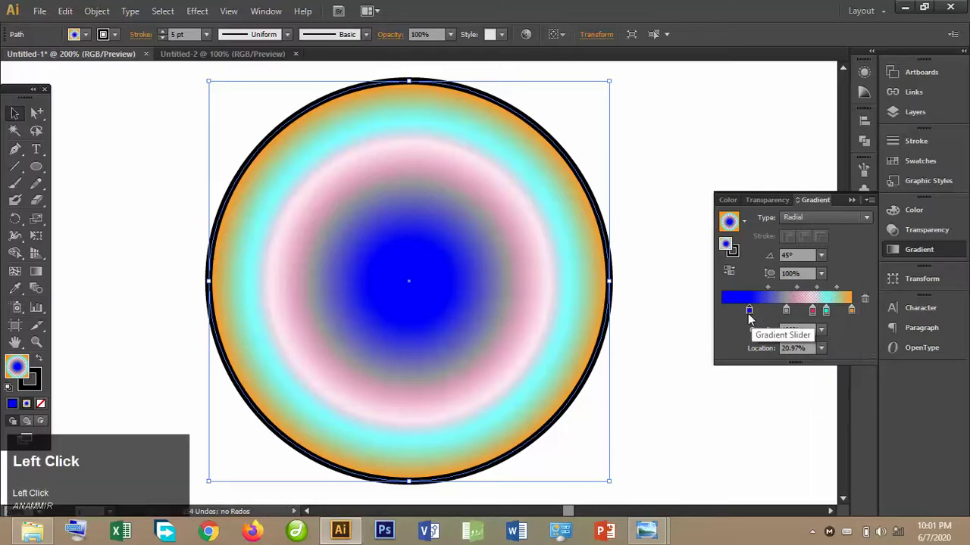
left_click(821, 255)
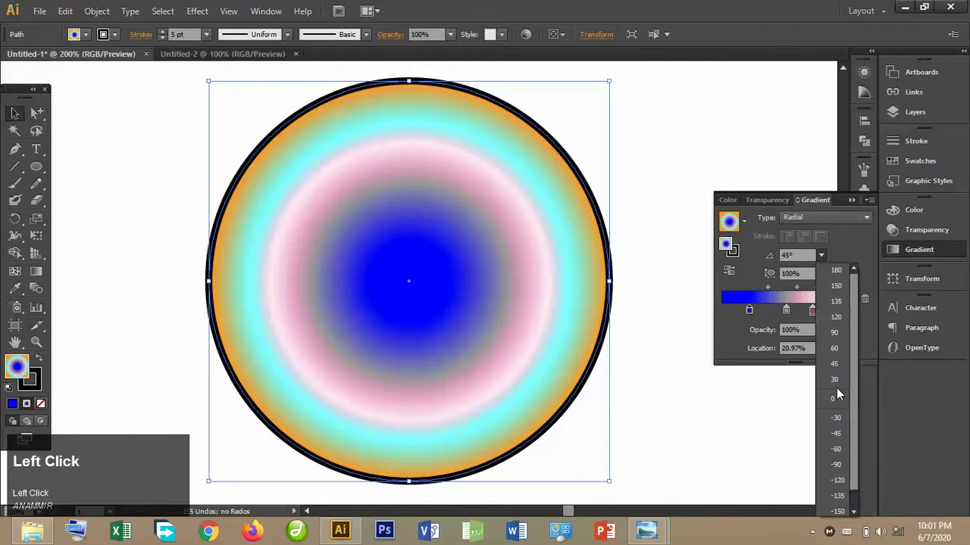
left_click(835, 286)
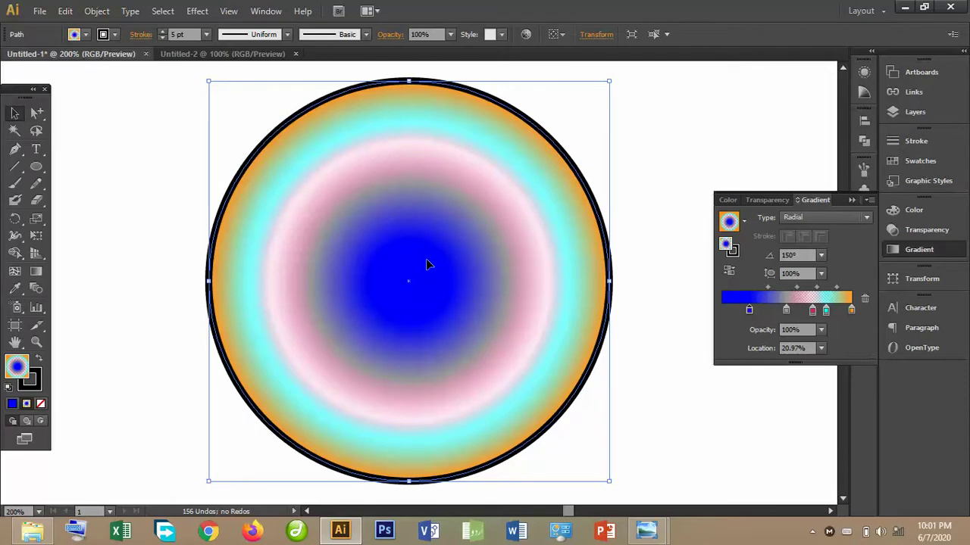
Change the circle's gradient type from radial to Linear.
left_click(785, 218)
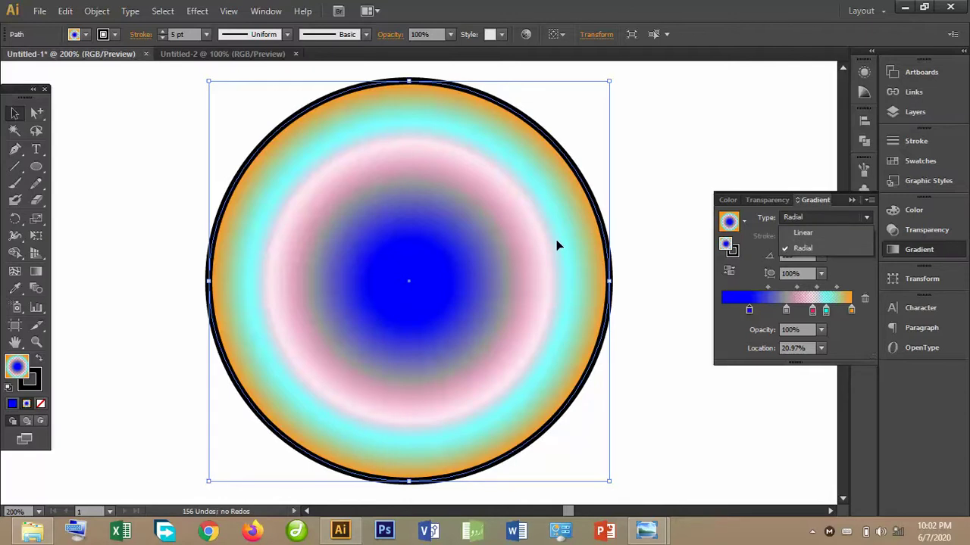
left_click(801, 232)
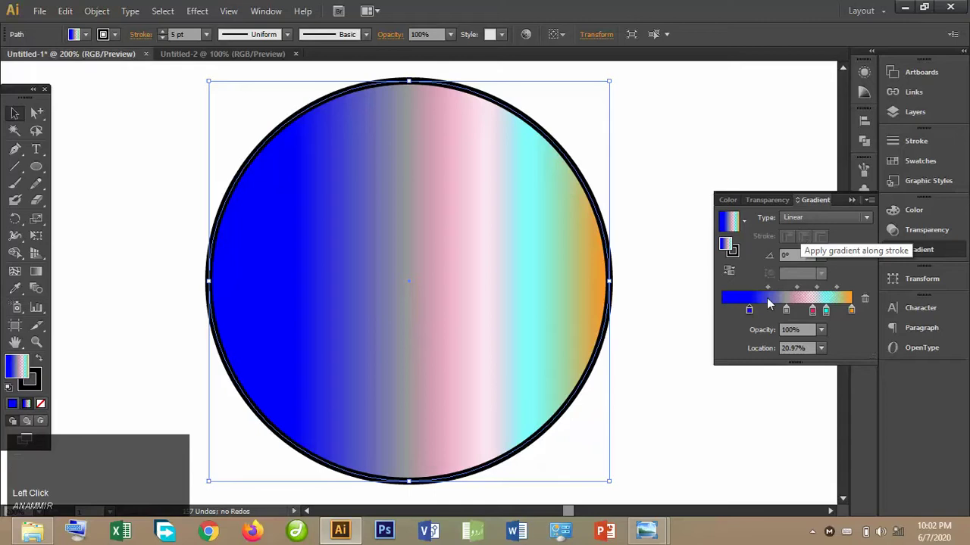
Add another blue stop at about 11% to the circle's fill gradient and set the linear angle to 120°.
left_click(737, 309)
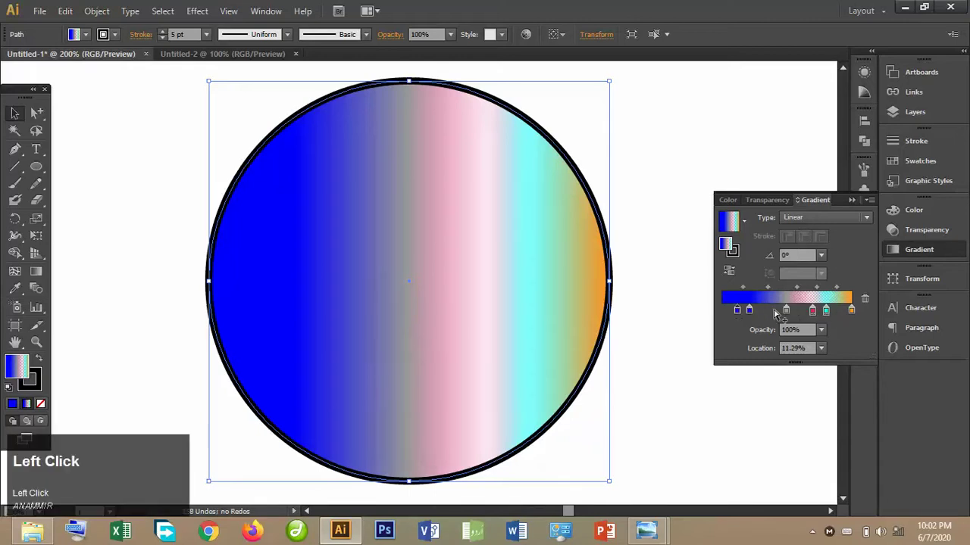
left_click(821, 255)
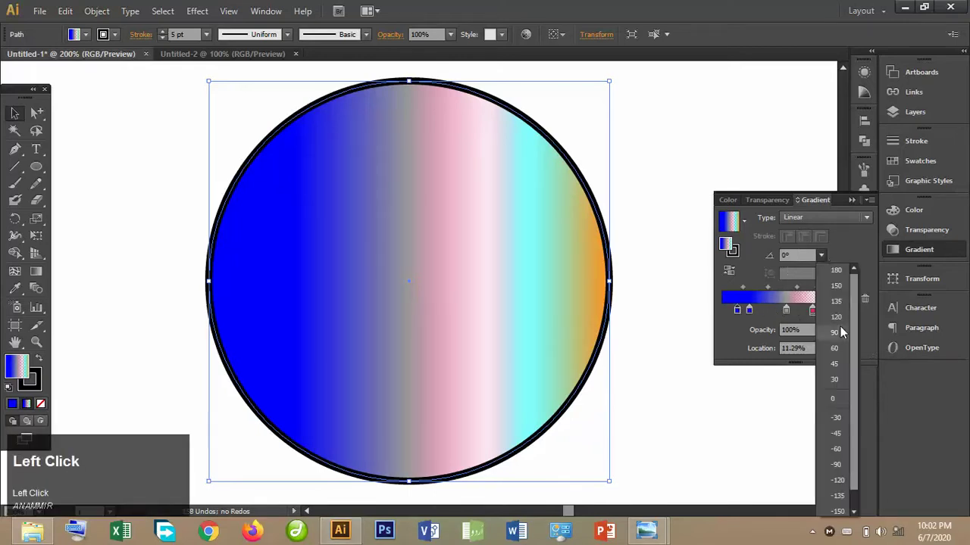
left_click(836, 317)
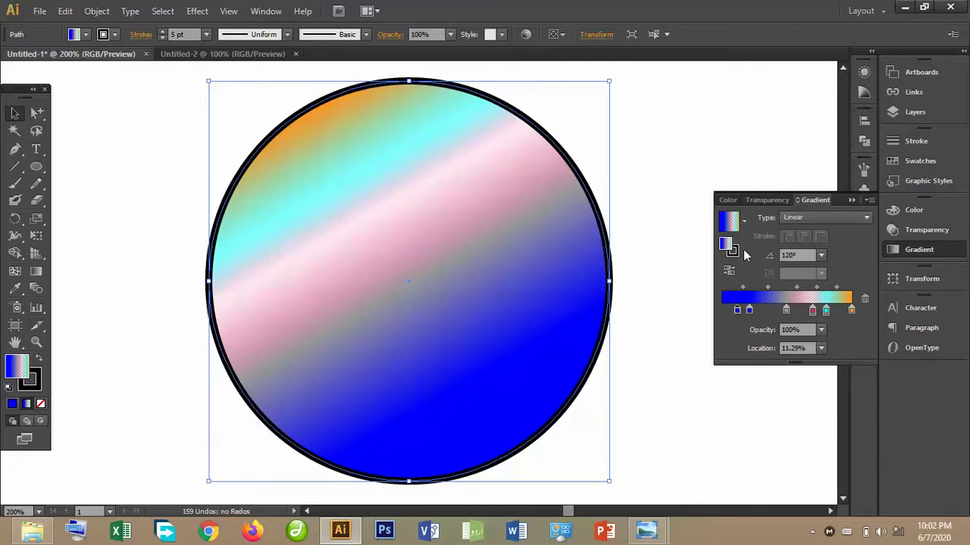
left_click(675, 250)
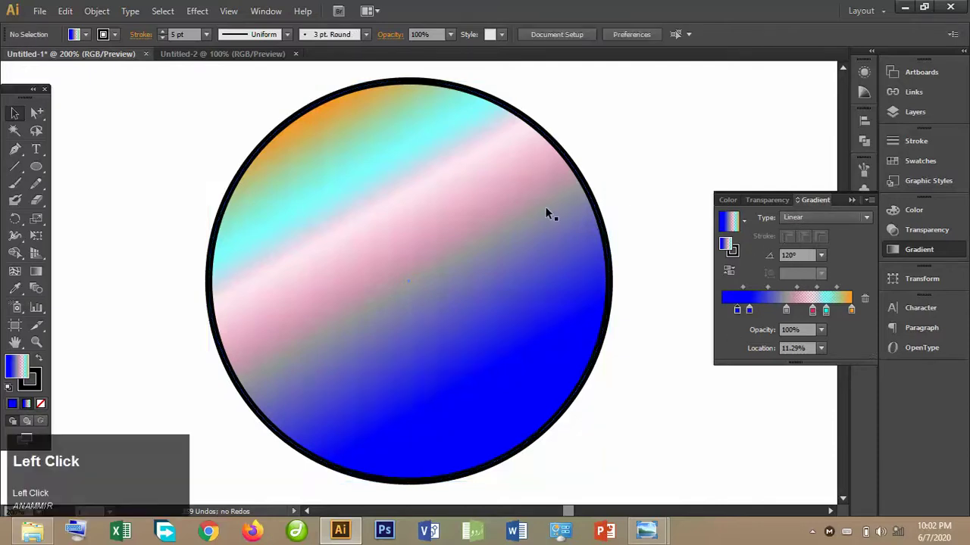
left_click(735, 250)
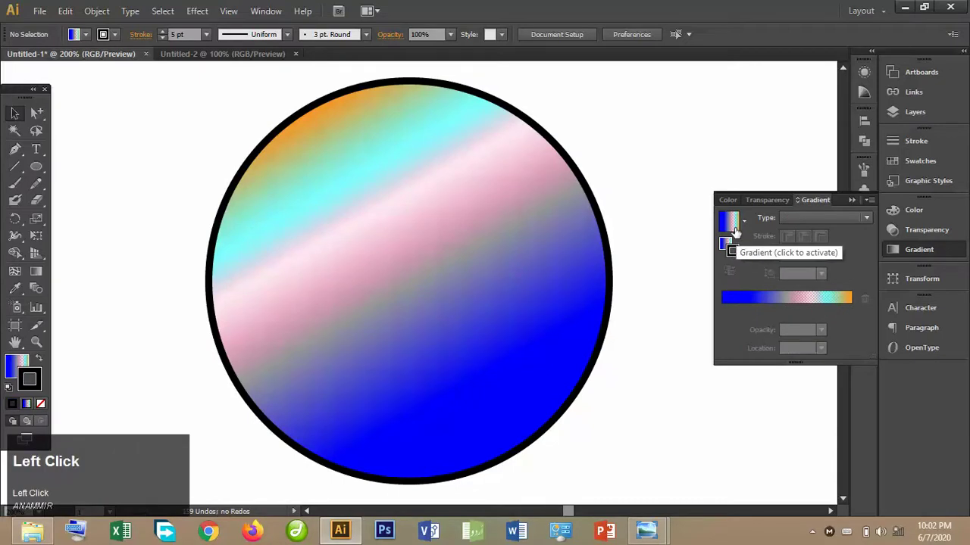
left_click(734, 229)
left_click(734, 229)
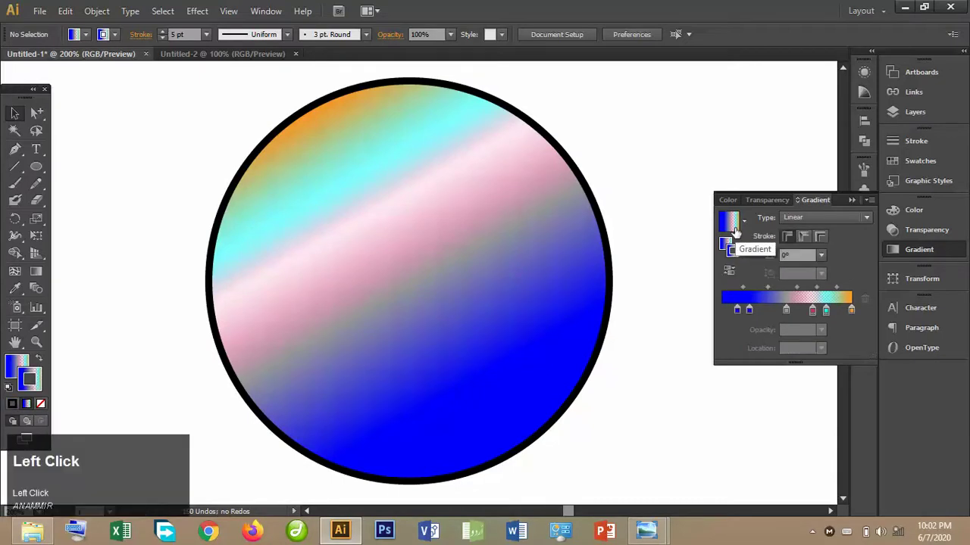
Select the large circle and apply the linear gradient to its stroke.
left_click(437, 225)
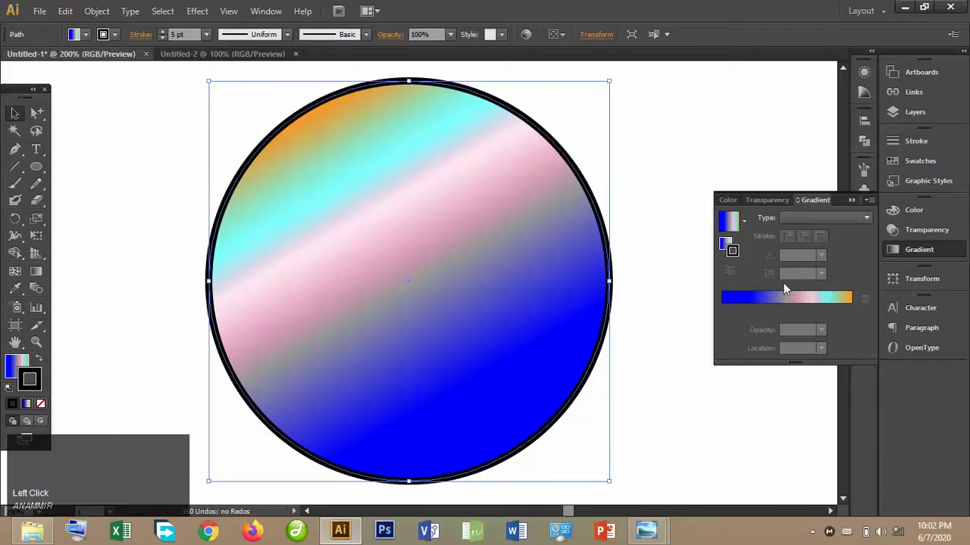
left_click(735, 257)
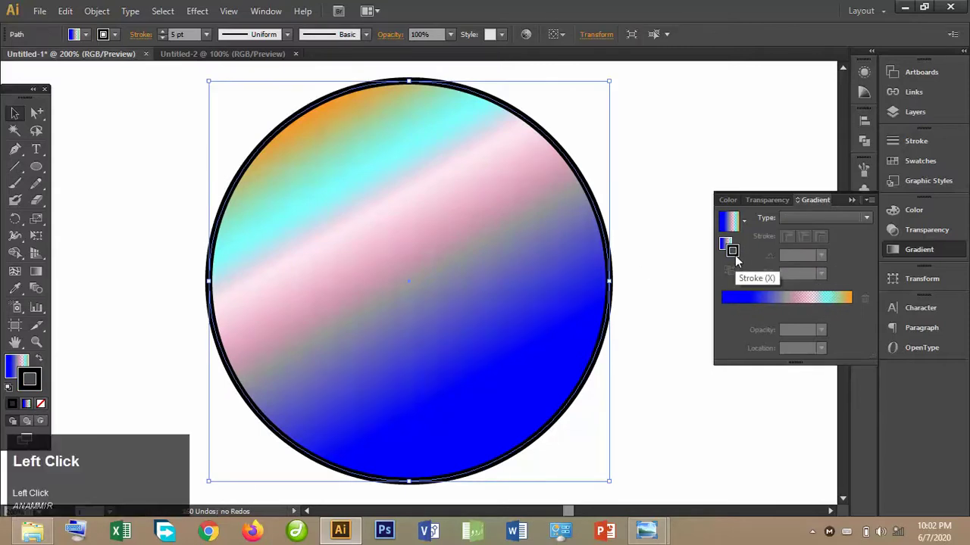
left_click(727, 229)
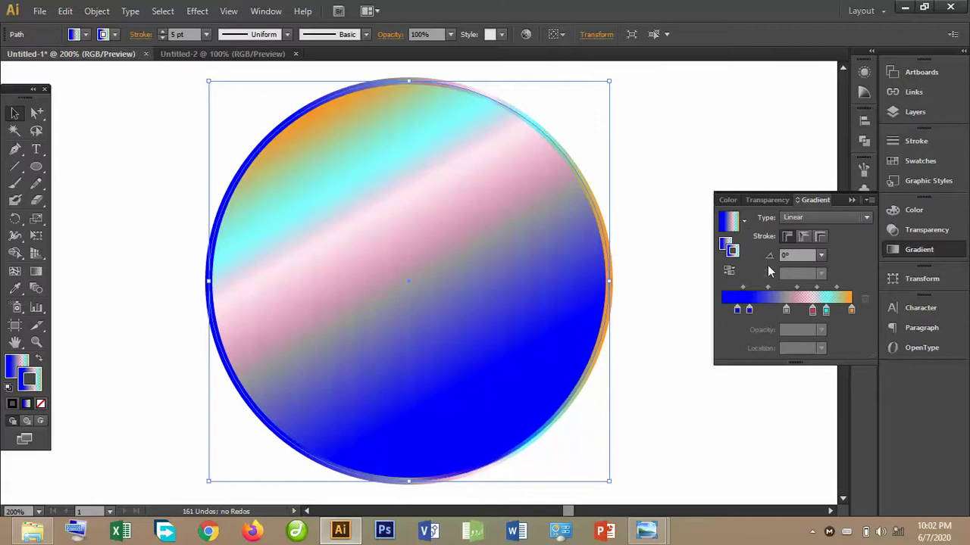
Add a dark red stop (R=193 G=39 B=45) at about 60% to the stroke gradient and remove that stop.
left_click(800, 311)
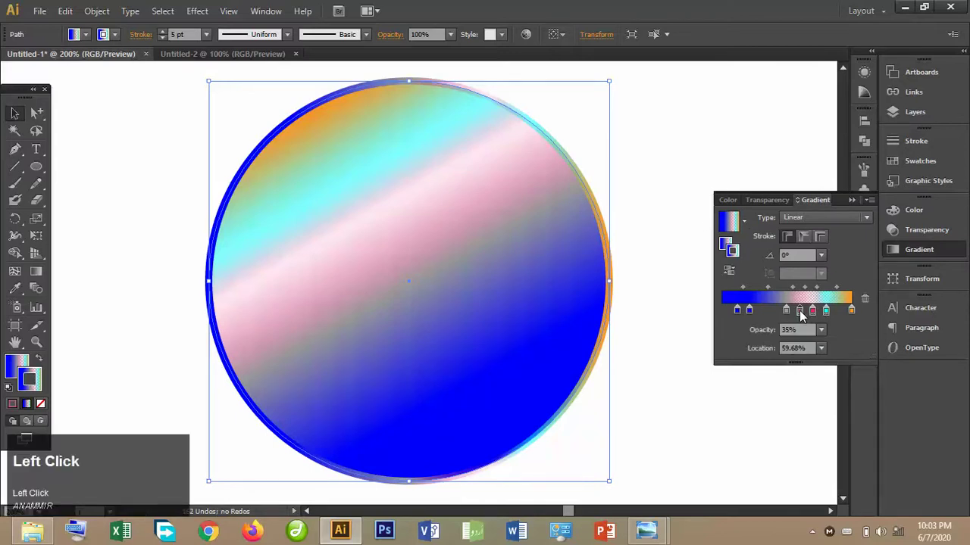
double_click(800, 311)
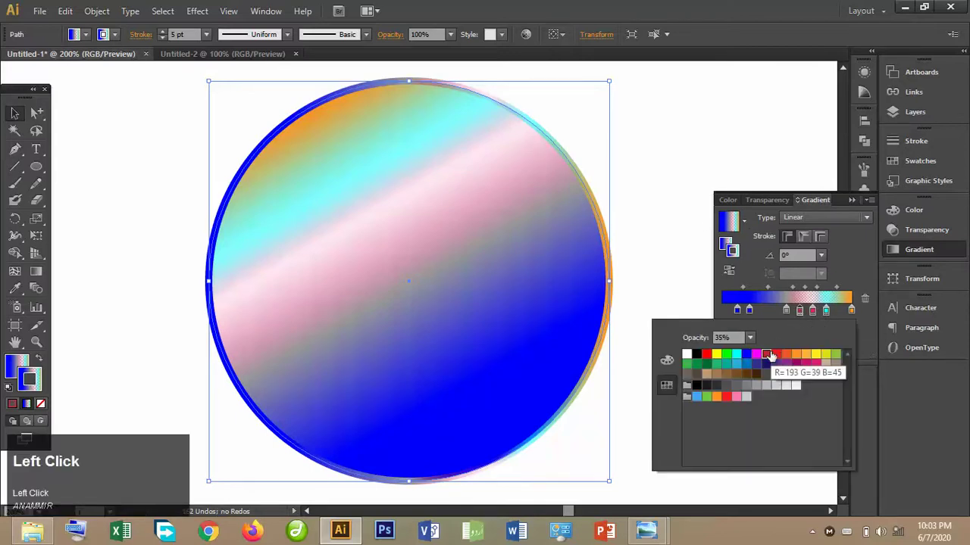
left_click(767, 354)
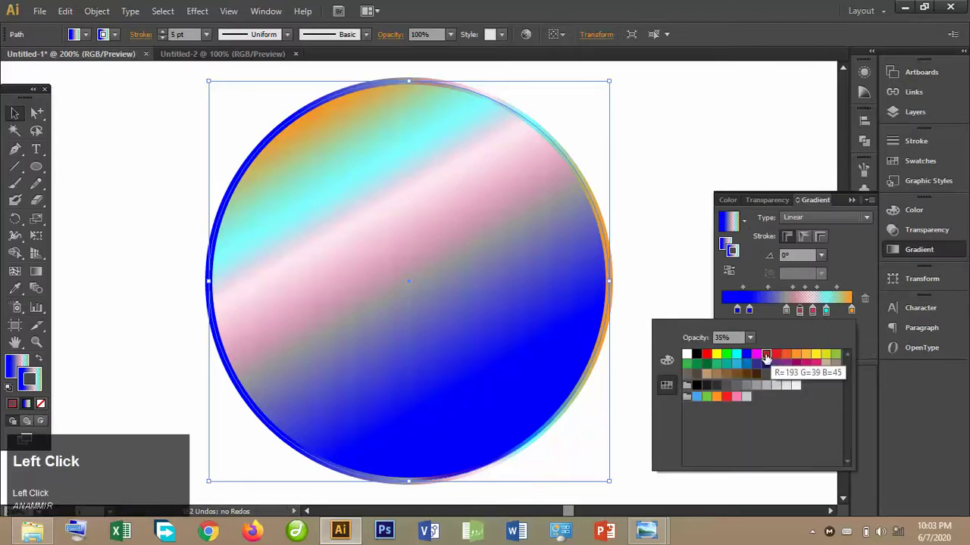
left_click(828, 312)
left_click(864, 300)
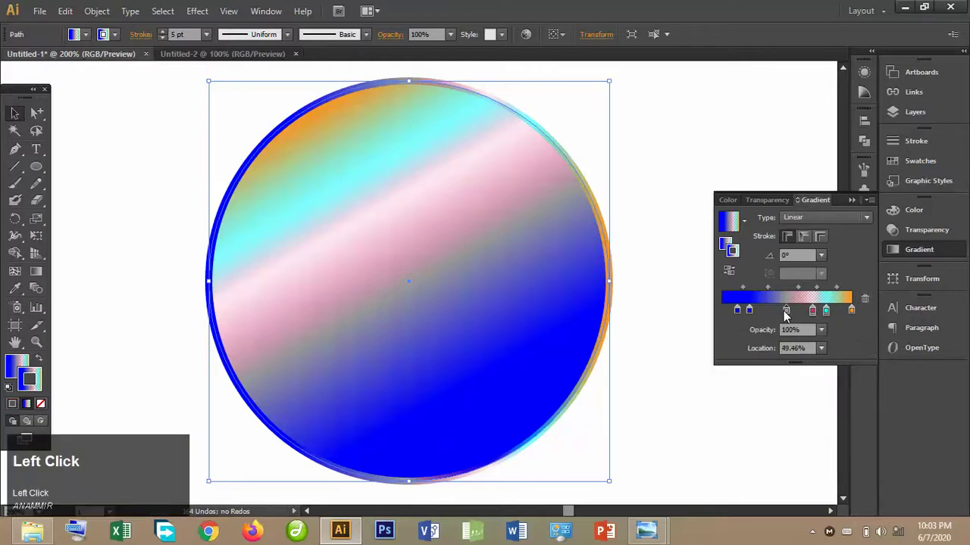
Delete the stroke gradient's grey stop, and try a red stop at about 54% before deleting it too.
left_click_drag(785, 311, 866, 301)
left_click(792, 310)
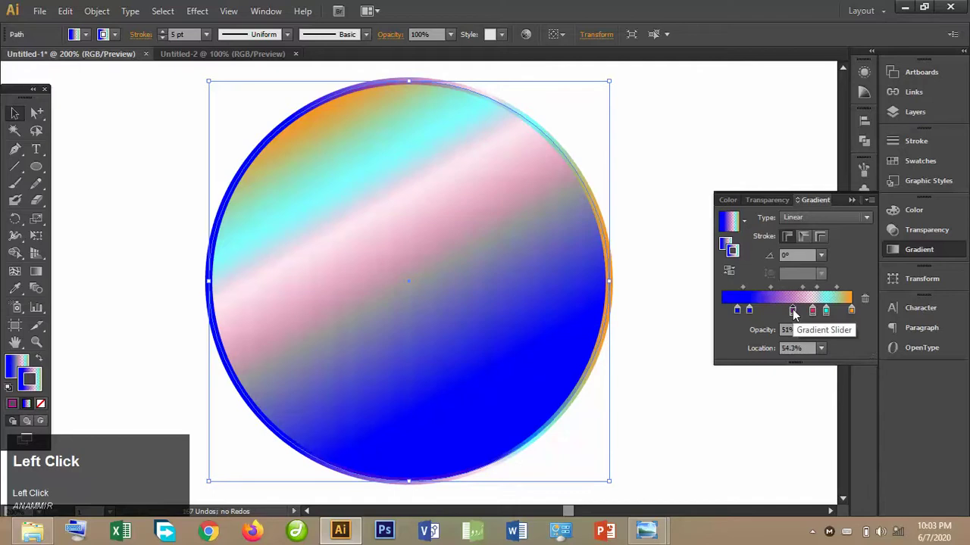
double_click(792, 311)
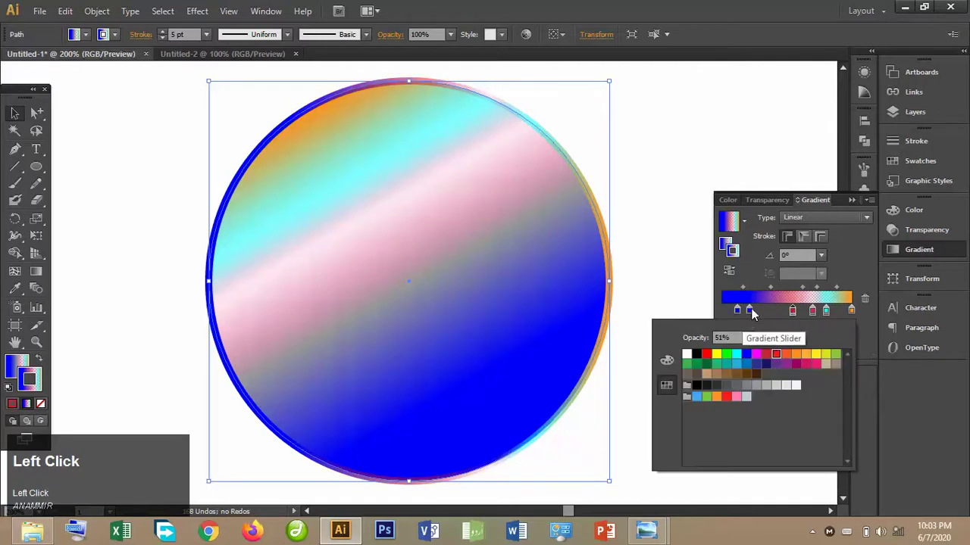
left_click(746, 301)
left_click(865, 299)
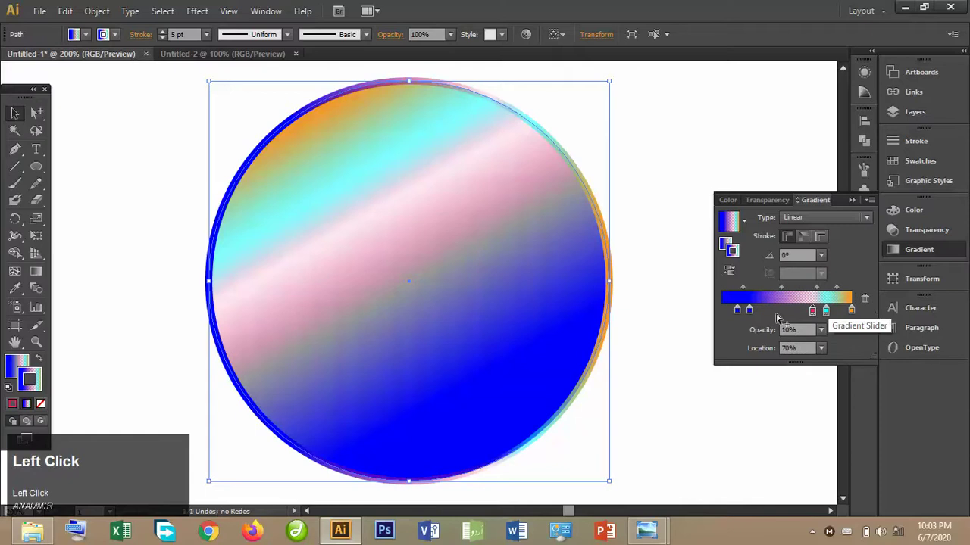
Add a stop at about 42% to the stroke gradient and colour it bright red.
left_click(729, 254)
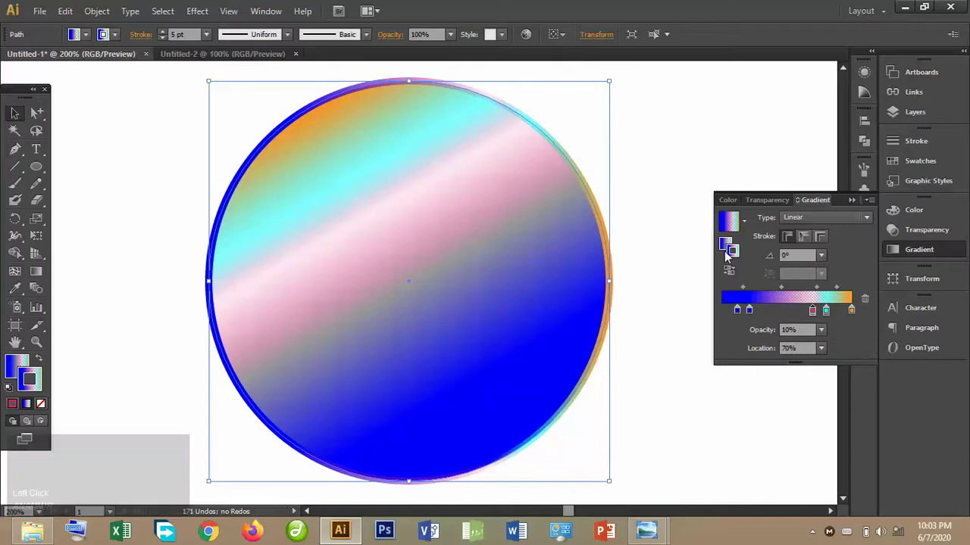
left_click(776, 310)
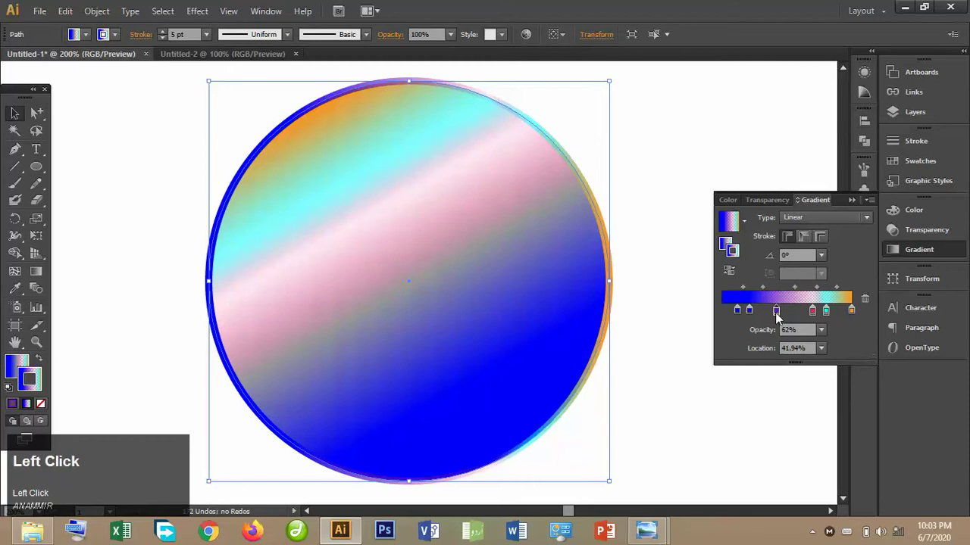
double_click(777, 313)
left_click(727, 398)
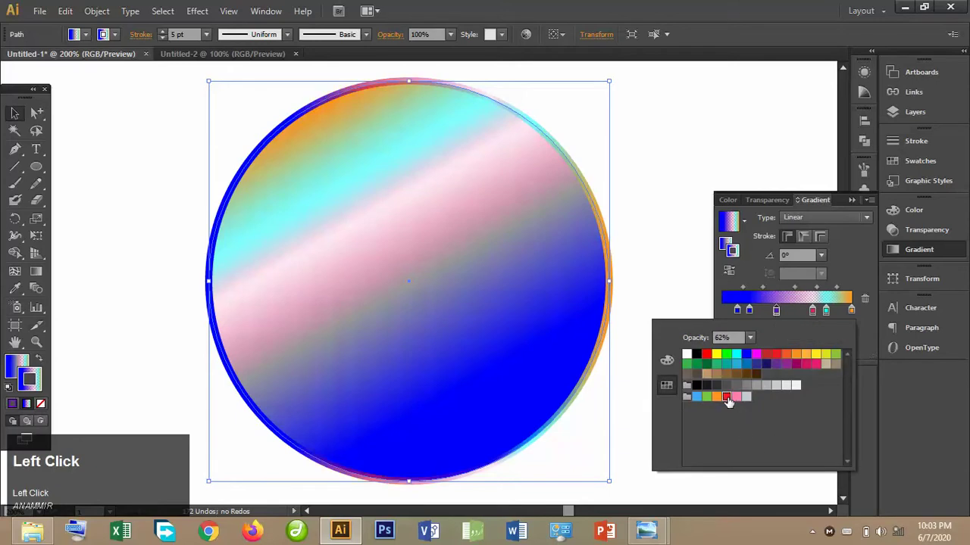
left_click(811, 220)
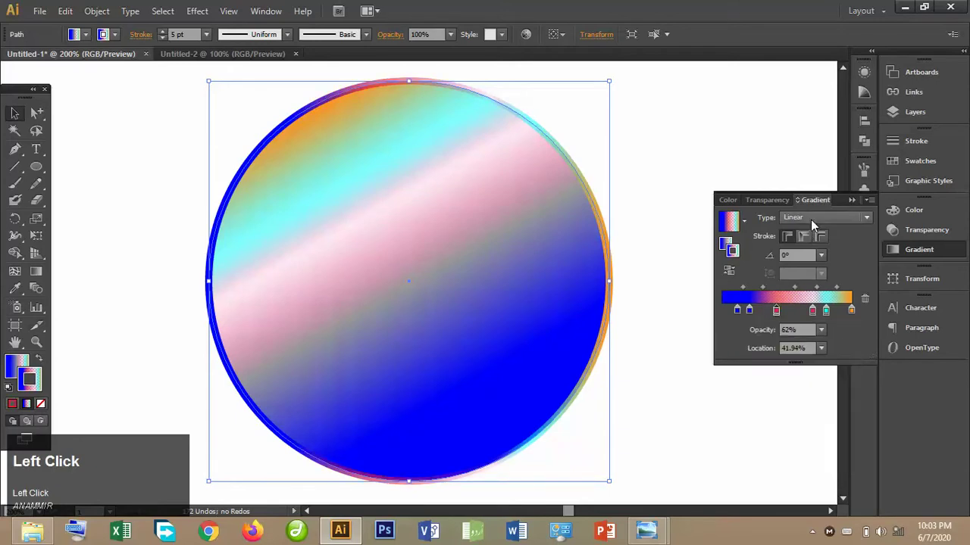
Switch the stroke gradient's type to Radial and back to Linear.
left_click(811, 219)
left_click(803, 248)
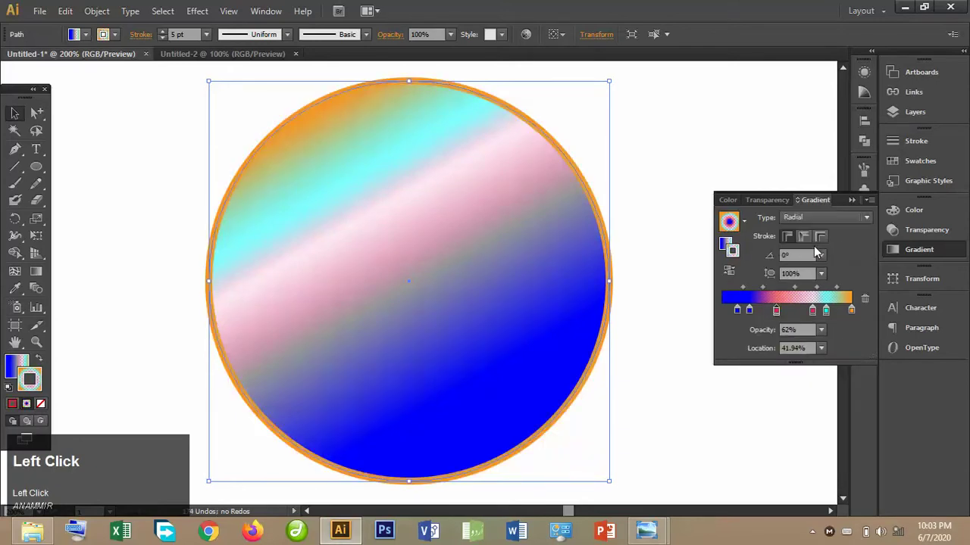
left_click(845, 218)
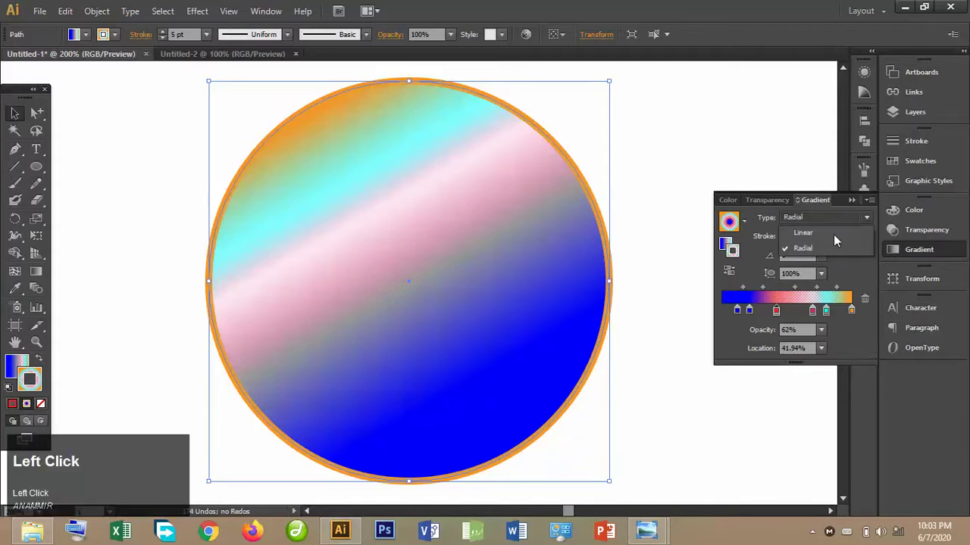
left_click(829, 236)
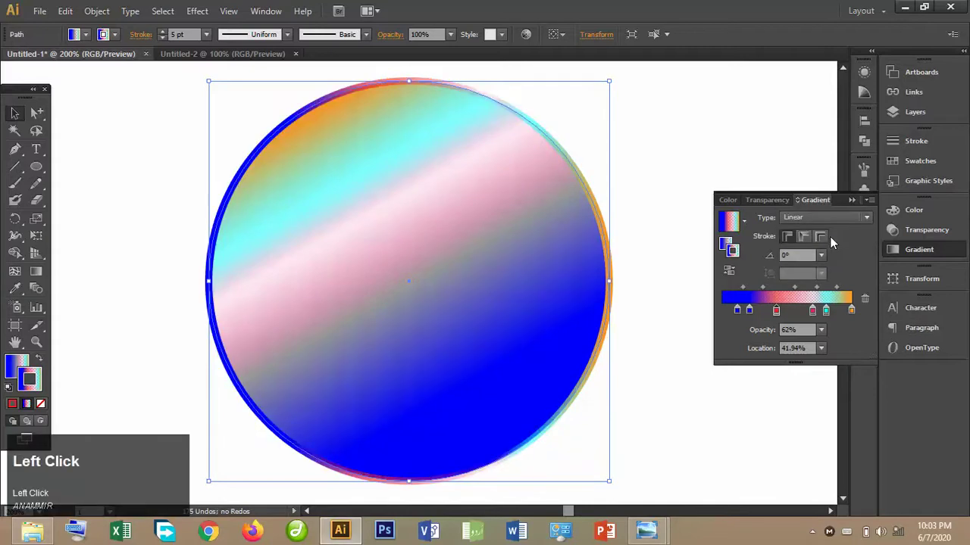
Apply the gradient within the circle's stroke, change it to along the stroke, and change it to across the stroke.
left_click(788, 241)
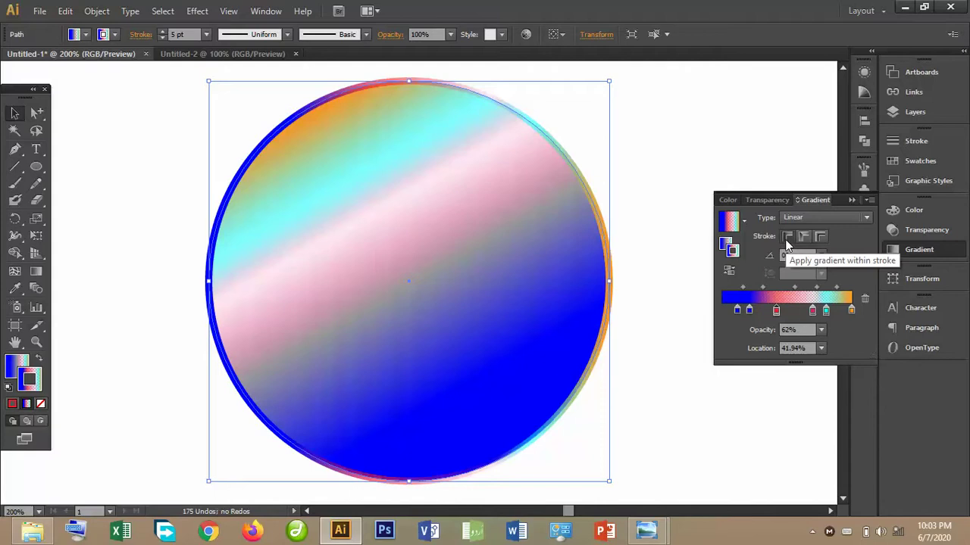
left_click(787, 241)
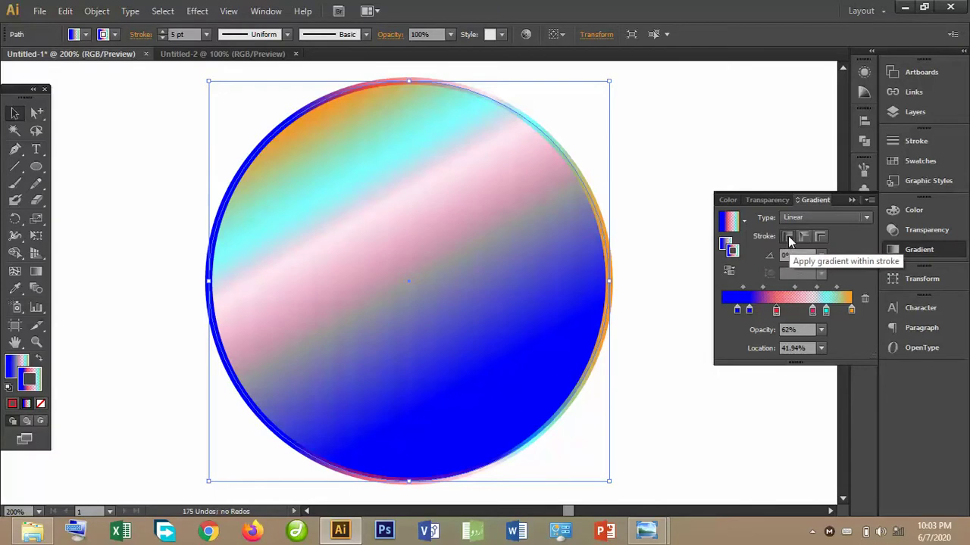
left_click(788, 235)
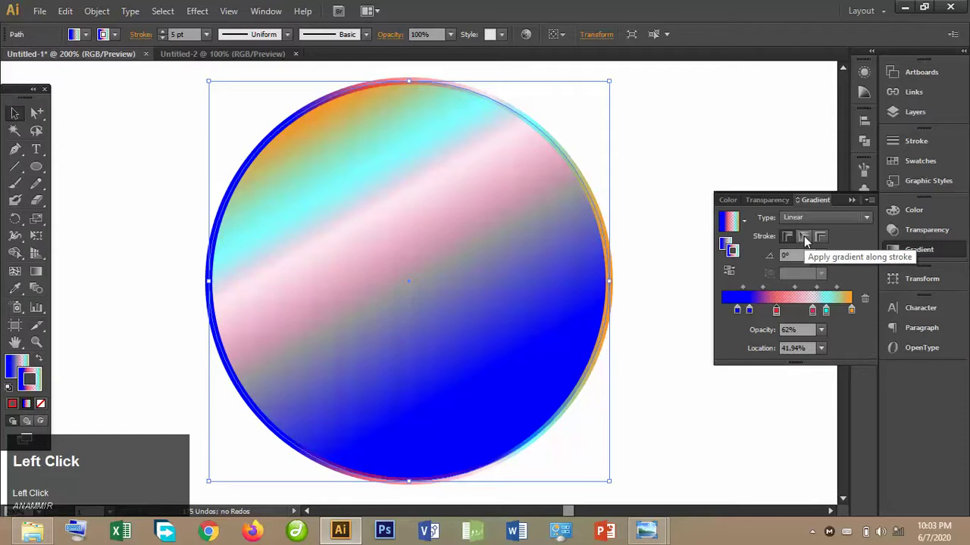
left_click(804, 237)
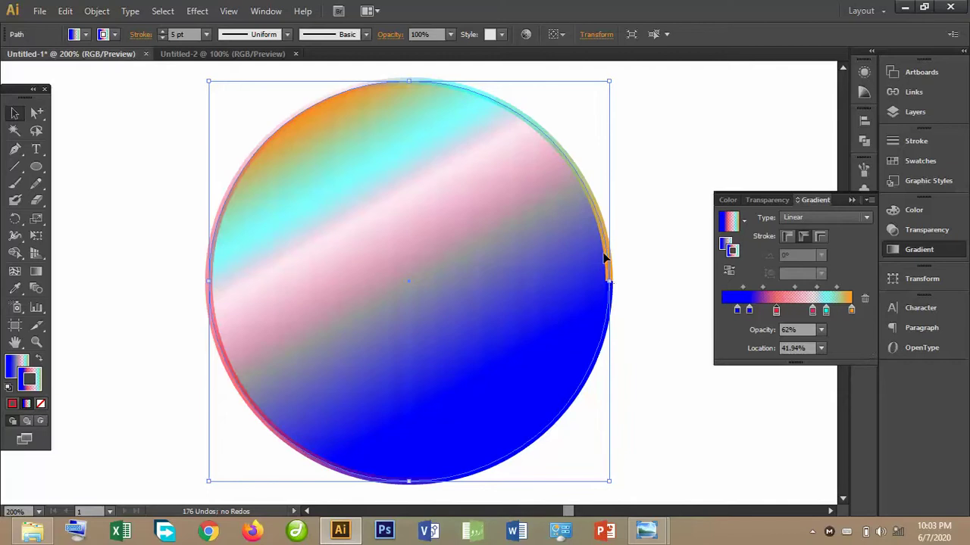
left_click(822, 238)
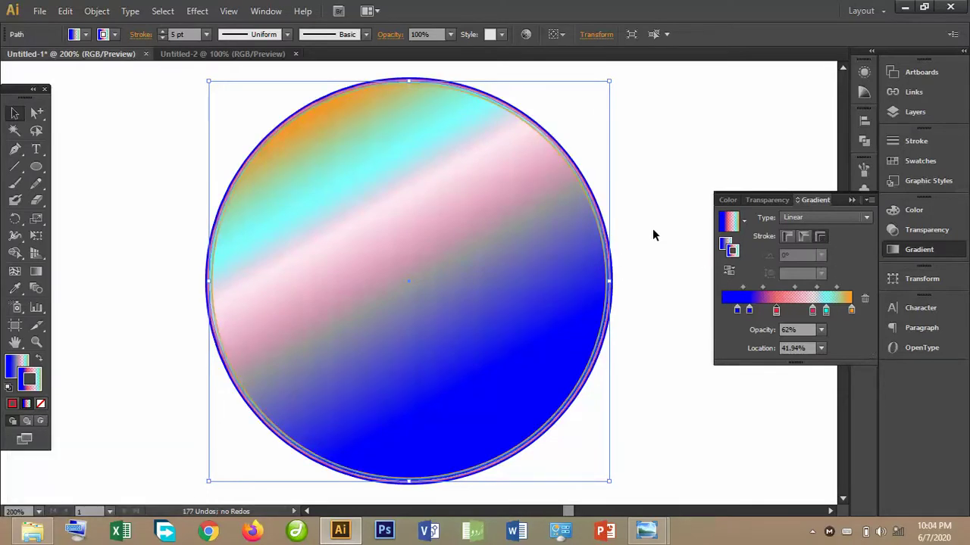
Cycle through the within, along and across stroke options, finish with the gradient applied within the stroke, and deselect the circle.
left_click(786, 236)
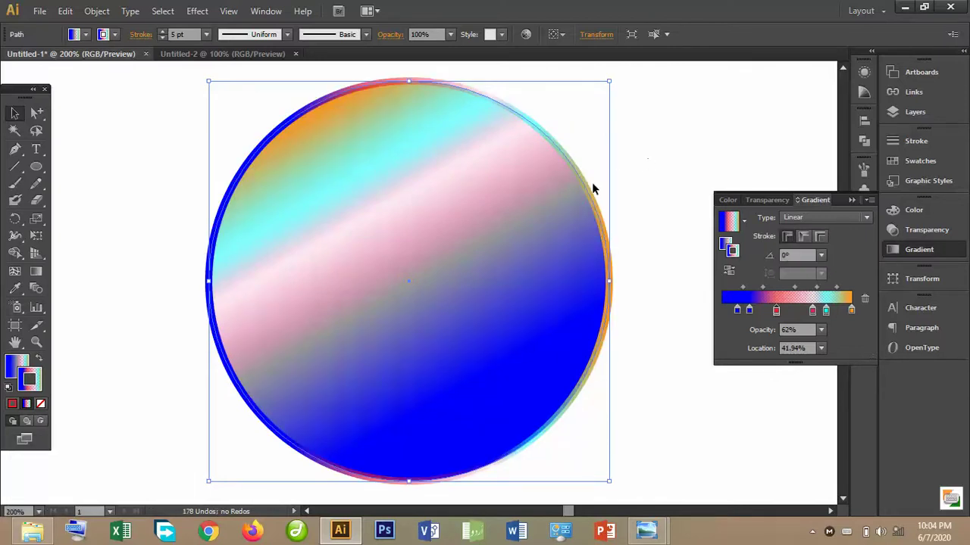
left_click(805, 239)
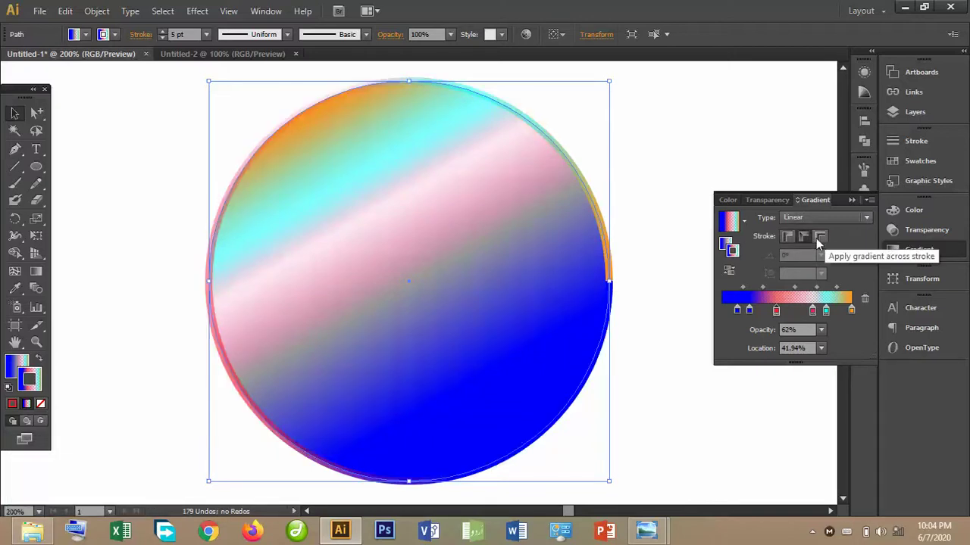
left_click(816, 238)
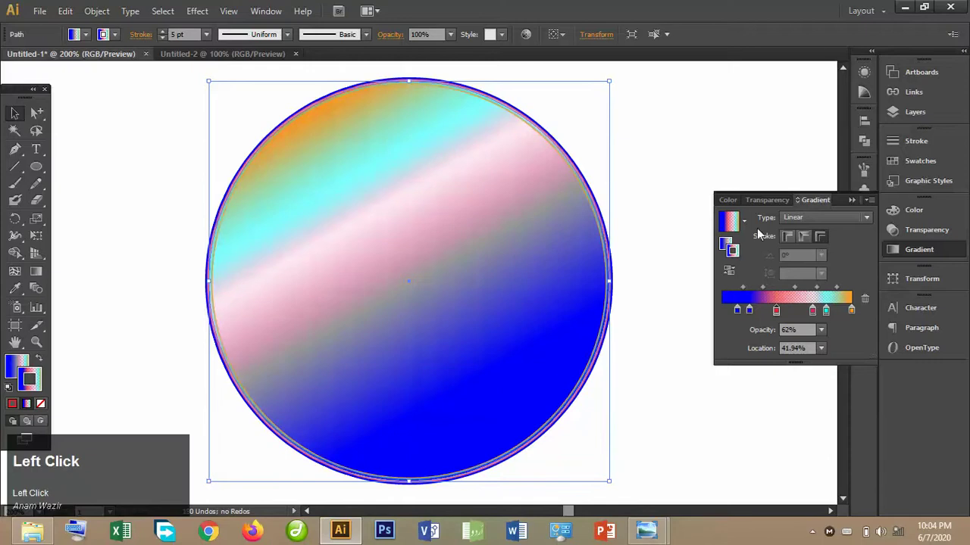
left_click(787, 237)
left_click(654, 189)
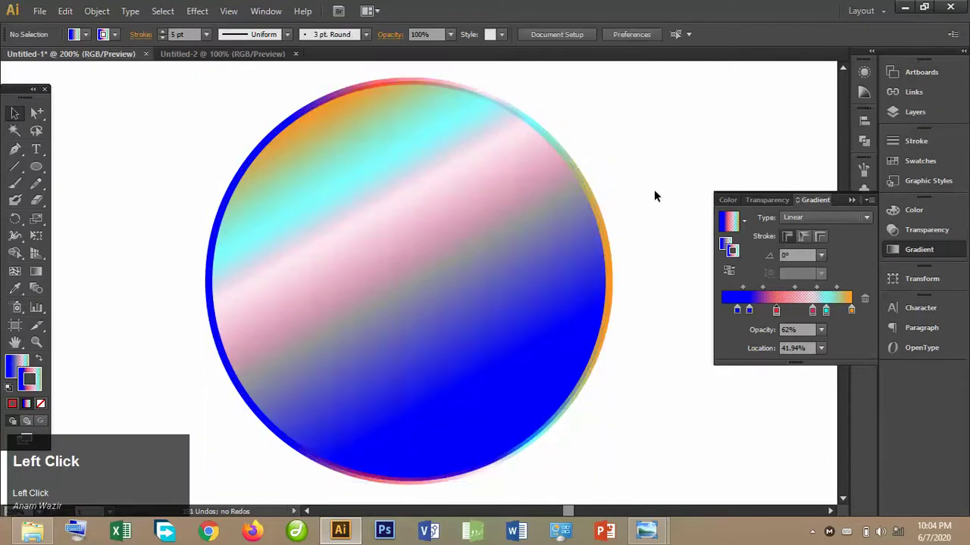
Collapse the gradient settings, reselect the large circle and make its fill the active attribute.
left_click(853, 200)
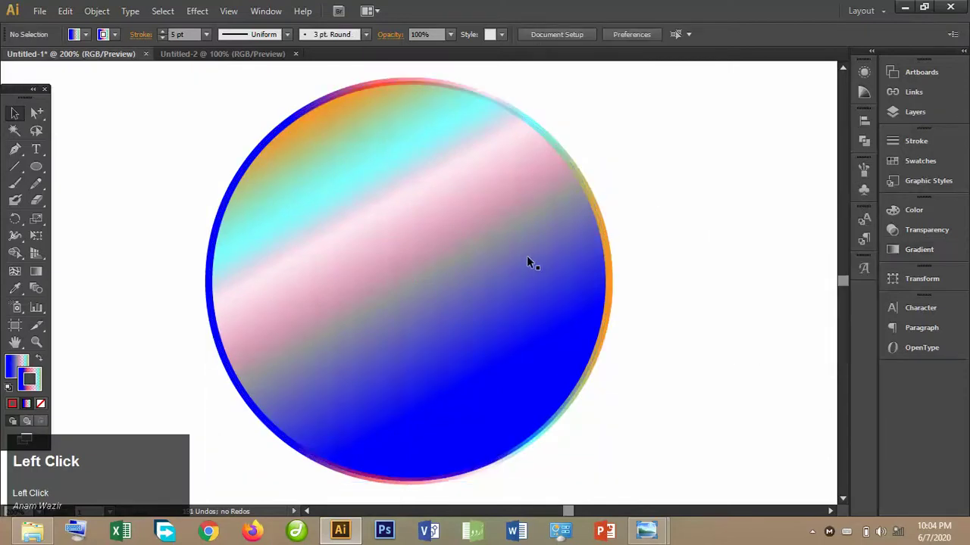
left_click(528, 259)
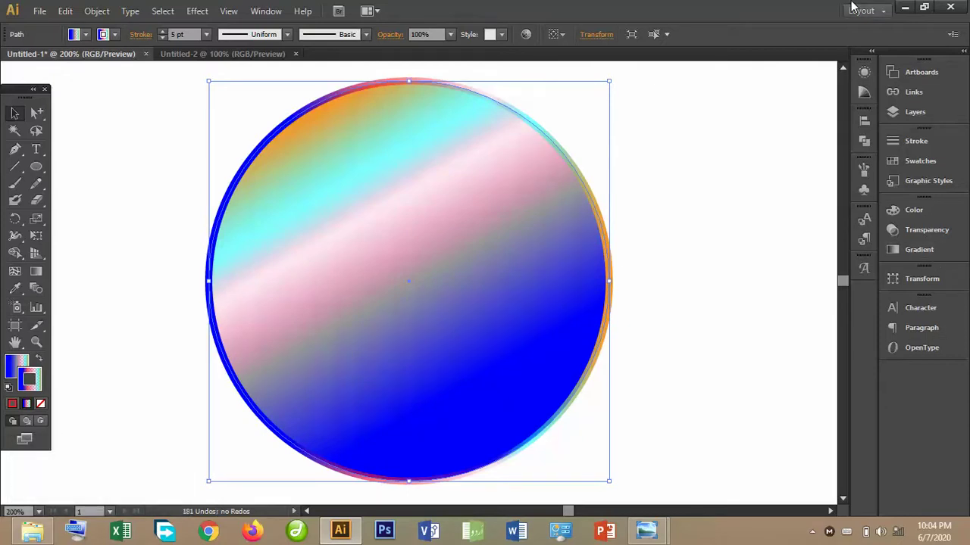
left_click(14, 368)
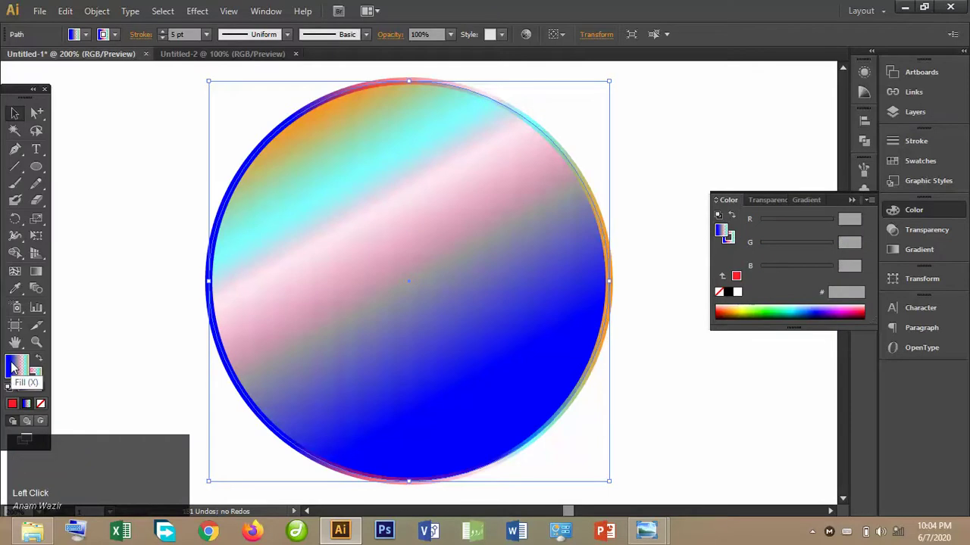
Replace the gradients on the circle's fill and stroke with the solid red FF1D25.
left_click(797, 201)
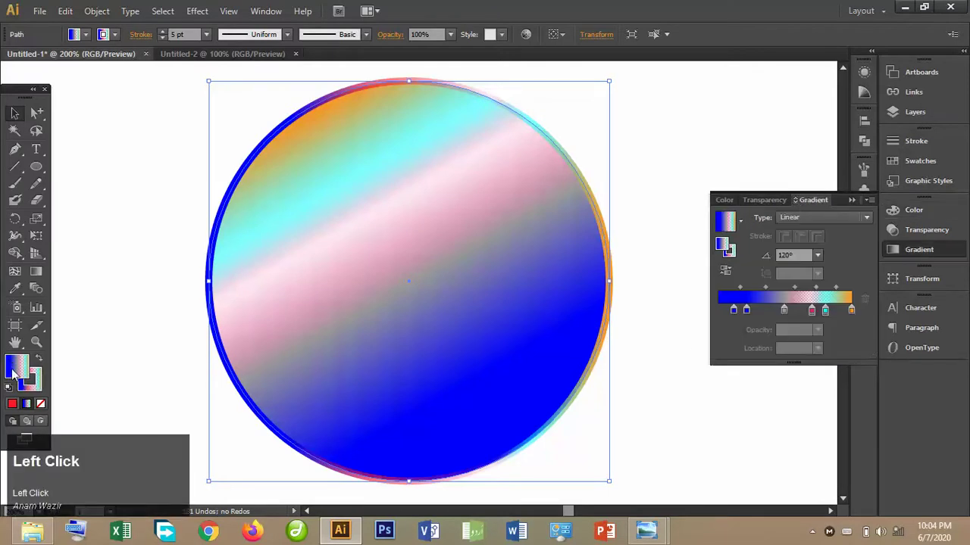
left_click(13, 404)
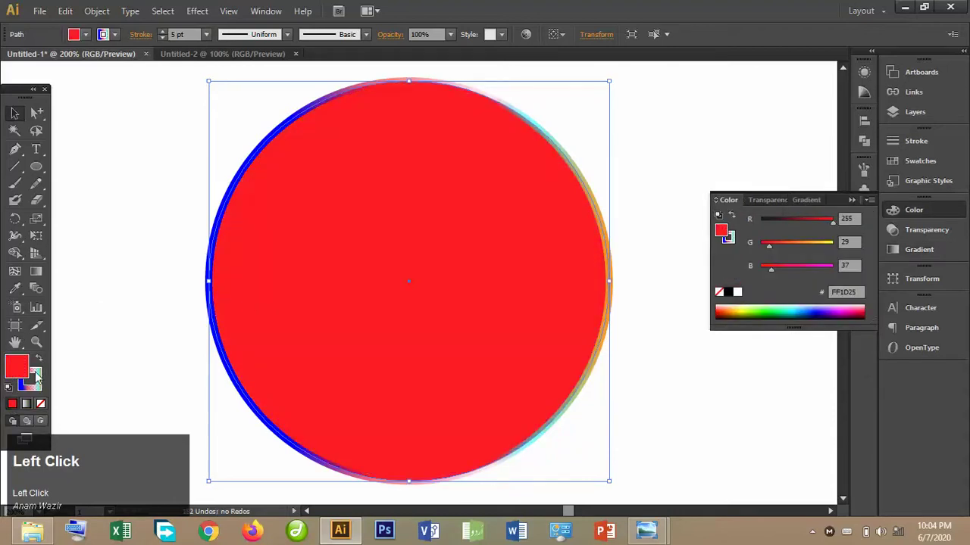
left_click(34, 379)
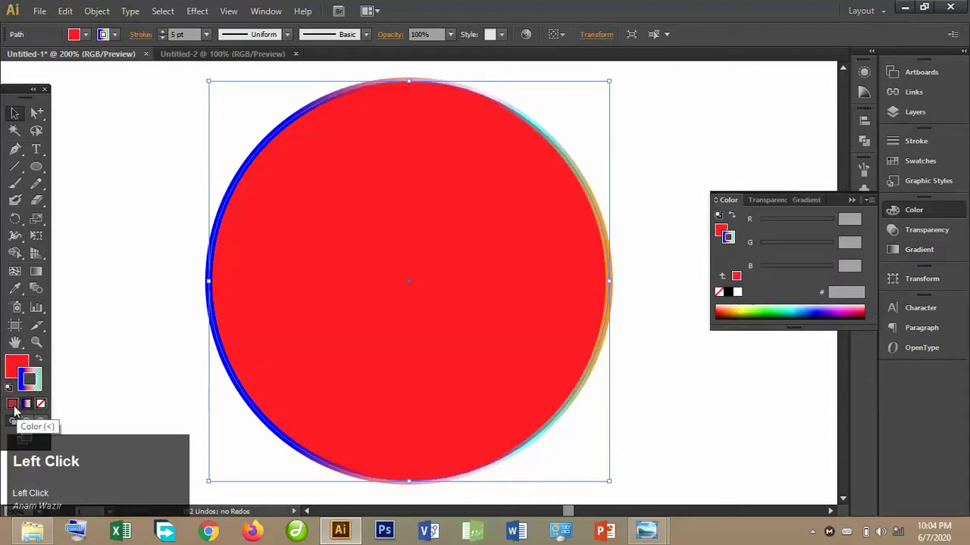
left_click(12, 404)
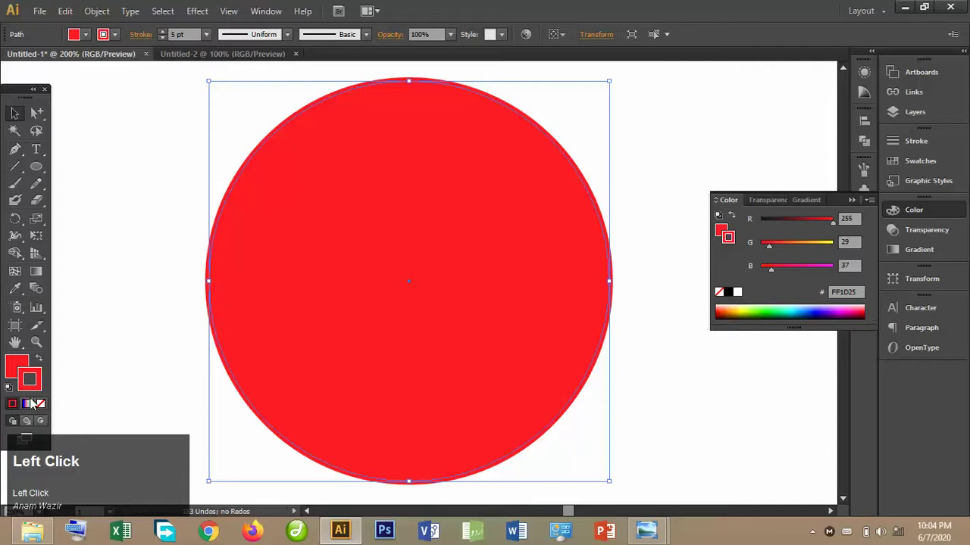
Remove both the stroke and the fill from the large circle and deselect it.
left_click(41, 405)
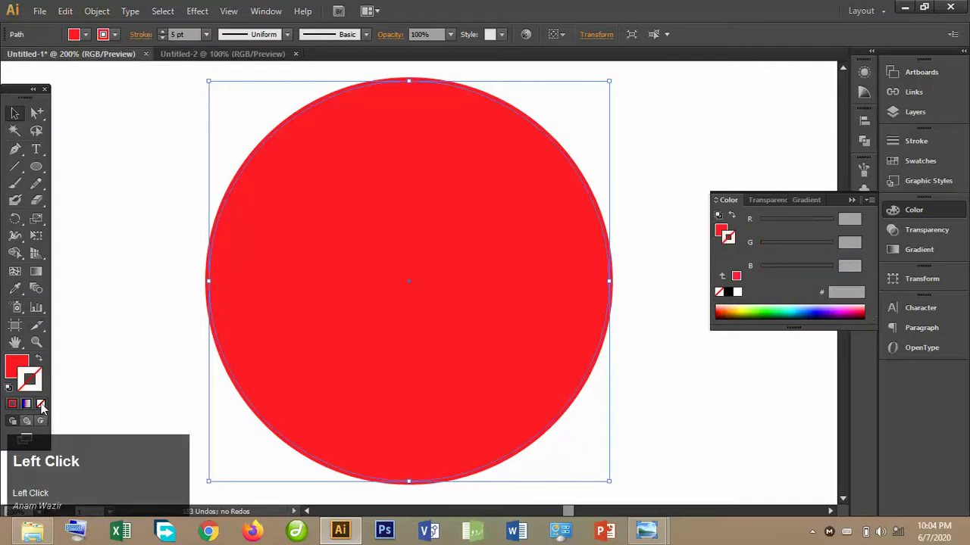
left_click(12, 369)
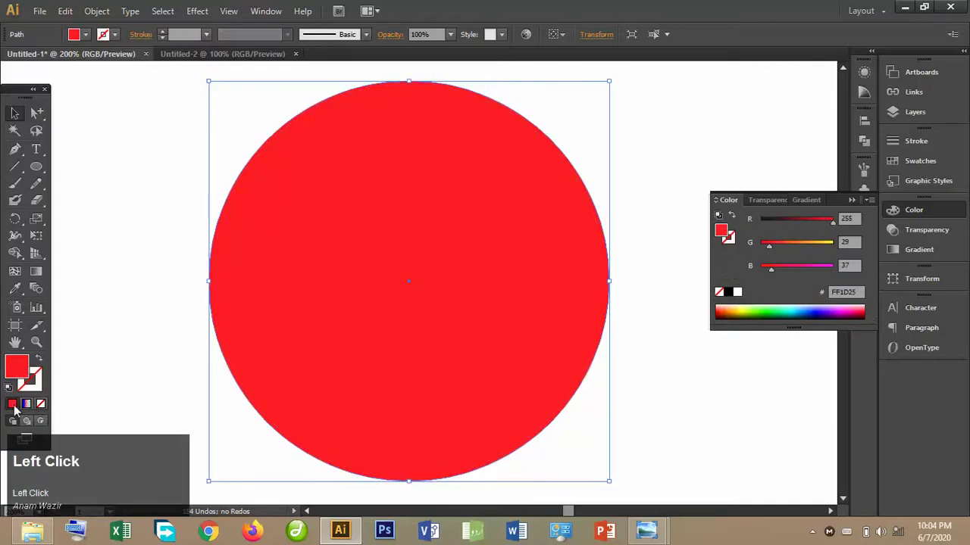
left_click(41, 403)
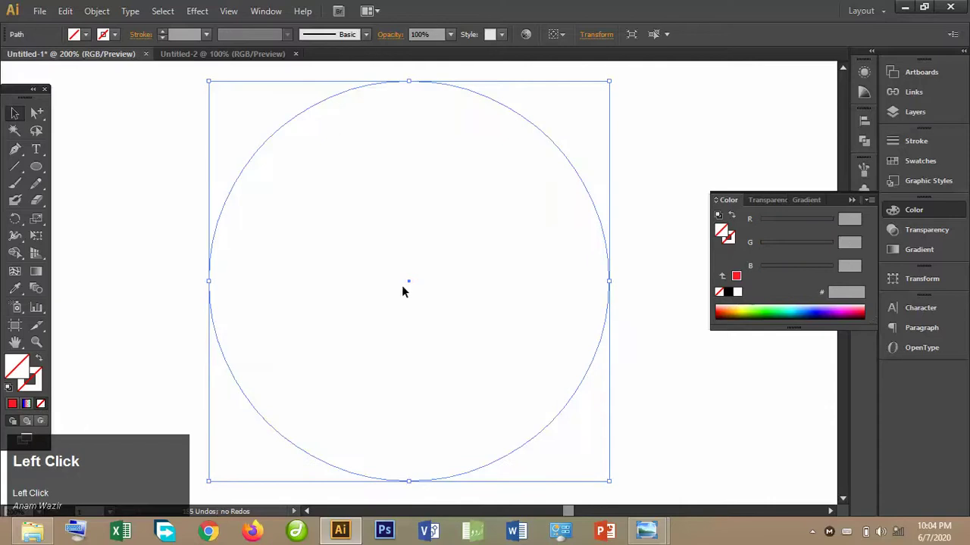
left_click(710, 165)
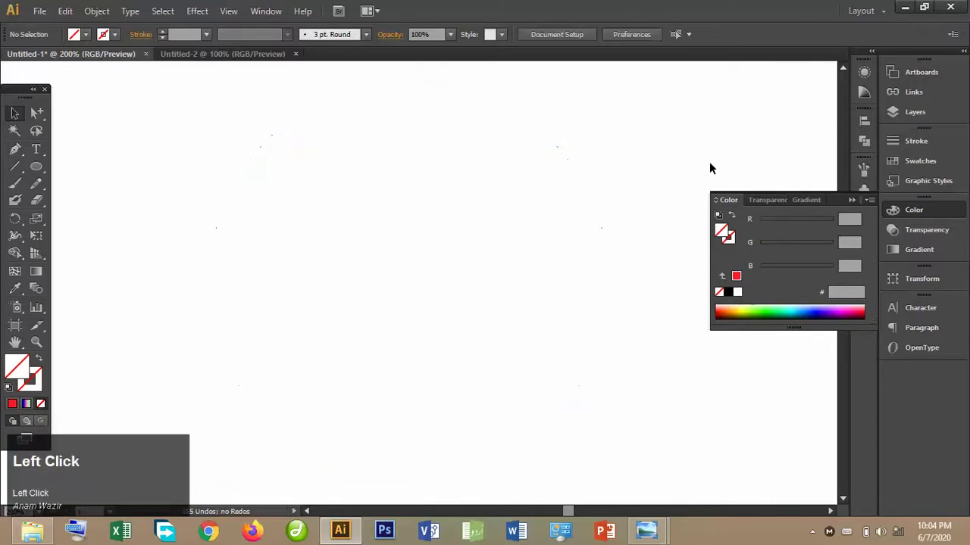
Select the unfilled circle on the artboard, delete it, and collapse the colour settings.
key("ctrl+minus")
key("ctrl+minus")
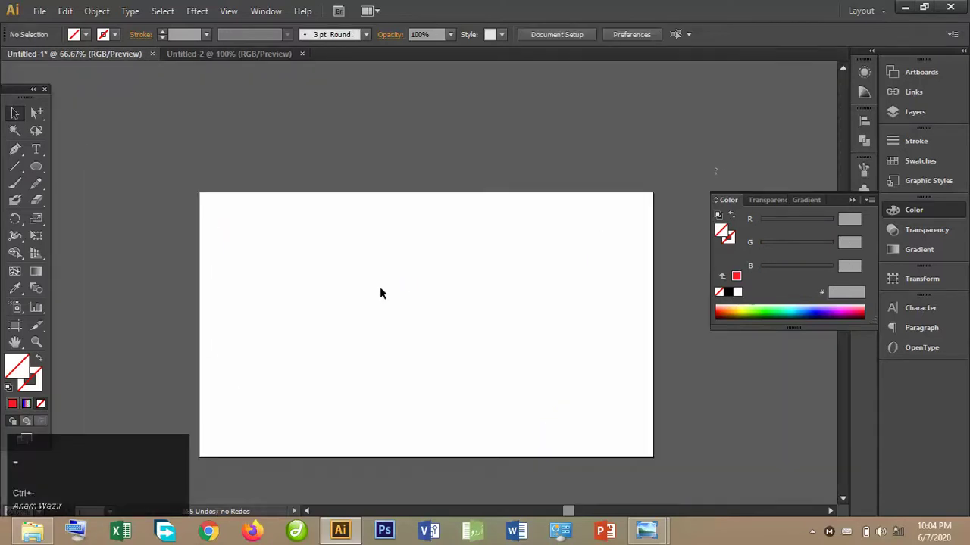
left_click(380, 288)
left_click_drag(292, 212, 540, 392)
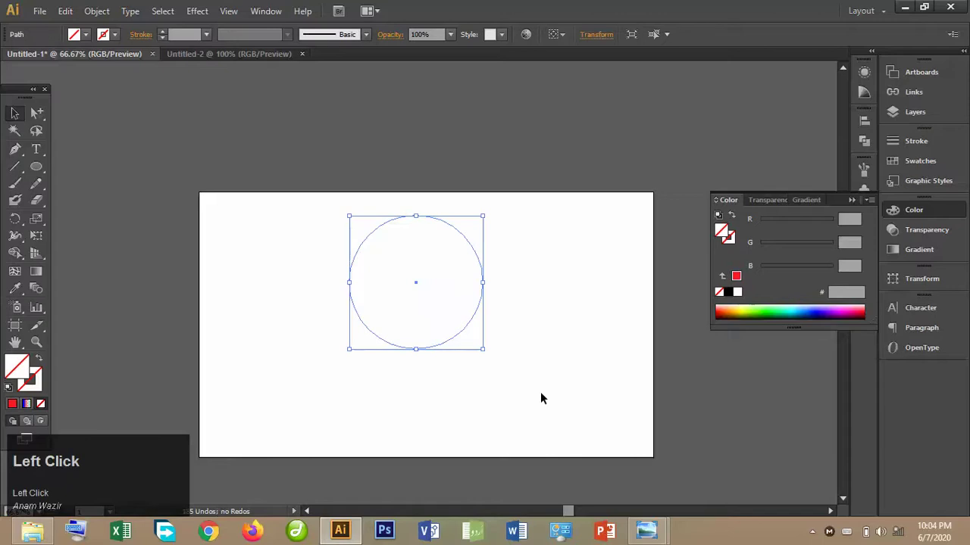
left_click(540, 392)
left_click(851, 200)
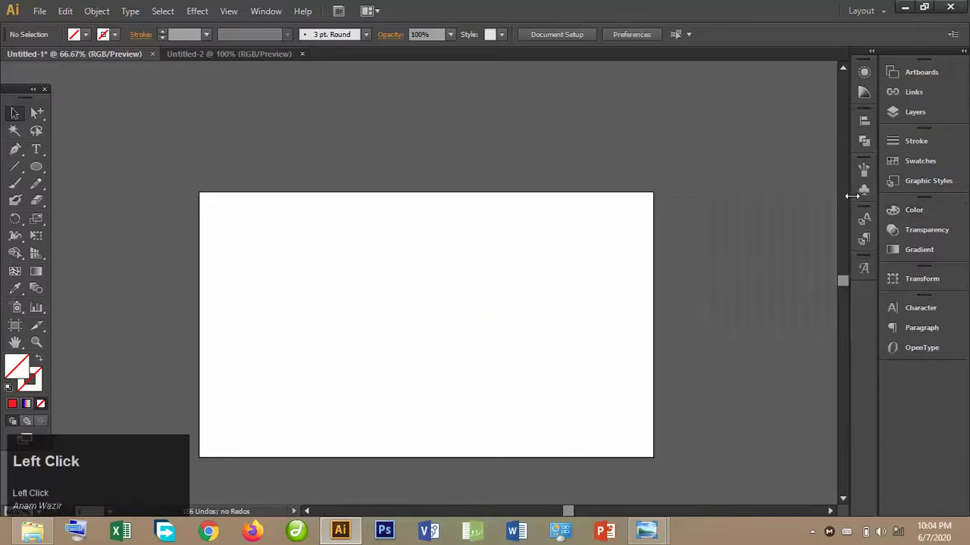
Draw a small, nearly square rectangle from the artboard's upper-left corner with the Rectangle tool.
key("ctrl+equal")
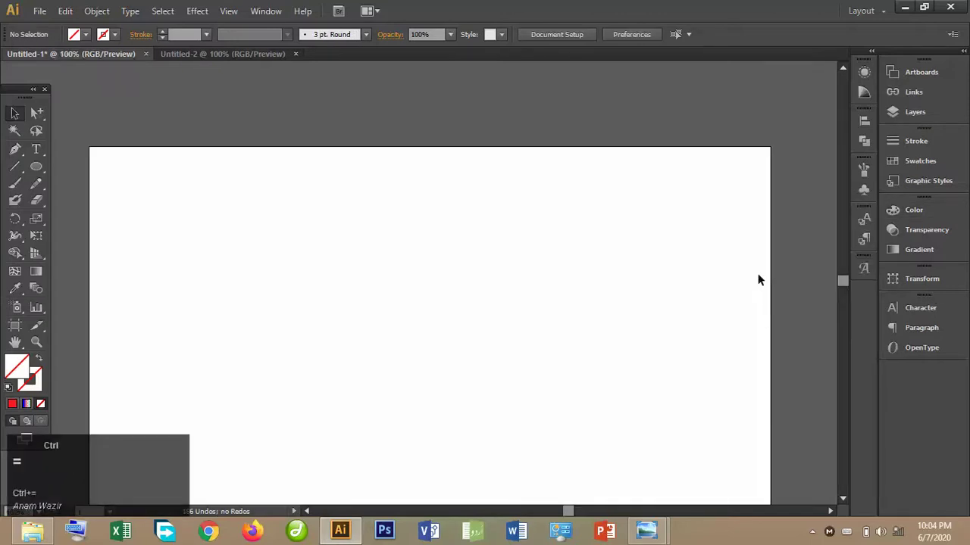
left_click(842, 499)
left_click(842, 499)
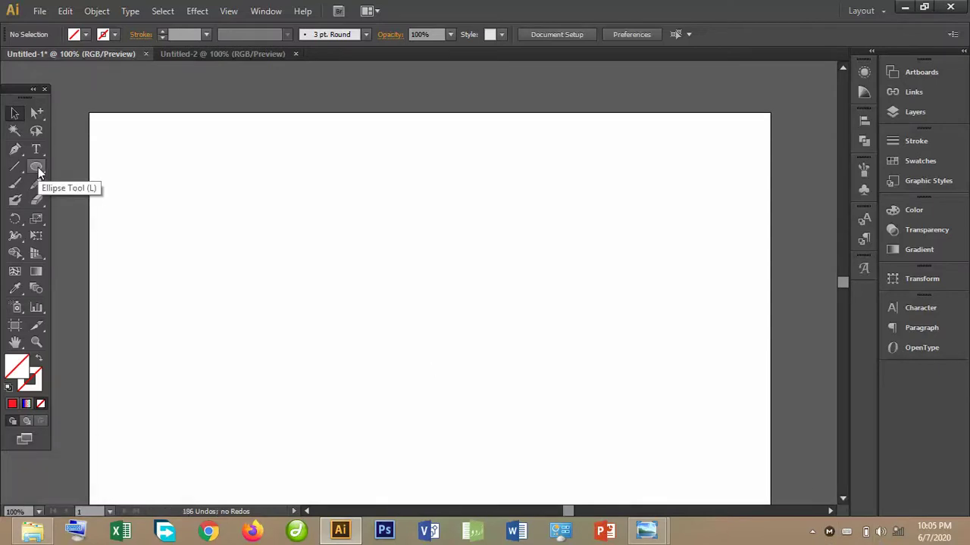
left_click_drag(38, 173, 92, 169)
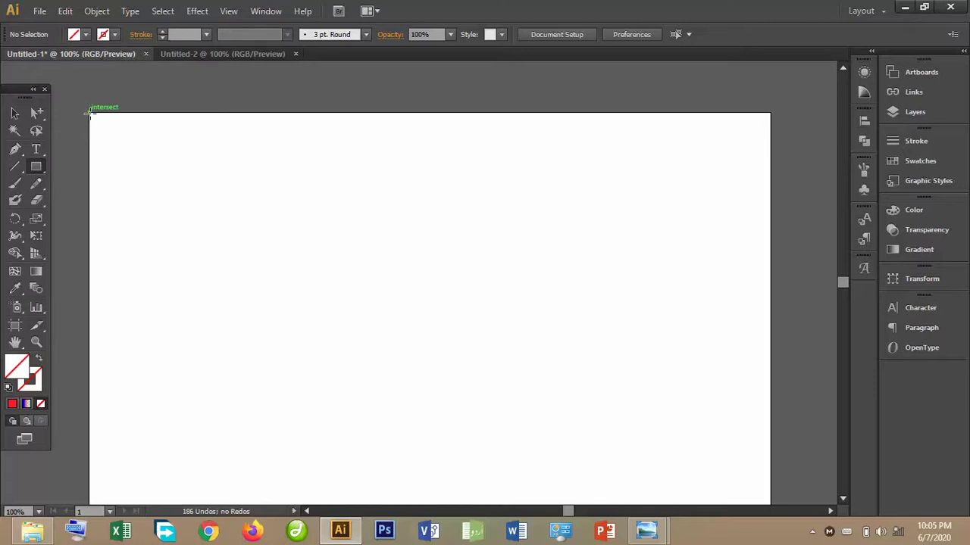
left_click_drag(90, 113, 135, 153)
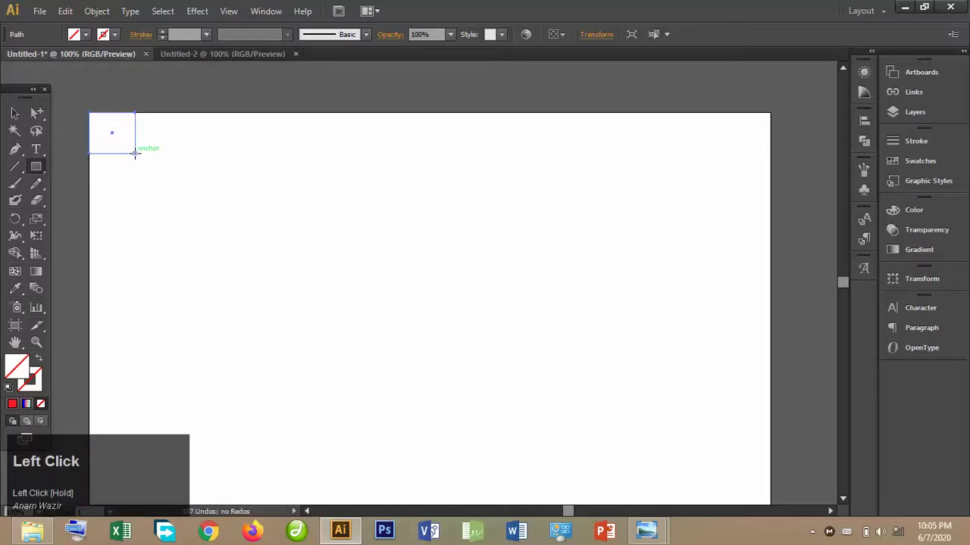
left_click(15, 113)
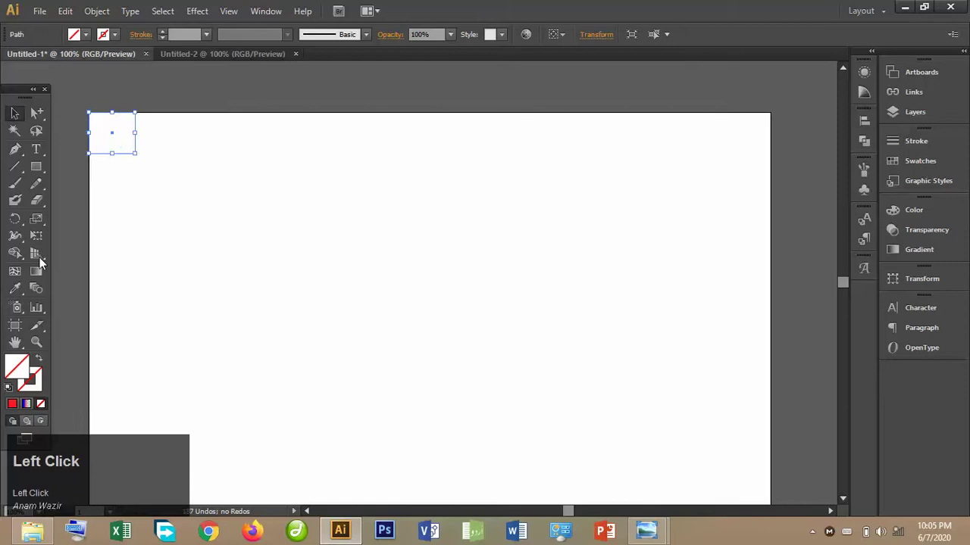
Fill the small rectangle with the Sky gradient preset and replace it with the White, Black preset.
left_click(31, 276)
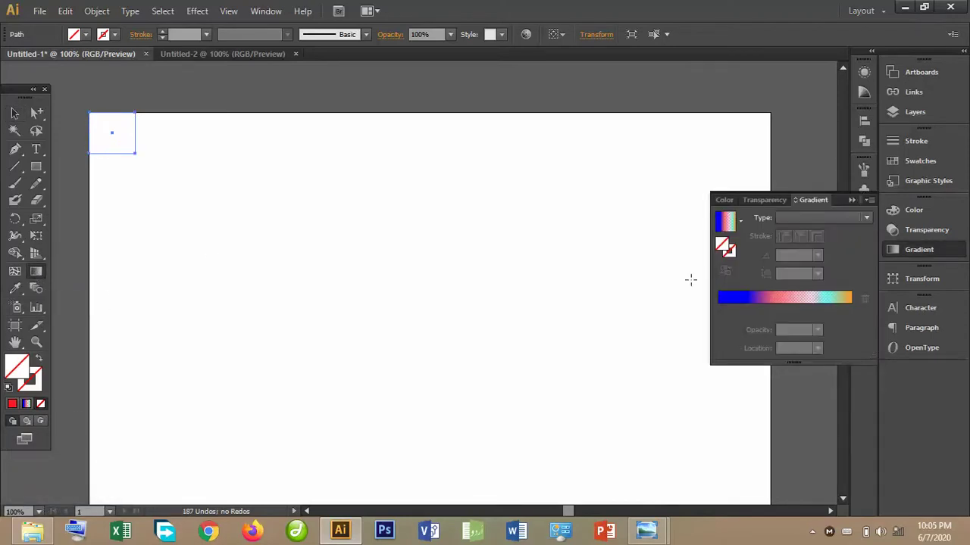
left_click(741, 220)
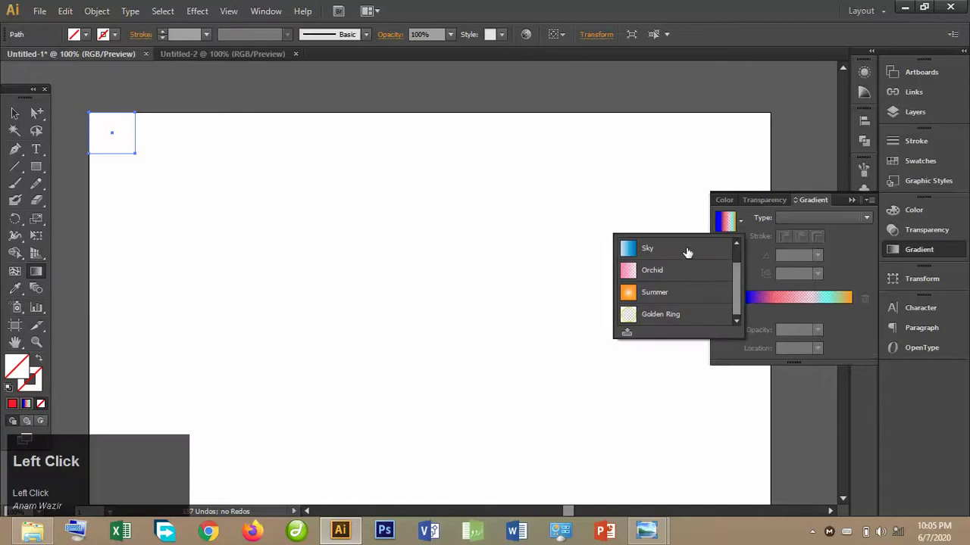
left_click(690, 250)
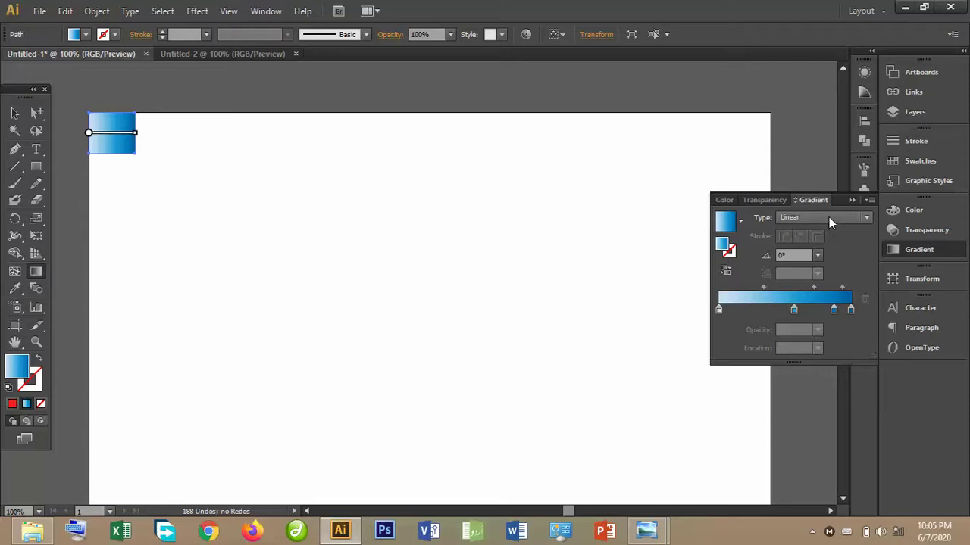
left_click(741, 222)
left_click(735, 245)
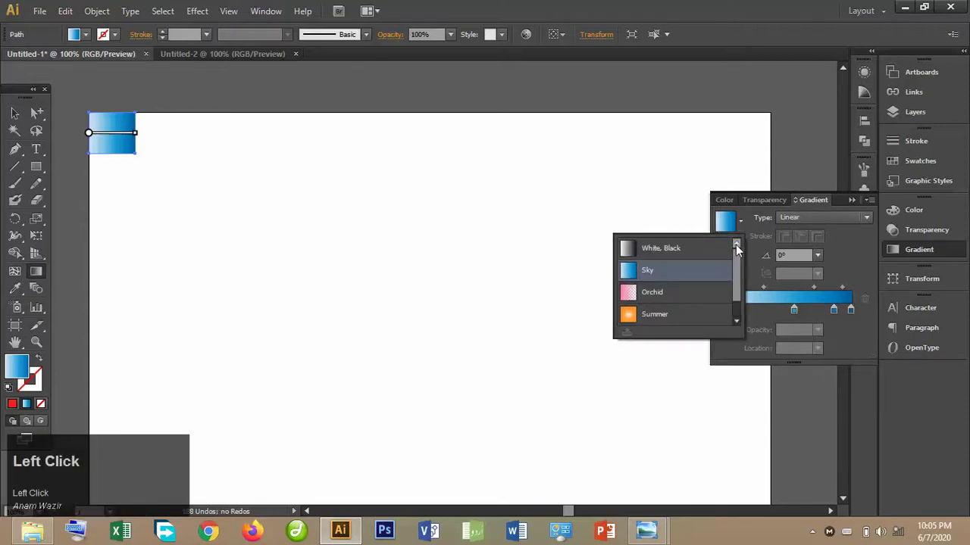
left_click(688, 252)
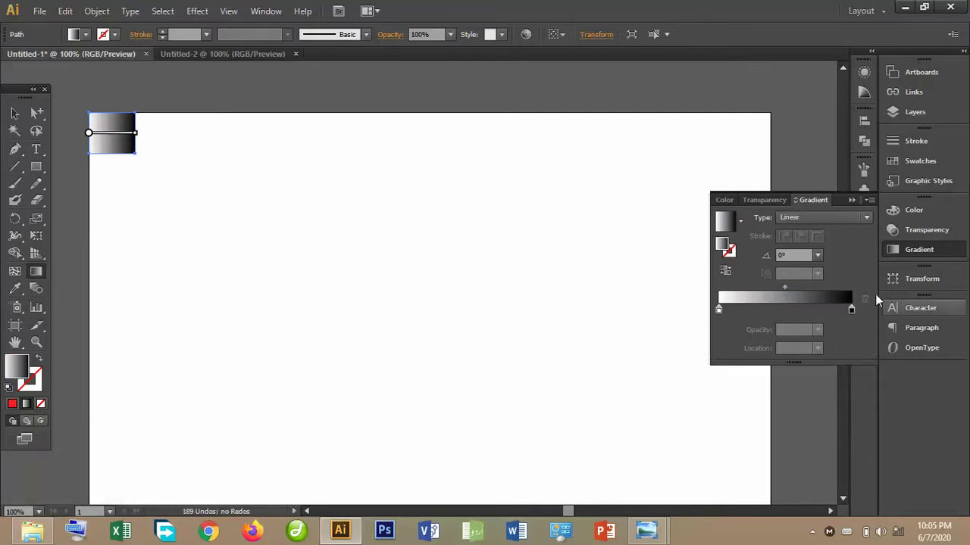
Change the gradient's white starting stop to red and collapse the gradient settings.
double_click(715, 311)
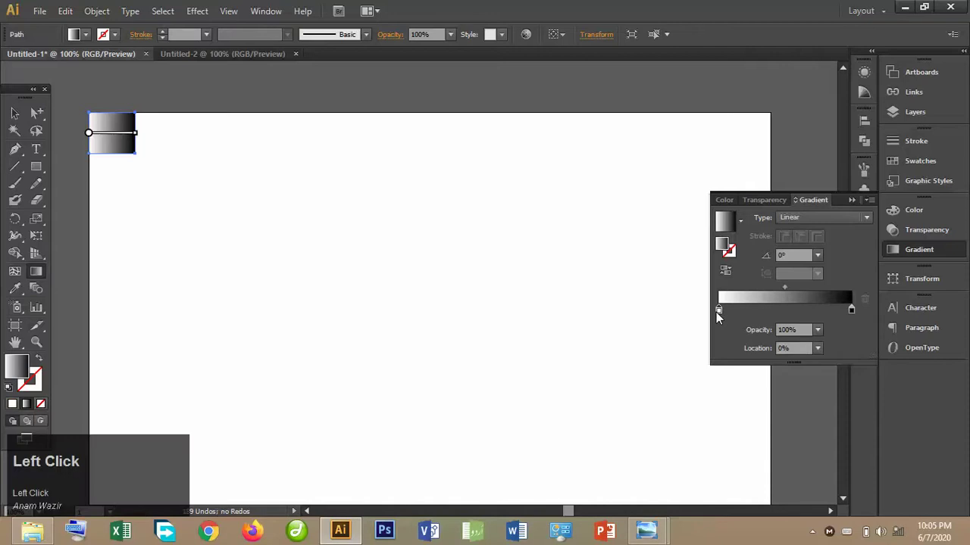
left_click(706, 355)
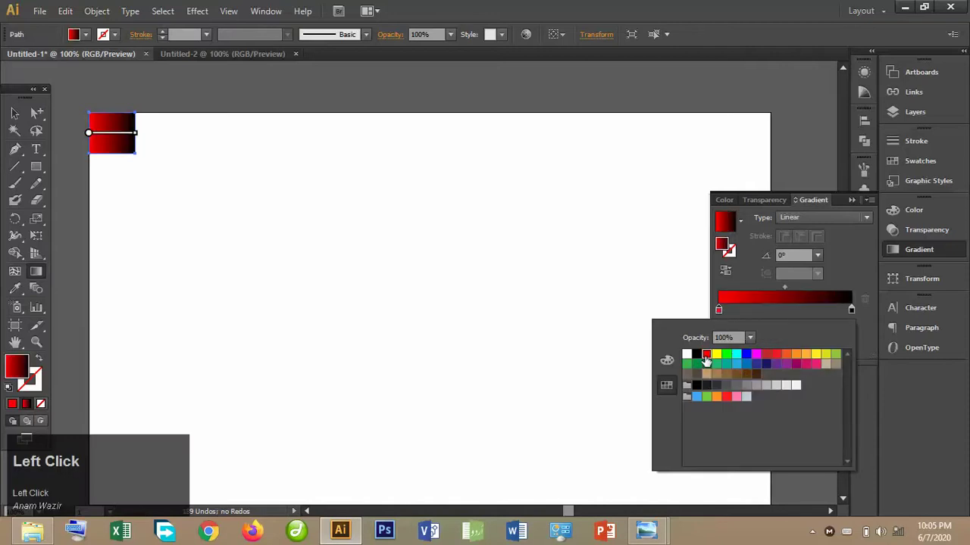
left_click(852, 201)
left_click(853, 201)
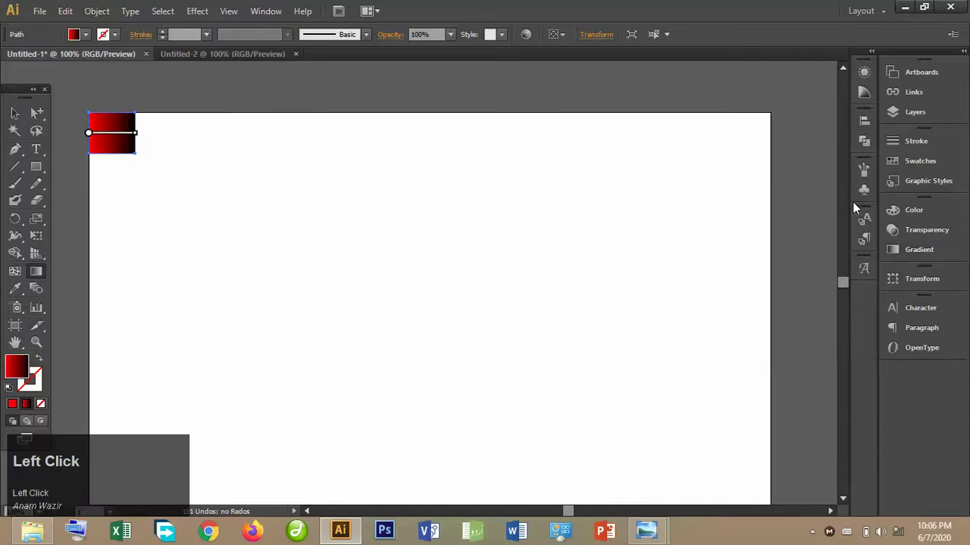
Duplicate the red-to-black rectangle horizontally to its right, leaving a small gap between the two.
left_click(14, 113)
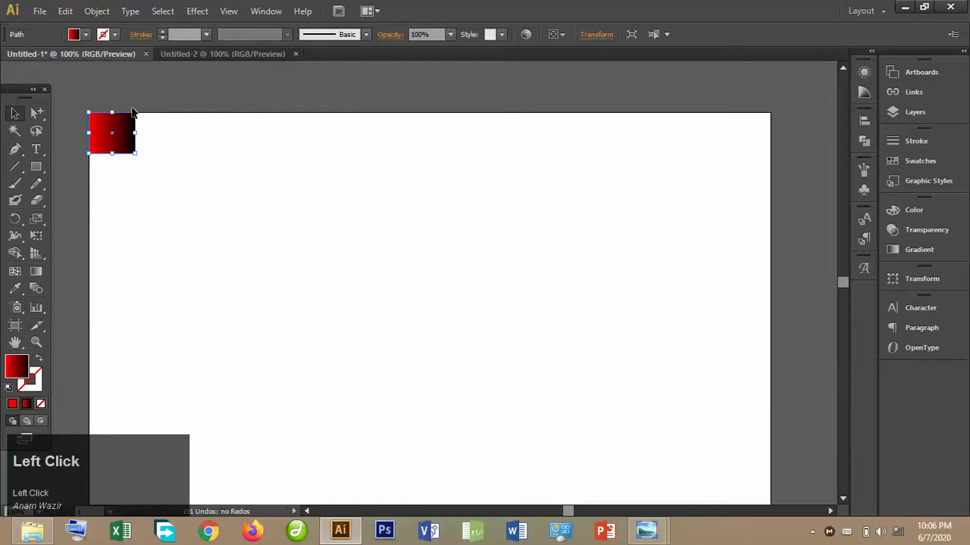
left_click(143, 133)
left_click(134, 133)
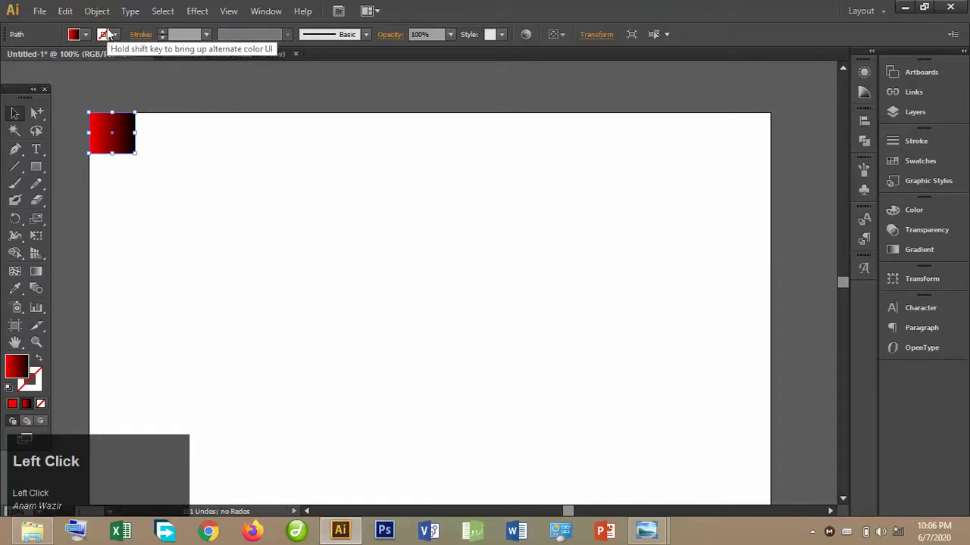
left_click(157, 114)
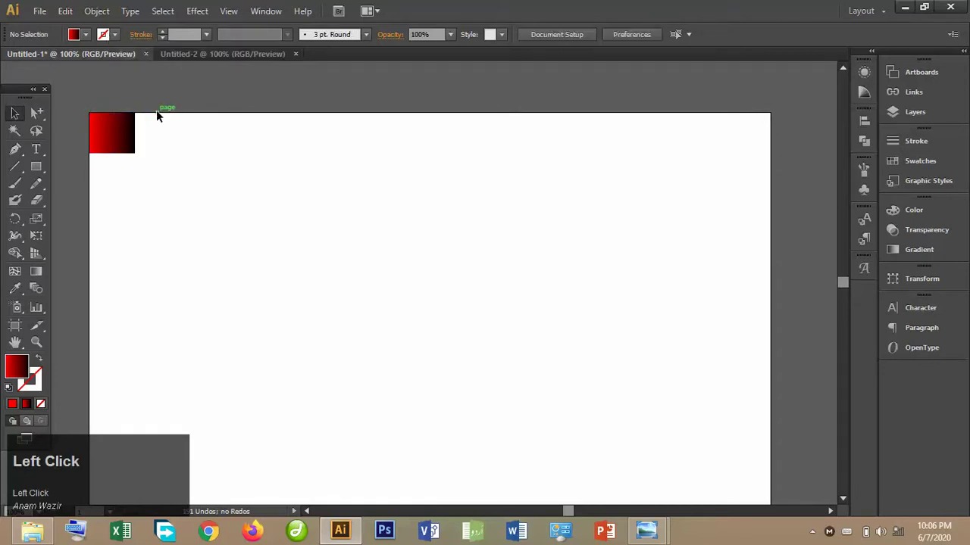
left_click(111, 134)
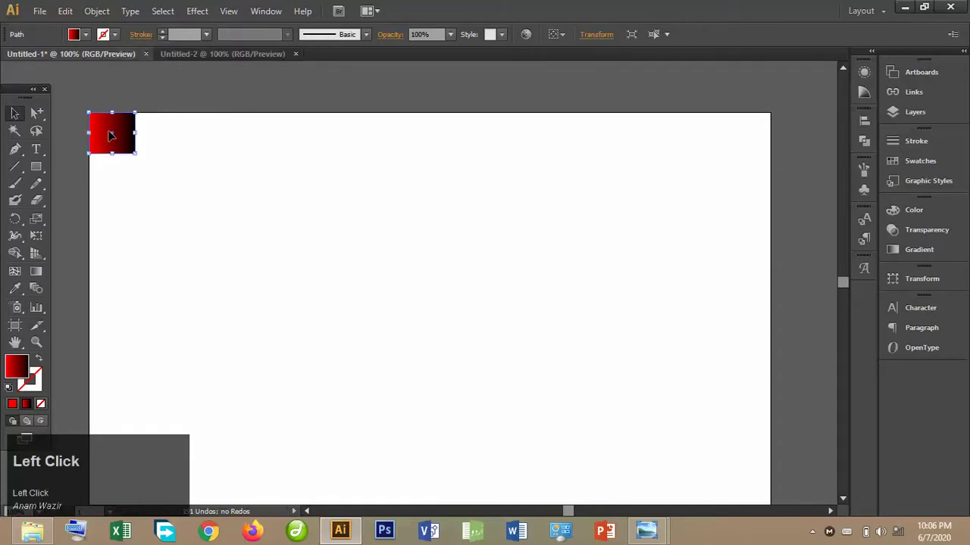
key("alt")
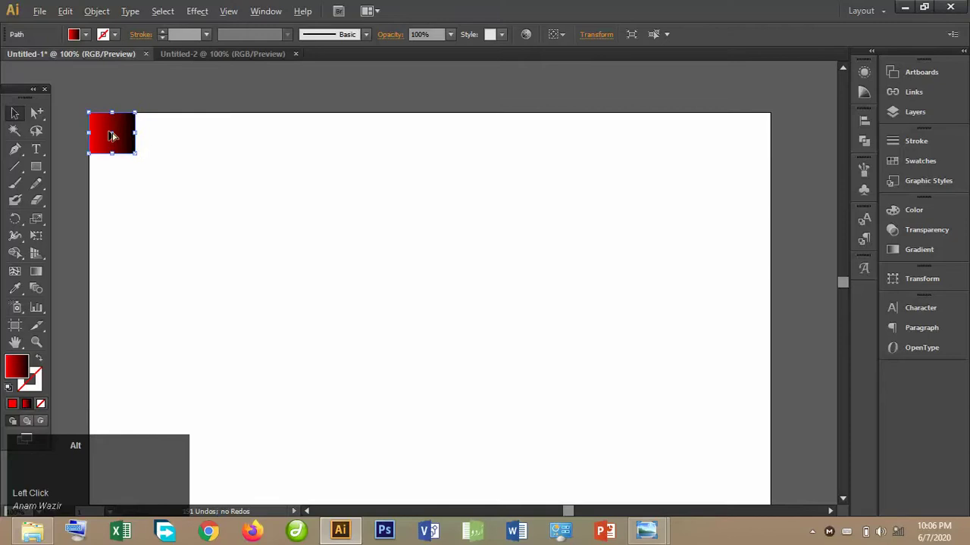
left_click_drag(112, 136, 163, 135)
key("shift")
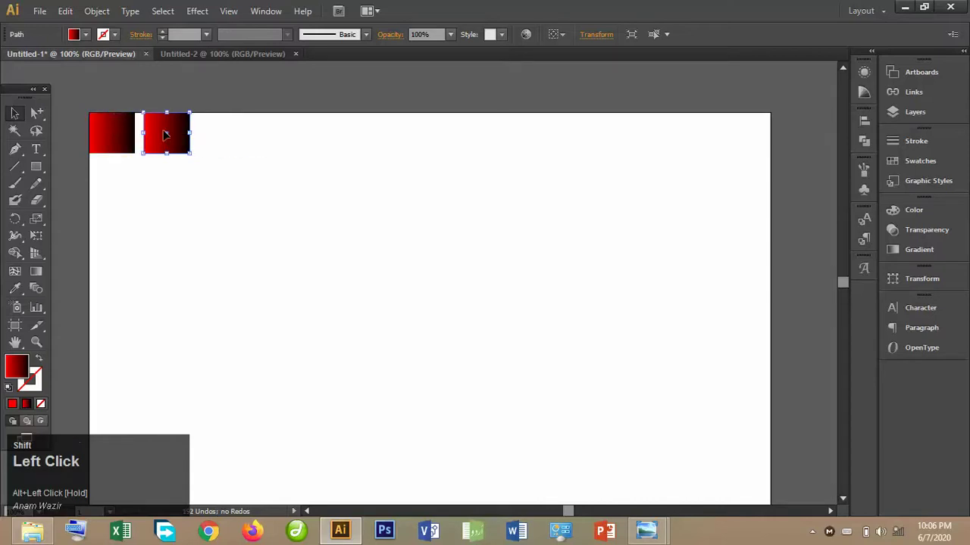
Repeat the duplication across the artboard's width and delete the copy overhanging the right edge, leaving a row of twelve rectangles.
key("ctrl+d")
key("ctrl+d")
key("ctrl+d")
key("ctrl+d")
key("ctrl+d")
key("ctrl+d")
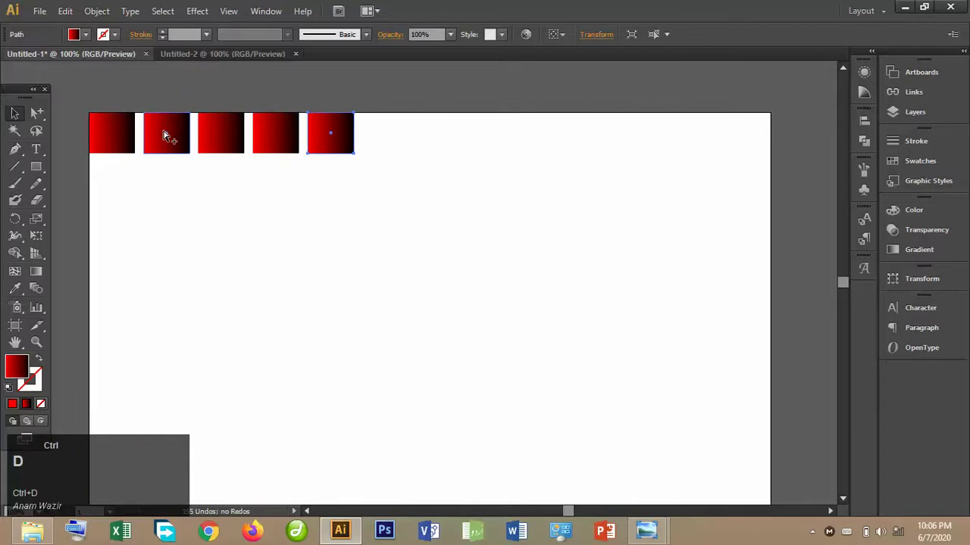
key("ctrl+d")
key("ctrl+d")
key("ctrl+d")
key("ctrl+d")
key("ctrl+d")
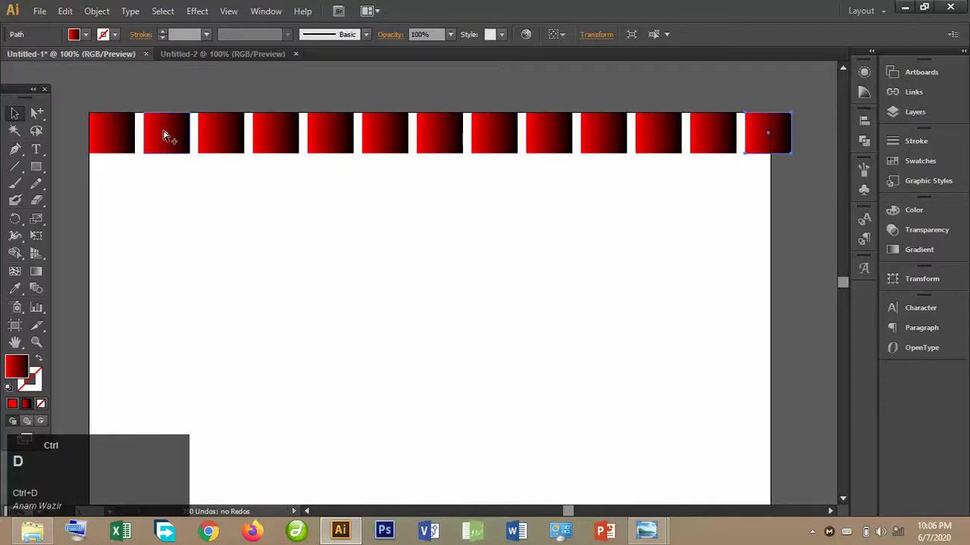
key("Delete")
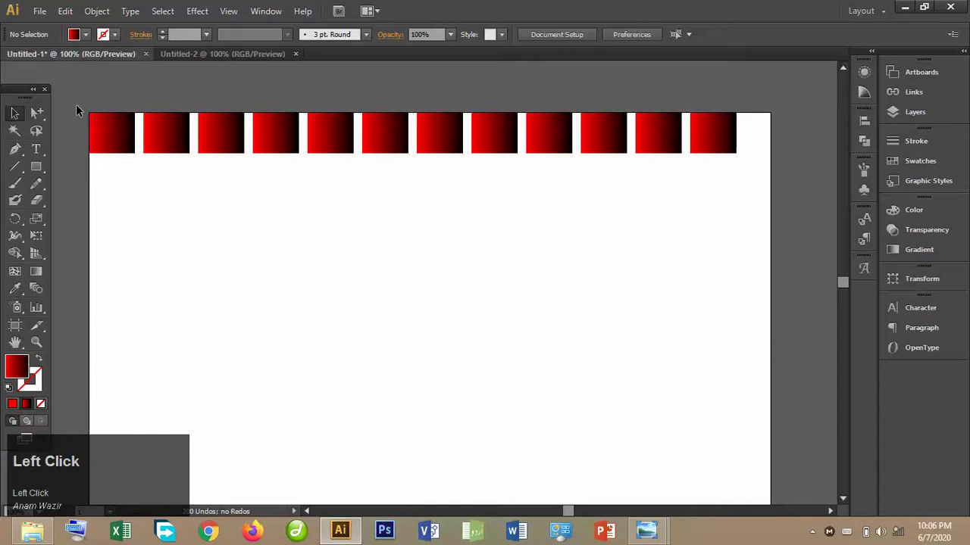
Shift the whole row of twelve gradient rectangles slightly to the right to leave a margin on both sides, and deselect it.
left_click_drag(76, 103, 741, 135)
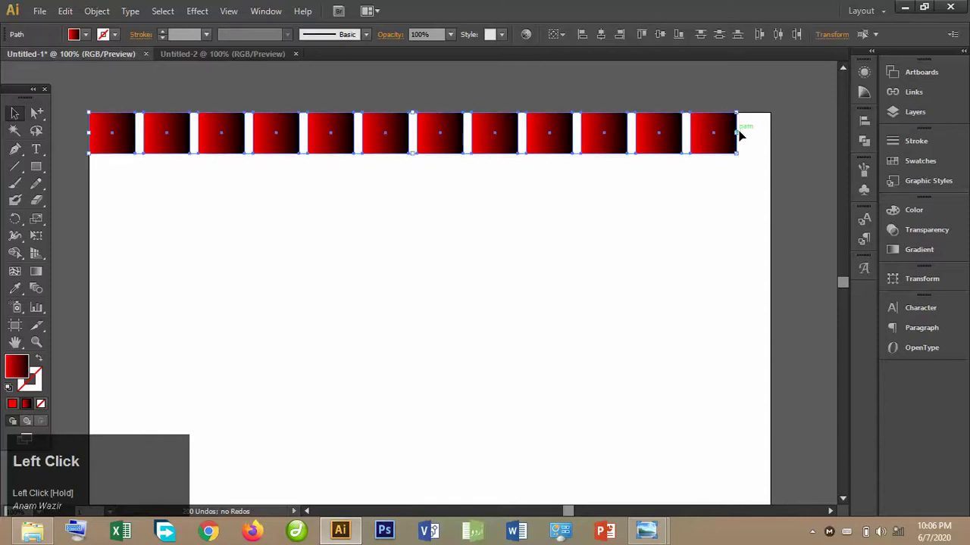
key("Right")
key("Right")
key("Right")
key("Right")
key("Right")
key("Right")
key("Right")
key("Right")
key("Right")
key("Right")
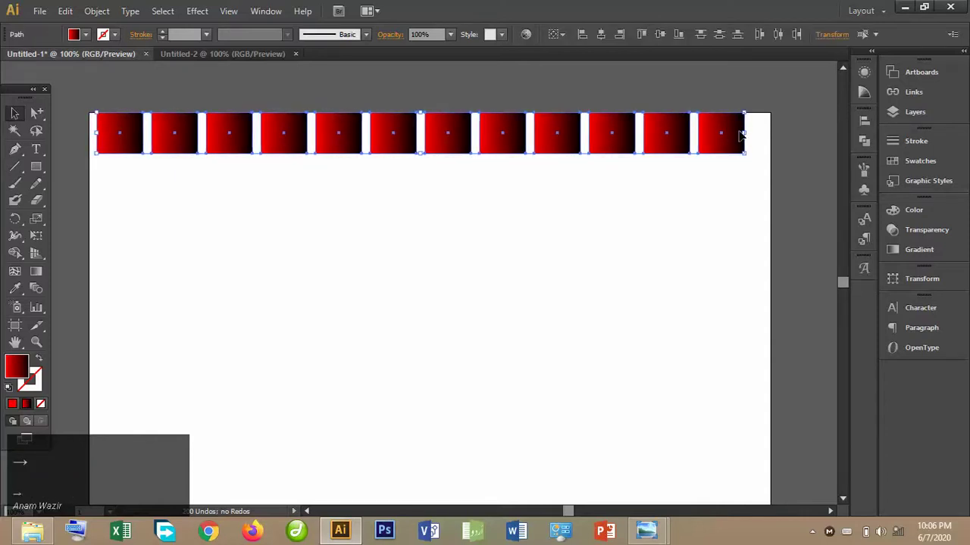
key("Right")
key("Right")
key("Right")
key("Right")
key("Right")
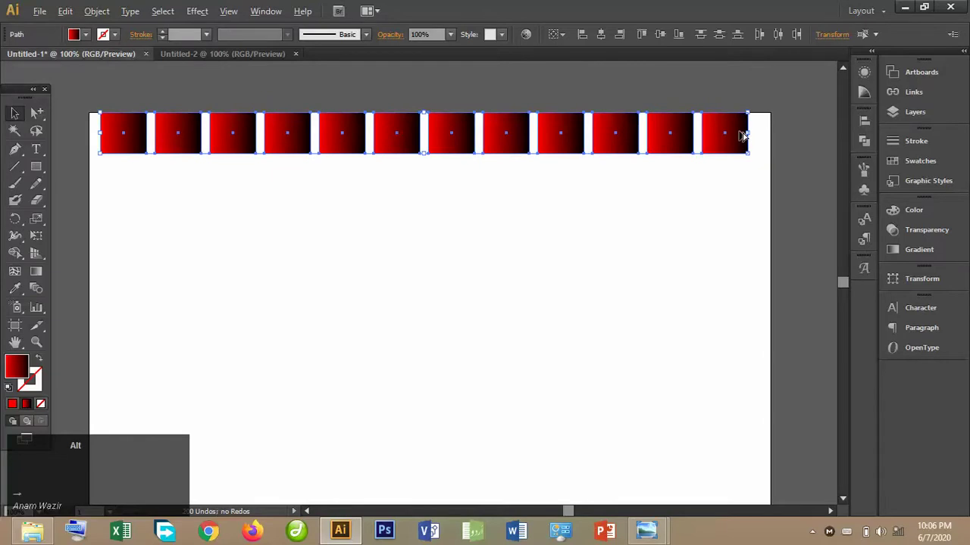
left_click(564, 90)
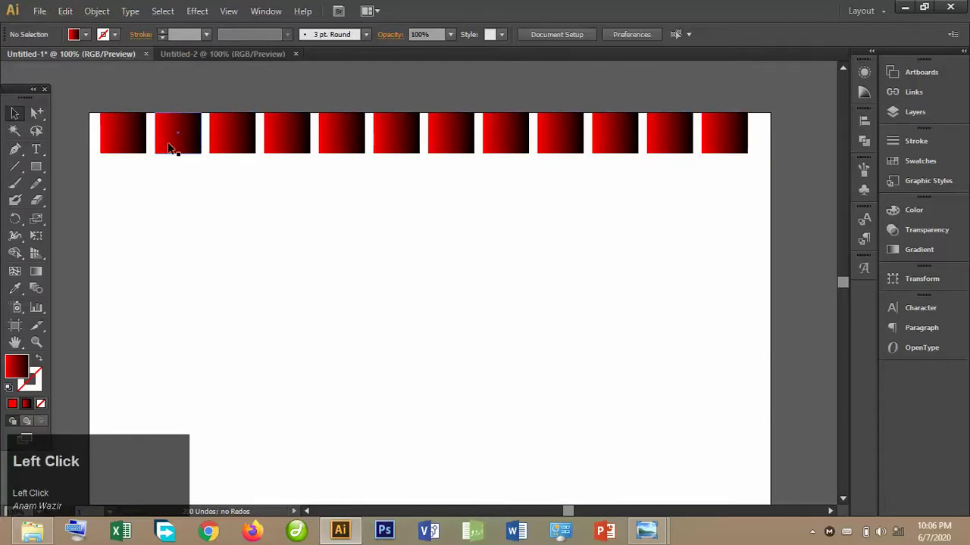
Change the starting gradient stop of the second rectangle in the row to bright yellow.
left_click(169, 147)
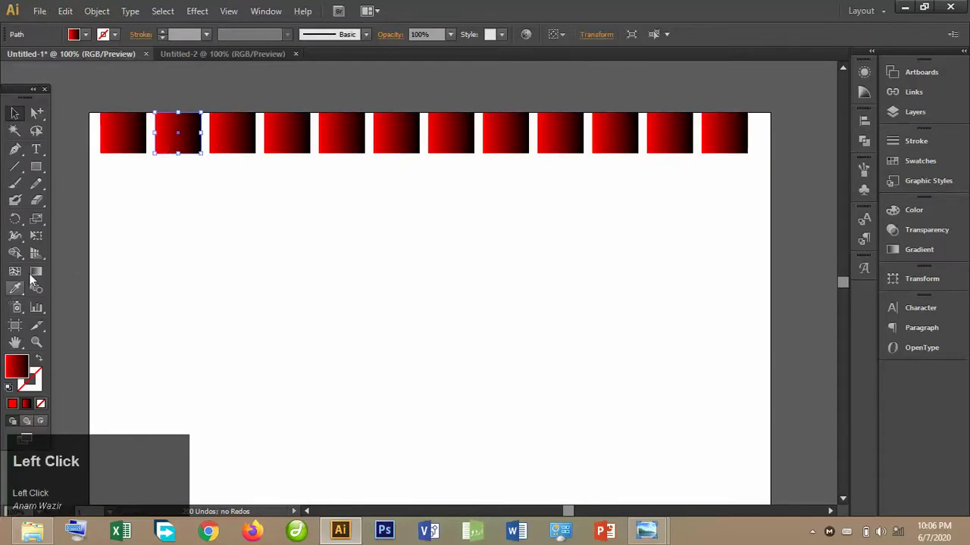
double_click(35, 271)
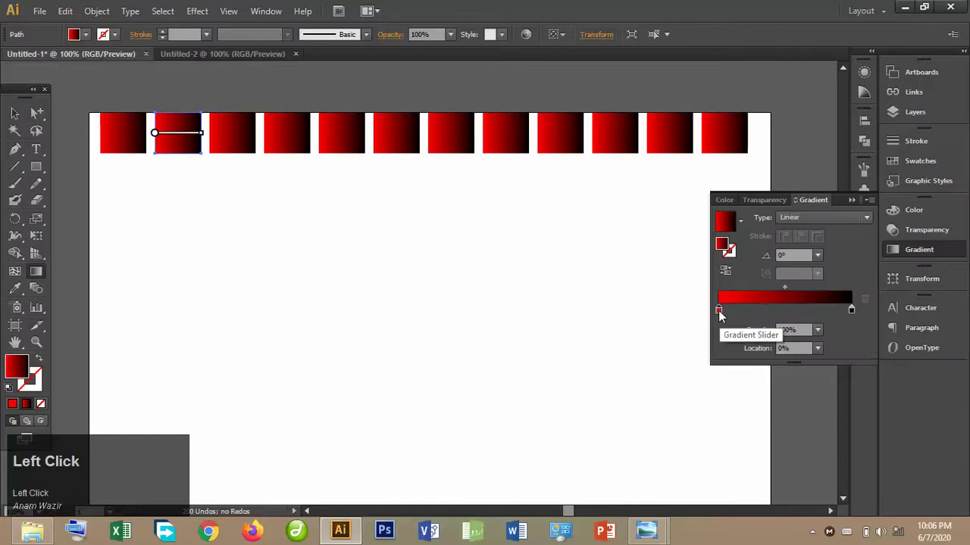
double_click(718, 310)
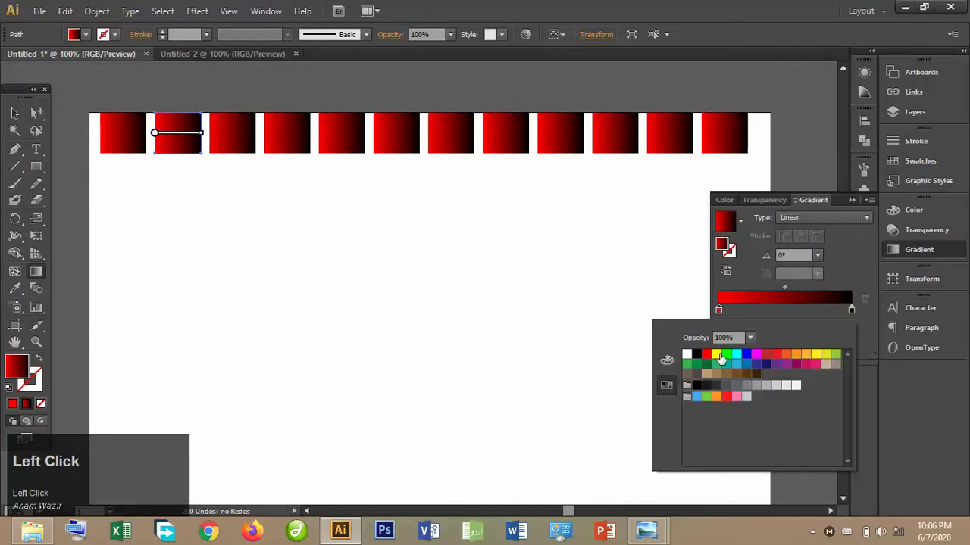
left_click(717, 354)
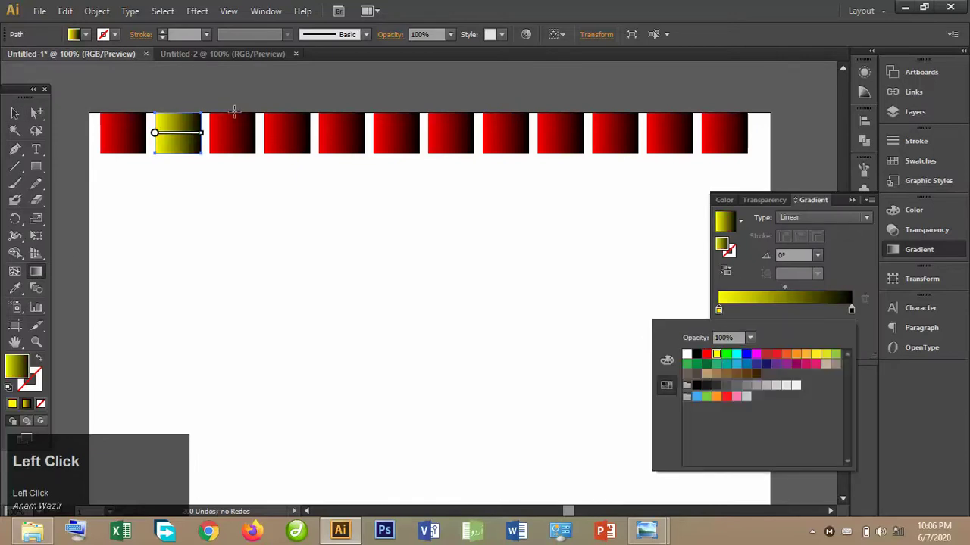
left_click(15, 114)
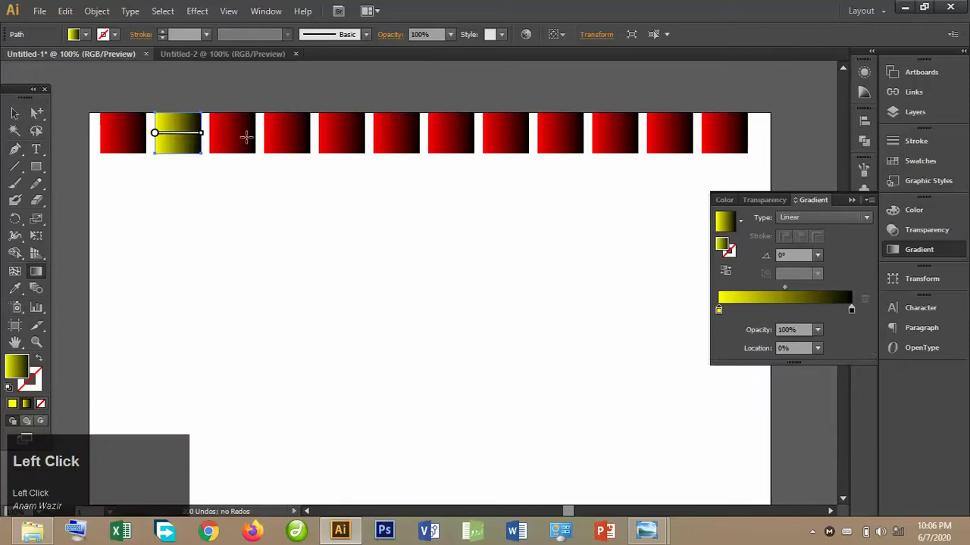
Change the starting gradient stop of the third rectangle in the row to bright green.
left_click(15, 112)
left_click(243, 136)
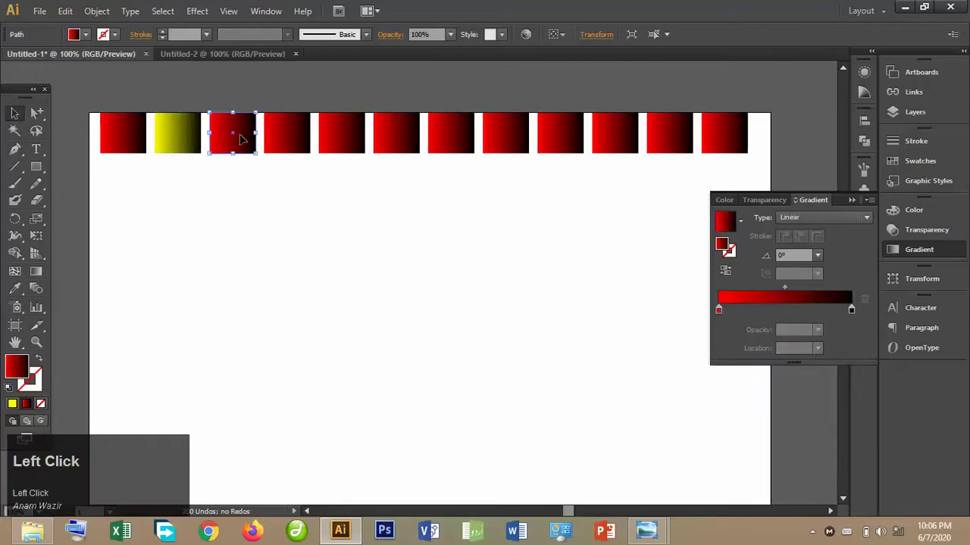
double_click(717, 310)
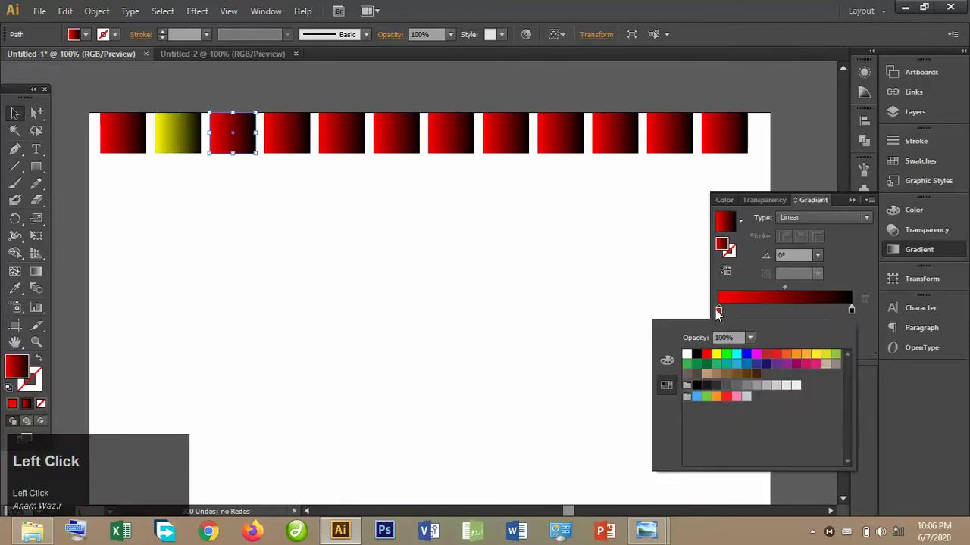
left_click(725, 356)
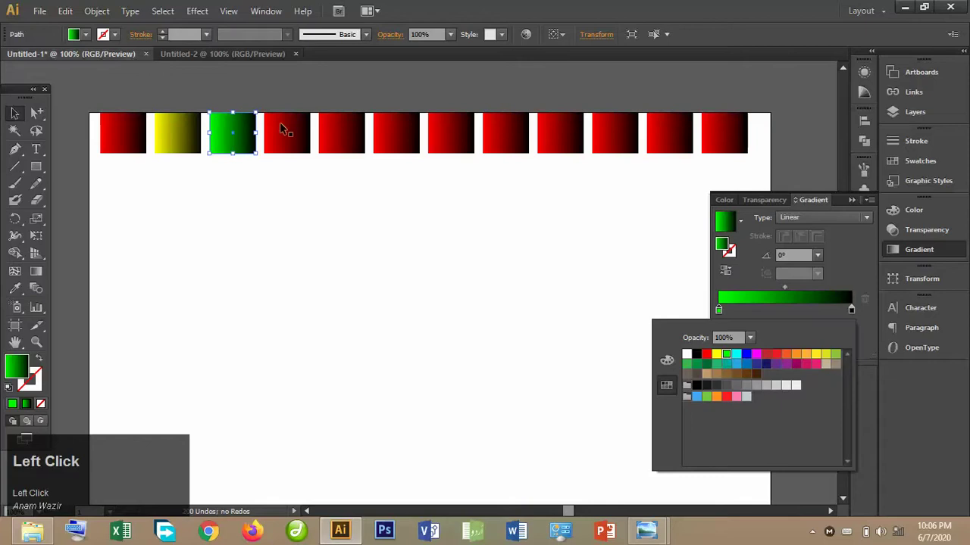
left_click(13, 114)
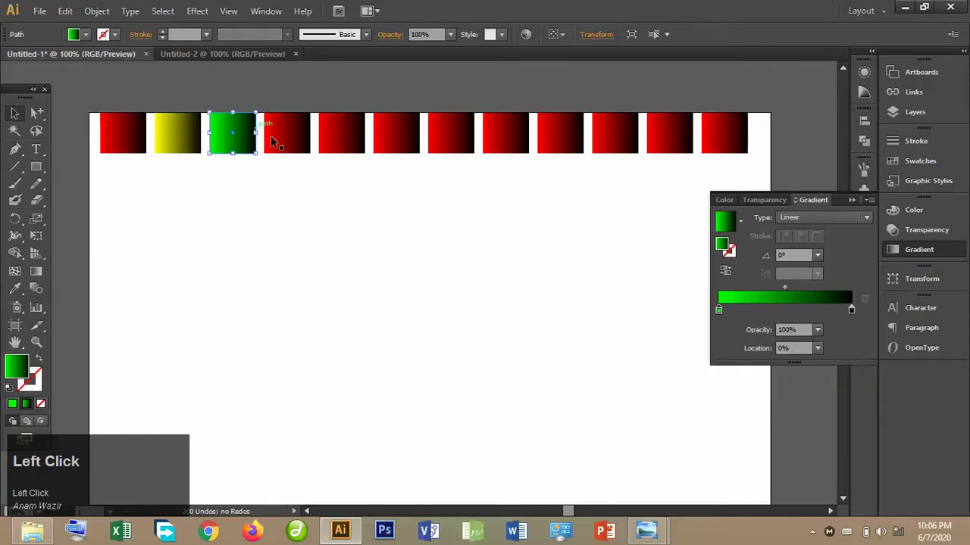
Change the starting gradient stop of the fourth rectangle in the row to cyan.
left_click(290, 144)
double_click(718, 310)
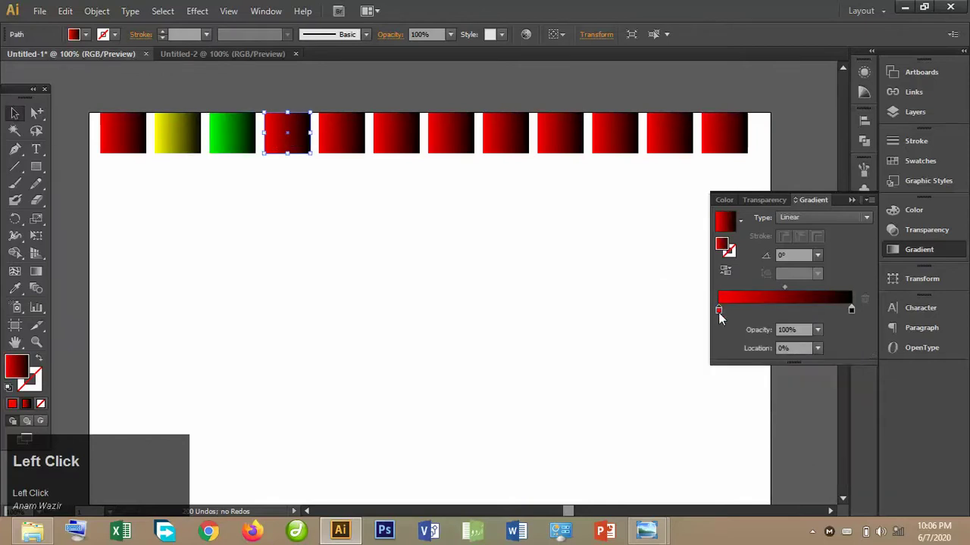
left_click(737, 355)
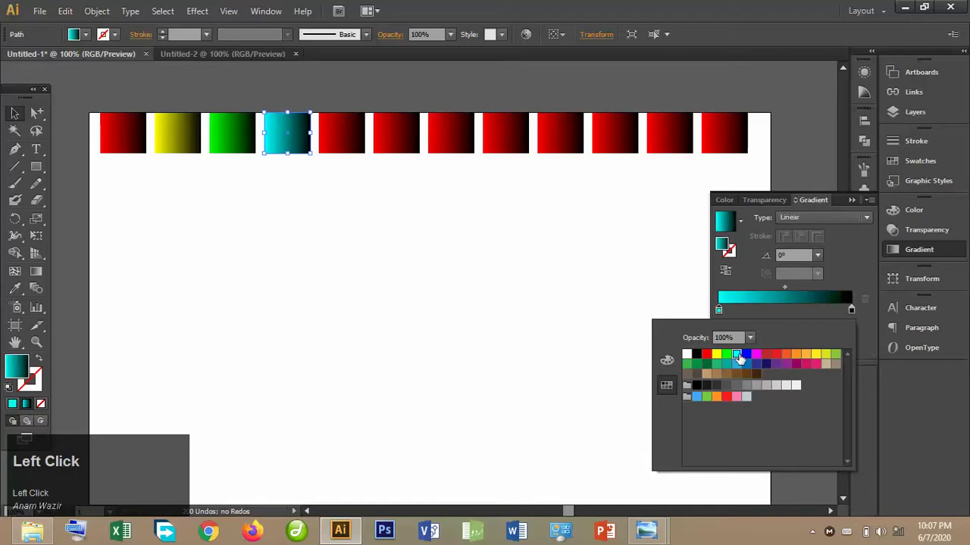
left_click(19, 116)
Change the starting gradient stop of the fifth rectangle in the row to blue.
left_click(361, 148)
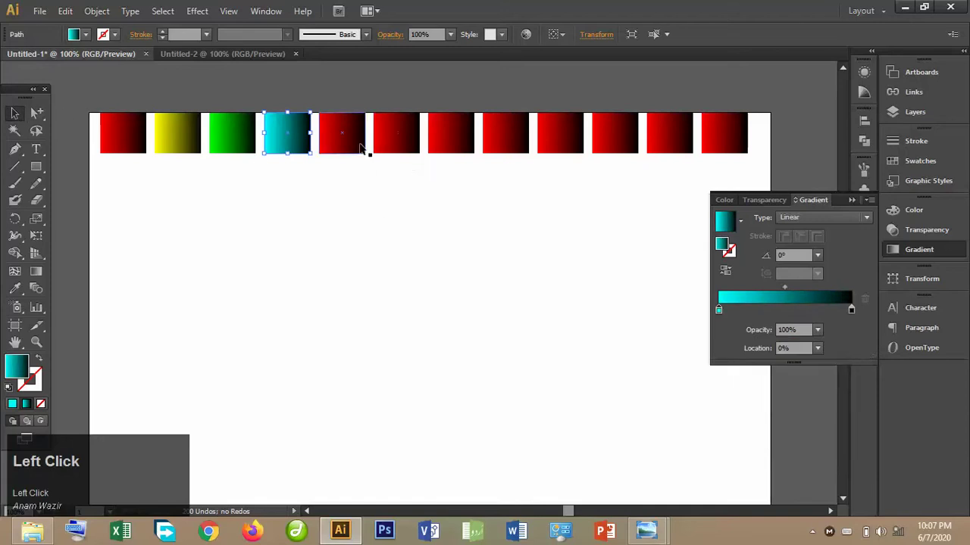
double_click(718, 310)
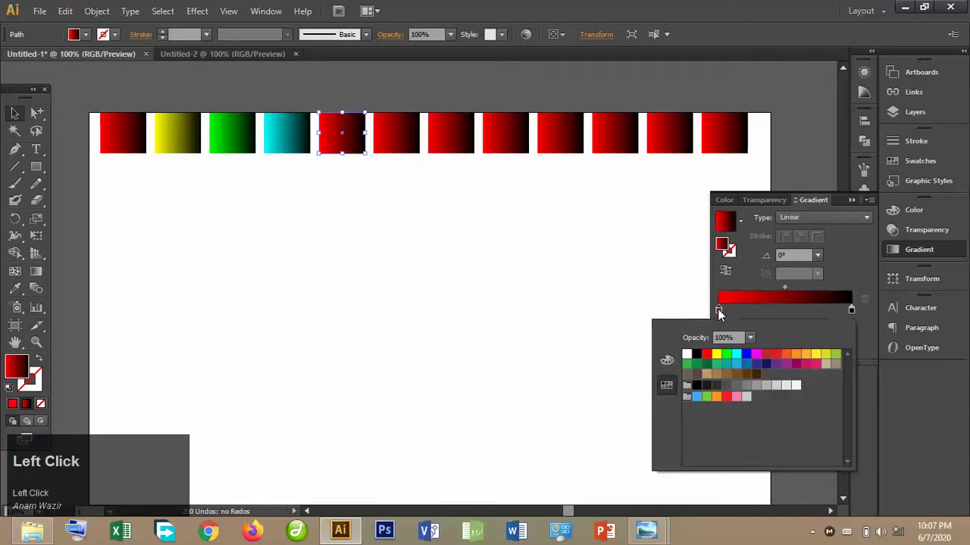
left_click(746, 355)
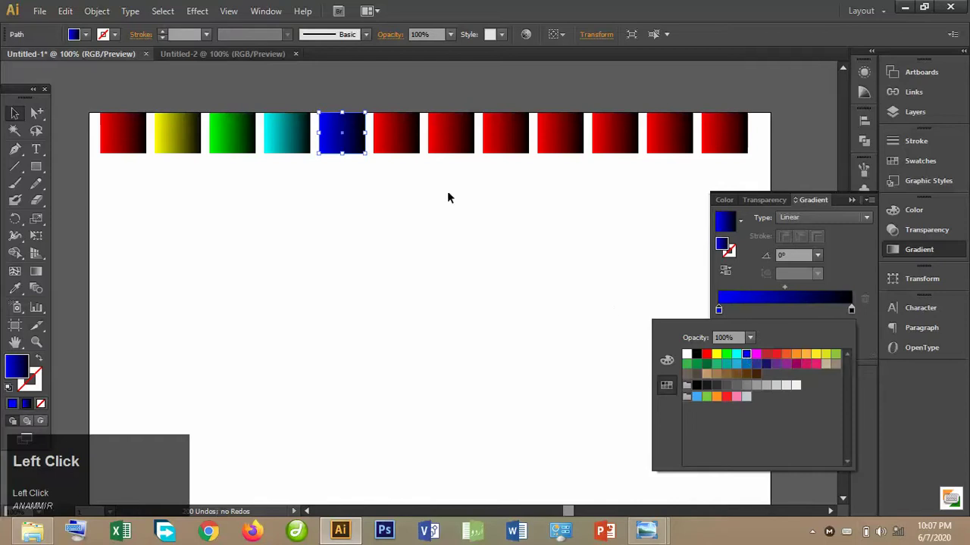
left_click(381, 140)
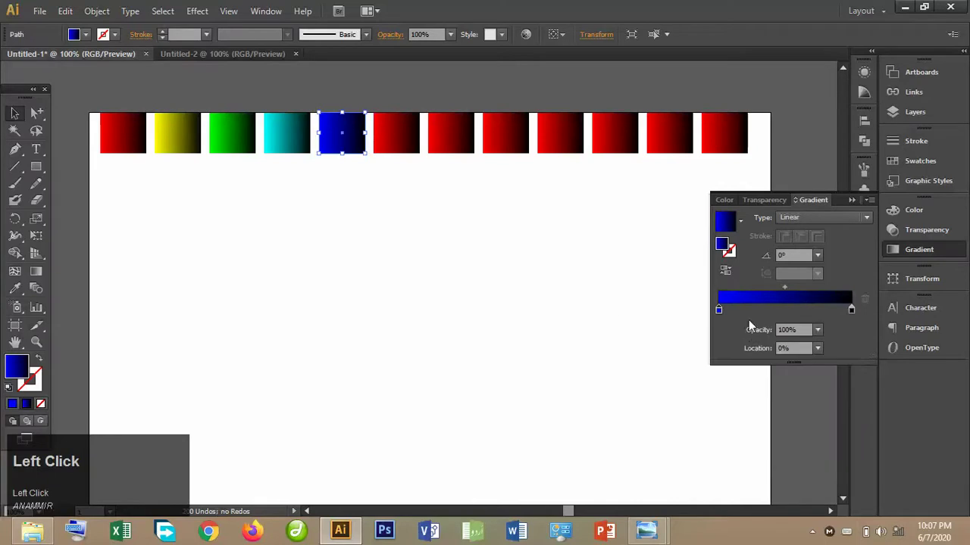
Change the starting gradient stop of the sixth rectangle in the row to magenta.
left_click(383, 138)
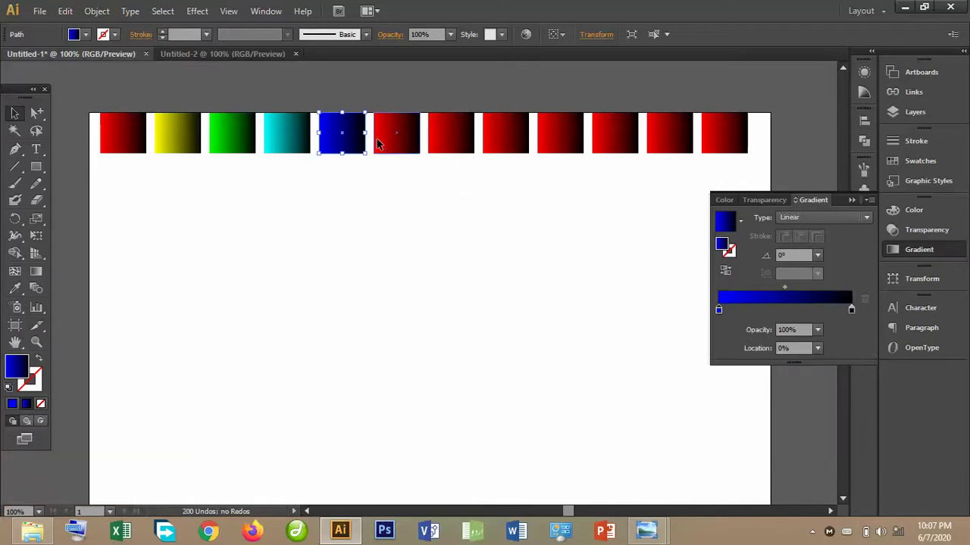
left_click(719, 312)
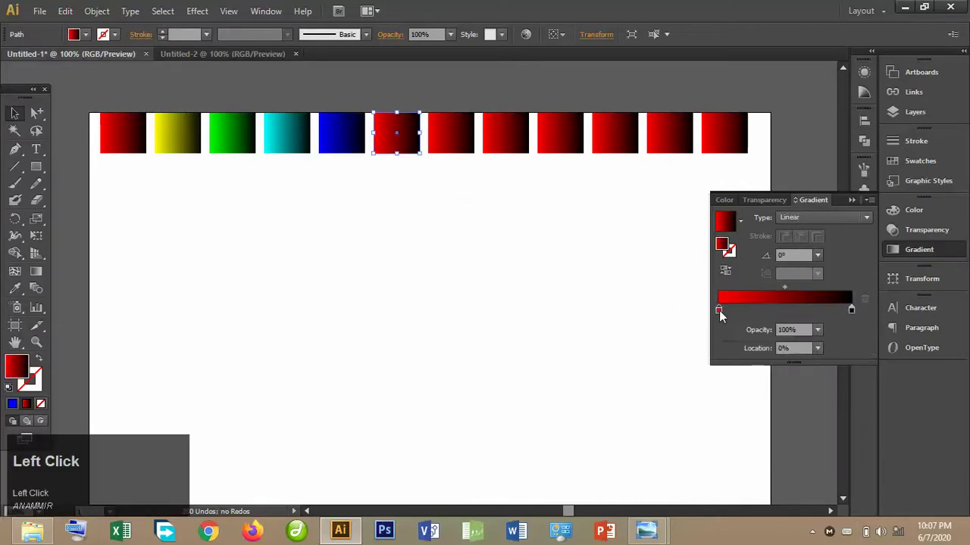
double_click(718, 311)
left_click(756, 355)
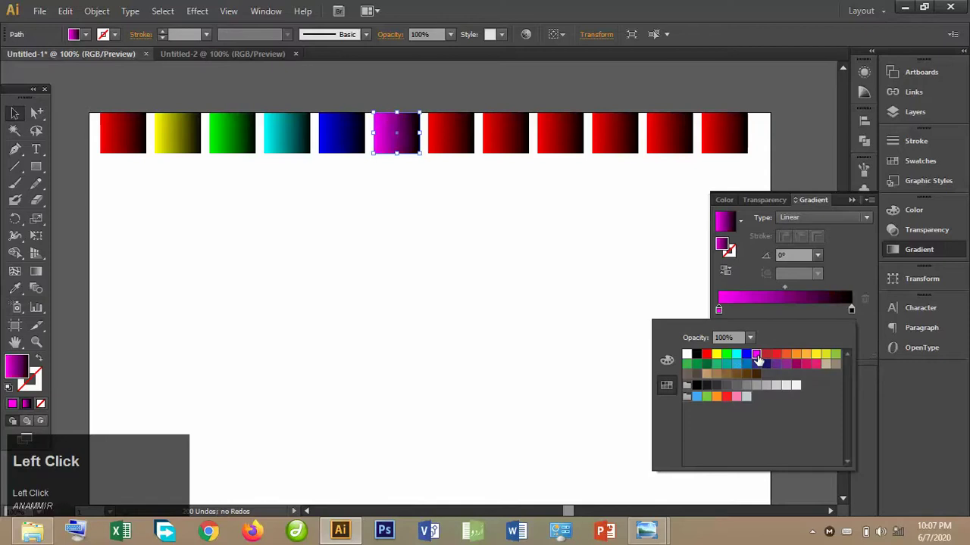
left_click(447, 129)
double_click(447, 128)
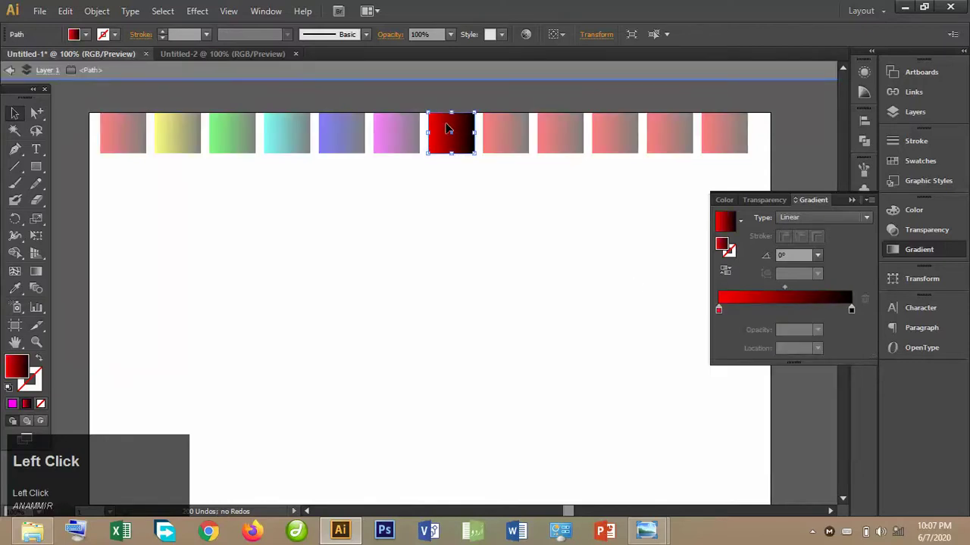
left_click(8, 70)
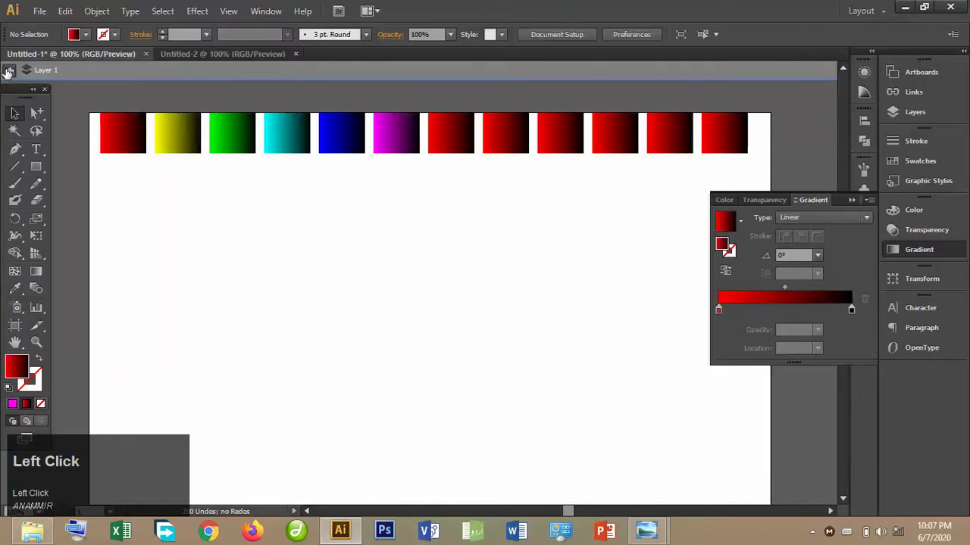
left_click(7, 70)
Try two red swatches on the seventh rectangle's starting gradient stop and settle on orange-red.
left_click(454, 128)
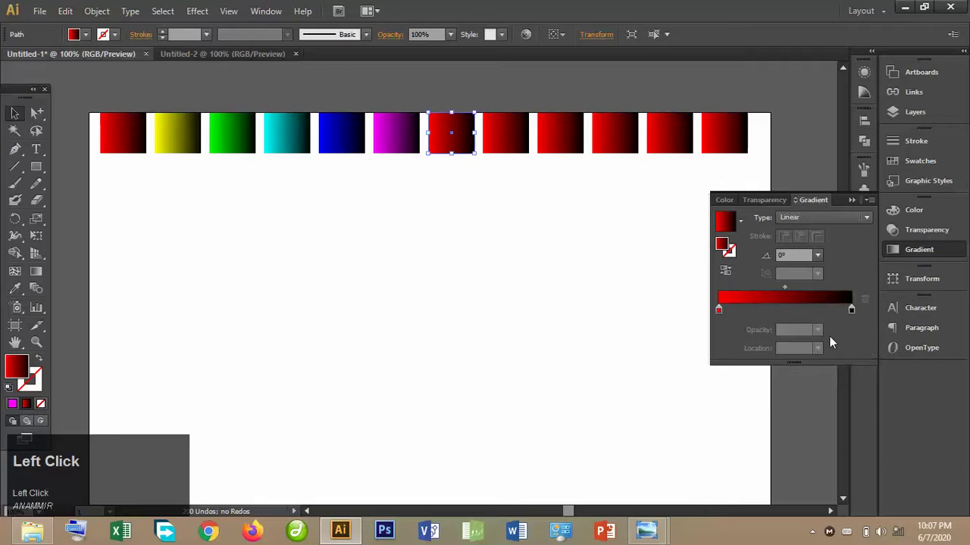
double_click(719, 309)
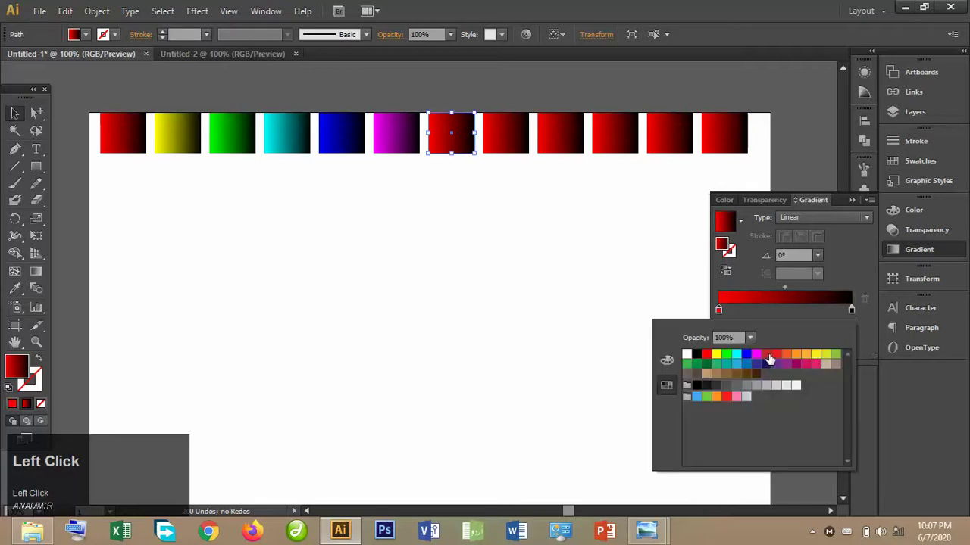
left_click(766, 356)
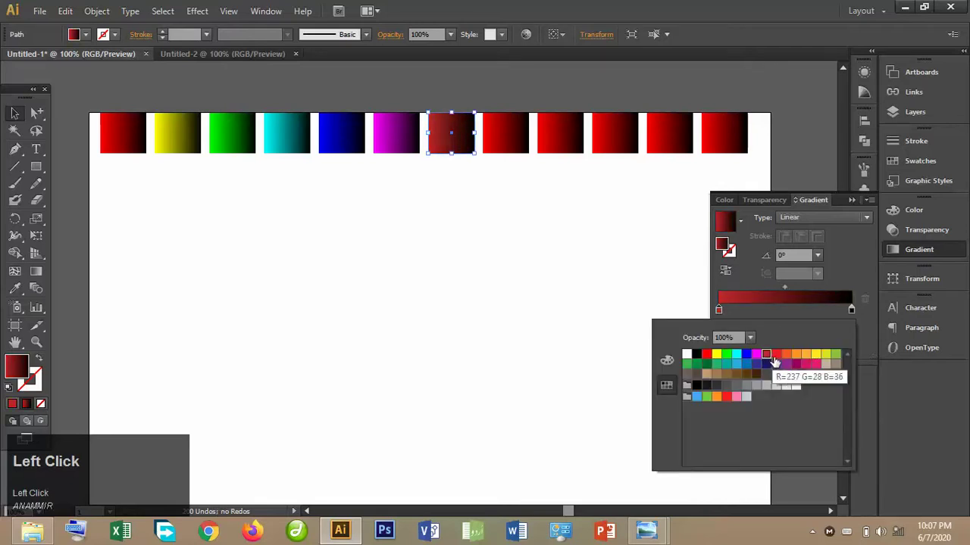
left_click(776, 356)
left_click(786, 356)
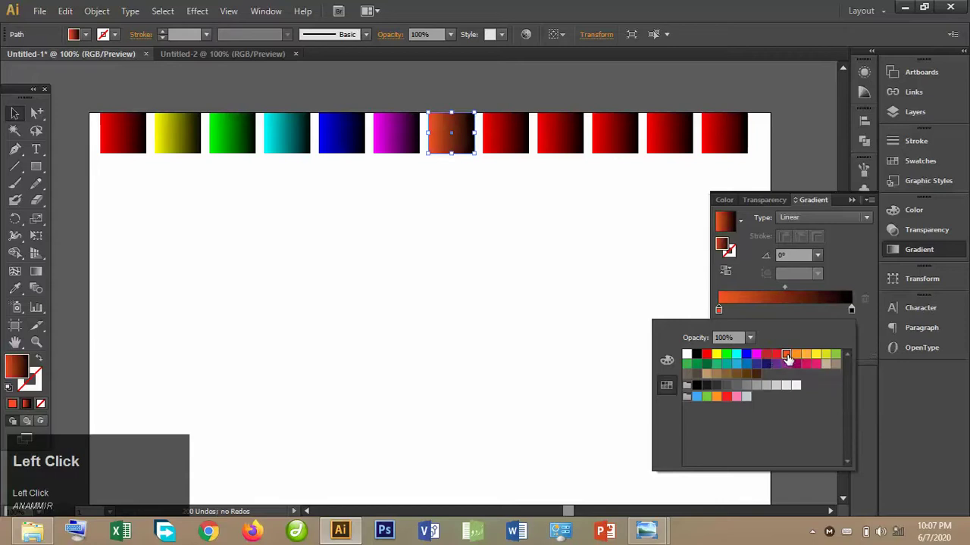
left_click(513, 154)
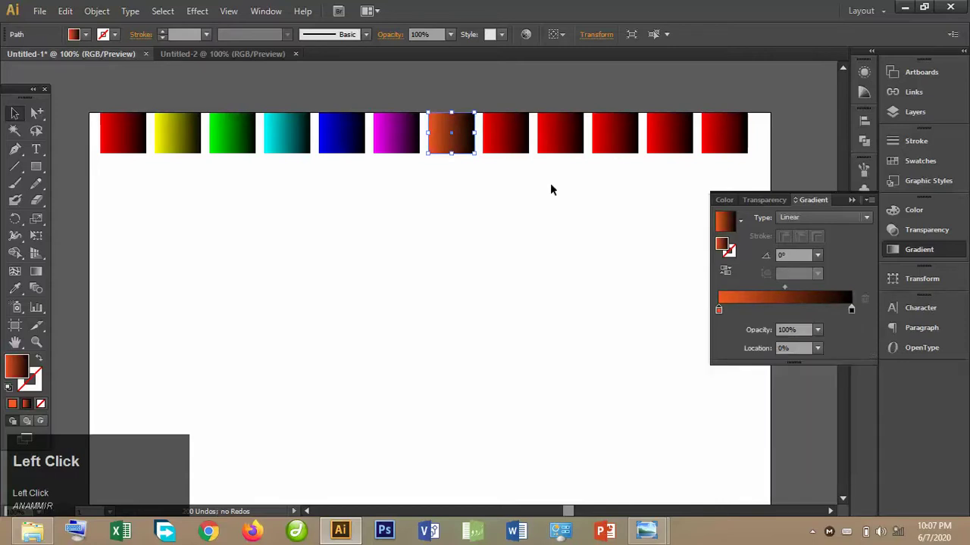
Change the starting gradient stop of the eighth rectangle in the row to orange.
left_click(511, 159)
left_click(508, 147)
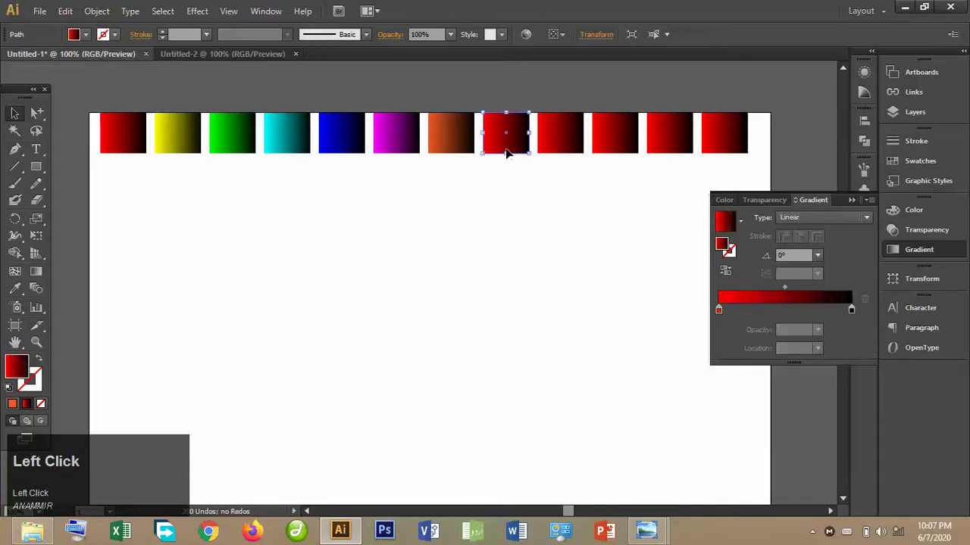
double_click(719, 308)
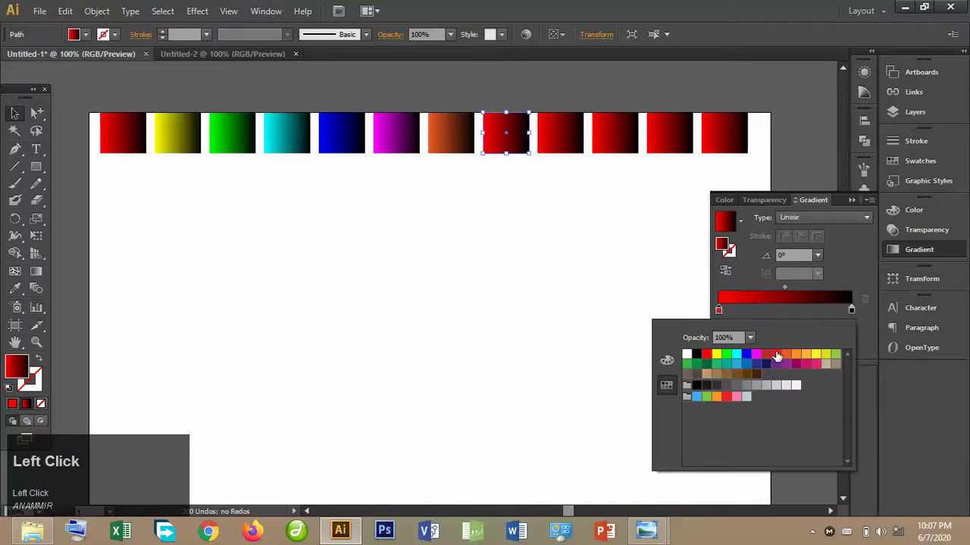
left_click(796, 354)
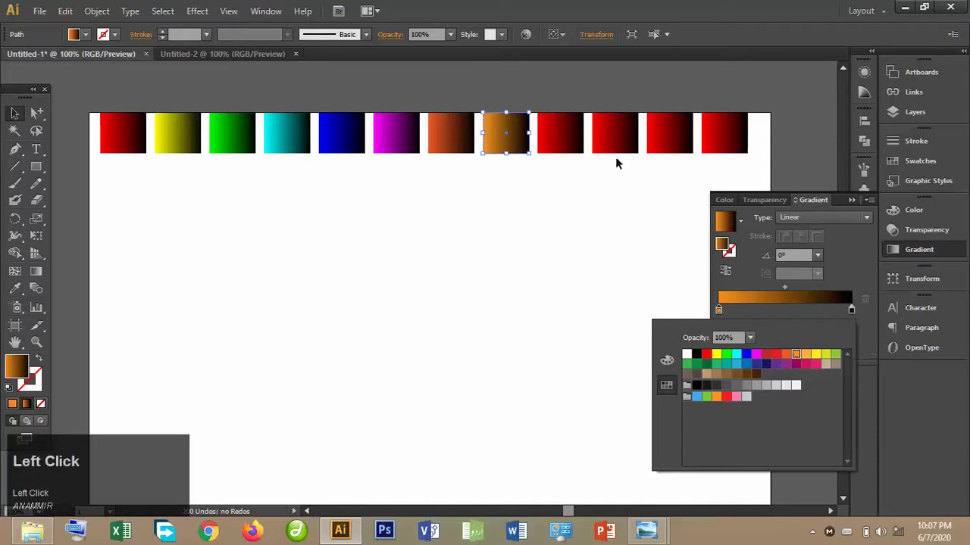
Isolate the ninth rectangle in the row and change its starting gradient stop to golden yellow.
double_click(573, 147)
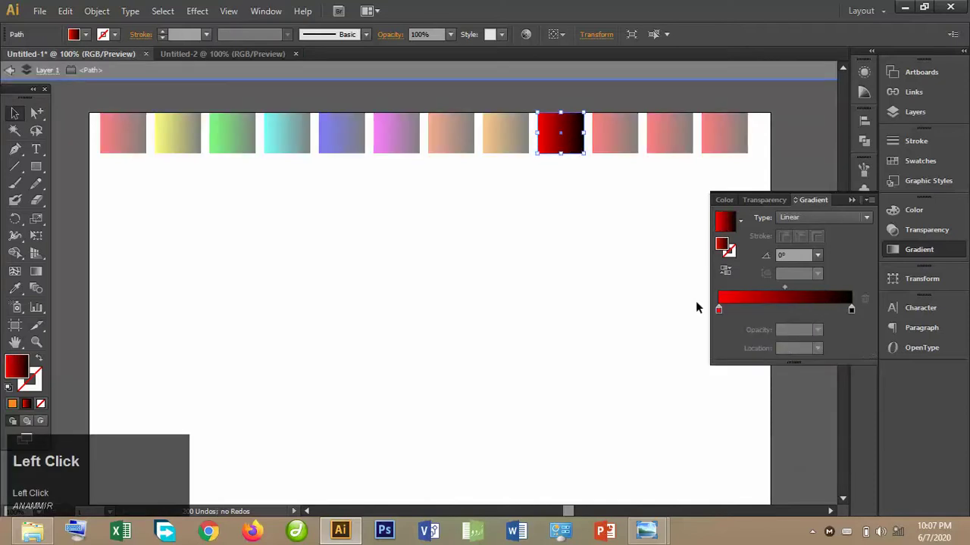
left_click(718, 309)
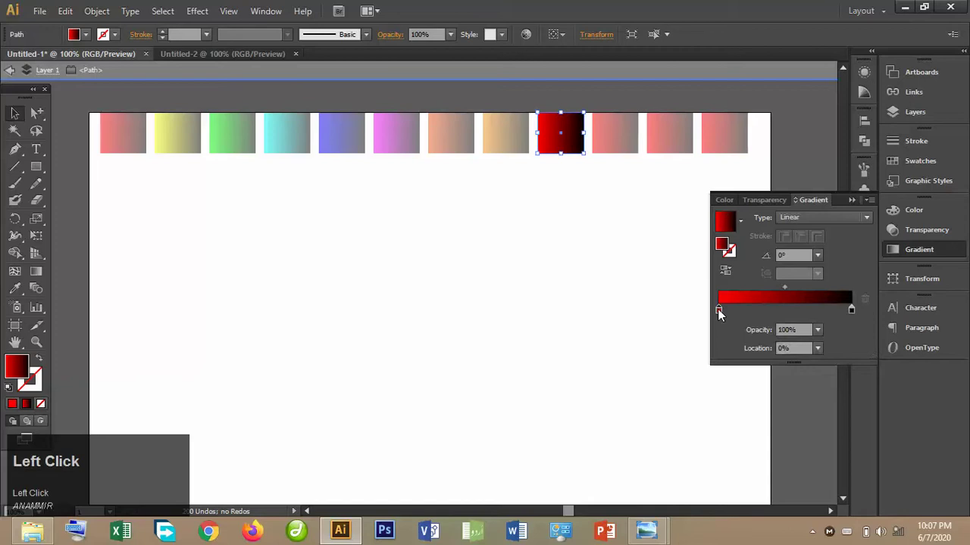
double_click(718, 309)
left_click(816, 355)
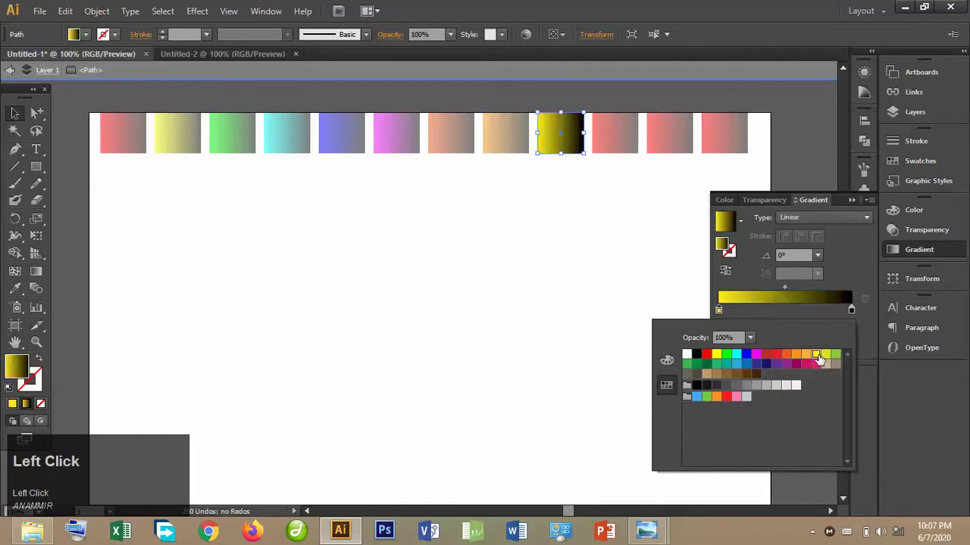
Leave the ninth rectangle's isolation and change the tenth rectangle's starting gradient stop to yellow-green.
left_click(6, 72)
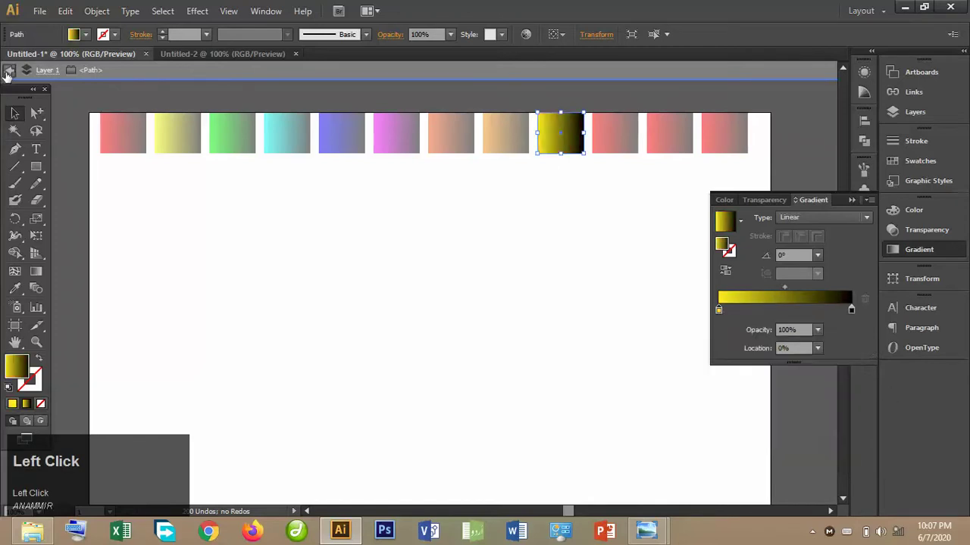
left_click(6, 72)
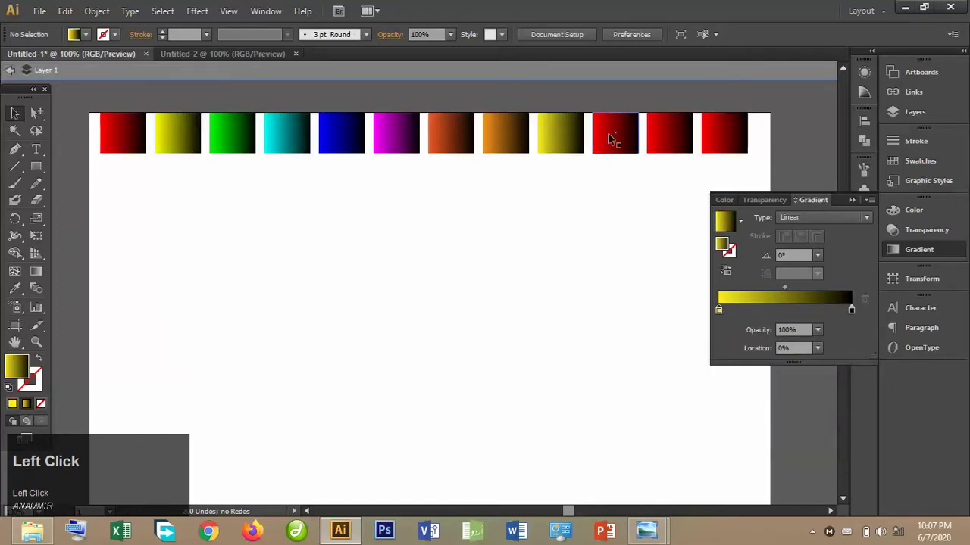
double_click(609, 137)
left_click(718, 309)
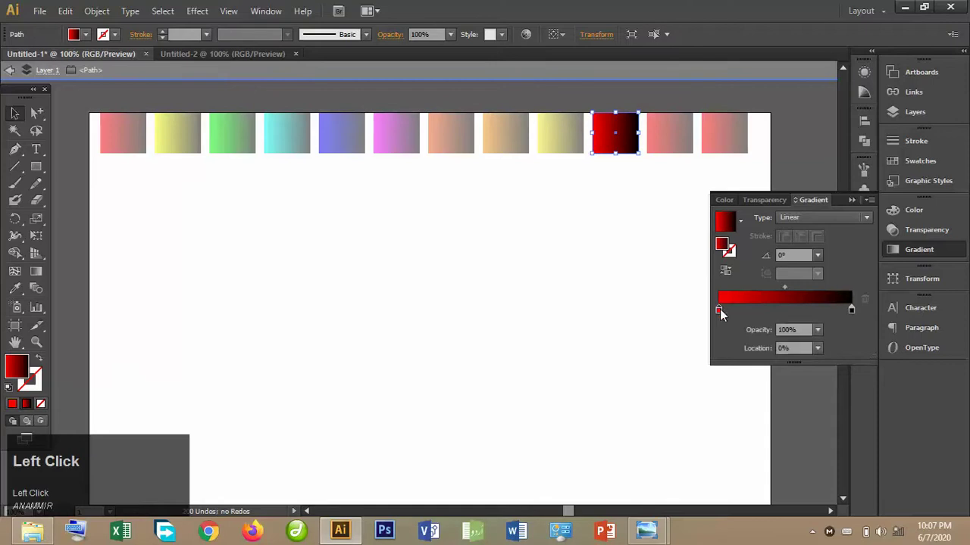
double_click(718, 309)
left_click(836, 354)
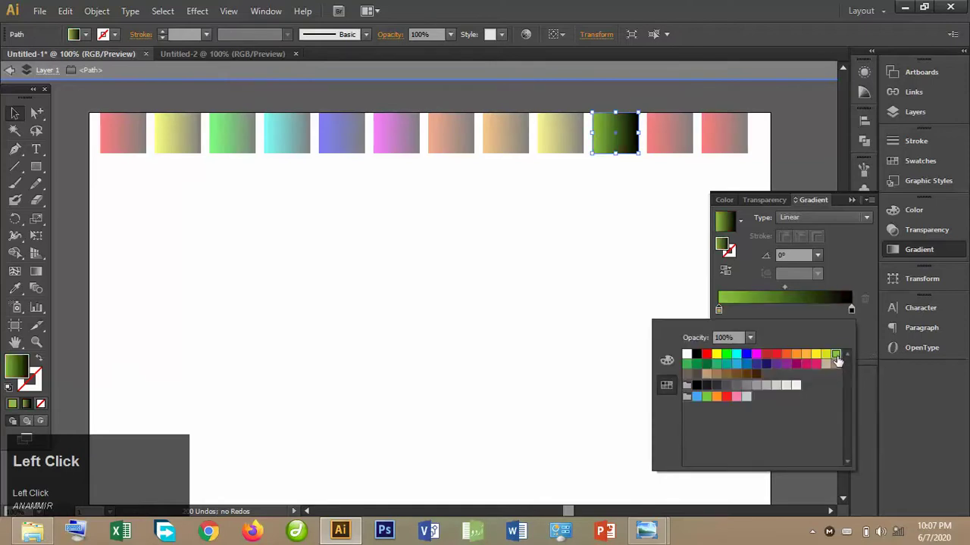
left_click(22, 71)
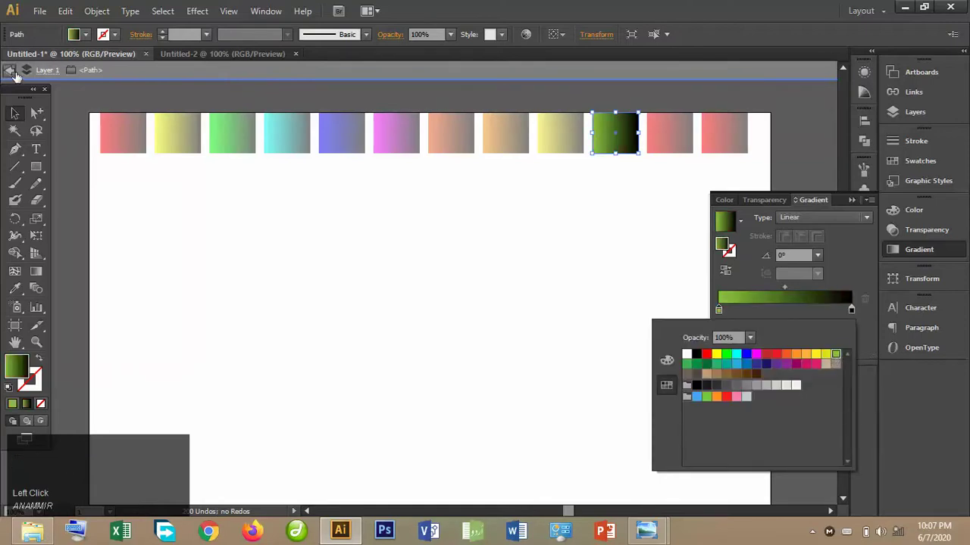
Isolate the eleventh rectangle in the row and change its starting gradient stop to dark green.
double_click(670, 145)
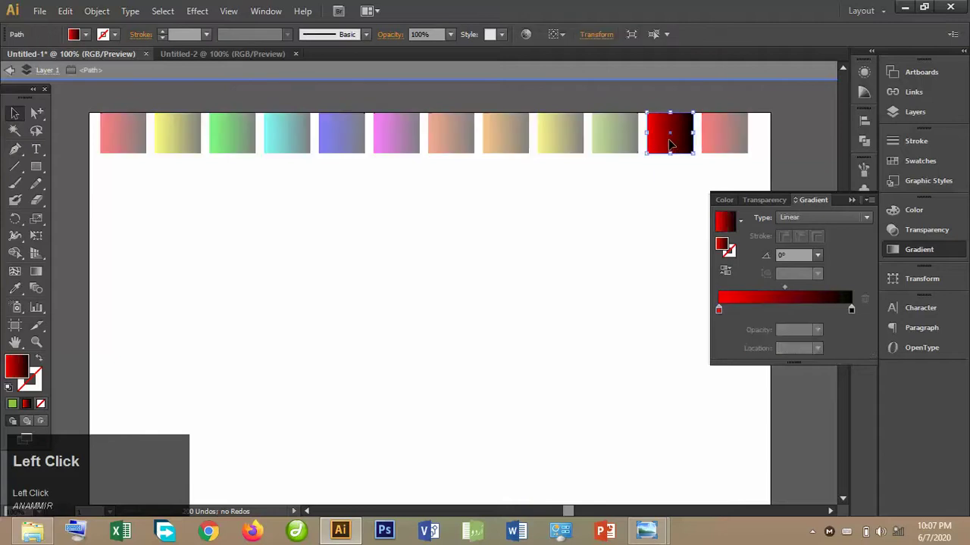
double_click(720, 314)
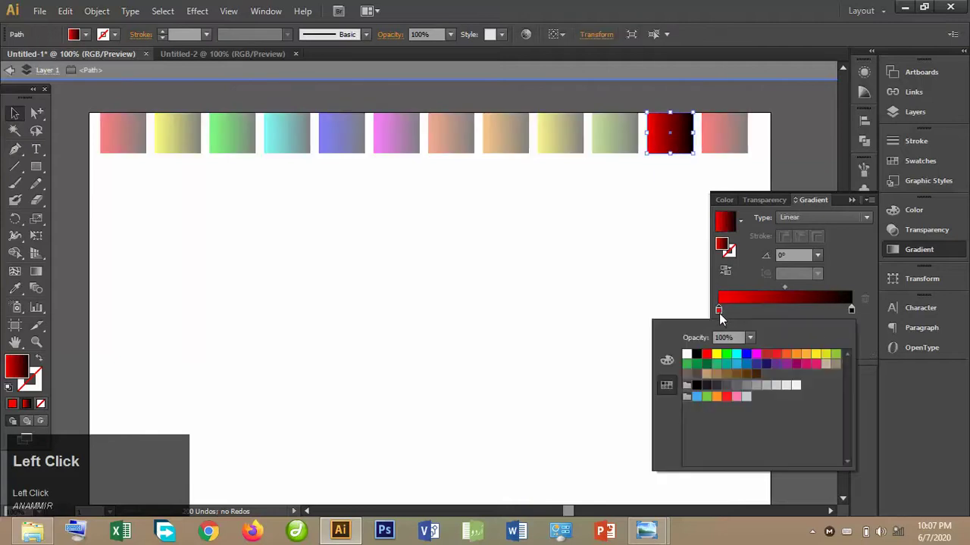
left_click(708, 371)
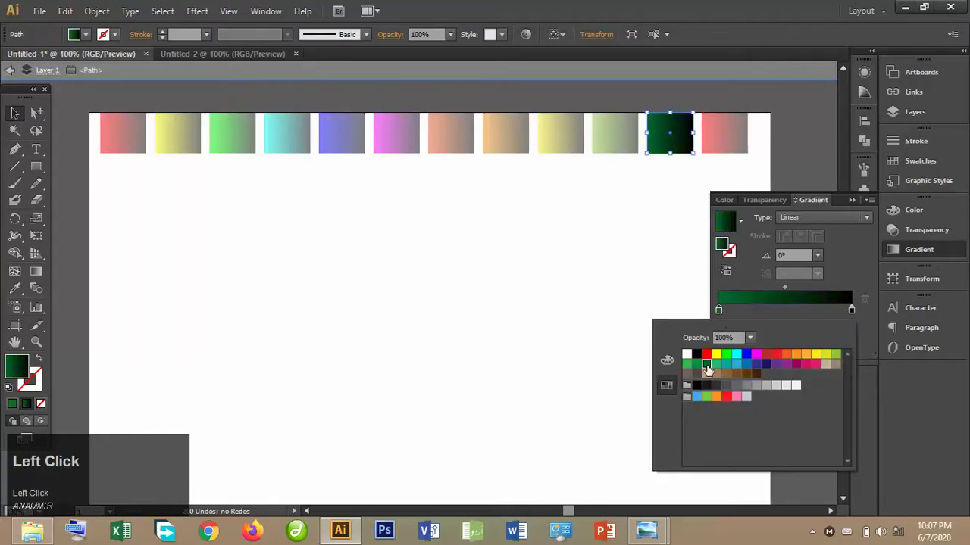
left_click(712, 138)
Change the starting gradient stop of the twelfth rectangle in the row to dark grey and collapse the gradient settings.
double_click(712, 139)
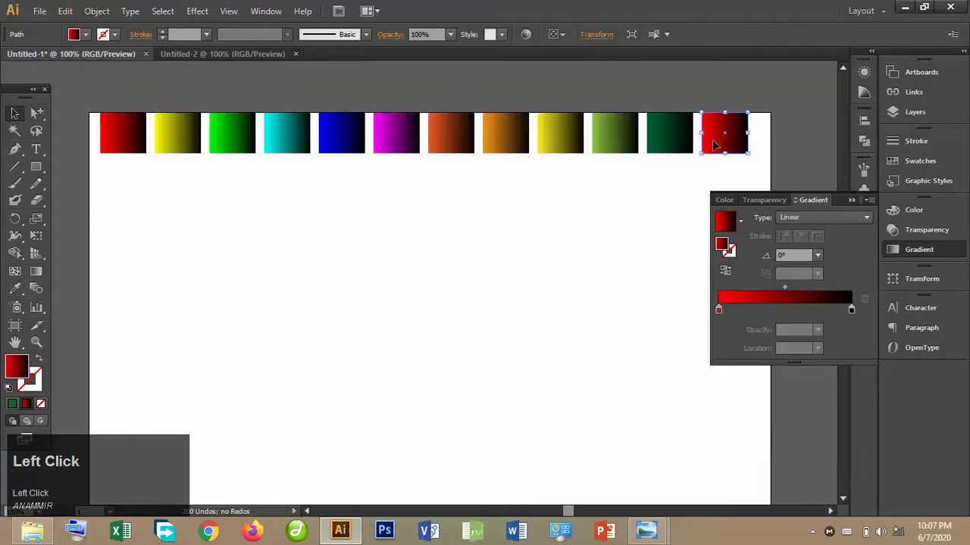
double_click(718, 311)
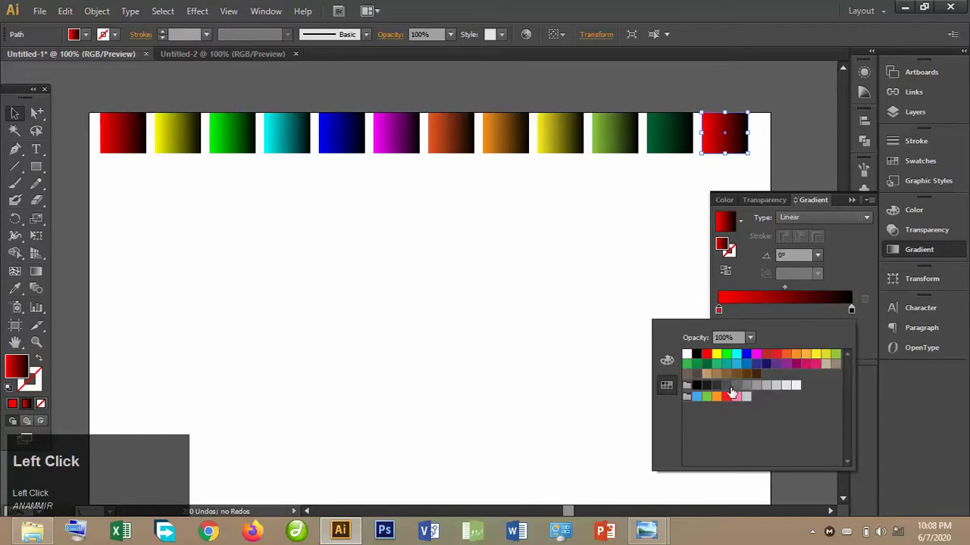
left_click(14, 113)
left_click(851, 200)
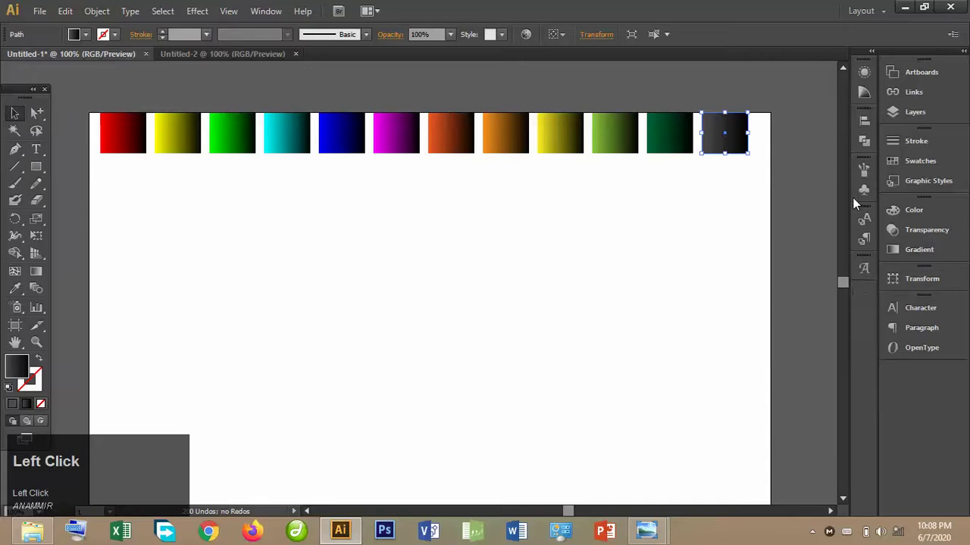
Select all twelve gradient rectangles and place a copy of the row directly below the original, with a small gap.
left_click(776, 102)
left_click_drag(97, 107, 747, 213)
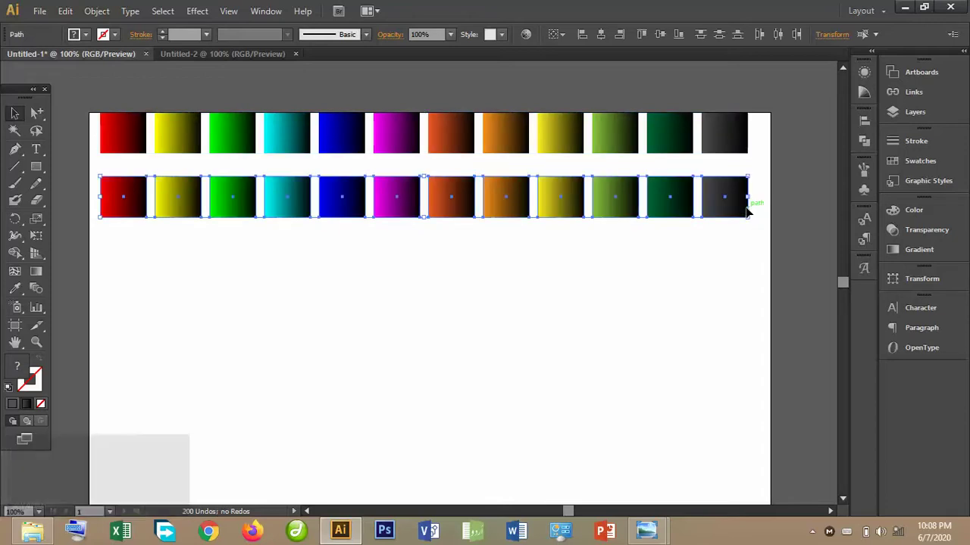
Show the gradient annotators on the twelve copied rectangles with the Gradient tool and open their gradient type choices.
left_click(37, 271)
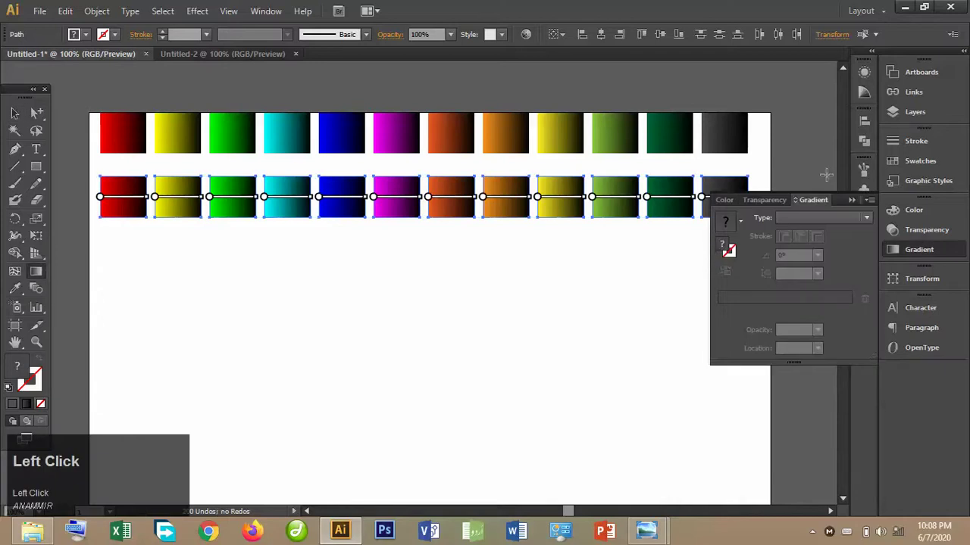
left_click(816, 222)
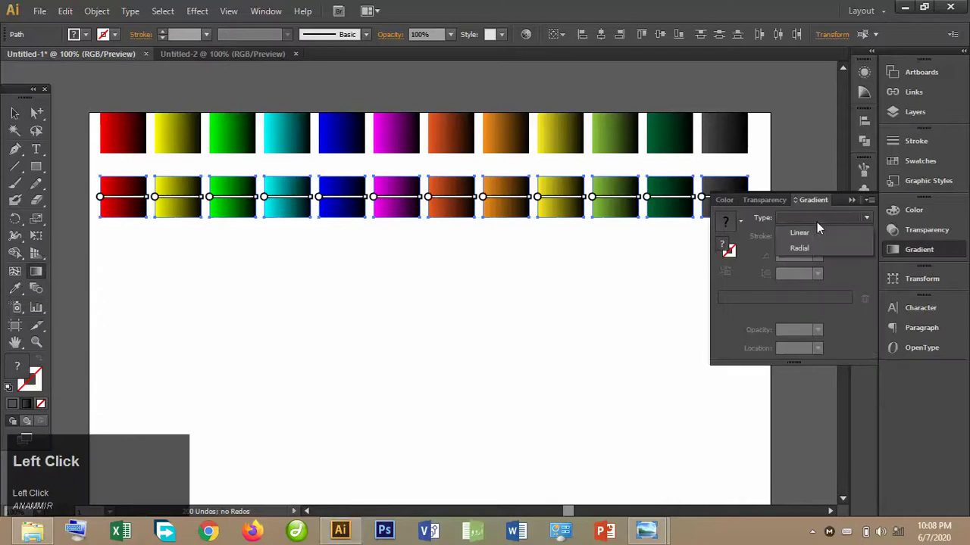
Try the Radial and Linear gradient types on all the second-row squares at once, and undo the changes.
left_click(816, 246)
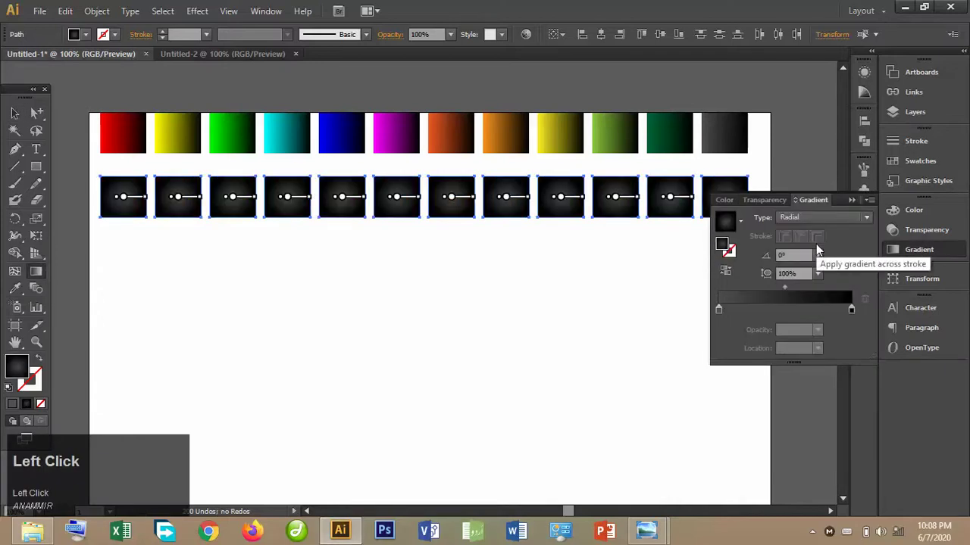
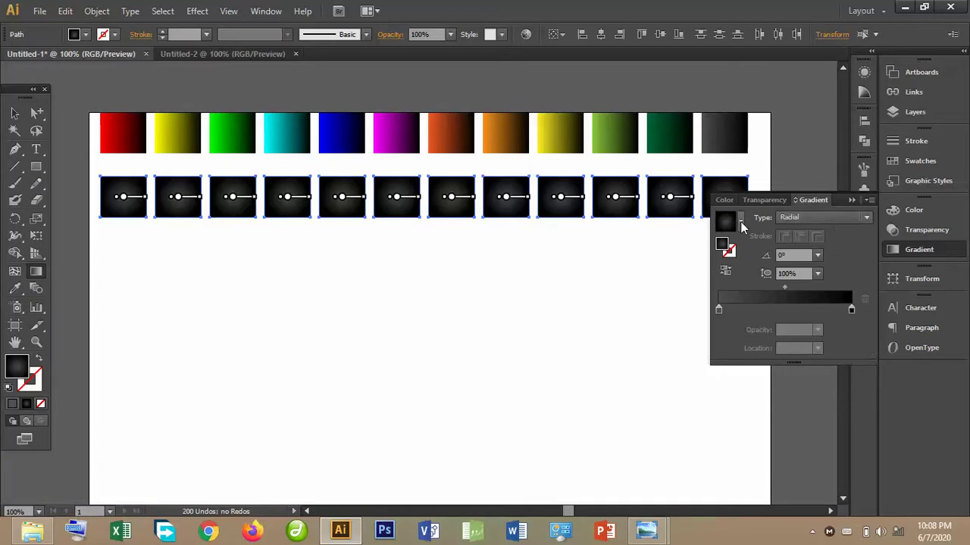
left_click(815, 218)
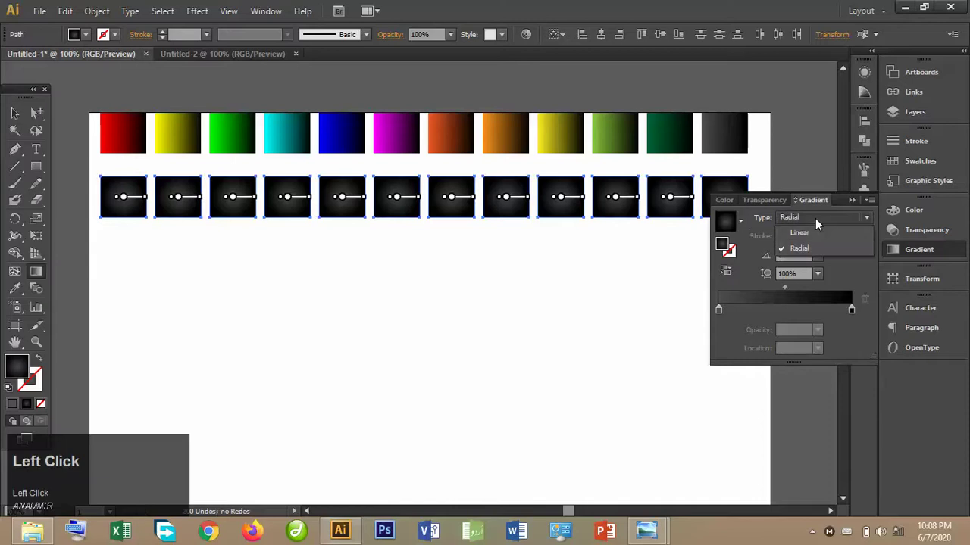
left_click(808, 232)
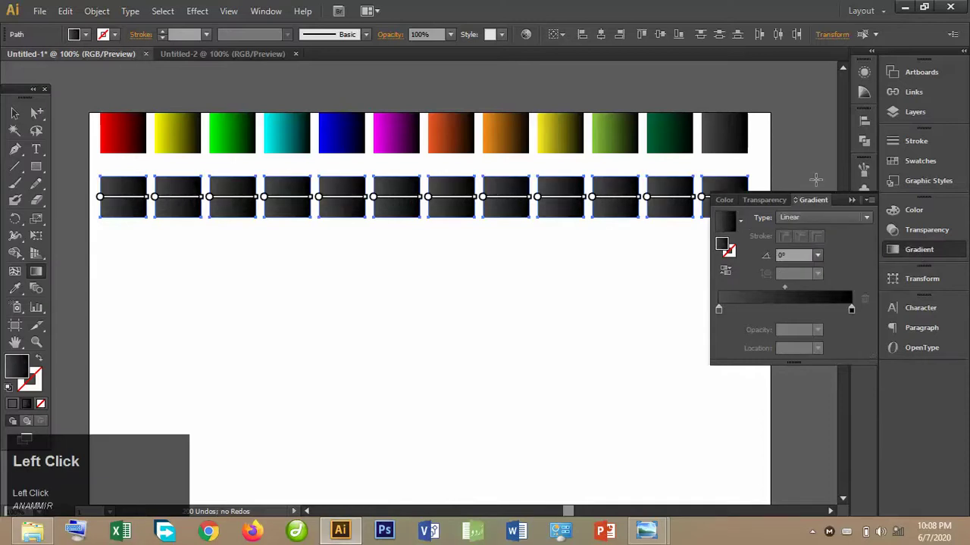
left_click(724, 230)
key("ctrl+z")
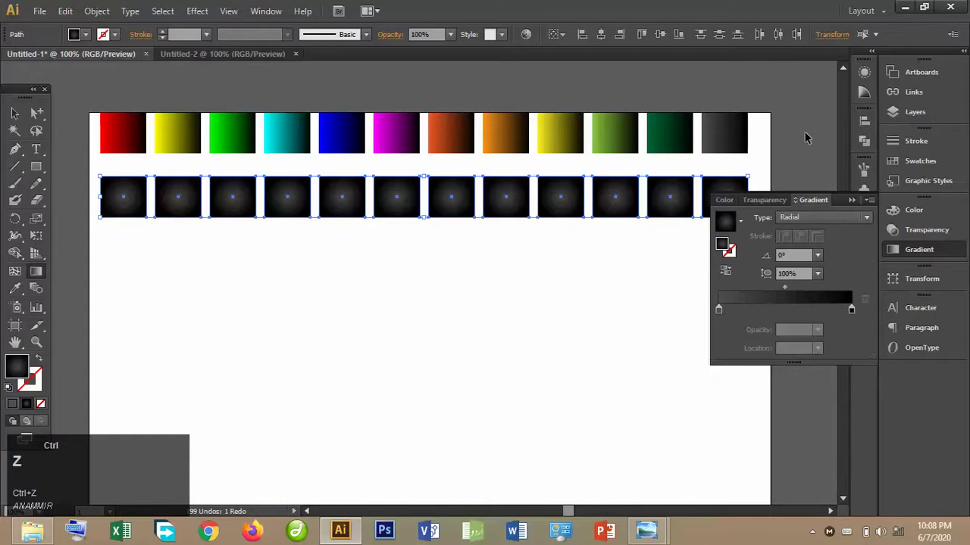
key("ctrl+z")
key("ctrl+z")
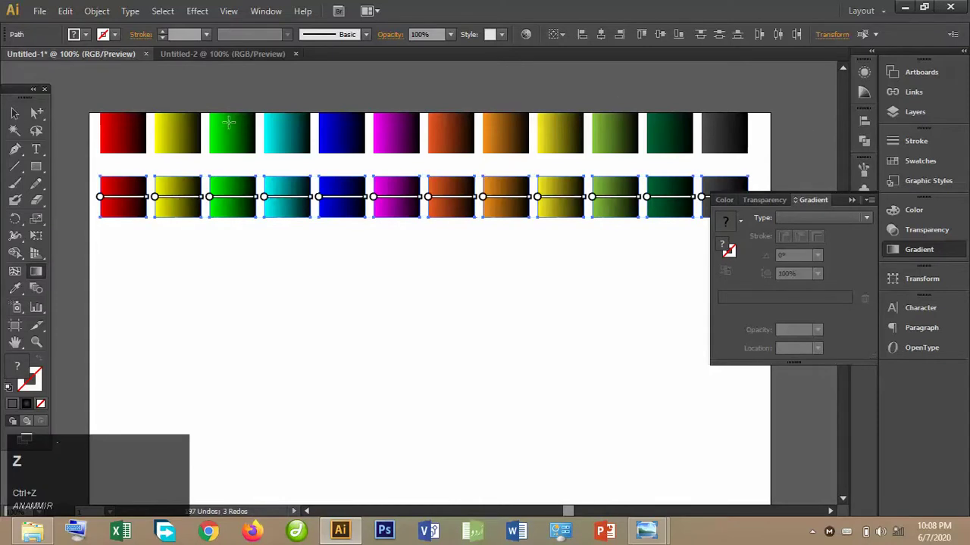
Set the gradient type of the red square in the second row to Radial.
left_click(14, 112)
left_click(122, 70)
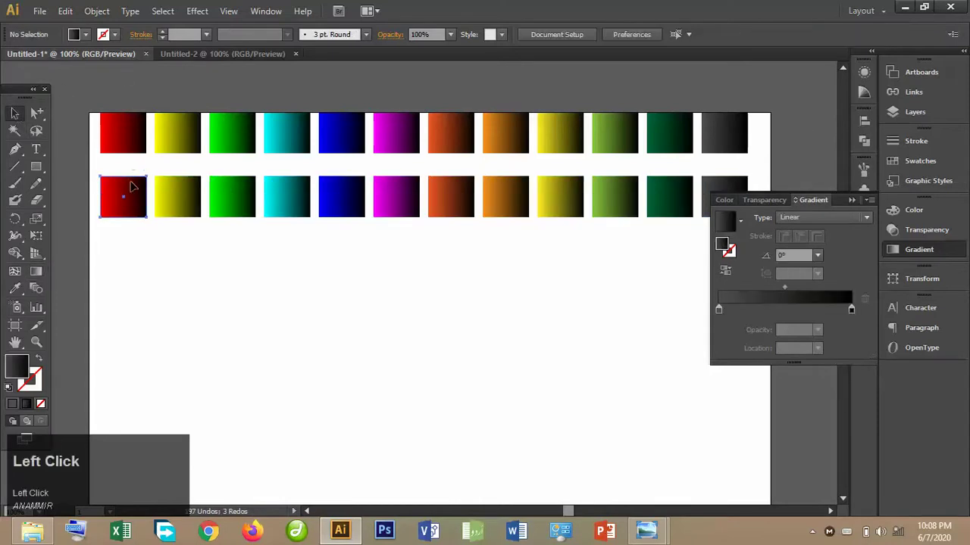
left_click(130, 184)
left_click(853, 219)
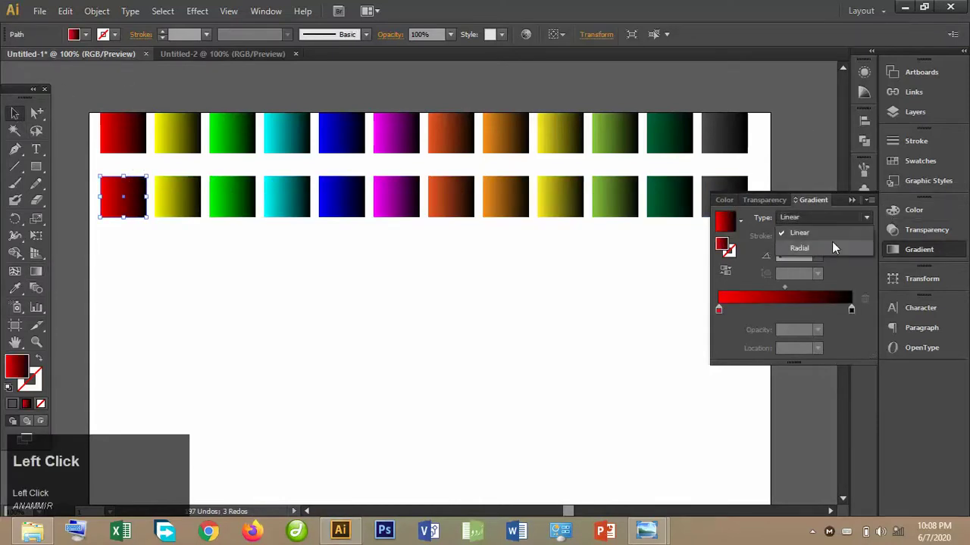
left_click(832, 244)
left_click(174, 193)
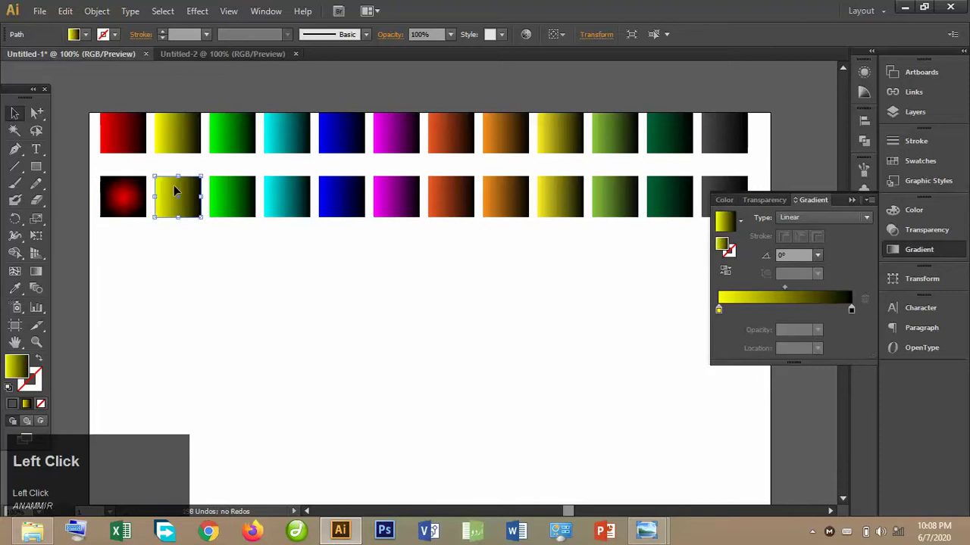
left_click(227, 194, "shift")
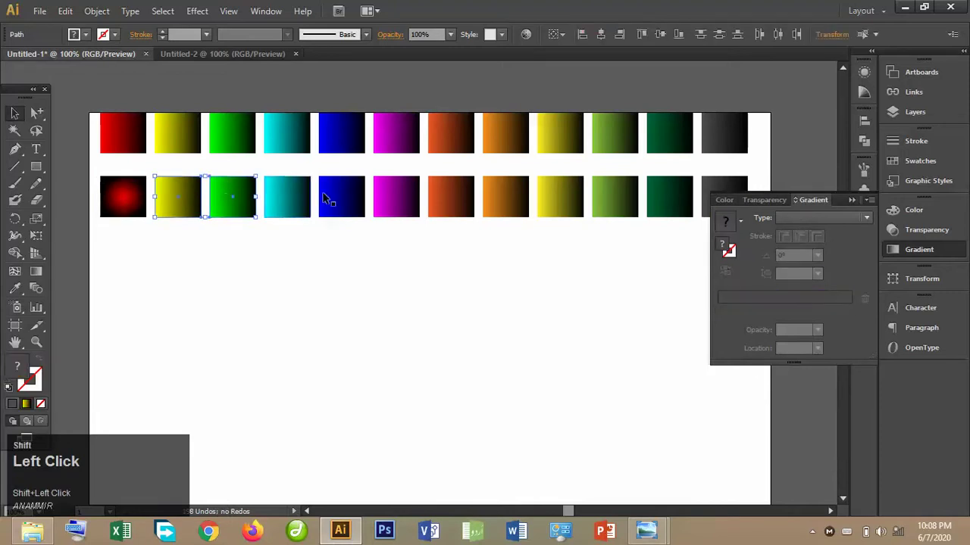
left_click(282, 197, "shift")
left_click(356, 198, "shift")
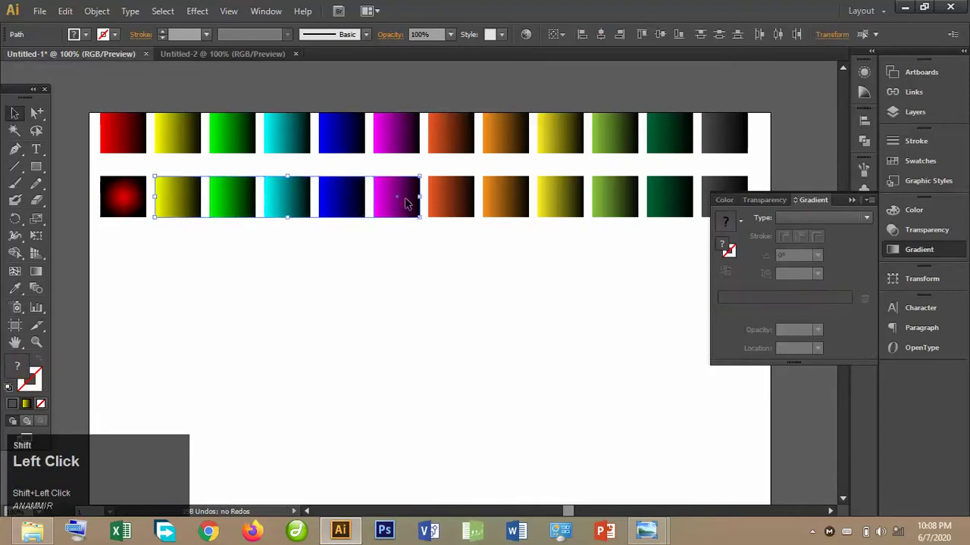
double_click(407, 203)
left_click(9, 71)
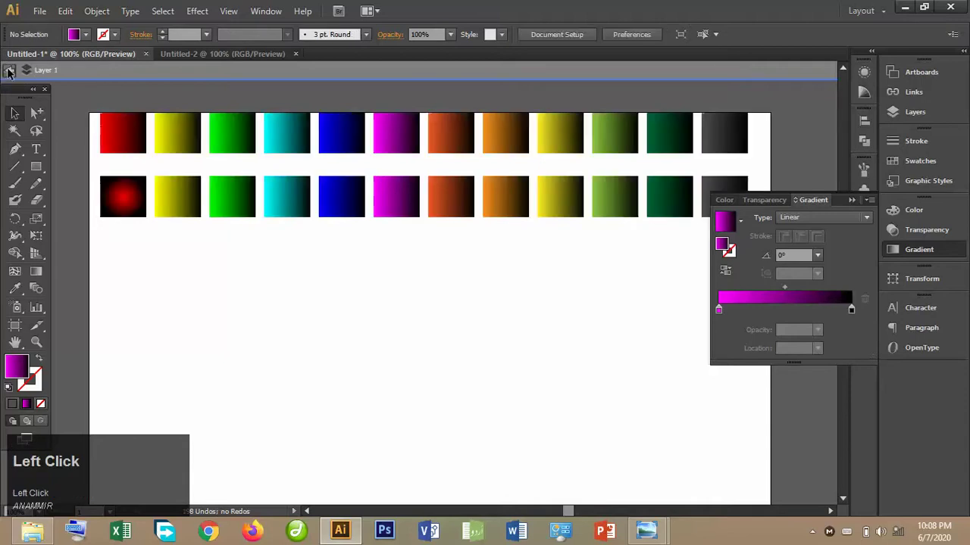
Try the Radial gradient type on the second-row squares from yellow through dark green together, and undo it.
left_click(851, 200)
left_click_drag(676, 226, 168, 209)
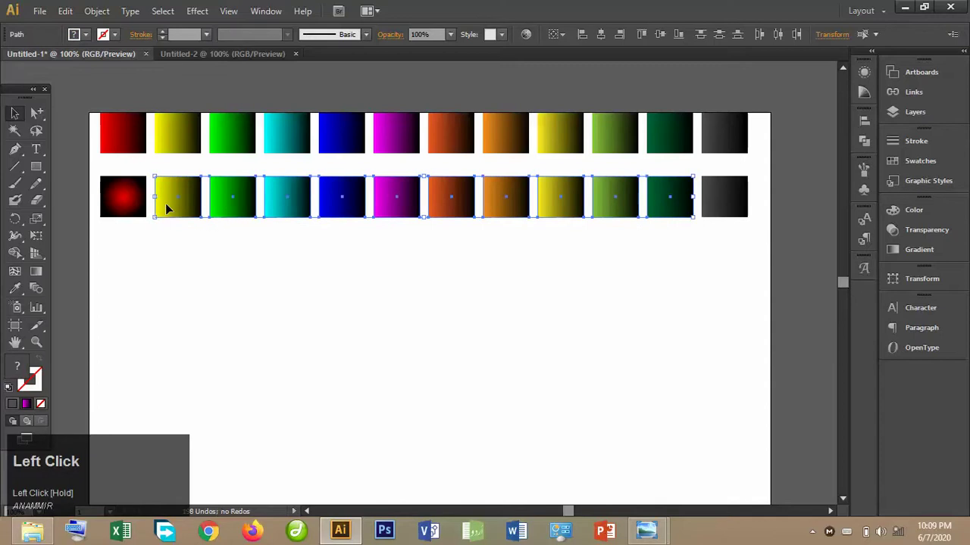
double_click(35, 272)
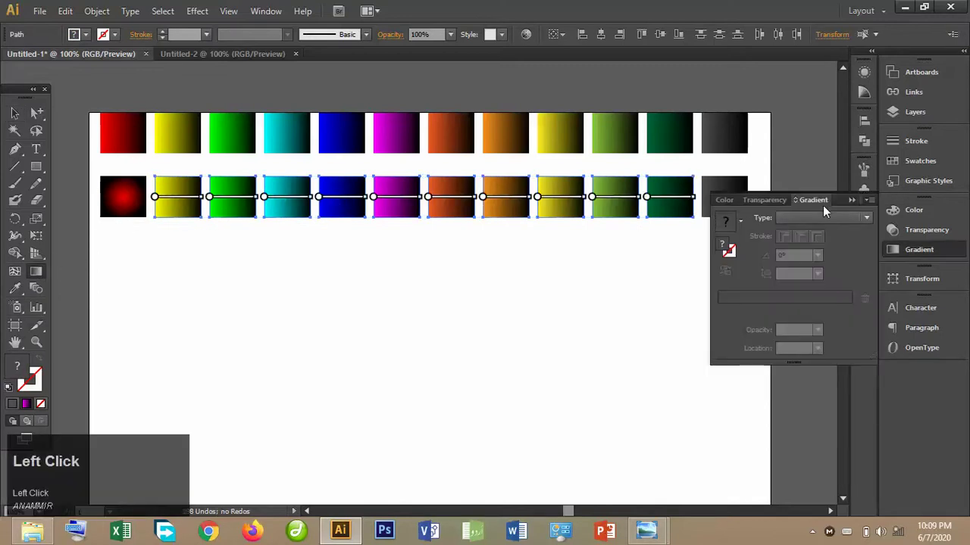
left_click(819, 220)
left_click(818, 244)
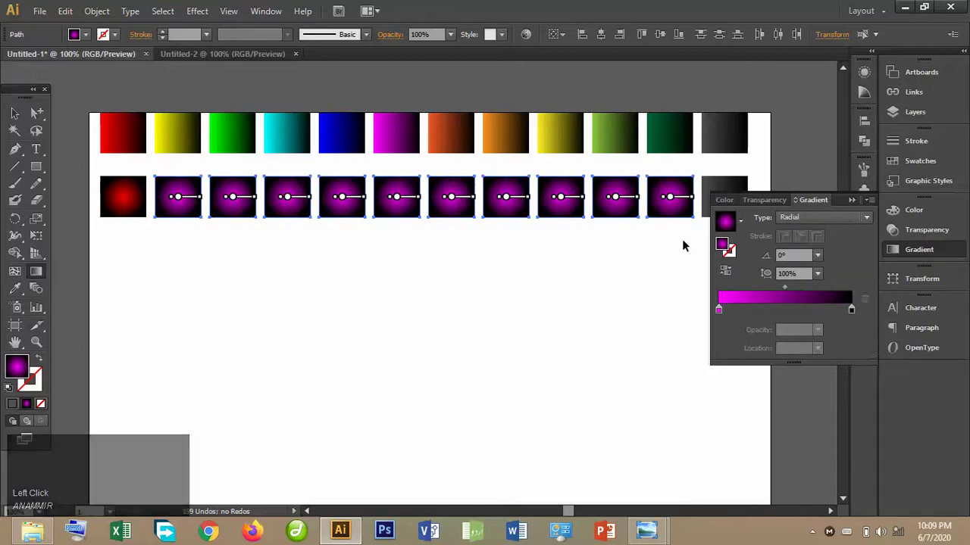
key("ctrl+z")
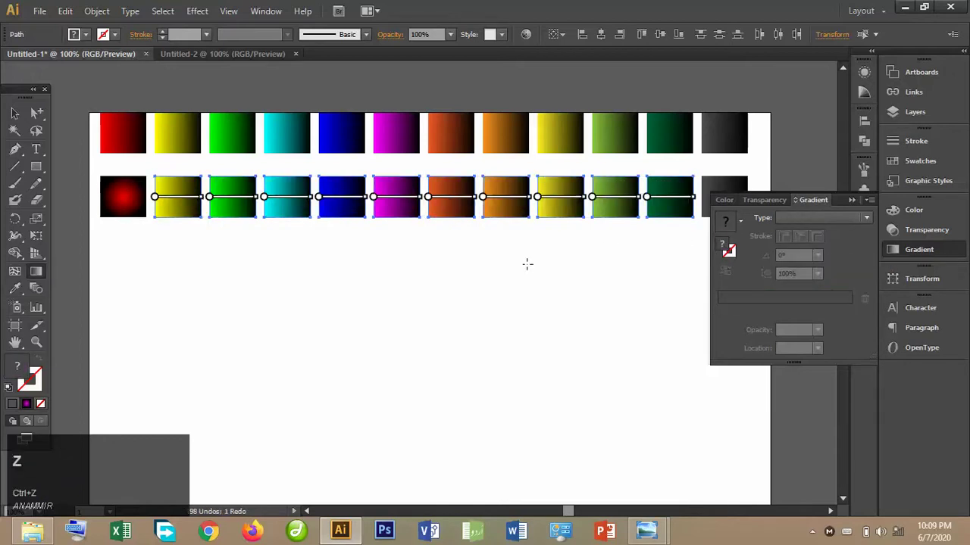
Set the gradient type of the first yellow square in the second row to Radial and deselect it.
left_click(14, 113)
left_click(180, 51)
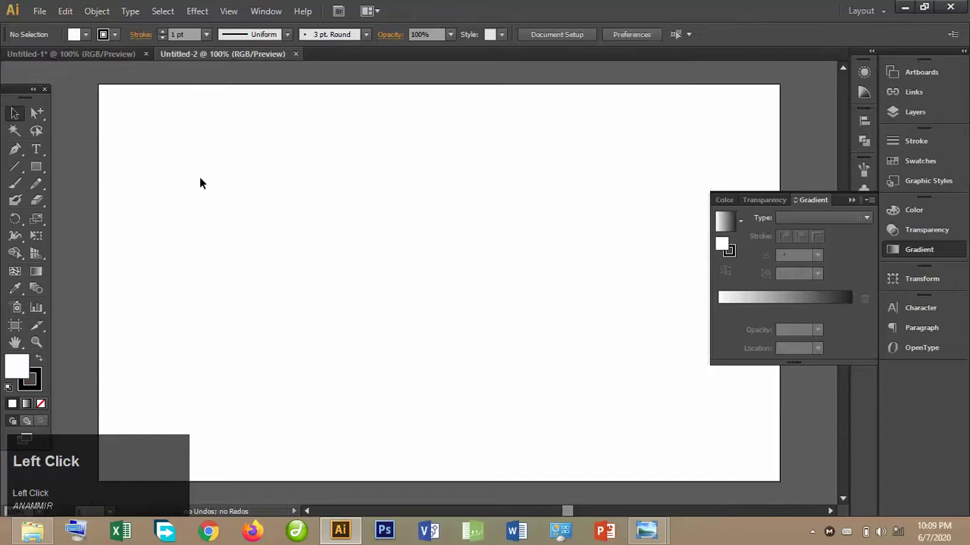
left_click(112, 51)
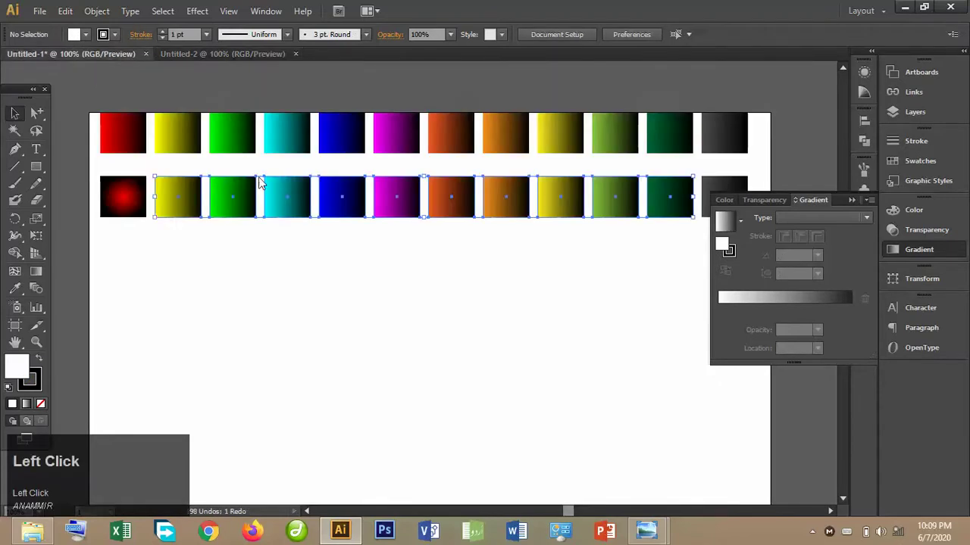
left_click(226, 272)
left_click(187, 217)
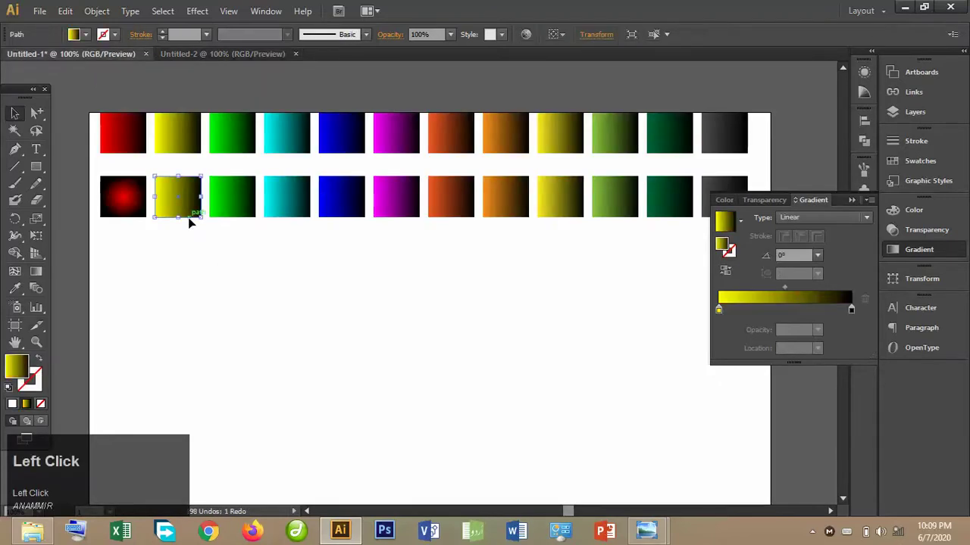
left_click(789, 221)
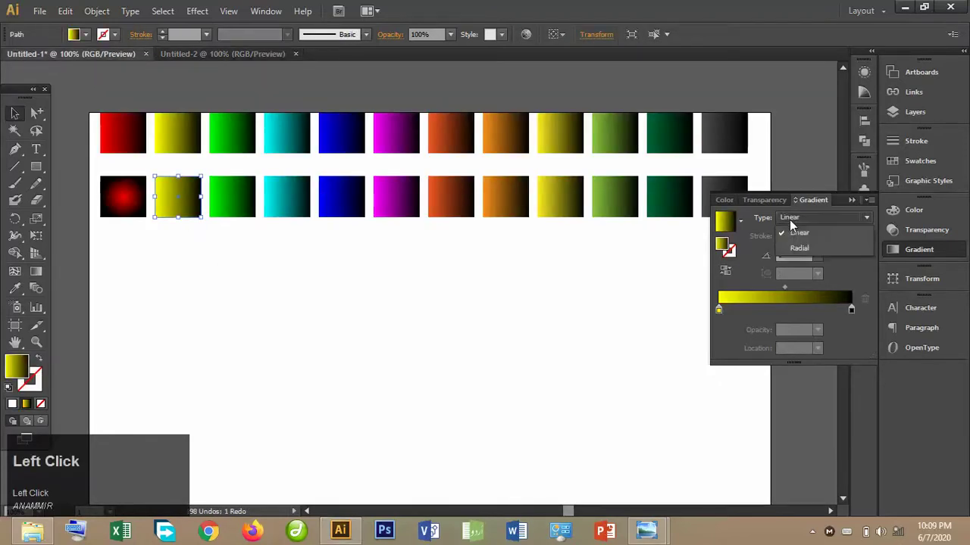
left_click(804, 247)
left_click(507, 282)
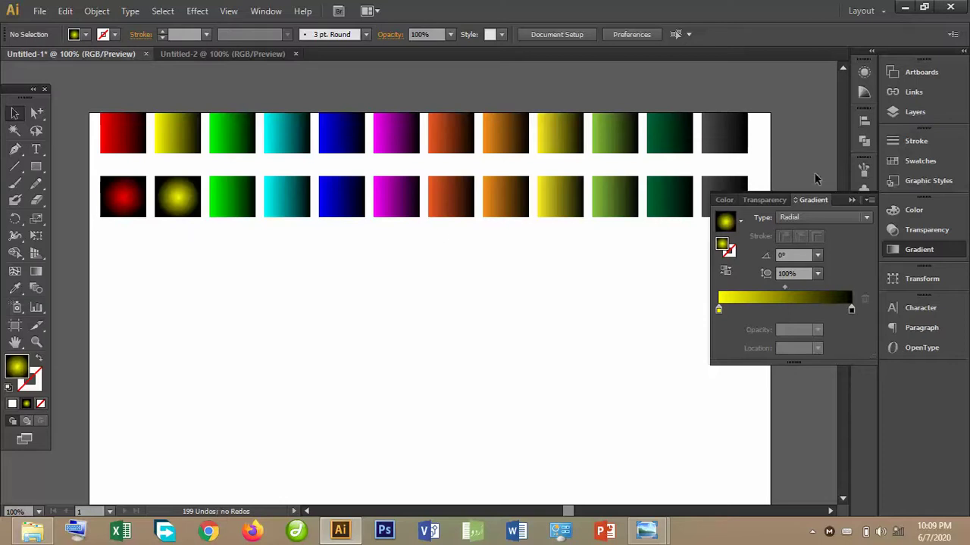
left_click(852, 200)
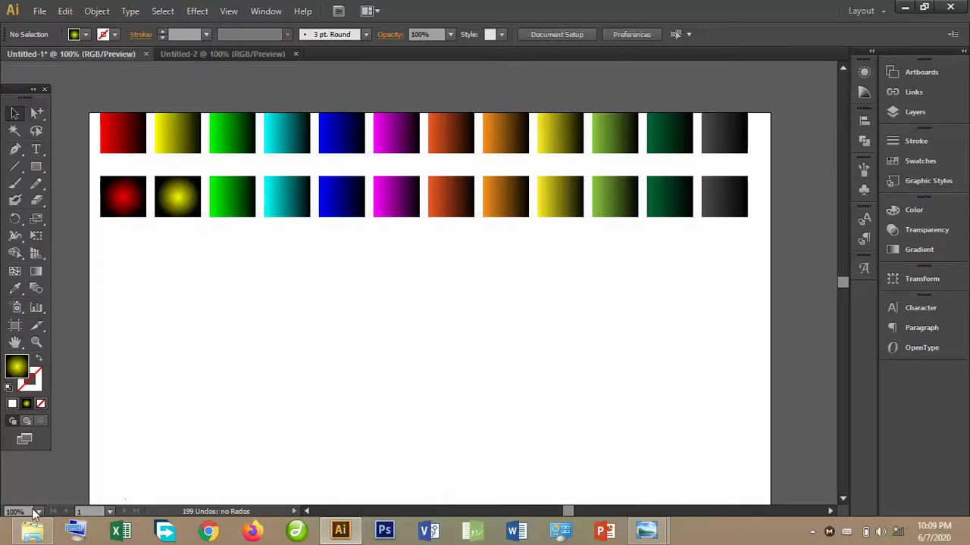
Open the pattern1 image from the AdobeIllustrator_professional logos folder in File Explorer and examine its line pattern up close.
left_click(32, 531)
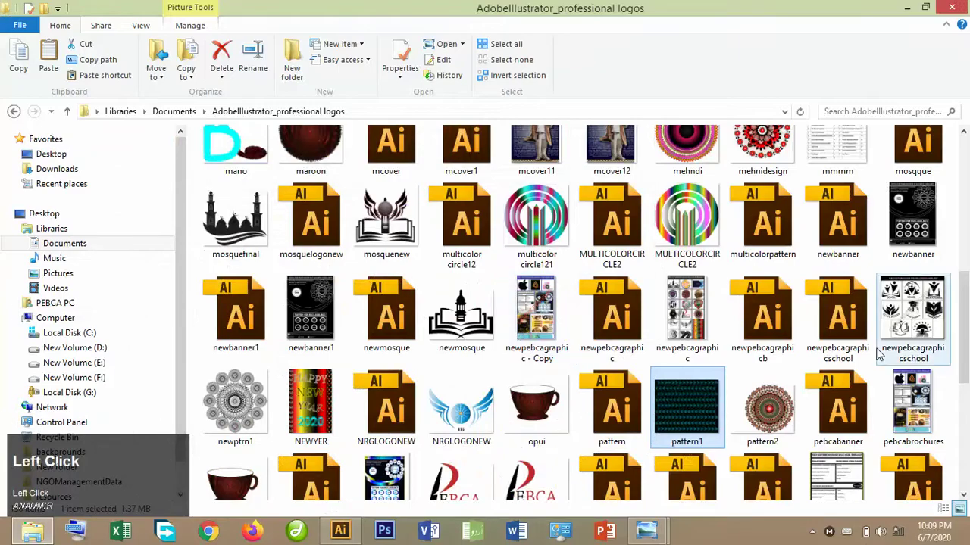
double_click(677, 413)
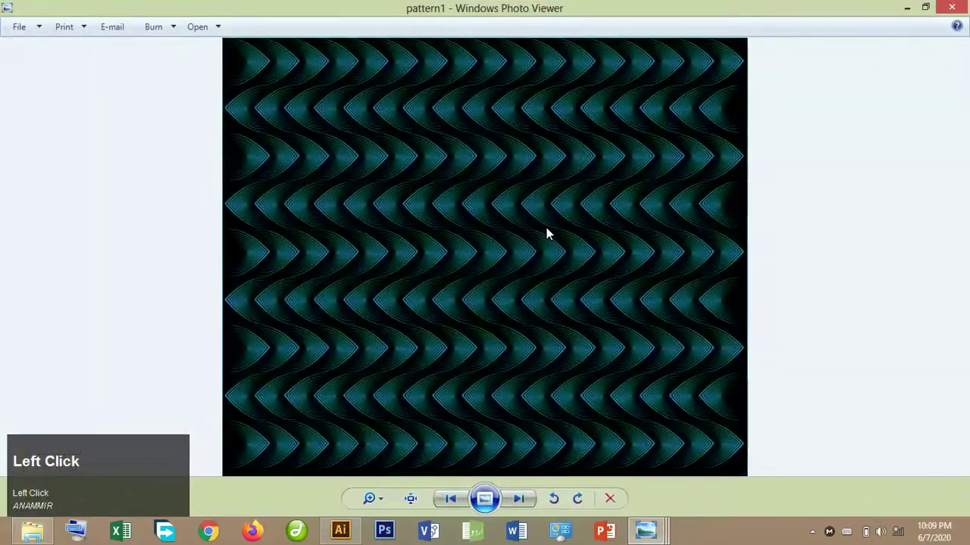
key("ctrl+equal")
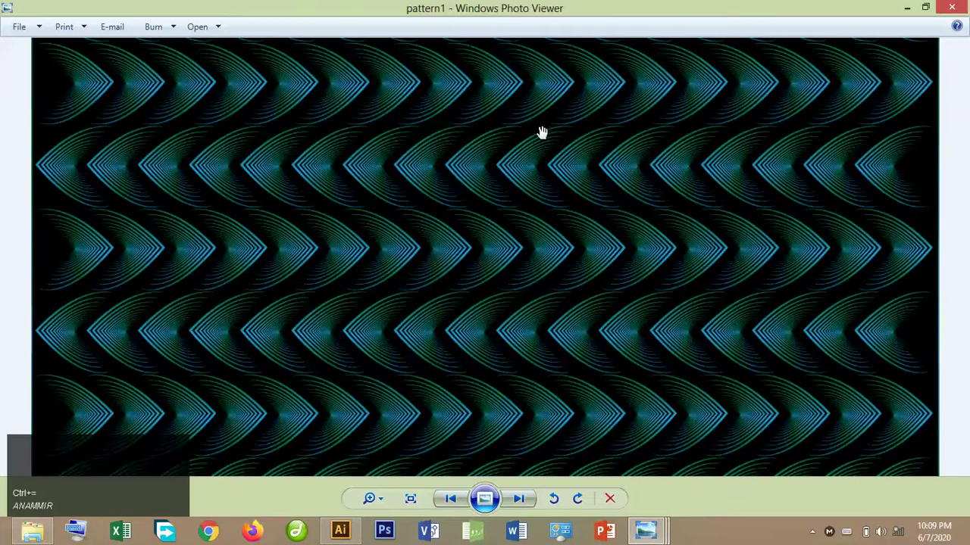
left_click_drag(541, 132, 560, 367)
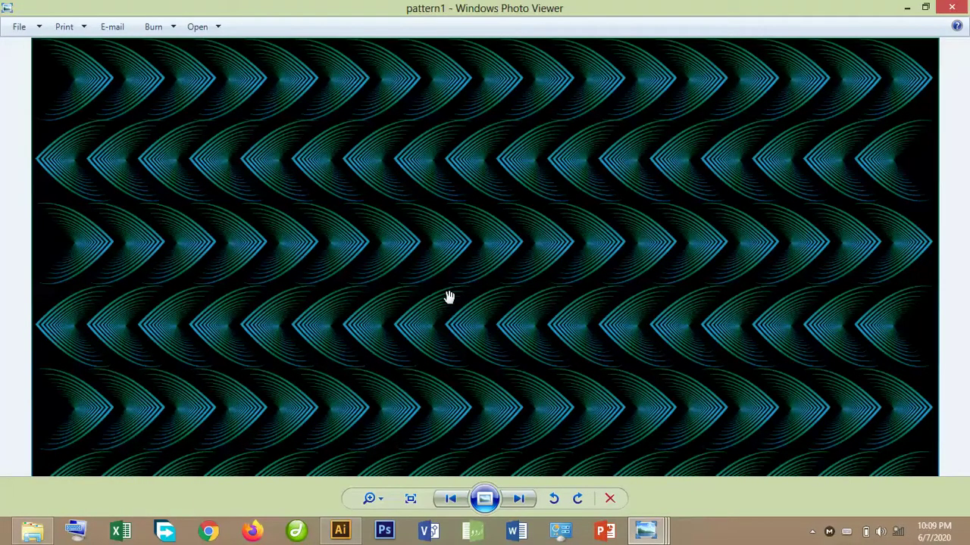
key("ctrl+minus")
key("ctrl+minus")
key("ctrl+minus")
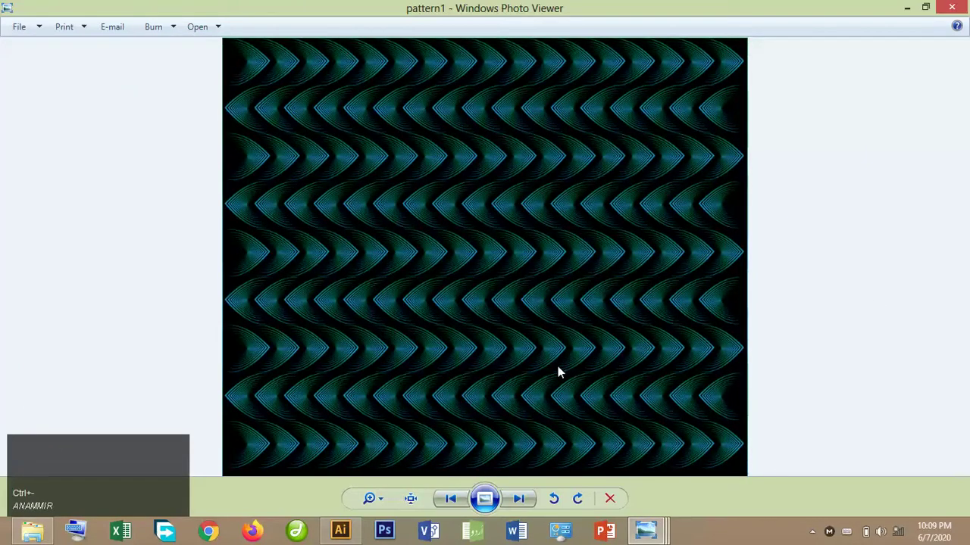
Switch back to Illustrator and draw a large circle with the Ellipse tool left of centre on the Untitled-2 artboard.
left_click(345, 531)
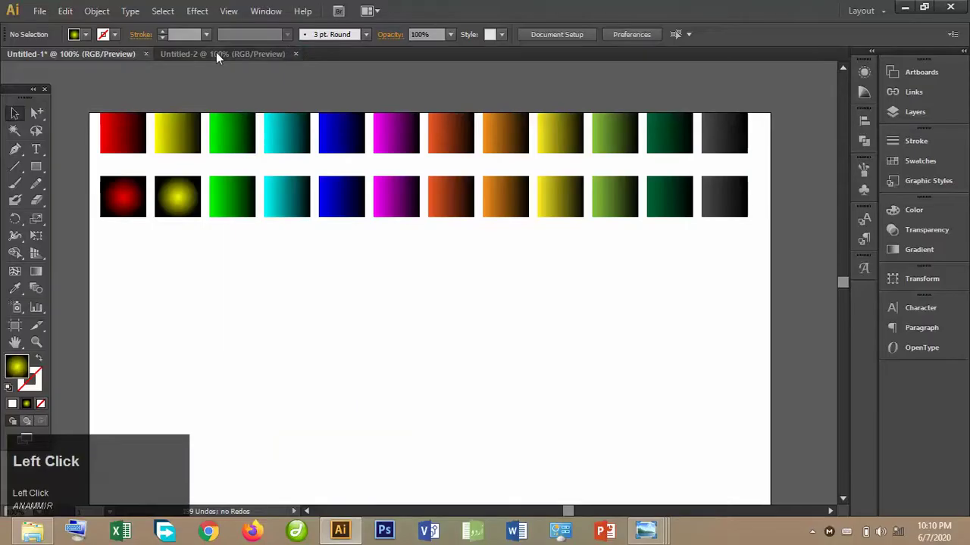
left_click(216, 50)
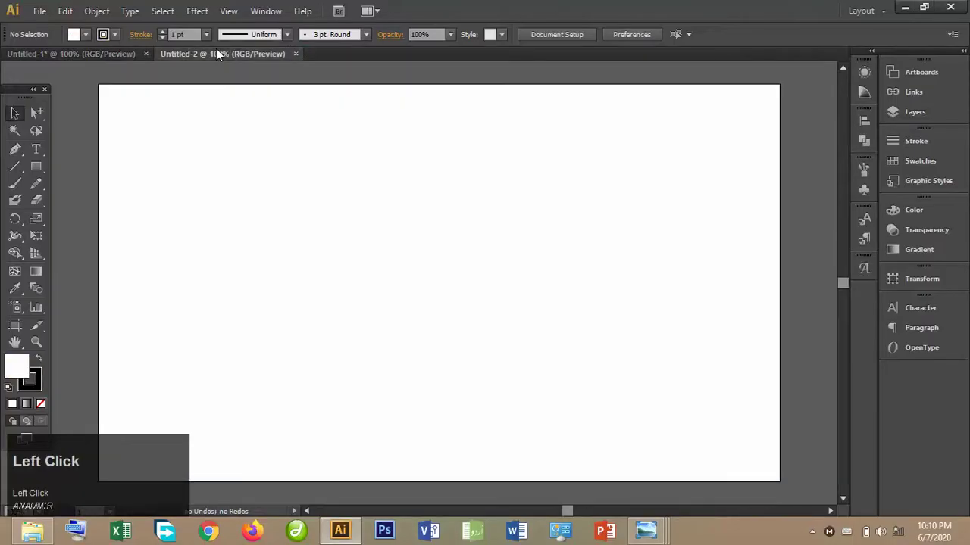
left_click(32, 166)
left_click_drag(32, 166, 126, 199)
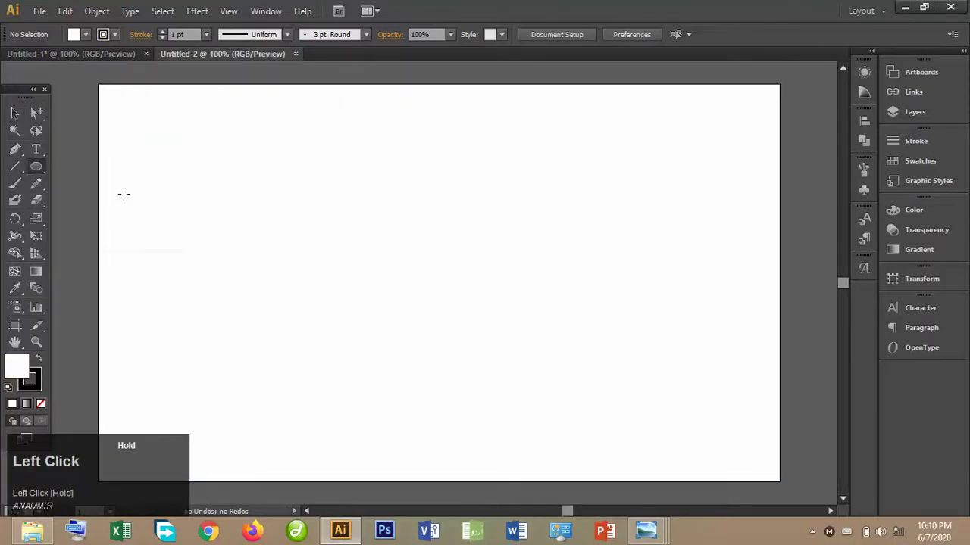
left_click_drag(249, 186, 463, 368)
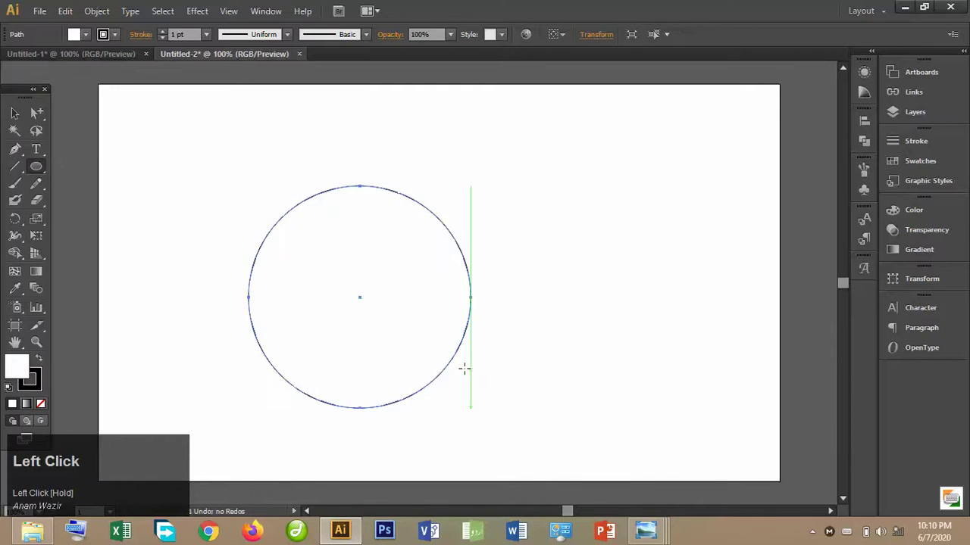
left_click(14, 113)
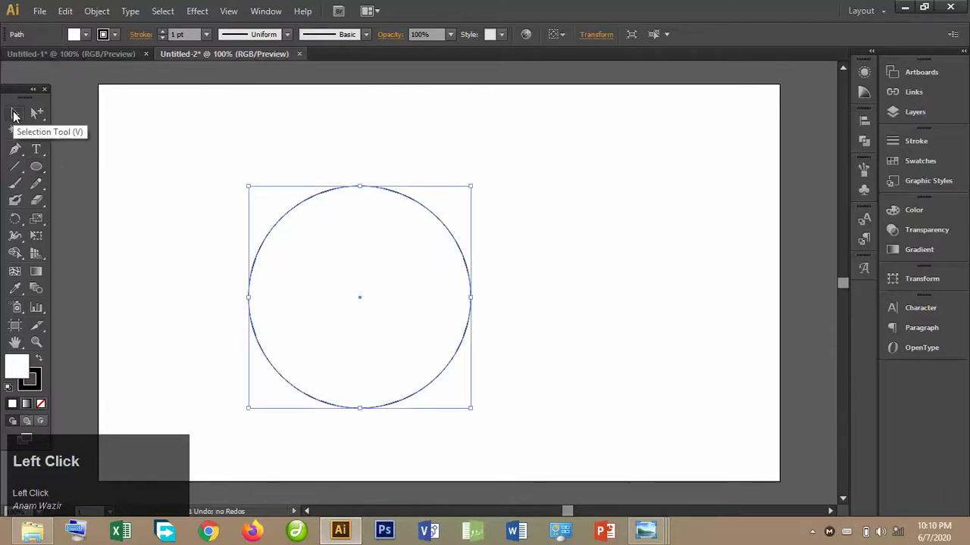
Copy the first red and yellow squares of both rows from Untitled-1 to the upper-right area of the Untitled-2 artboard.
left_click(74, 52)
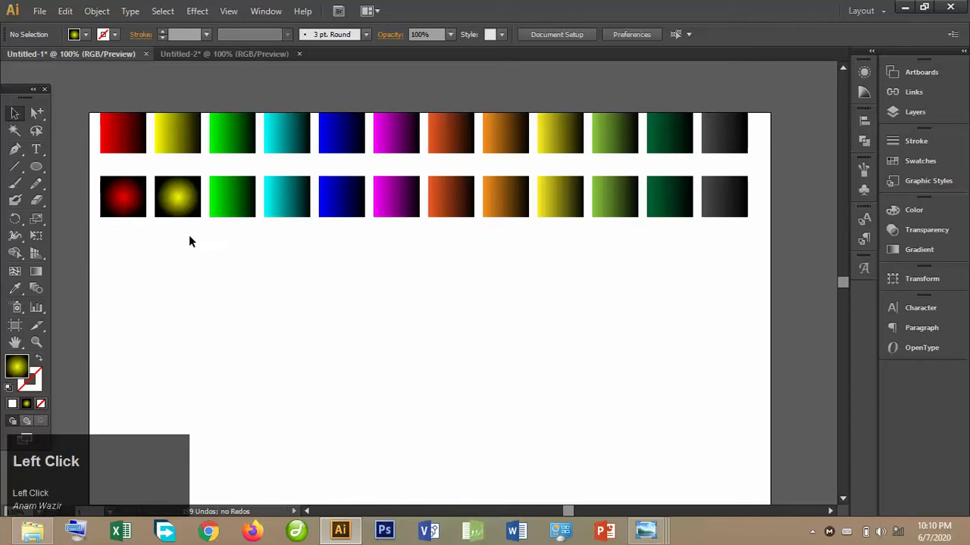
left_click_drag(188, 235, 93, 92)
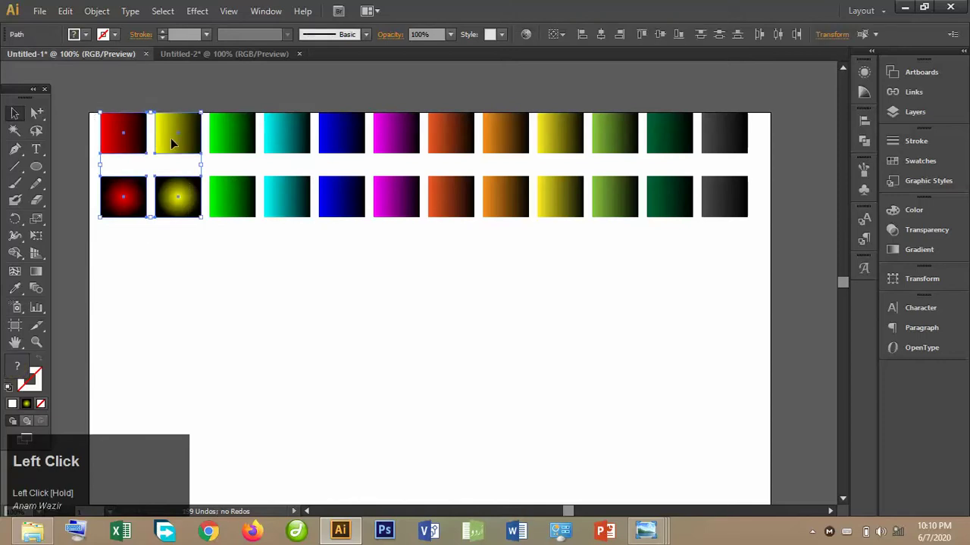
left_click_drag(172, 144, 689, 138)
left_click(608, 300)
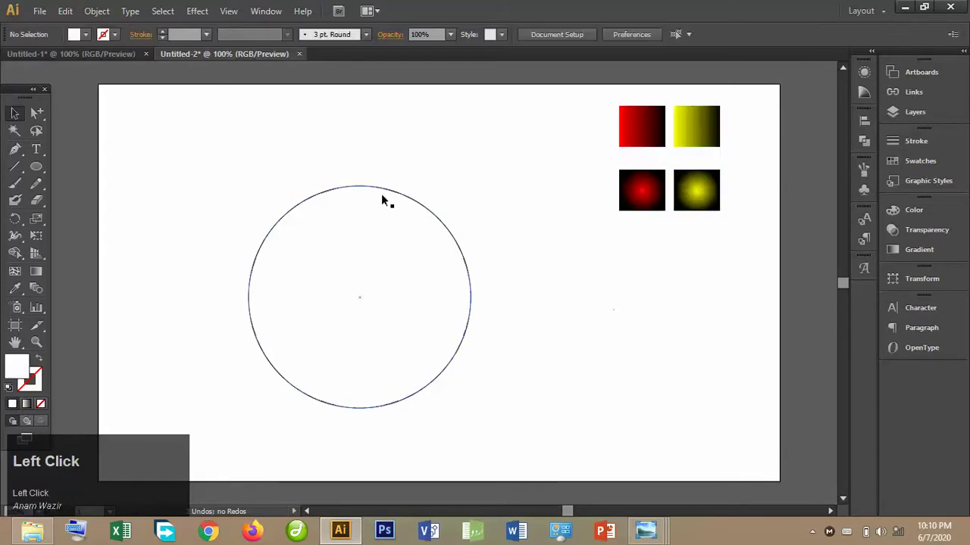
Fill the large circle with the red radial gradient sampled from the second-row square, and move it slightly up and to the right.
left_click(383, 194)
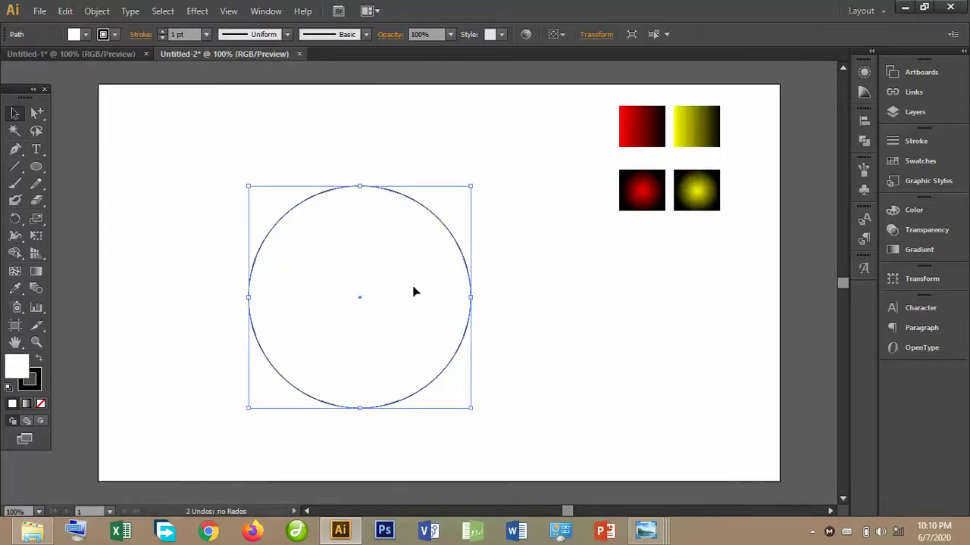
left_click(17, 289)
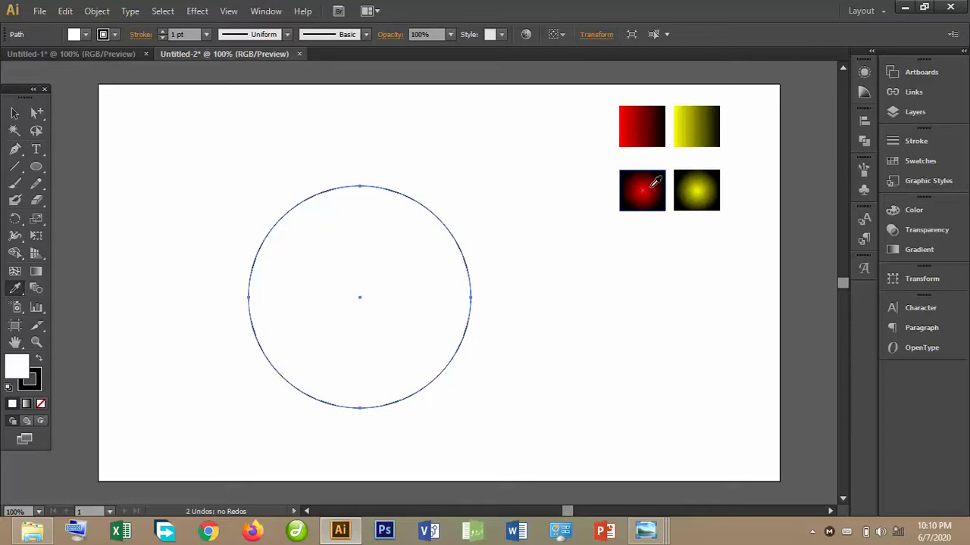
left_click(656, 182)
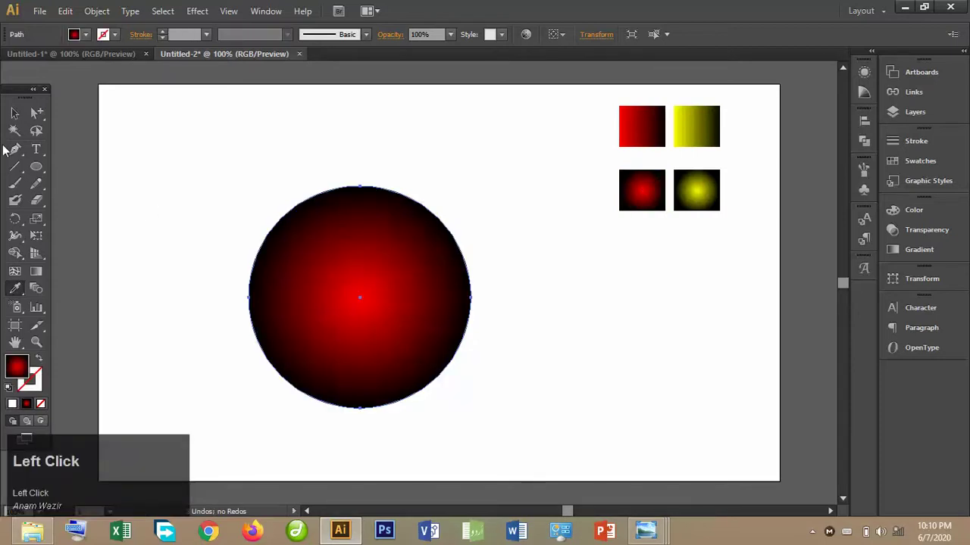
left_click(15, 112)
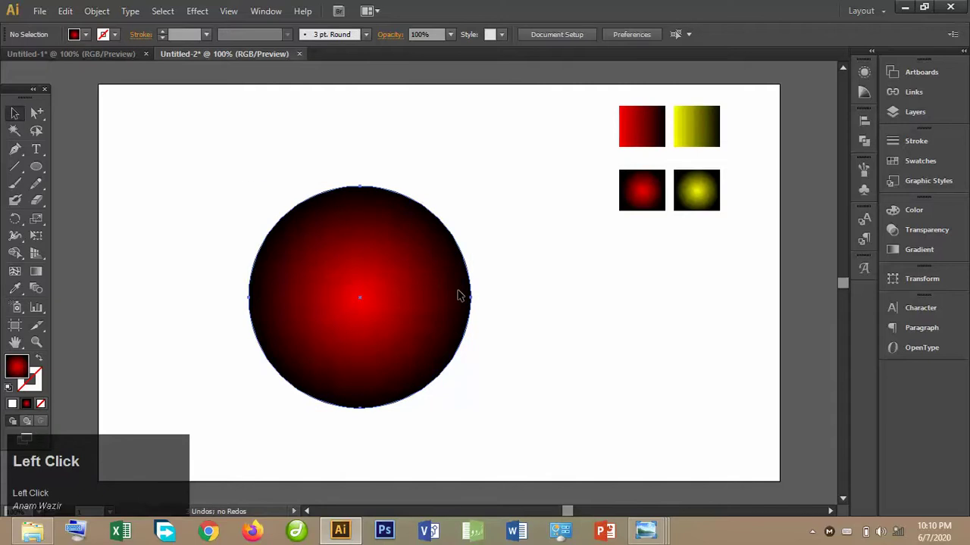
left_click_drag(459, 296, 485, 245)
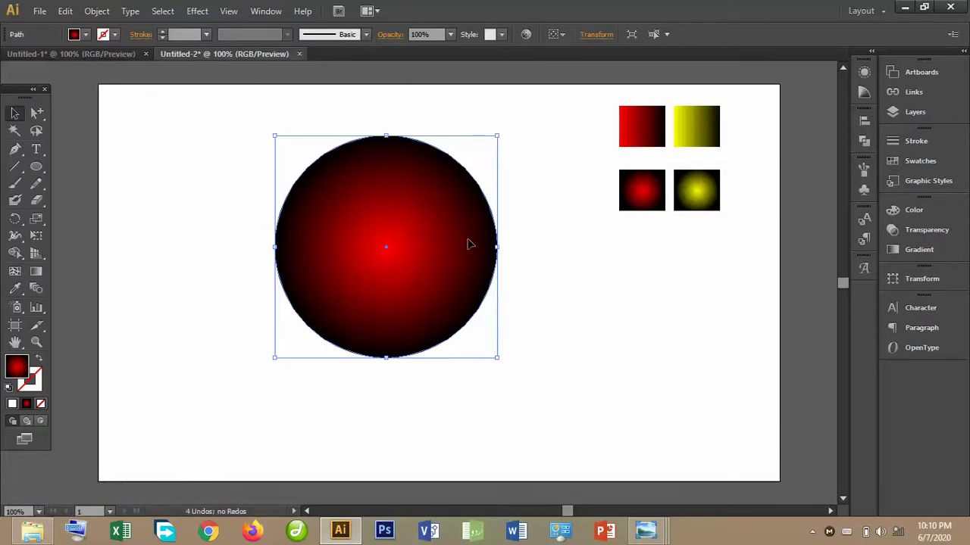
Duplicate the red circle so the copy overlaps its right side, and fill the copy with the sampled yellow radial gradient.
left_click_drag(468, 244, 542, 266)
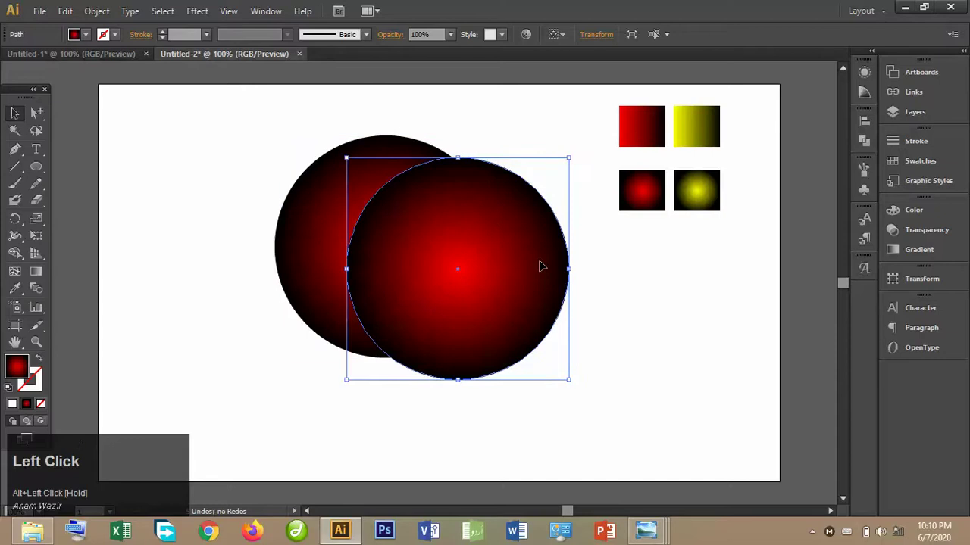
left_click(14, 287)
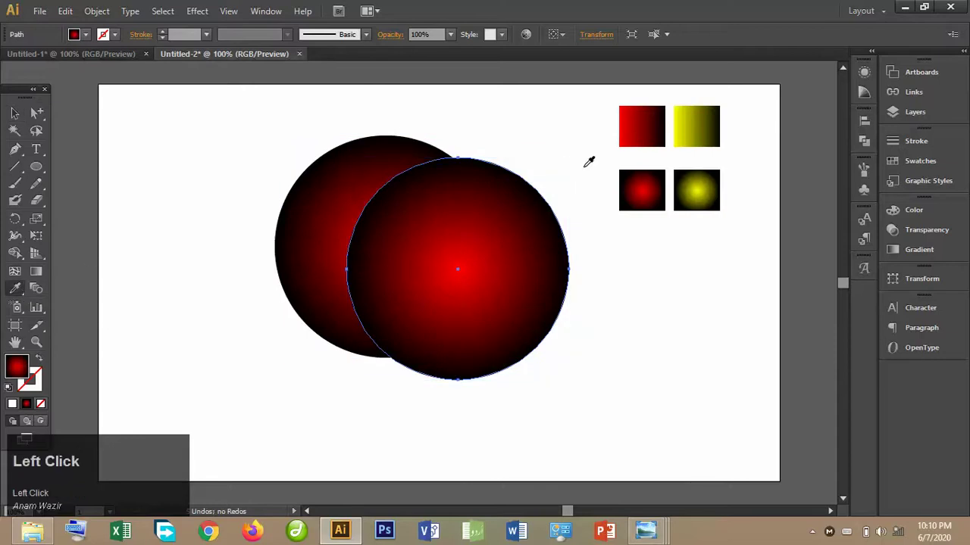
left_click(695, 177)
left_click(14, 112)
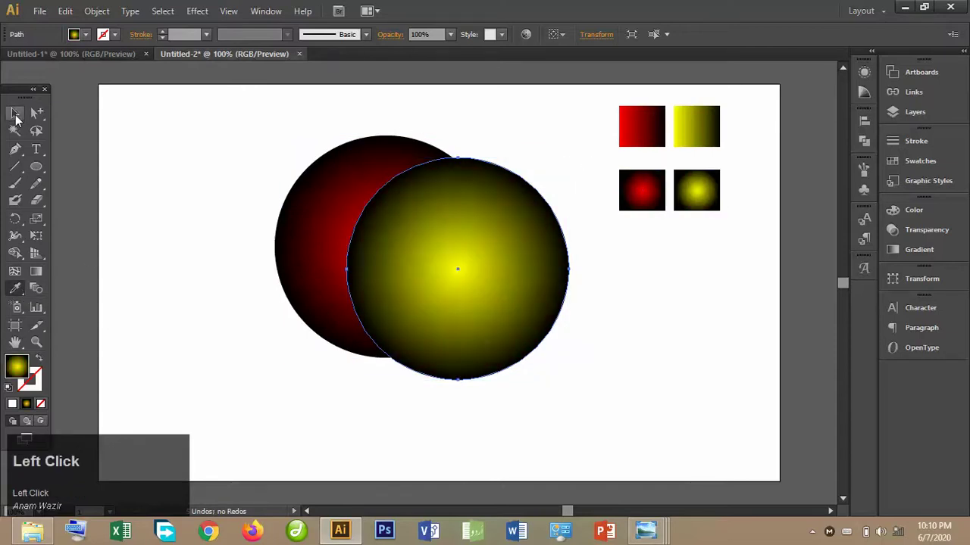
Reposition the red and yellow circles level with each other, still overlapping, and select both.
left_click_drag(287, 253, 290, 283)
left_click_drag(561, 268, 531, 276)
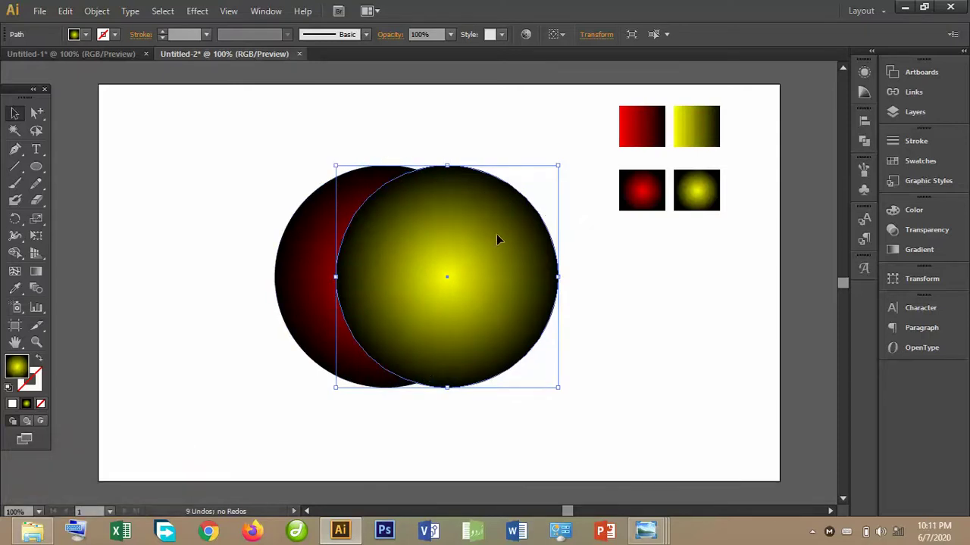
left_click_drag(249, 155, 478, 303)
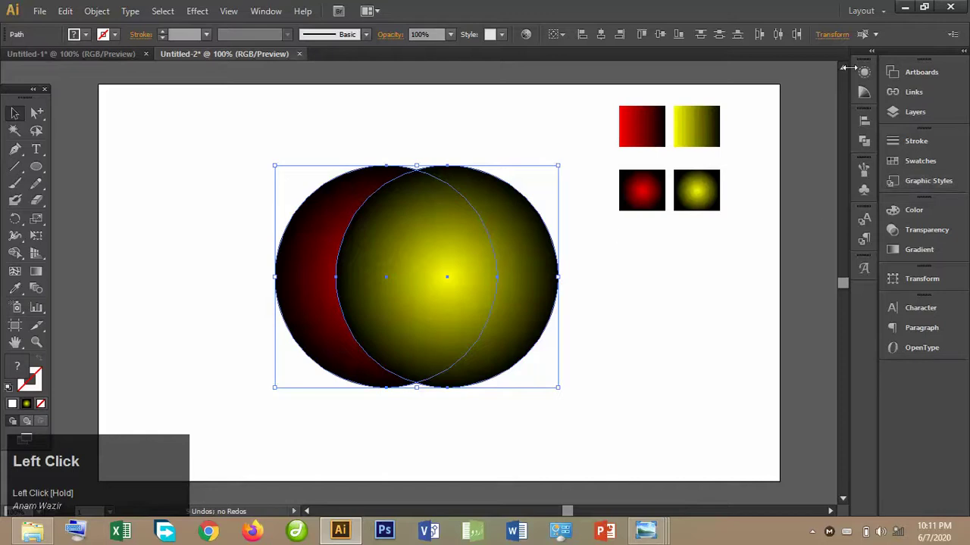
Switch the workspace to Essentials and back to Layout.
left_click(862, 12)
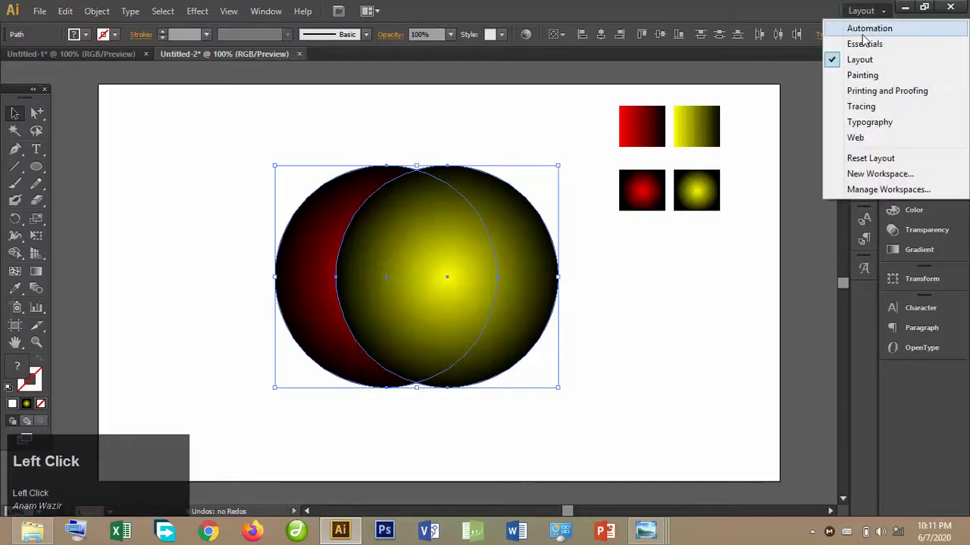
left_click(867, 45)
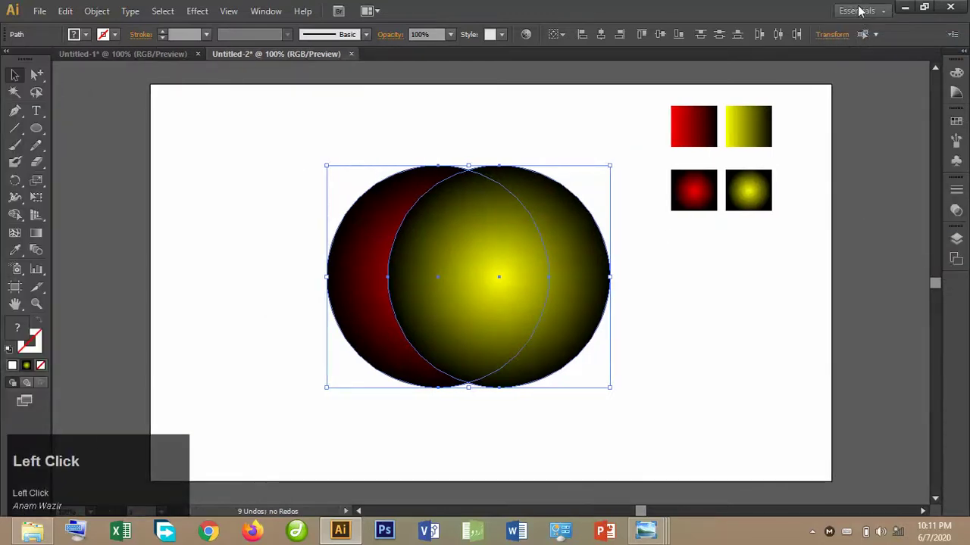
left_click(860, 10)
left_click(871, 60)
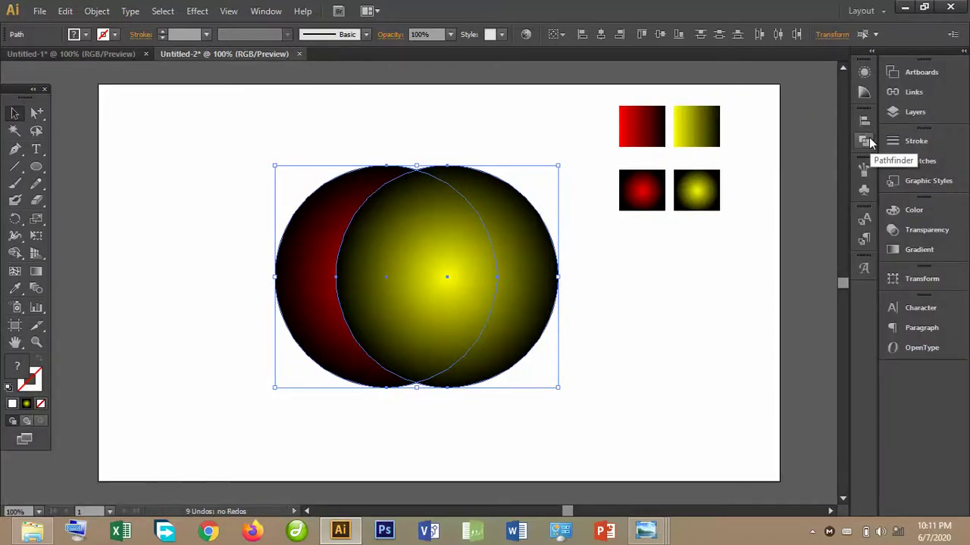
Try the Pathfinder shape modes Unite and Minus Front on the two overlapping circles, undoing each one.
left_click(865, 141)
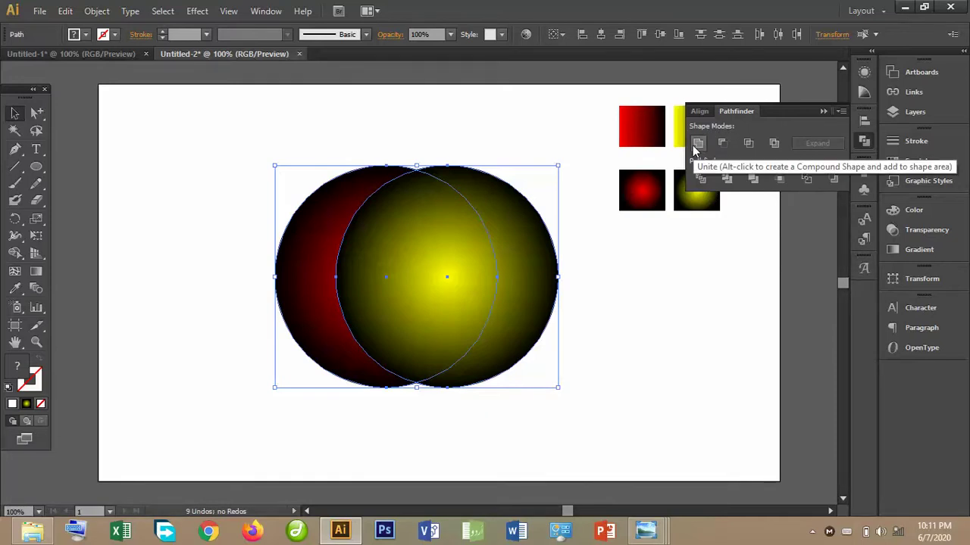
left_click(695, 147)
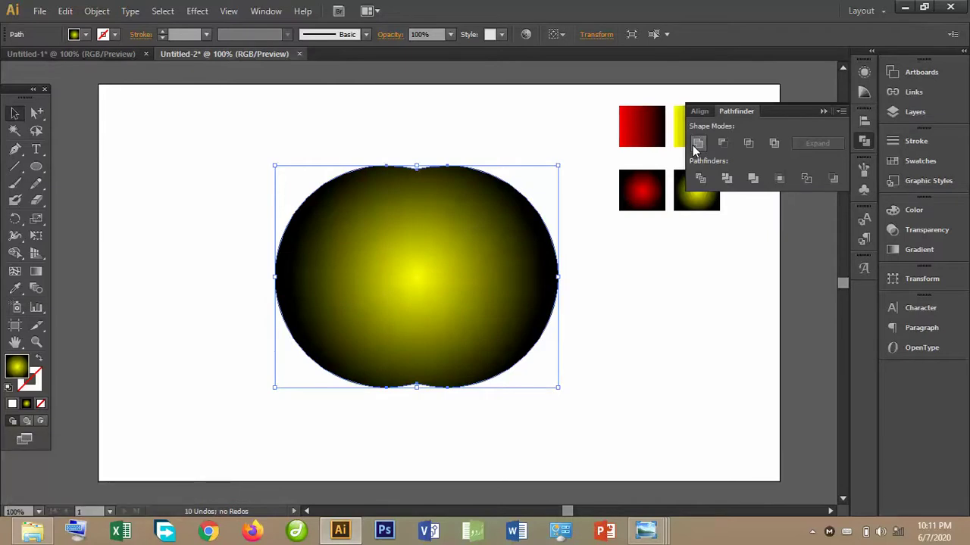
key("ctrl+z")
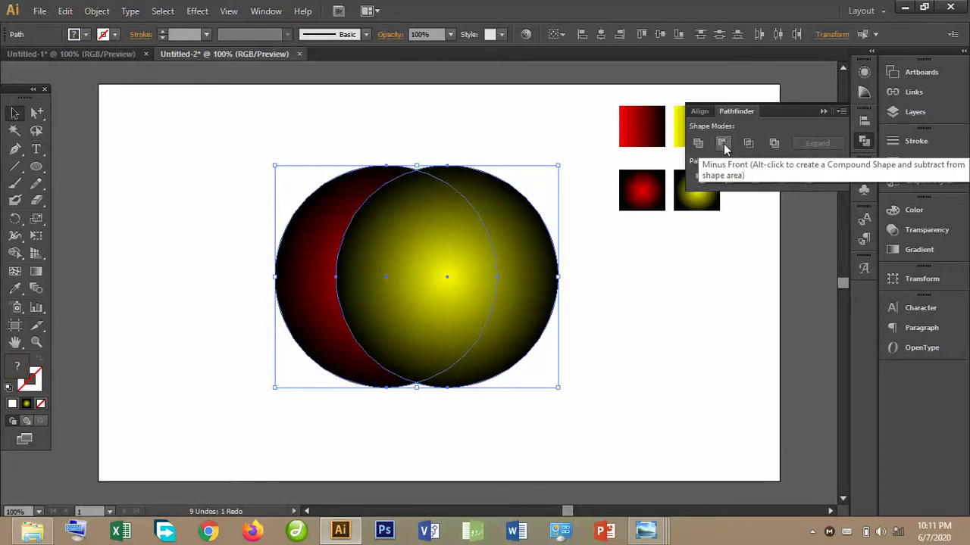
left_click(724, 144)
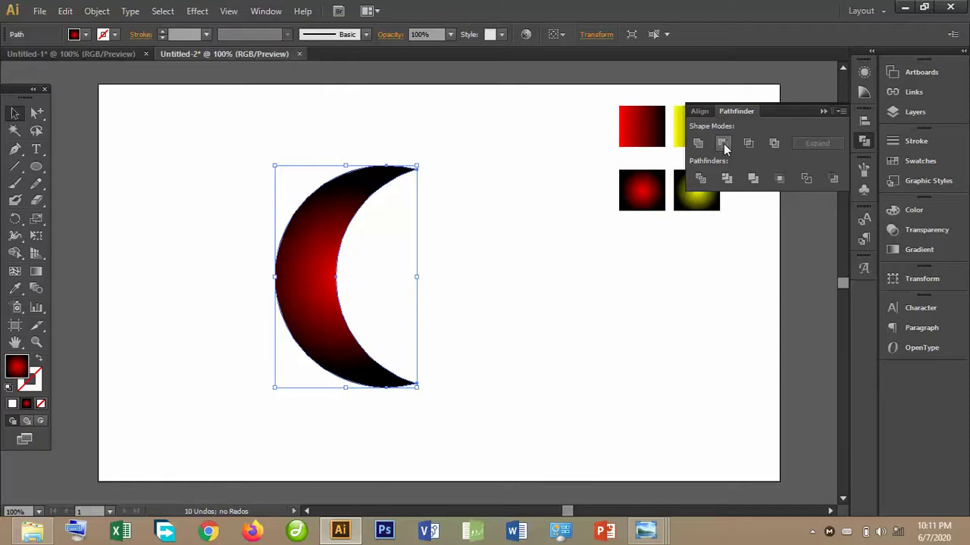
key("ctrl+z")
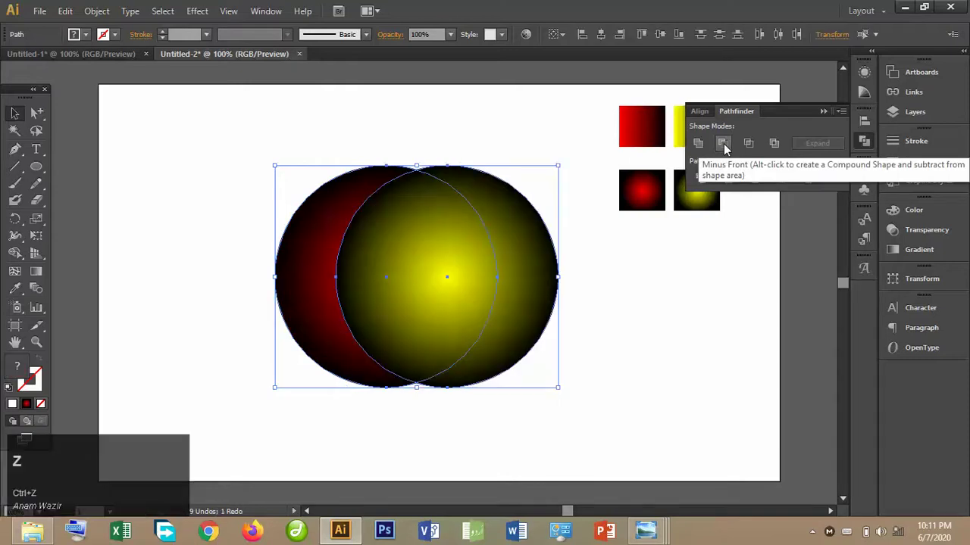
Try the Pathfinder shape modes Intersect and Exclude on the two overlapping circles, undoing each one.
left_click(752, 144)
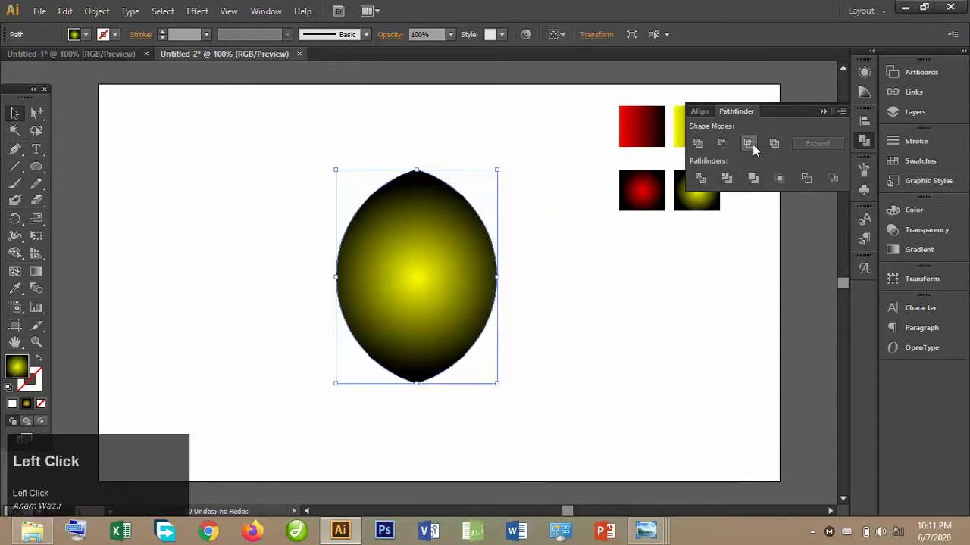
key("ctrl+z")
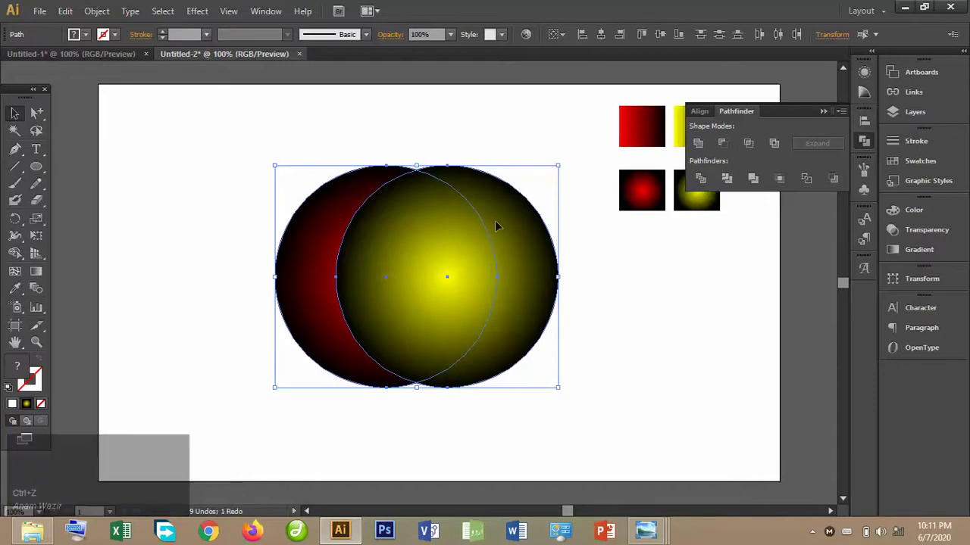
left_click(749, 143)
key("ctrl+z")
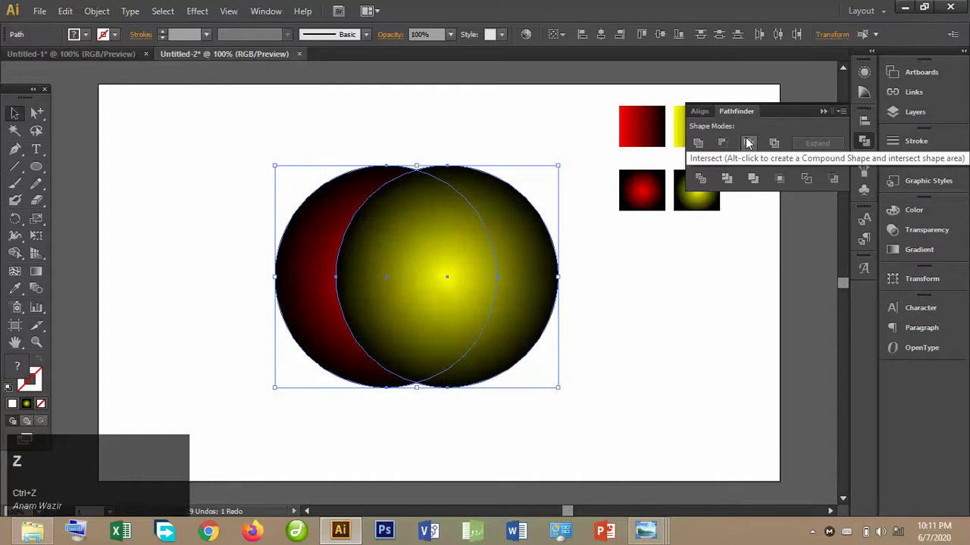
left_click(774, 144)
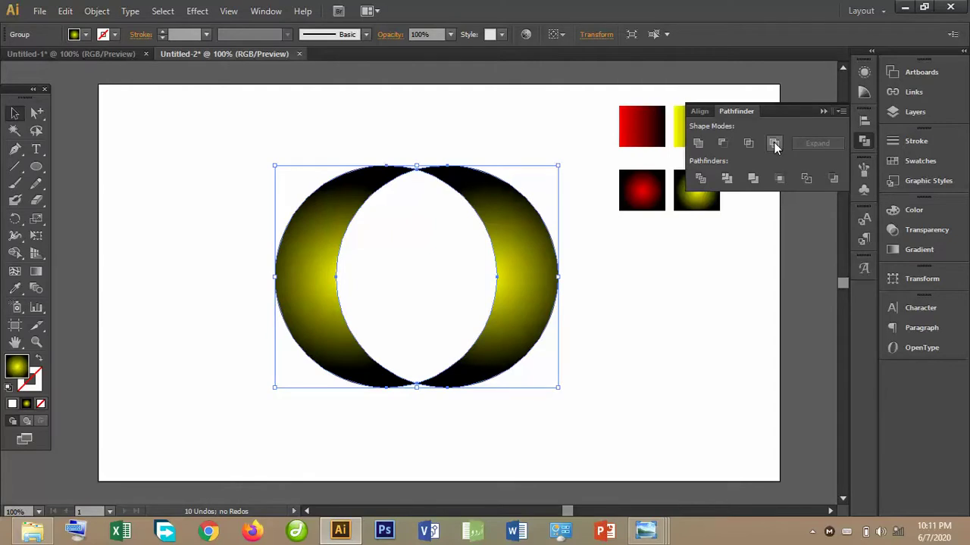
key("ctrl+z")
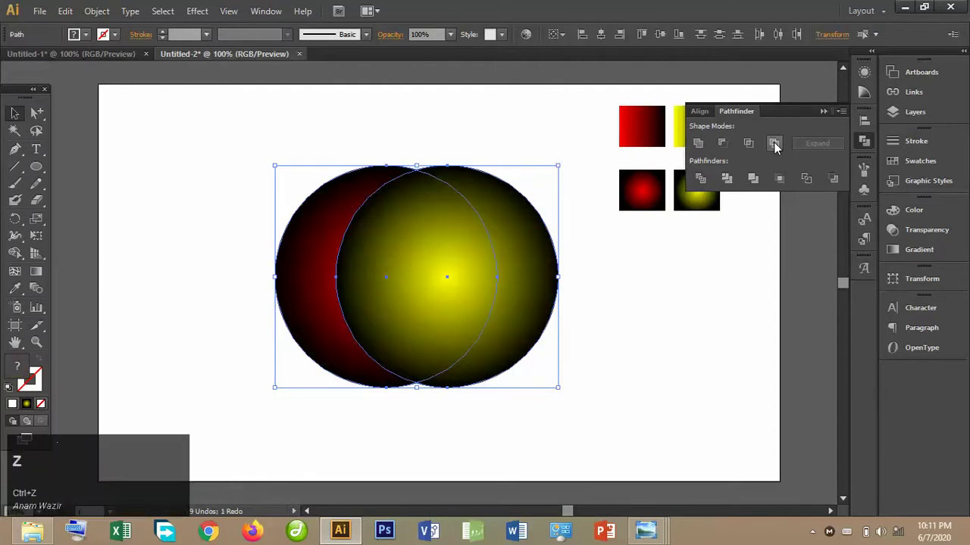
Try the Divide and Trim pathfinders on the two overlapping circles, undoing each one.
left_click(702, 180)
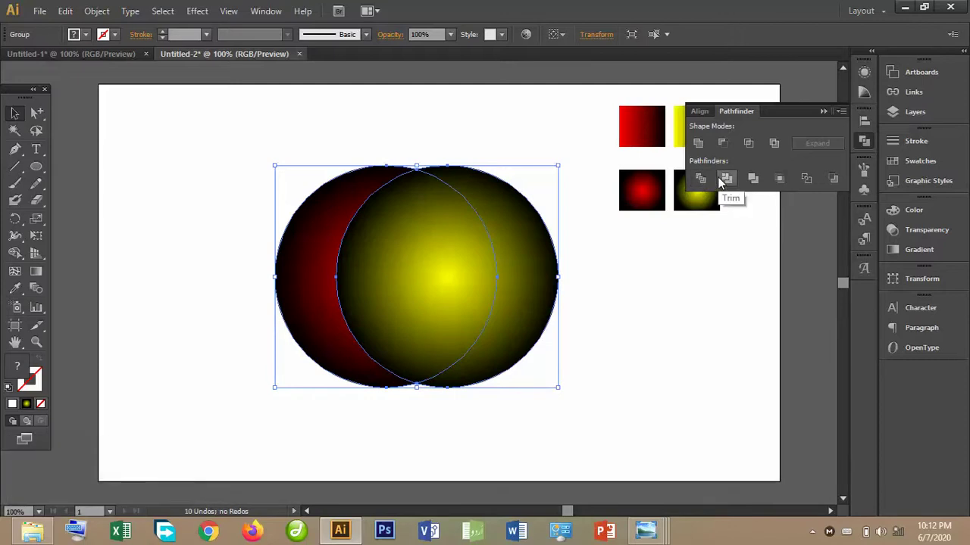
key("ctrl+z")
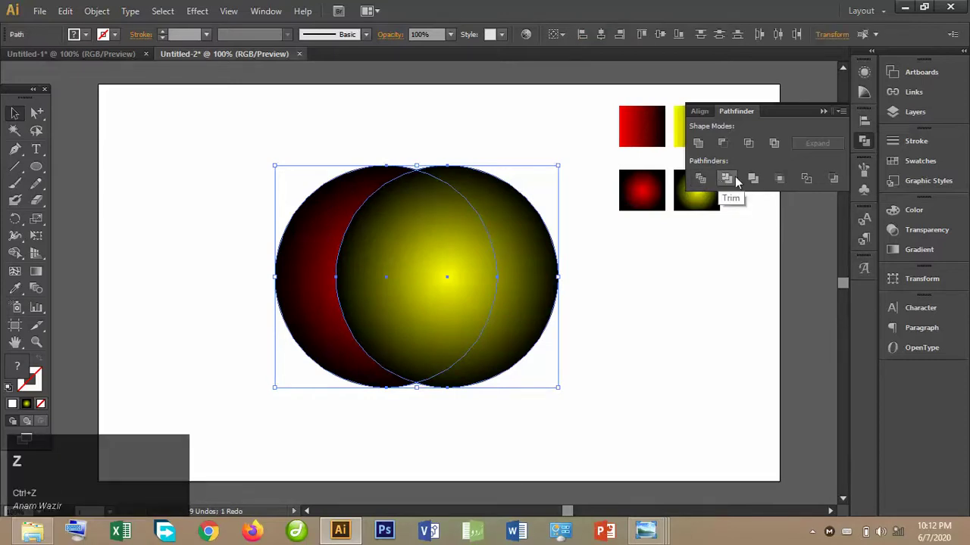
left_click(734, 181)
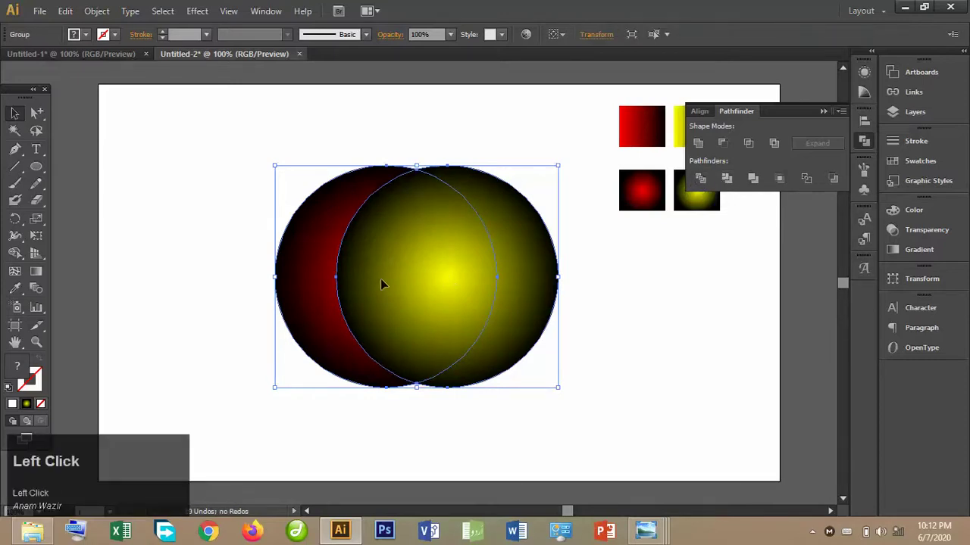
left_click(604, 313)
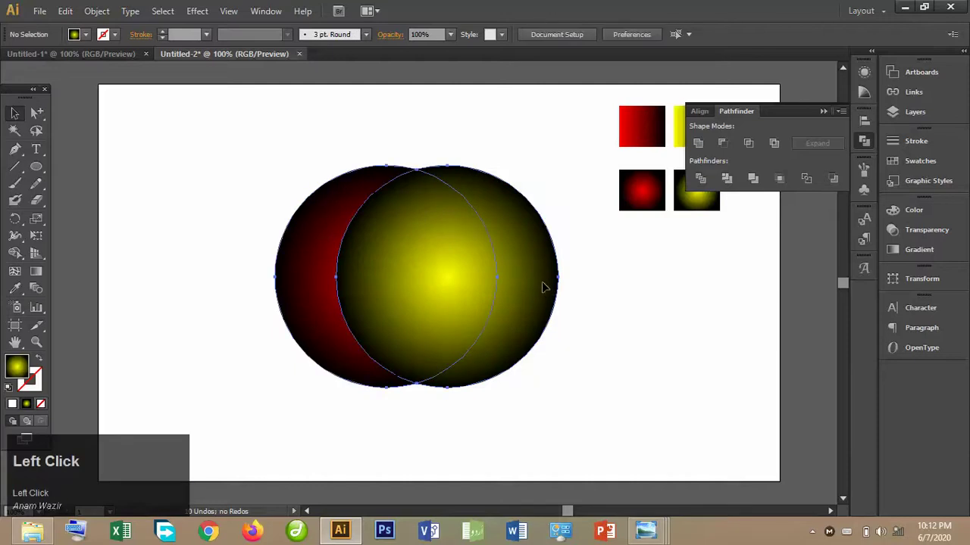
left_click(543, 286)
left_click(606, 321)
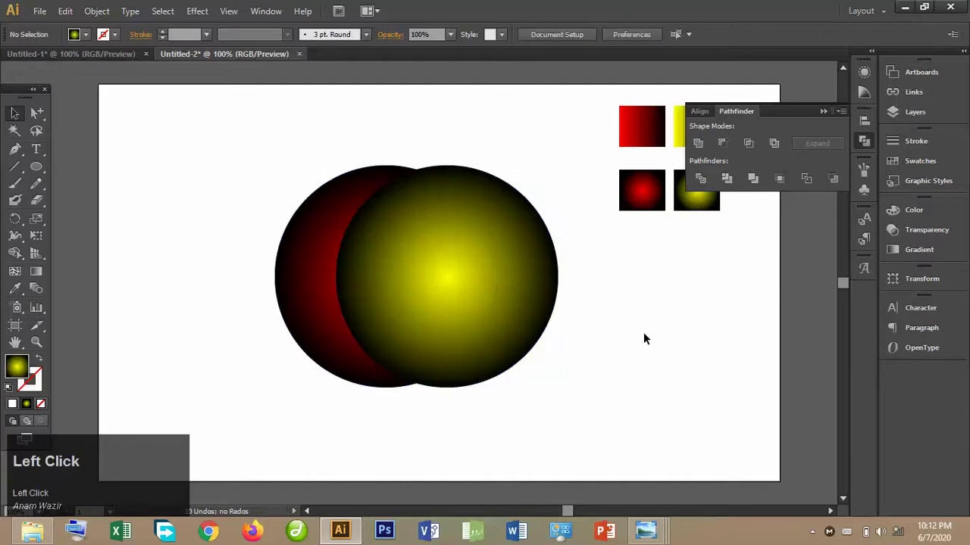
key("ctrl+z")
Reselect both circles, try Trim on them once more, check how the trimmed pieces select, and undo it.
left_click(643, 333)
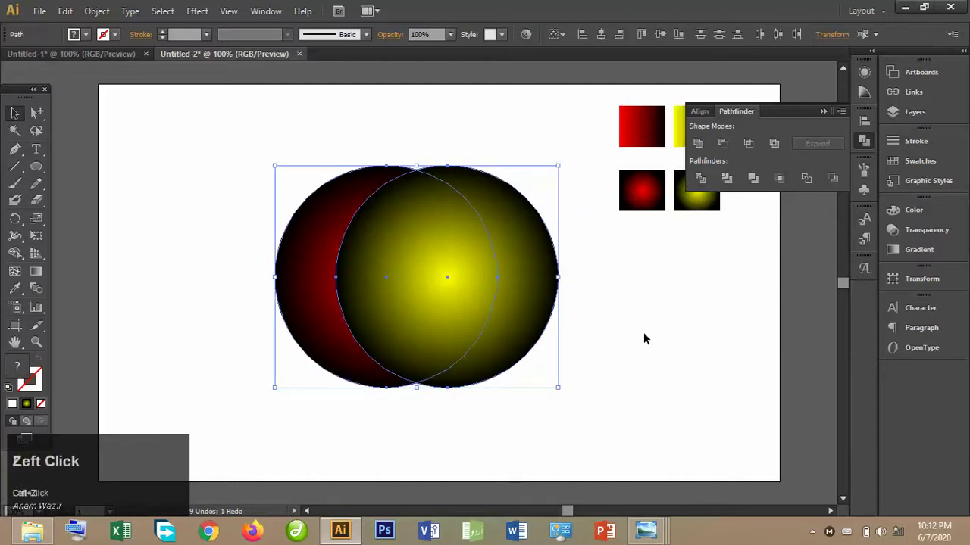
left_click(516, 310)
left_click_drag(628, 334, 272, 263)
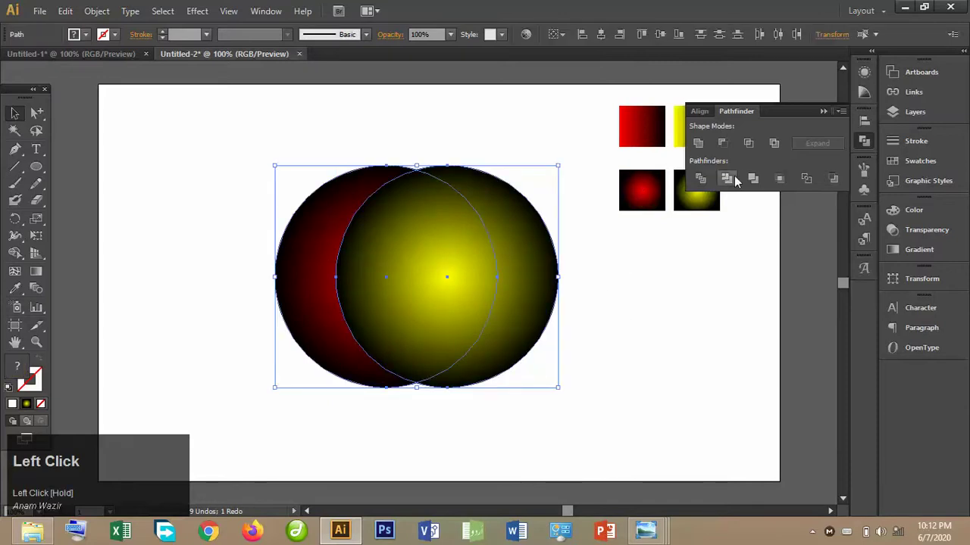
left_click(735, 181)
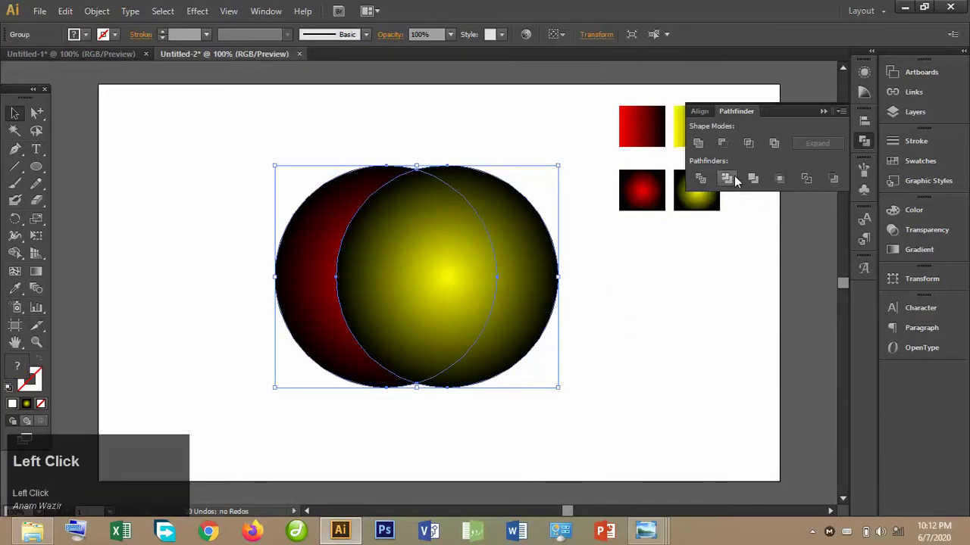
left_click(685, 296)
left_click(503, 287)
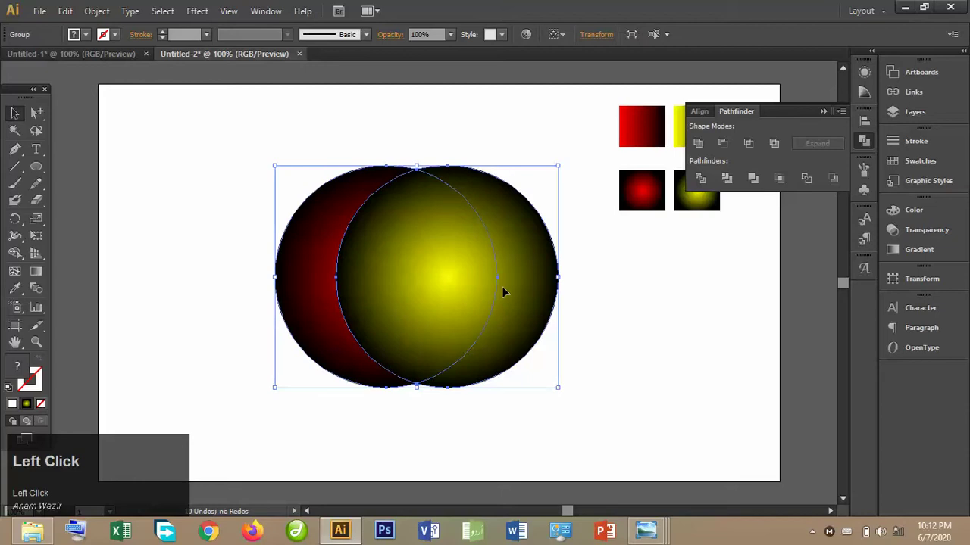
left_click(665, 329)
left_click_drag(623, 326, 425, 283)
key("ctrl+z")
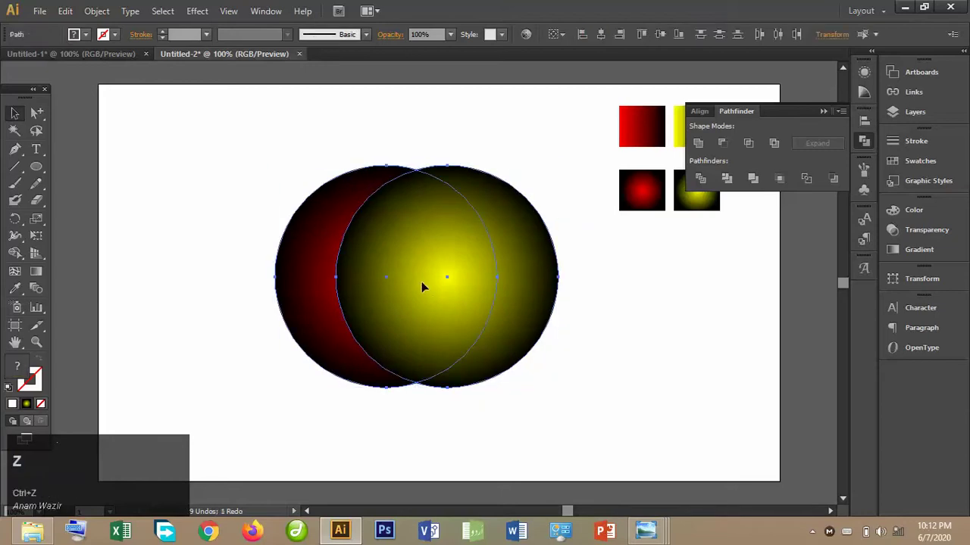
Select both overlapping circles again, apply the Merge pathfinder to them, and deselect the artwork.
left_click(639, 337)
left_click(528, 318)
left_click_drag(634, 353, 212, 297)
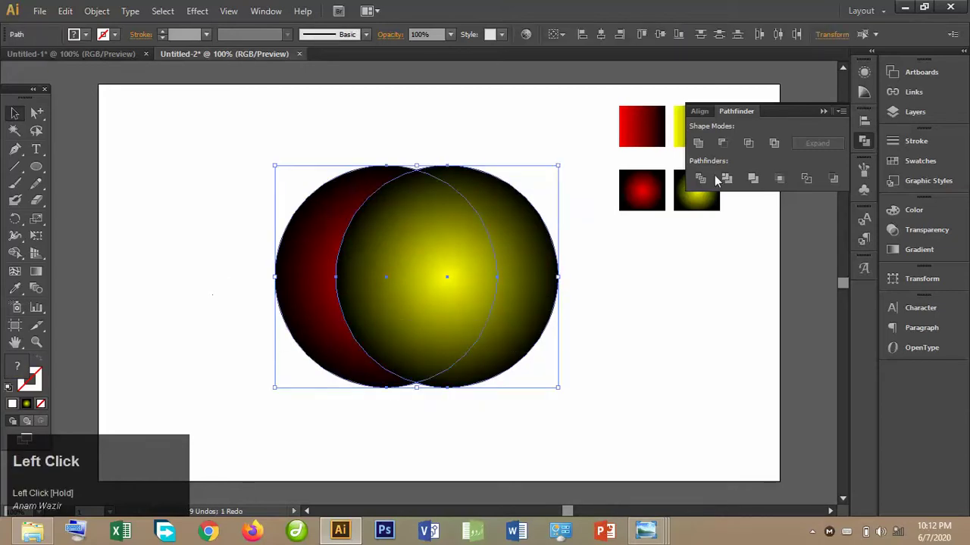
left_click(753, 181)
left_click(752, 309)
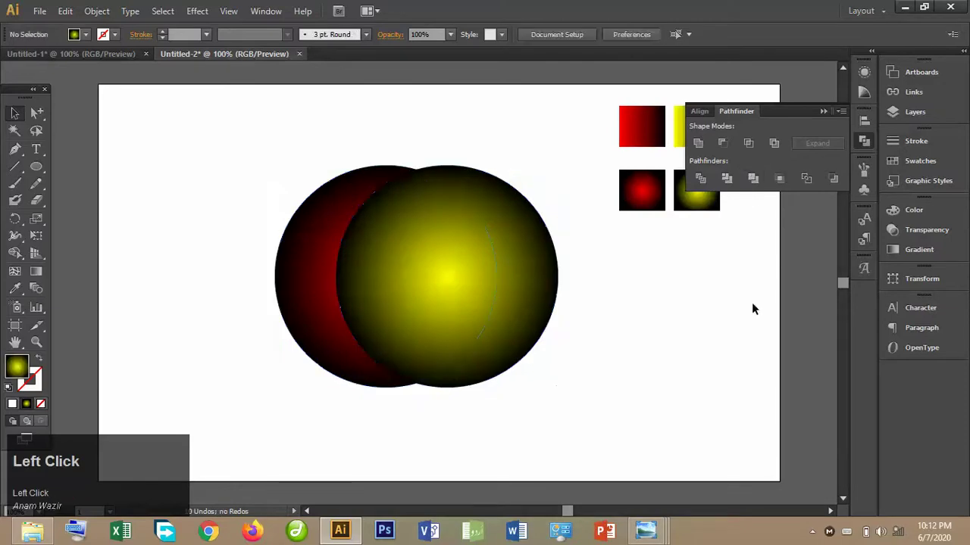
Undo the merge, try the Crop pathfinder on the two overlapping circles, and undo the crop.
key("ctrl+z")
left_click(780, 179)
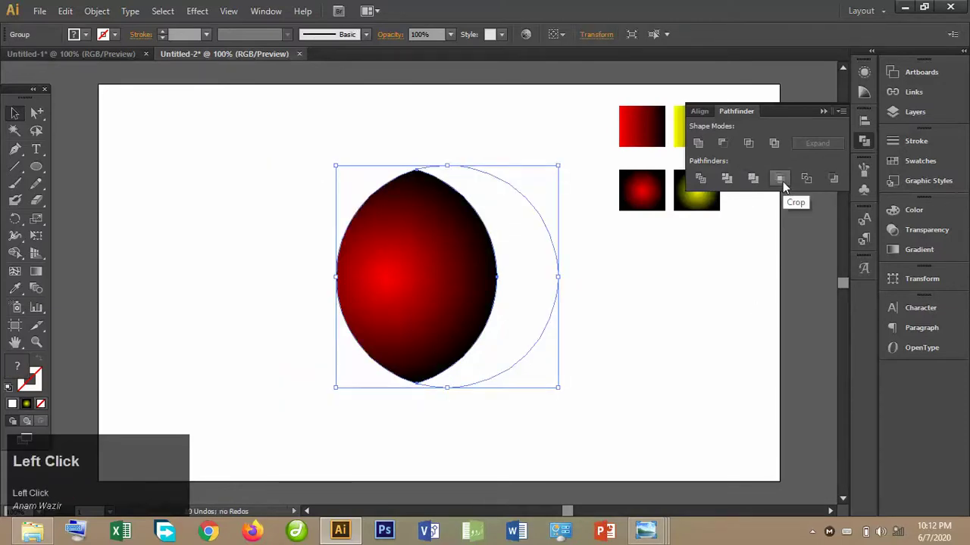
left_click(693, 317)
key("ctrl+z")
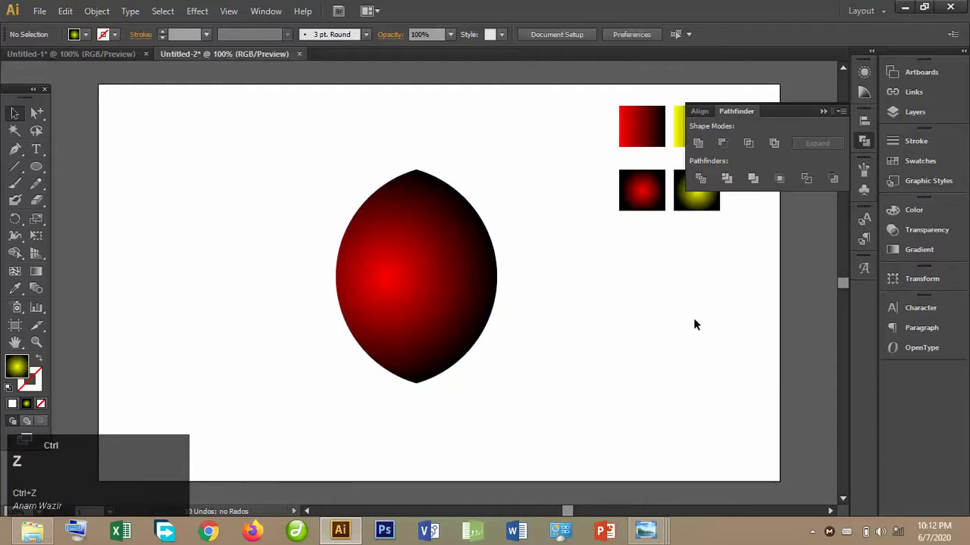
Try the Outline pathfinder on both circles, give the outlines a 2 pt stroke, and undo everything back to the filled circles.
left_click(805, 185)
left_click(731, 230)
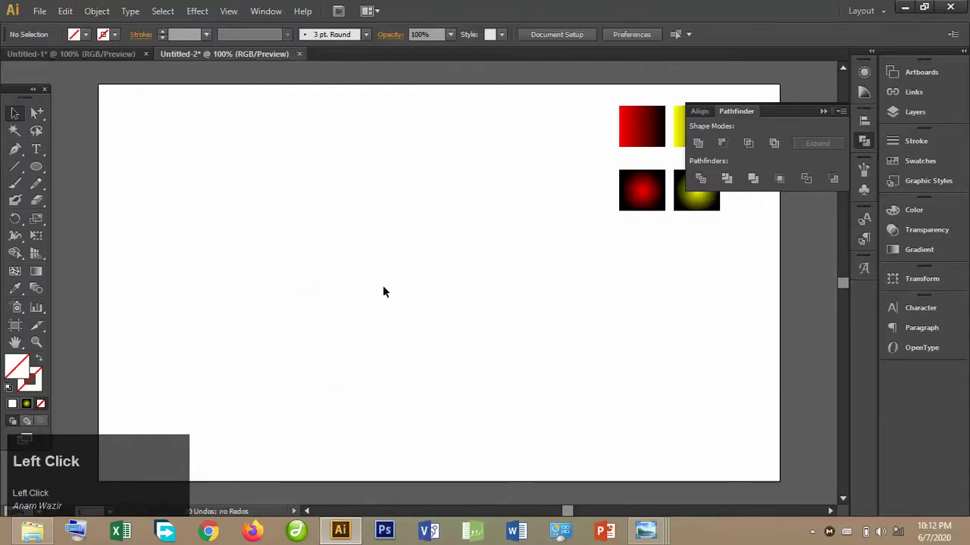
left_click_drag(278, 207, 616, 303)
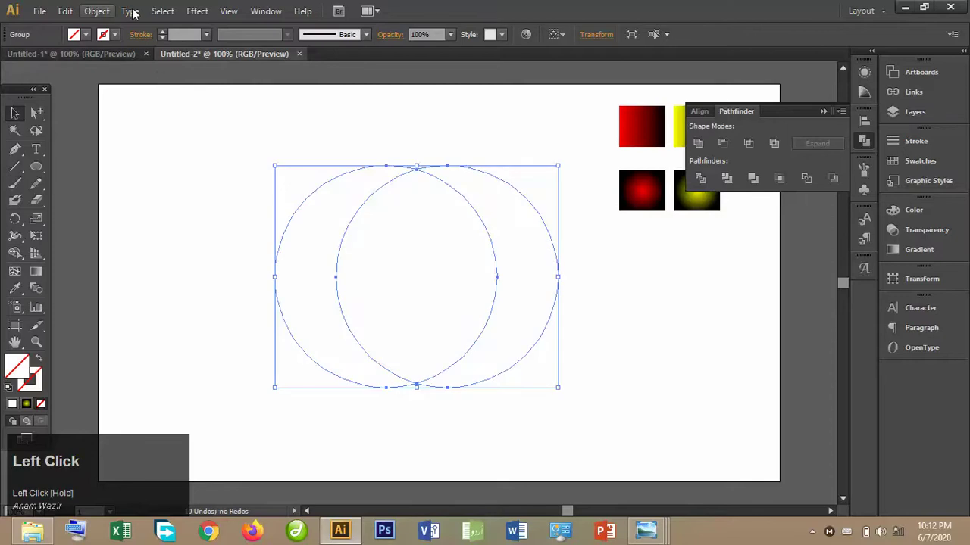
left_click(162, 33)
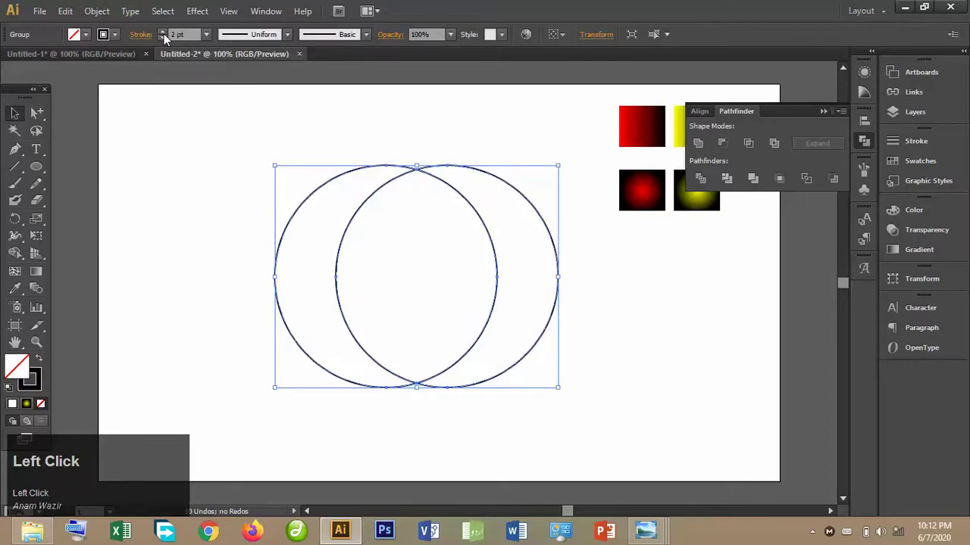
left_click(288, 131)
key("ctrl+z")
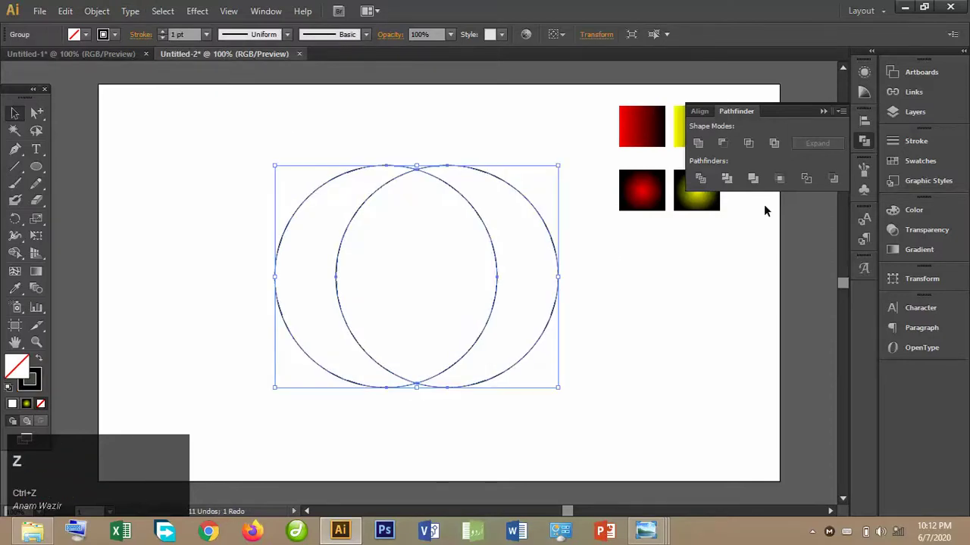
key("ctrl+z")
key("ctrl+z")
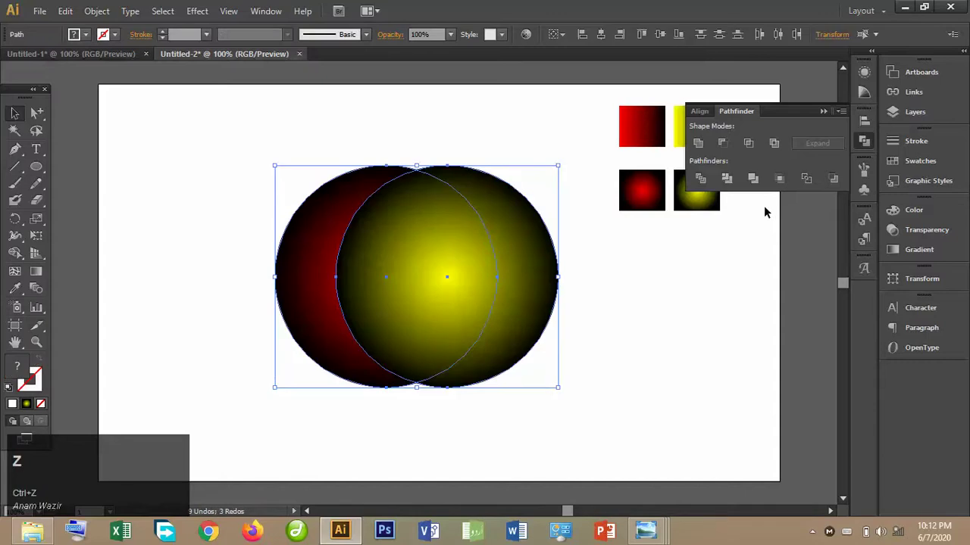
Reselect both overlapping circles, try the Minus Back pathfinder on them, and undo it.
left_click(669, 276)
left_click(533, 271)
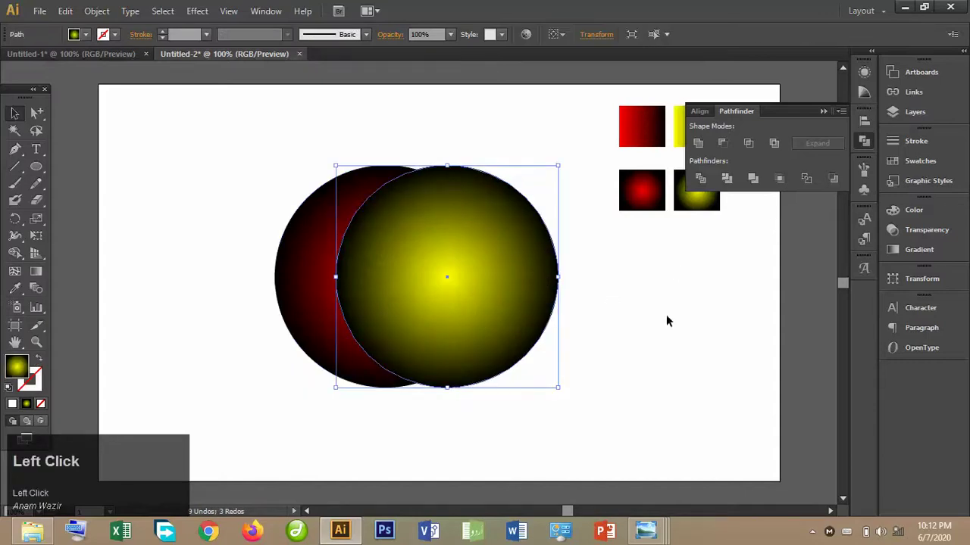
left_click_drag(667, 317, 361, 253)
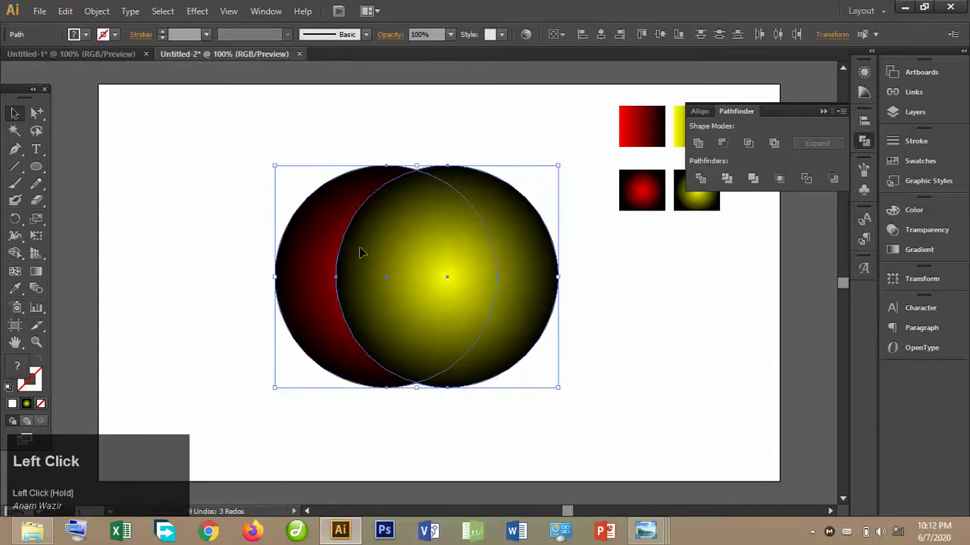
left_click(833, 182)
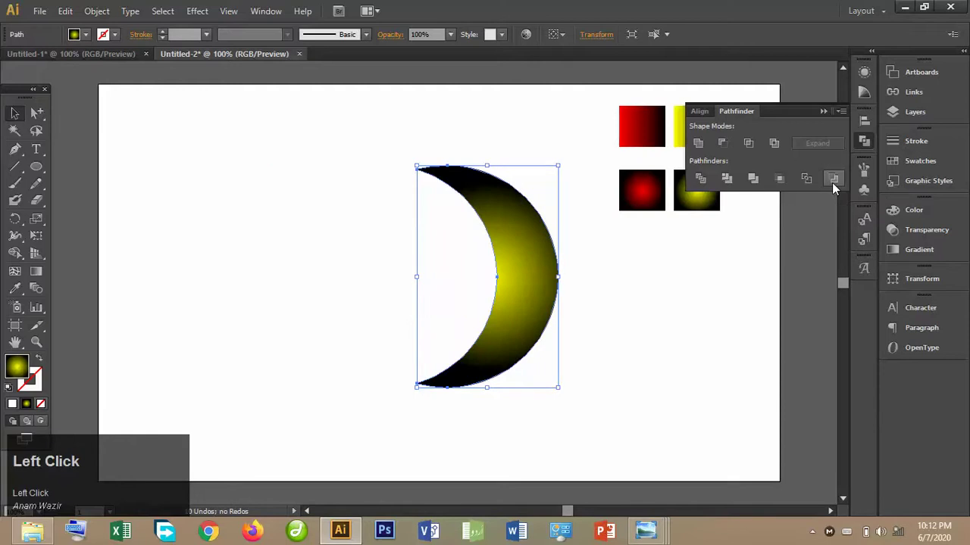
key("ctrl+z")
left_click(703, 334)
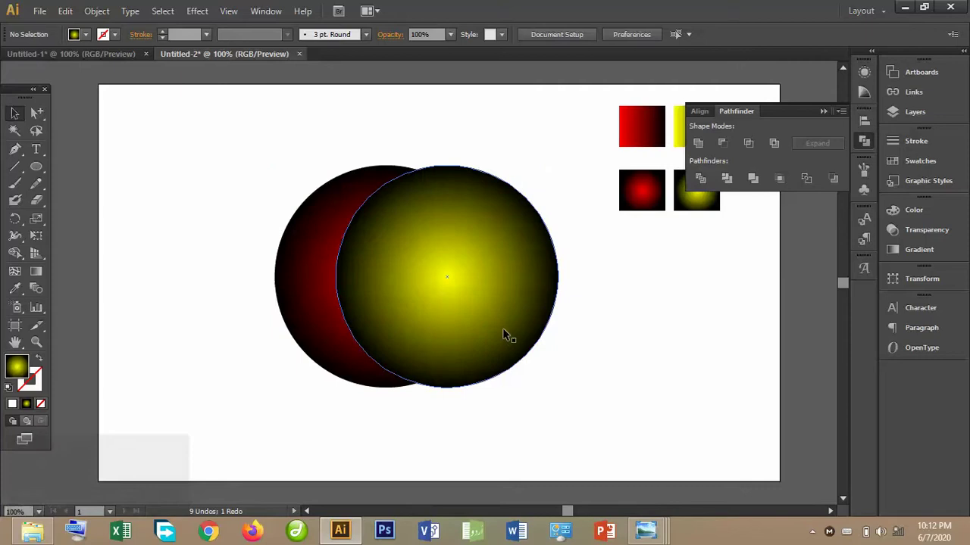
Shift the yellow circle slightly away from the red one and draw a small rounded rectangle over the red circle's upper-left edge.
left_click_drag(507, 336, 529, 334)
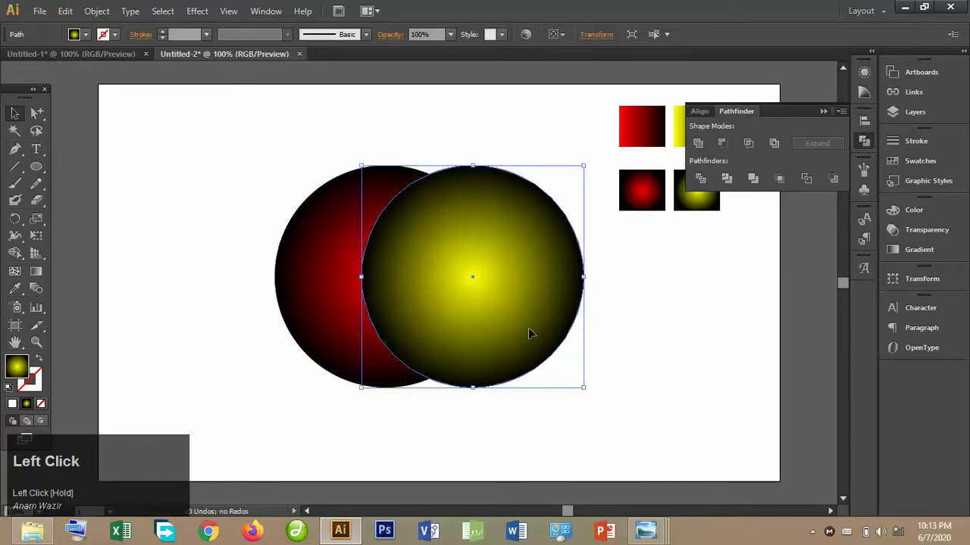
left_click(265, 275)
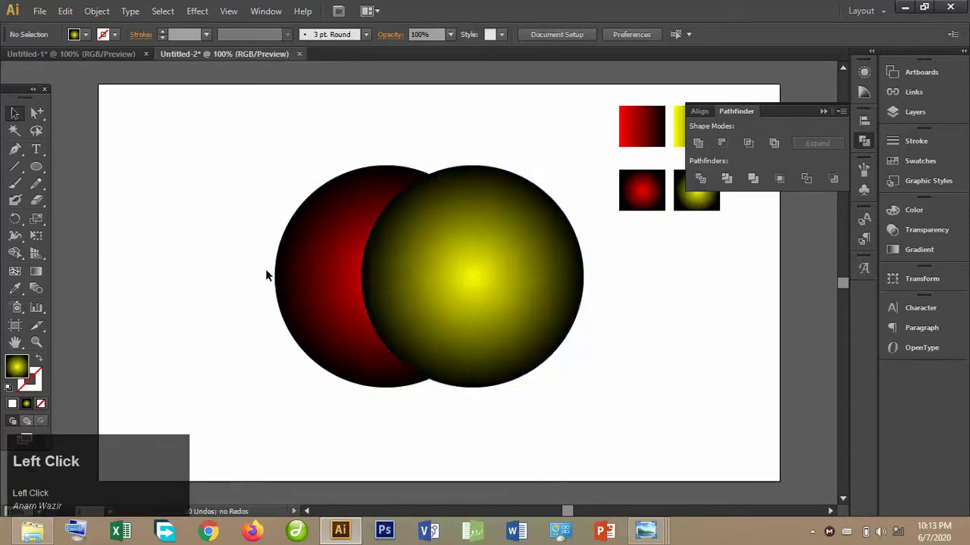
left_click_drag(35, 165, 114, 186)
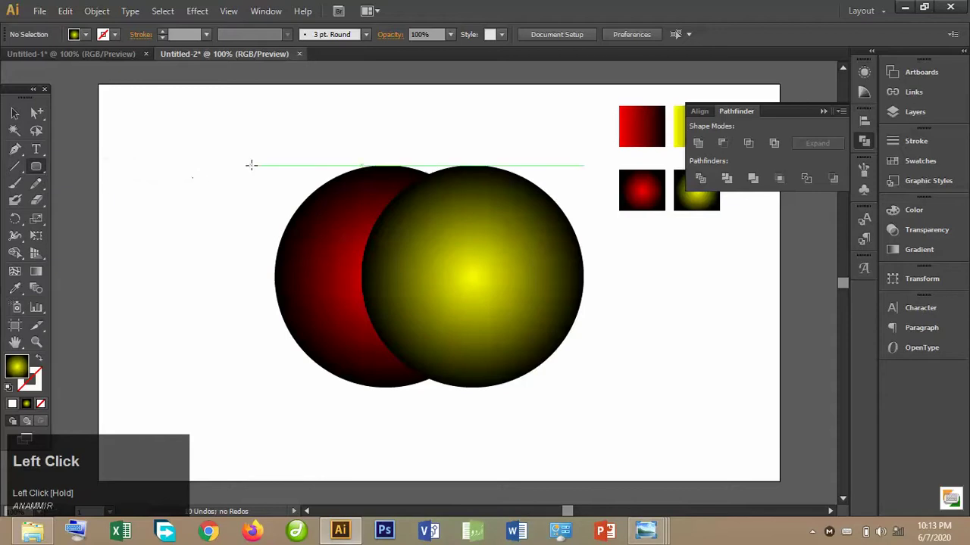
left_click_drag(252, 165, 356, 242)
left_click_drag(354, 241, 355, 241)
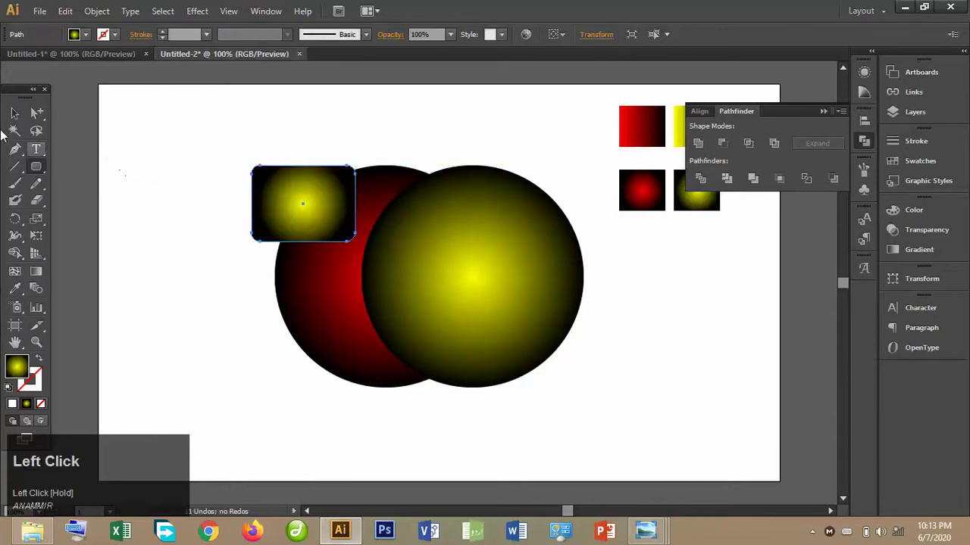
Move the rounded rectangle down the red circle's left edge and cut it out of the circle with Minus Front.
left_click(14, 113)
left_click_drag(285, 214, 285, 274)
left_click_drag(231, 220, 322, 282)
left_click(724, 143)
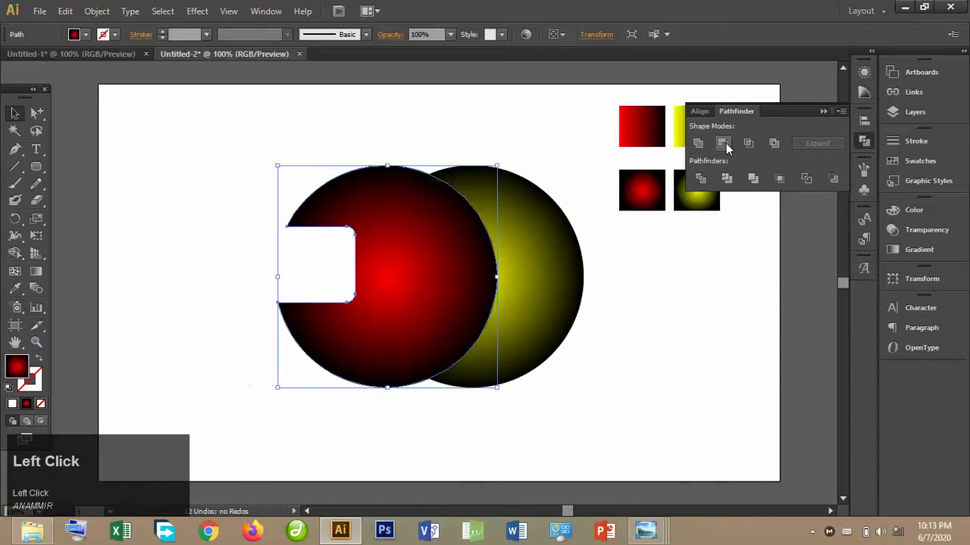
left_click(718, 311)
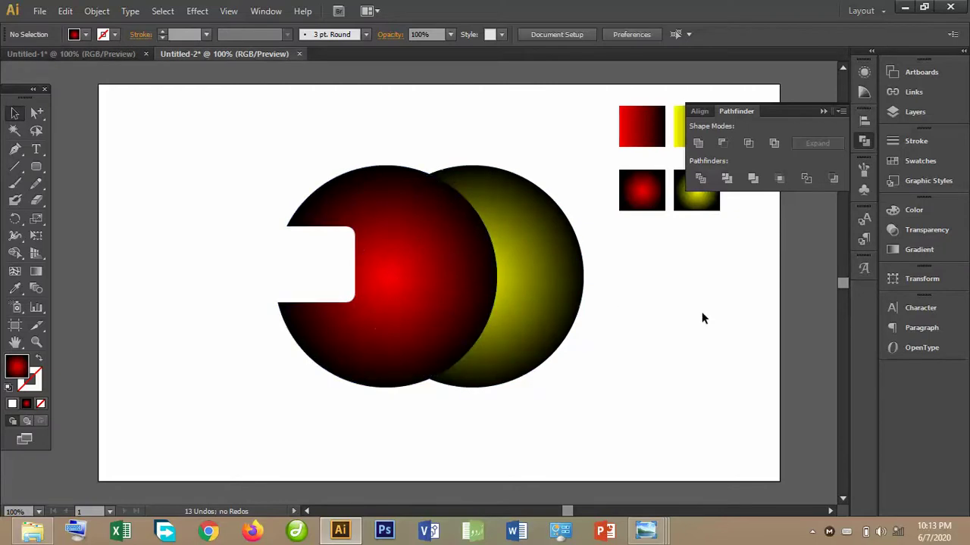
Delete the notched red circle together with the yellow circle.
left_click_drag(697, 343, 390, 293)
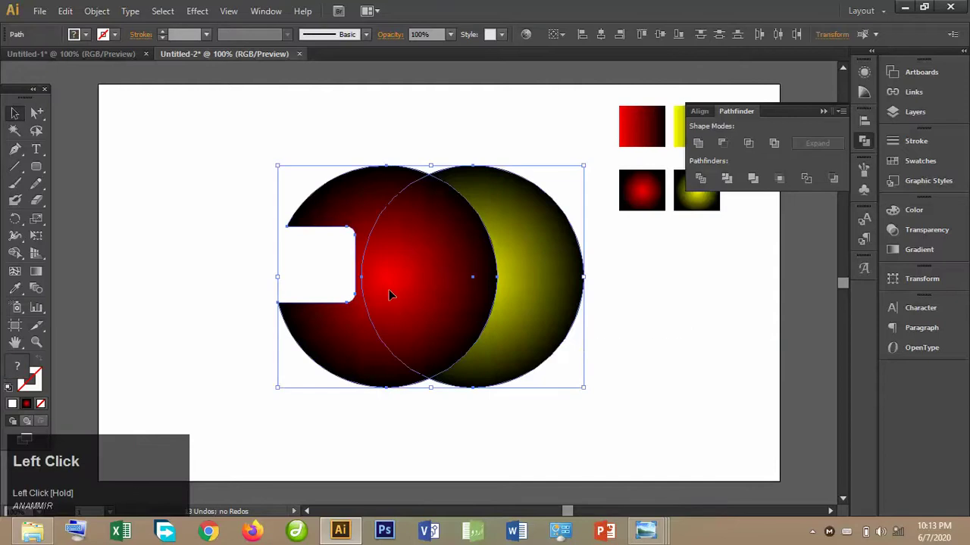
key("Delete")
left_click(823, 111)
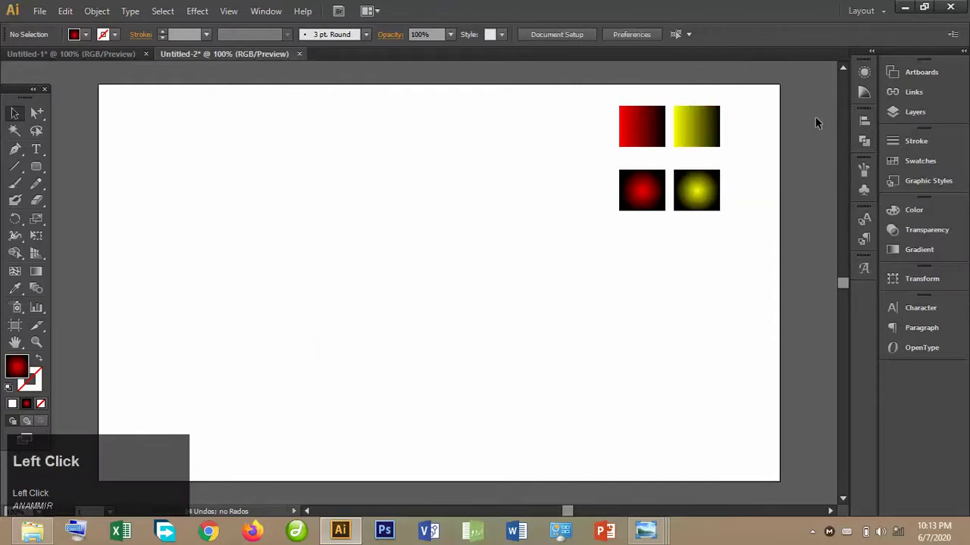
Select the four gradient sample squares and move them off the artboard, just beyond its right edge.
left_click(739, 198)
left_click_drag(738, 198, 595, 140)
left_click_drag(715, 194, 720, 194)
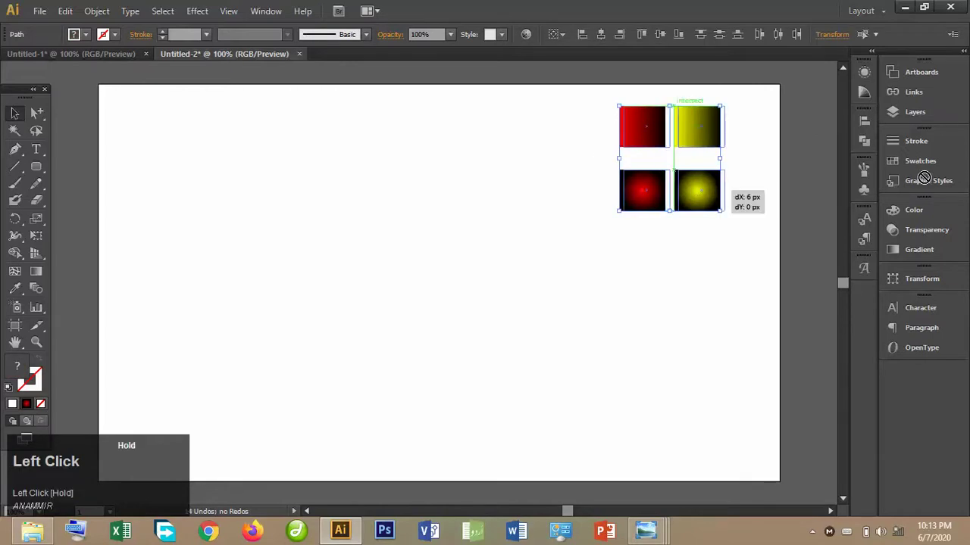
left_click_drag(923, 178, 816, 177)
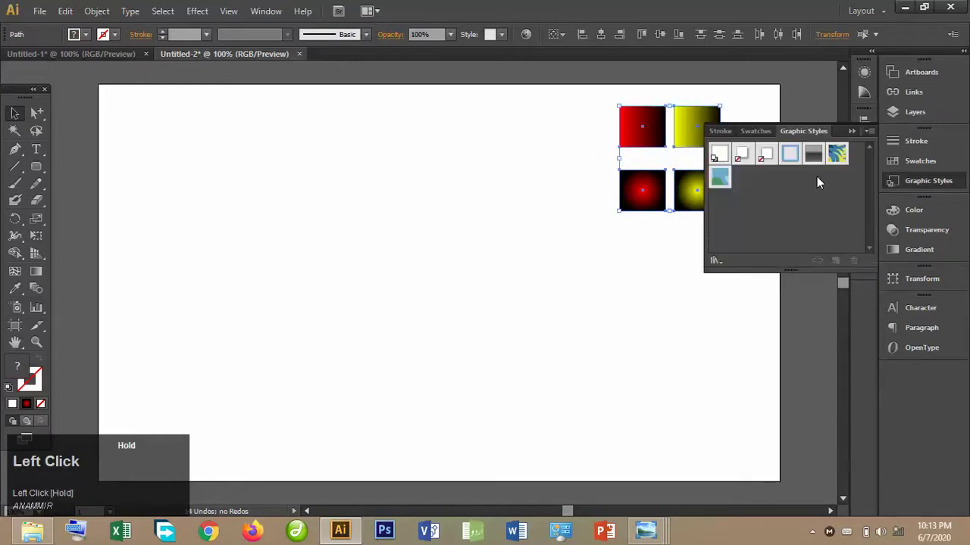
left_click(850, 131)
key("ctrl+minus")
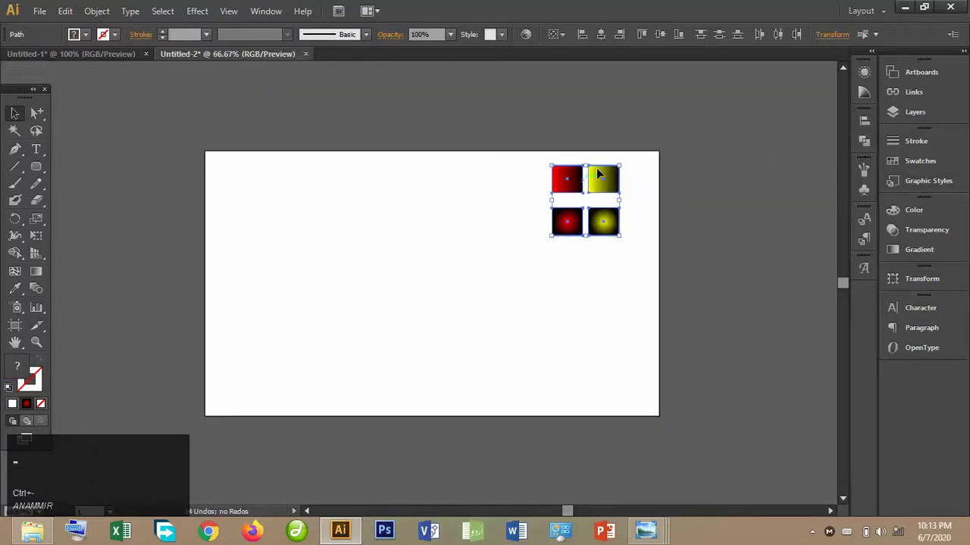
left_click_drag(597, 172, 718, 213)
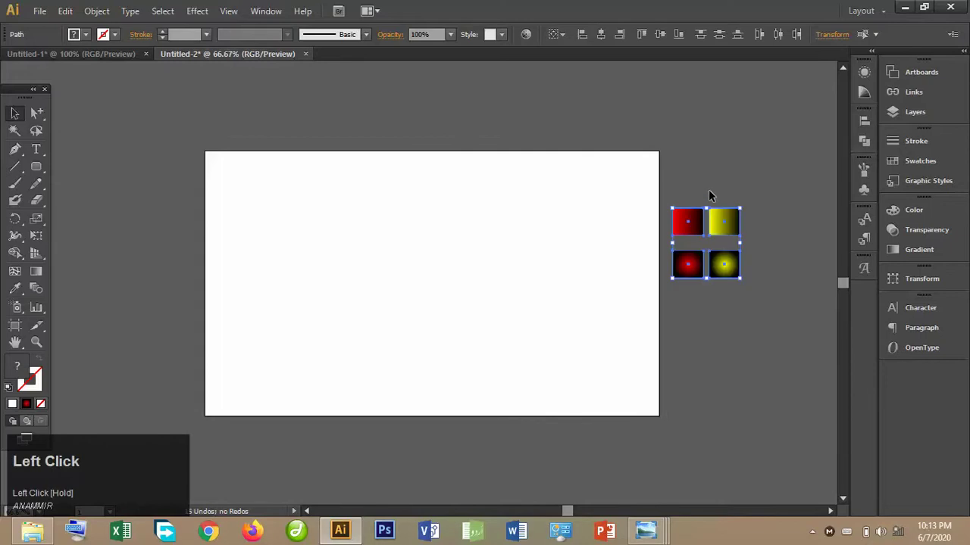
key("ctrl+equal")
left_click(378, 170)
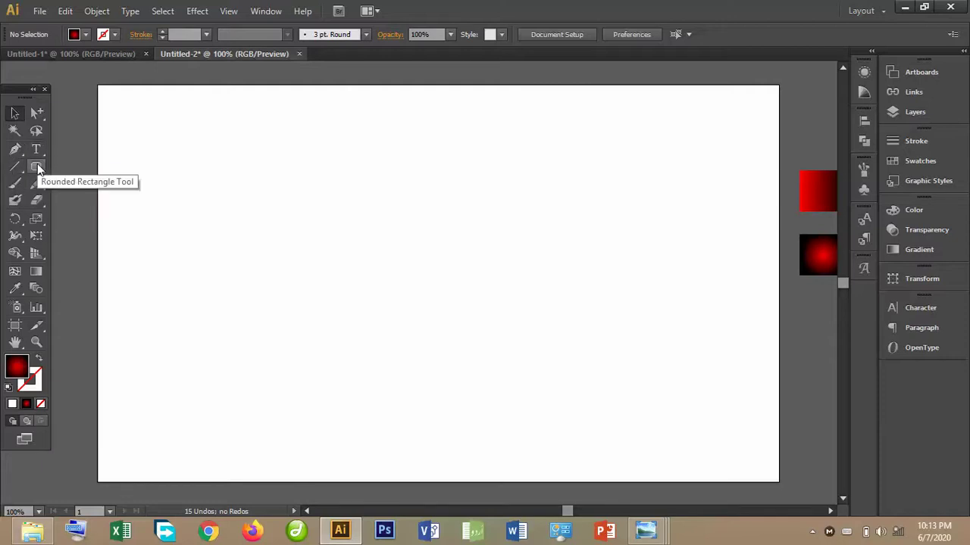
Draw a circle about 396 px across with the red radial gradient fill and place it near the artboard's centre.
left_click_drag(37, 164, 104, 193)
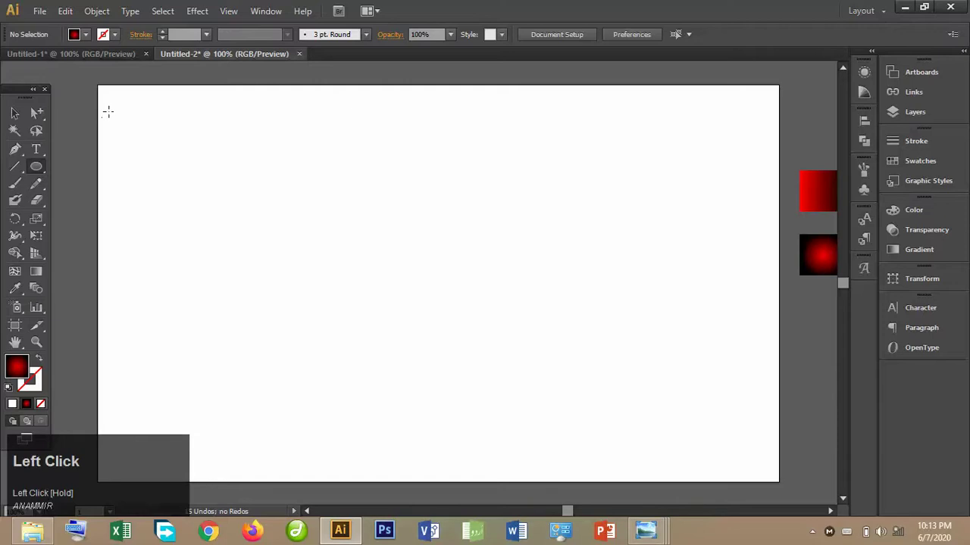
left_click_drag(108, 111, 597, 393)
left_click(15, 113)
left_click(211, 103)
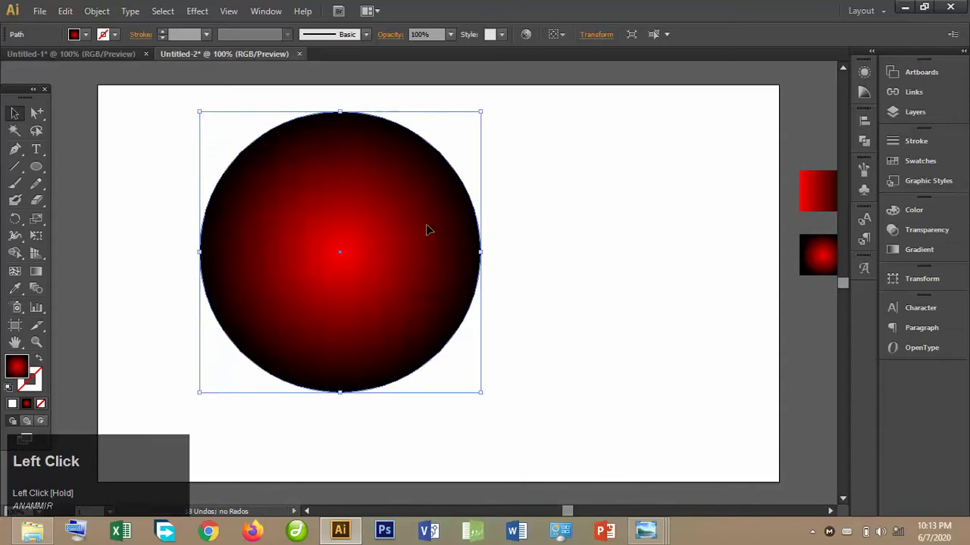
left_click_drag(428, 230, 479, 268)
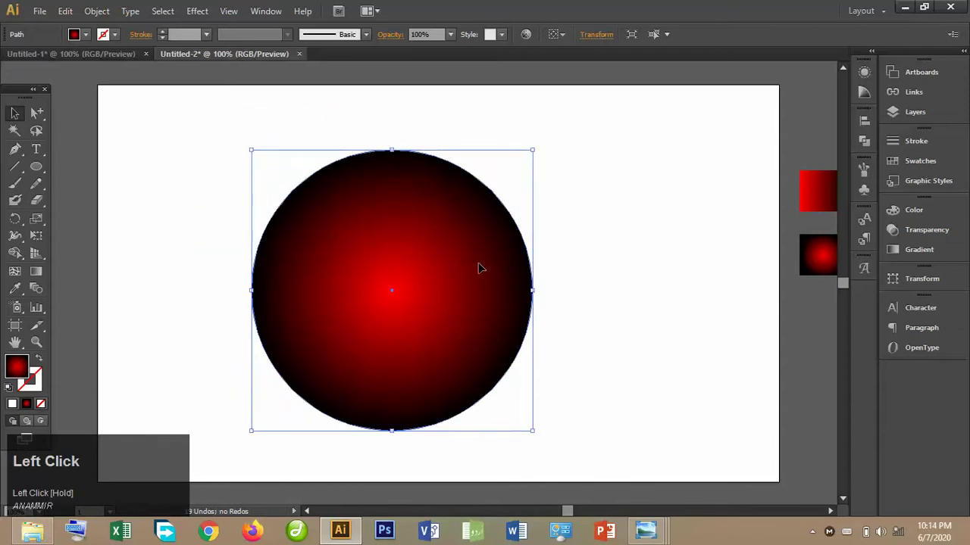
Convert the circle's top anchor point to a corner and delete its bottom anchor point to form a pointed dome.
key("a")
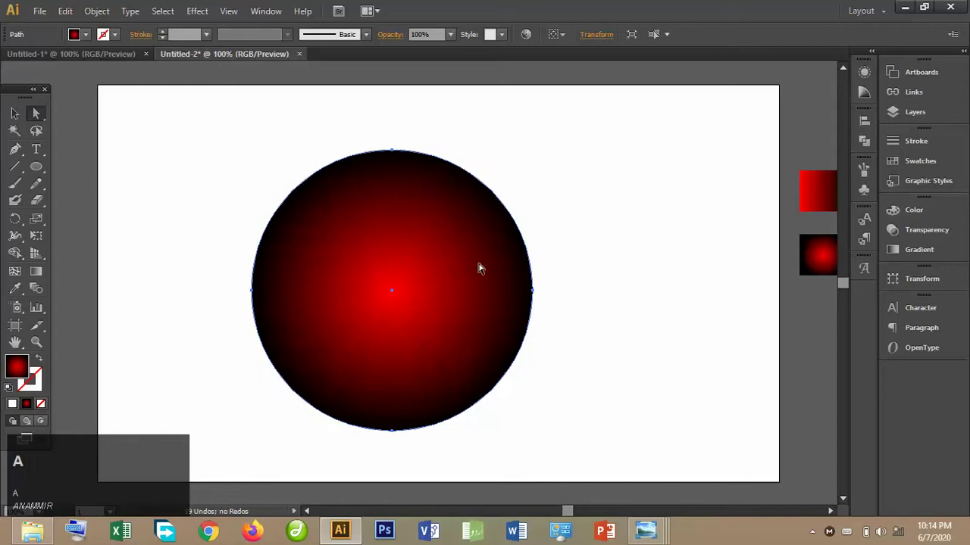
left_click(391, 151)
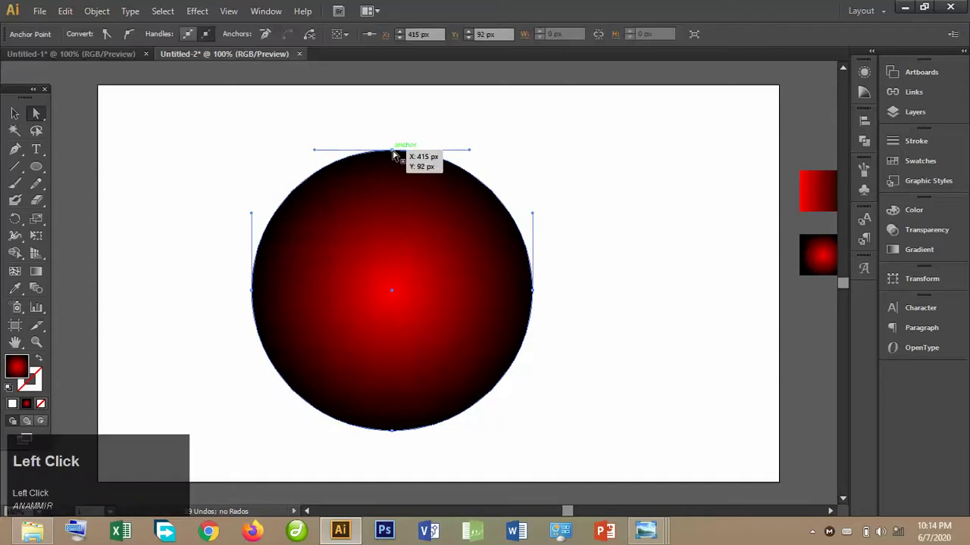
left_click(108, 39)
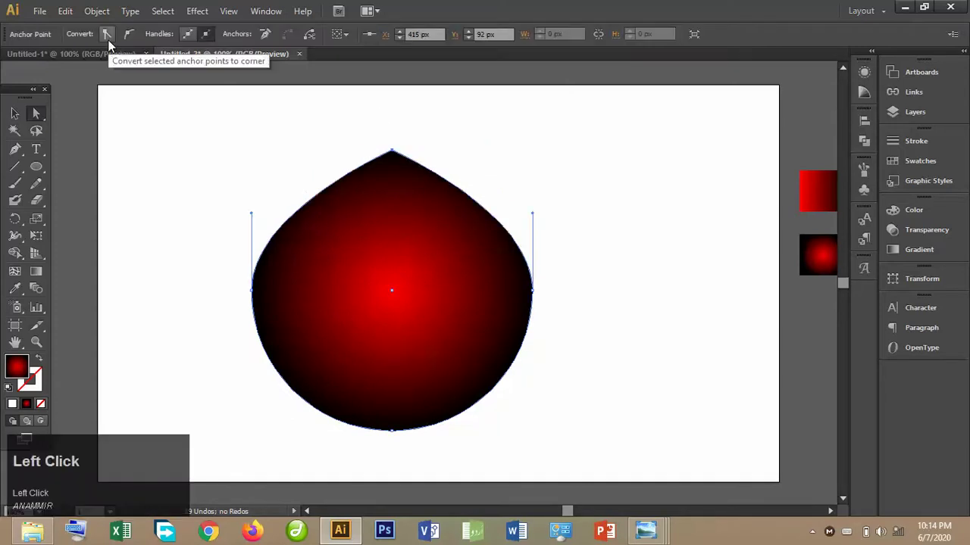
left_click(394, 431)
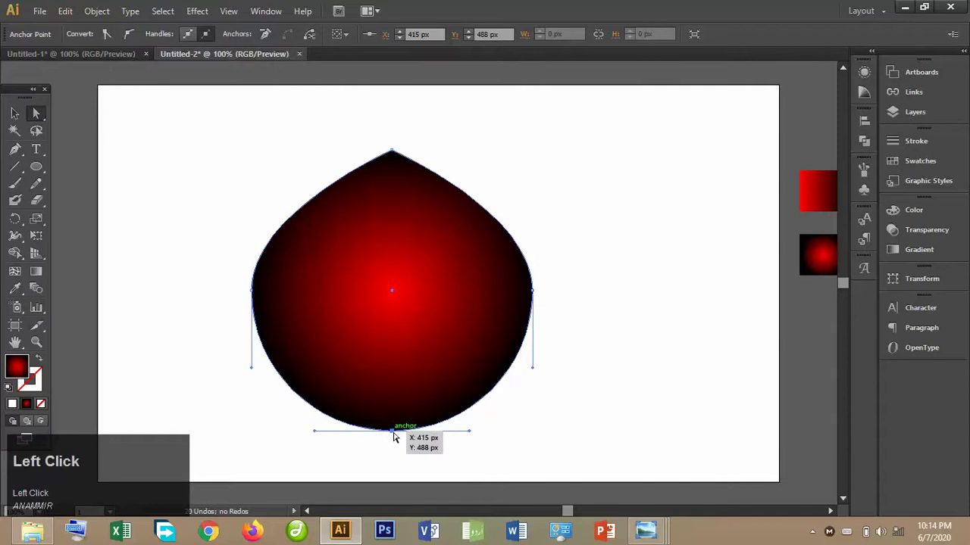
key("Delete")
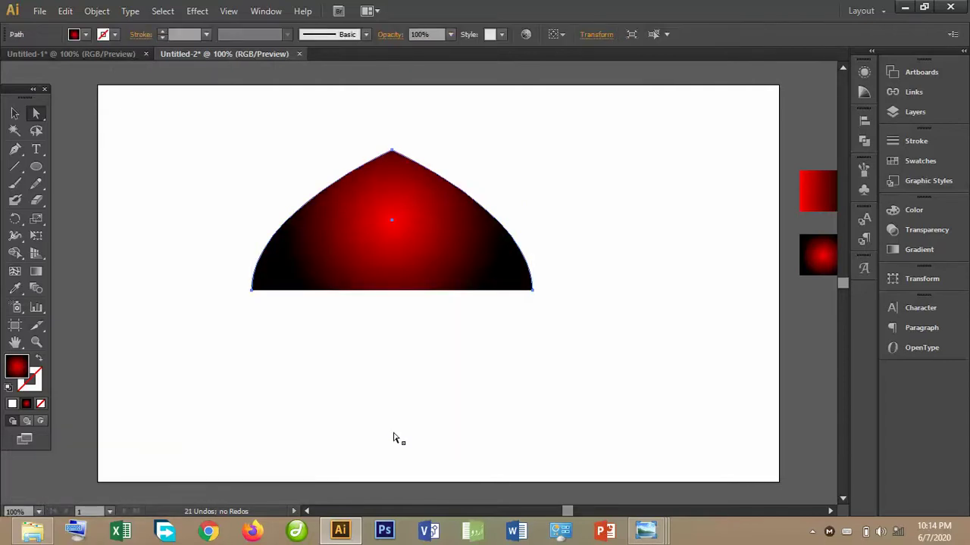
Select the whole dome and open its Rotate settings with the preview turned on.
left_click(15, 114)
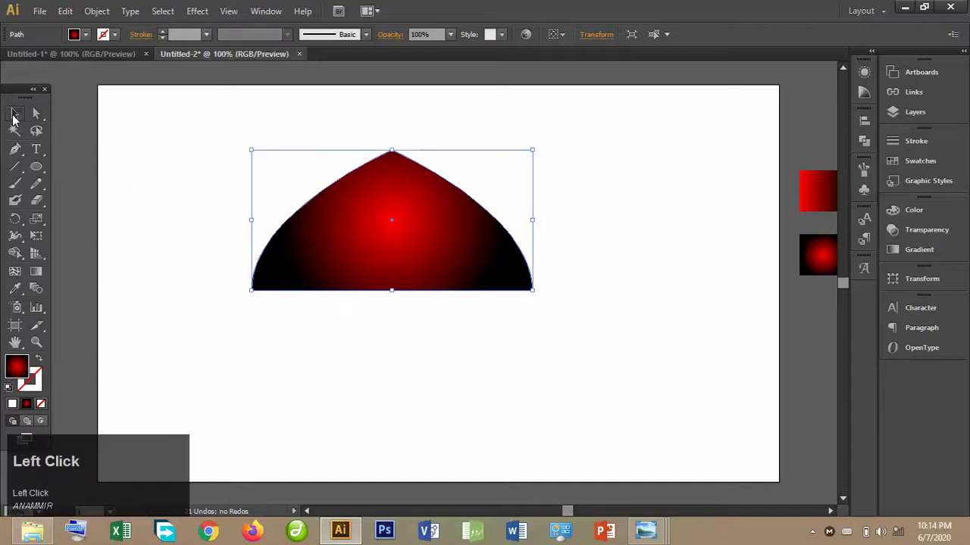
left_click(214, 150)
left_click(447, 243)
right_click(447, 242)
mouse_move(553, 428)
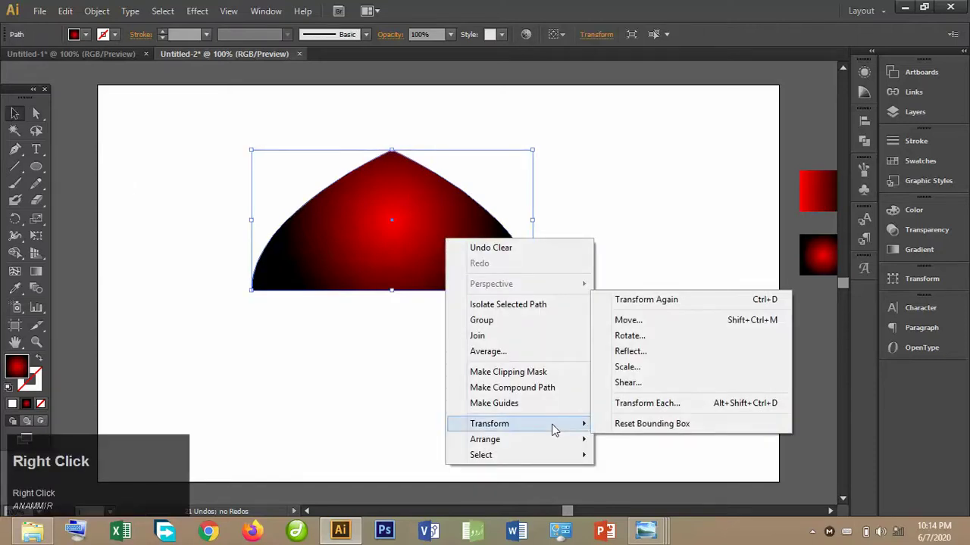
left_click(663, 338)
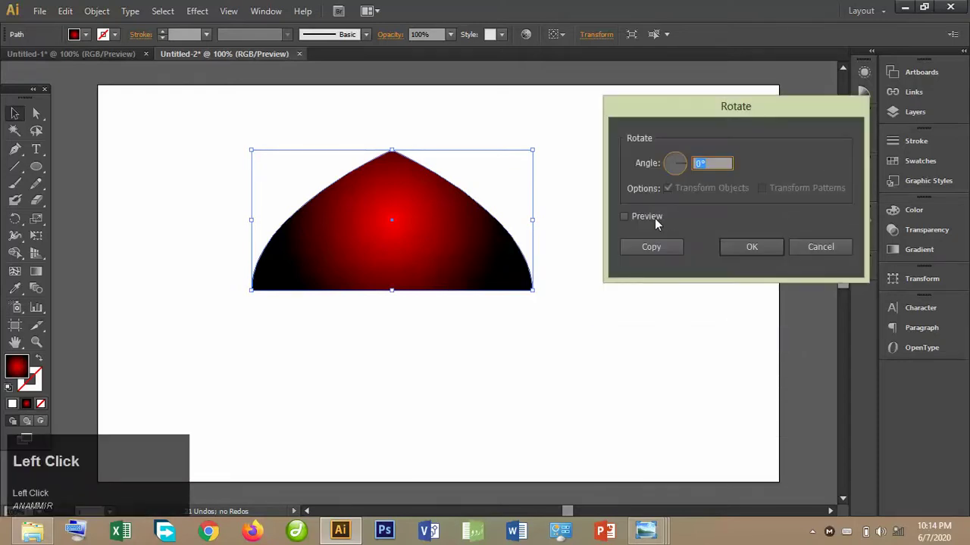
left_click(652, 216)
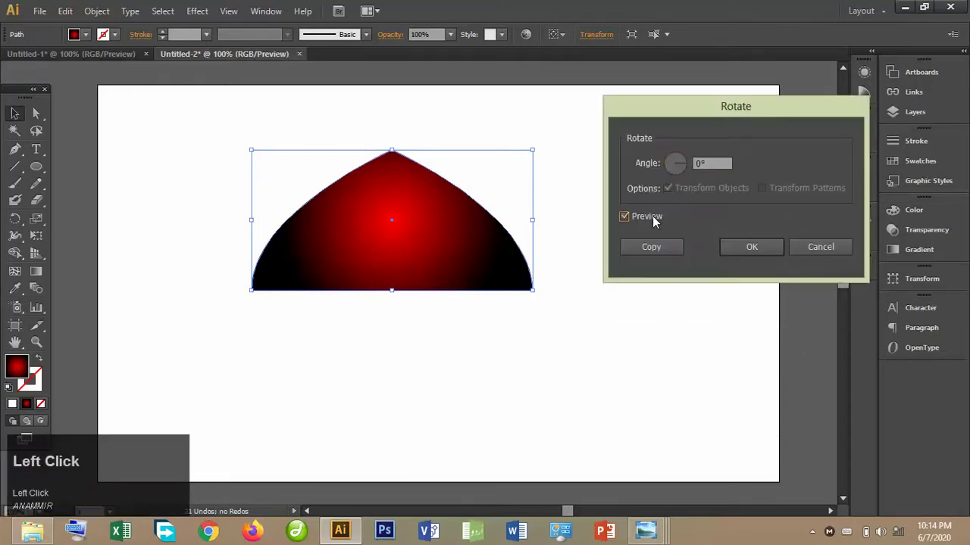
Preview the dome's rotation at several trial angles, including 230°.
left_click(682, 165)
left_click(675, 169)
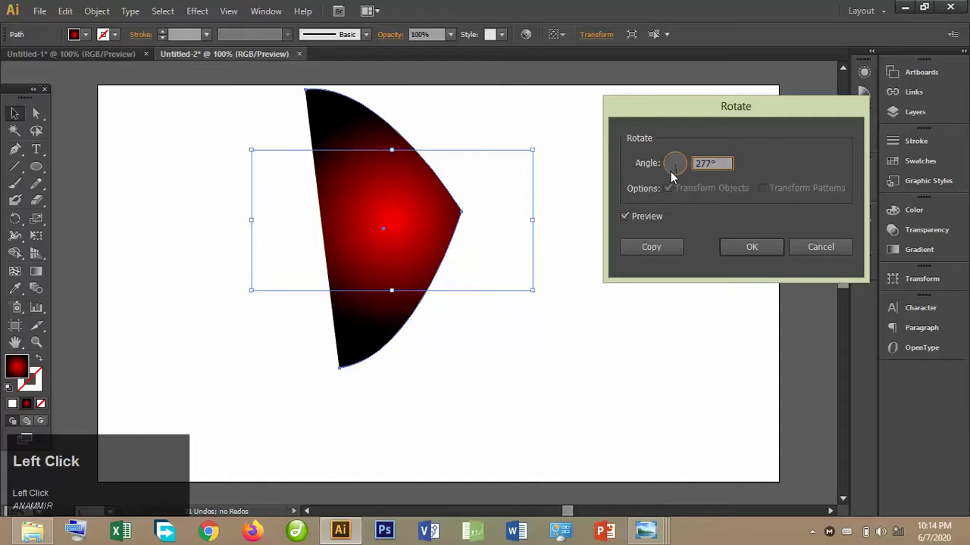
left_click(672, 173)
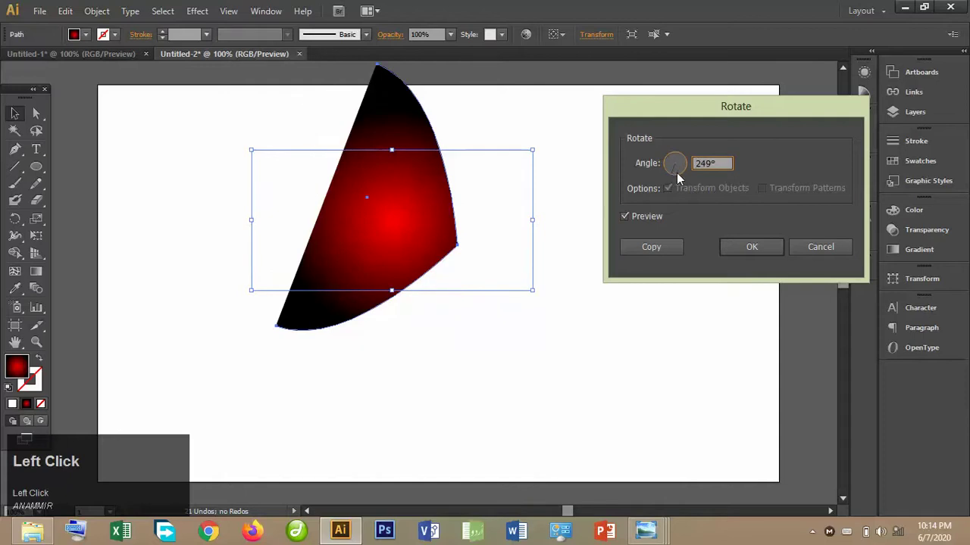
type("230")
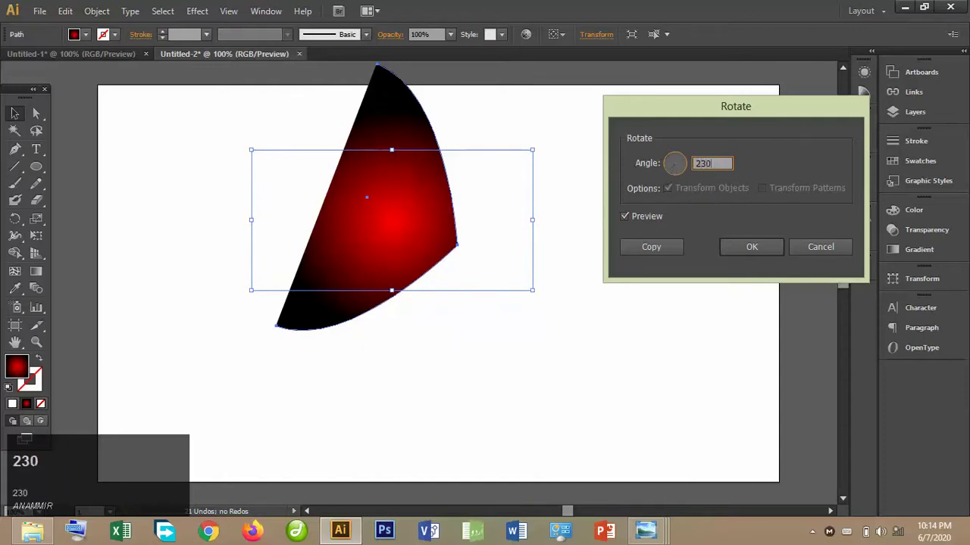
left_click(633, 214)
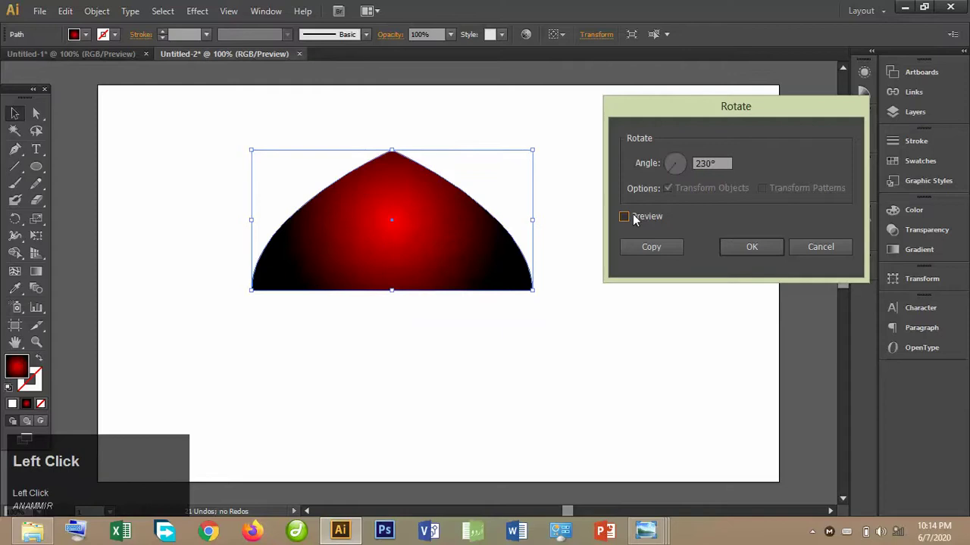
left_click(633, 213)
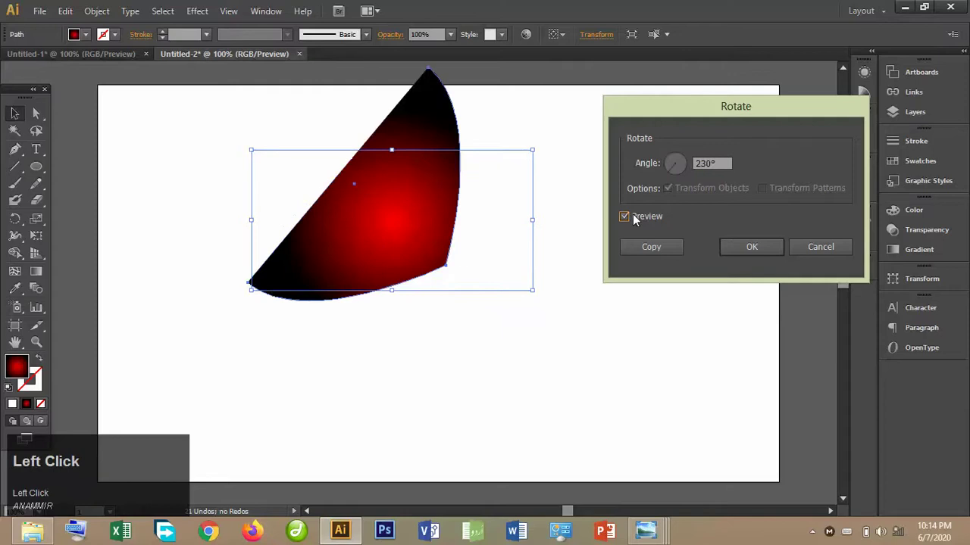
left_click(667, 168)
left_click(666, 164)
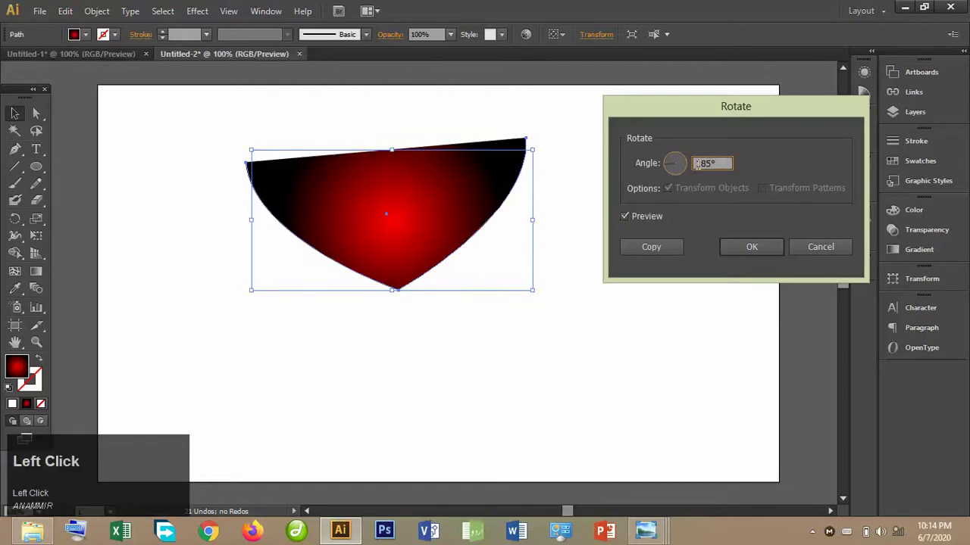
Increase the rotation angle to 270° and apply it to the dome so its point faces right.
key("Up")
key("Up")
key("Up")
key("Up")
key("Up")
key("Up")
key("Up")
key("Up")
key("Up")
key("Up")
key("Up")
key("Up")
key("Up")
key("Up")
key("Up")
key("Up")
key("Up")
key("Up")
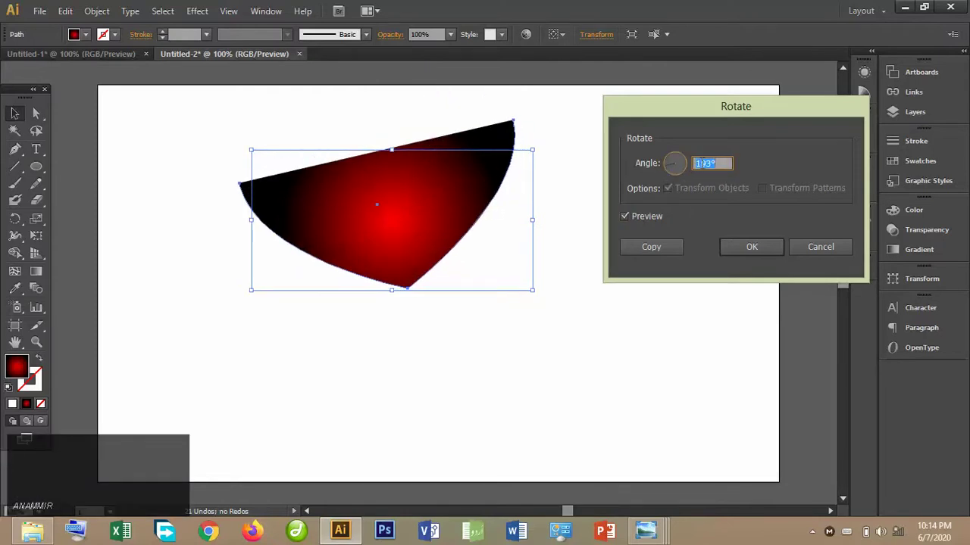
key("Up")
key("Up")
key("Up")
key("Up")
key("Up")
key("Up")
key("Up")
key("Up")
key("Up")
key("Up")
key("Up")
key("Up")
key("Up")
key("Up")
key("Up")
key("Up")
key("Up")
key("Up")
key("Up")
key("Up")
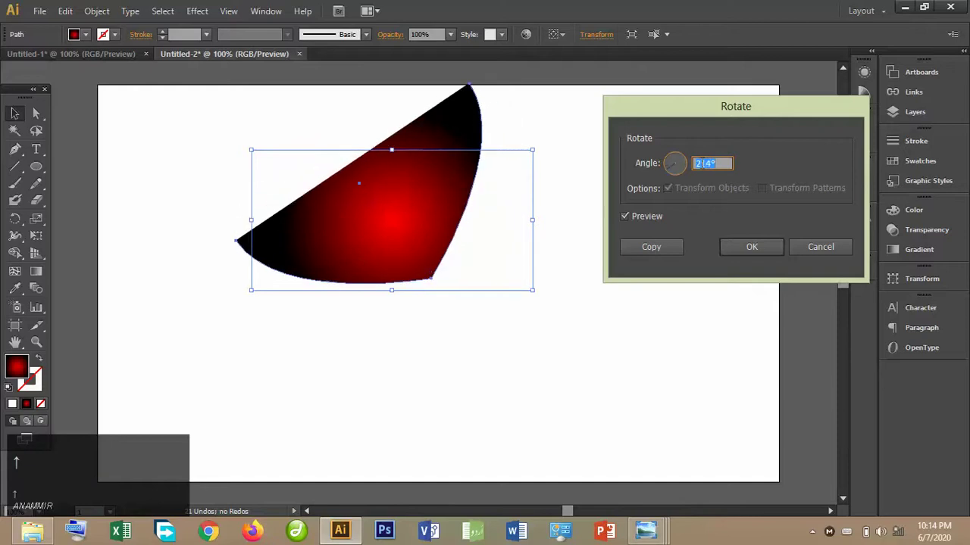
key("Up")
key("Up")
key("Up")
key("Up")
key("Up")
key("Up")
key("Up")
key("Up")
key("Up")
key("Up")
key("Up")
key("Up")
key("Up")
key("Up")
key("Up")
key("Up")
key("Up")
key("Up")
key("Up")
key("Up")
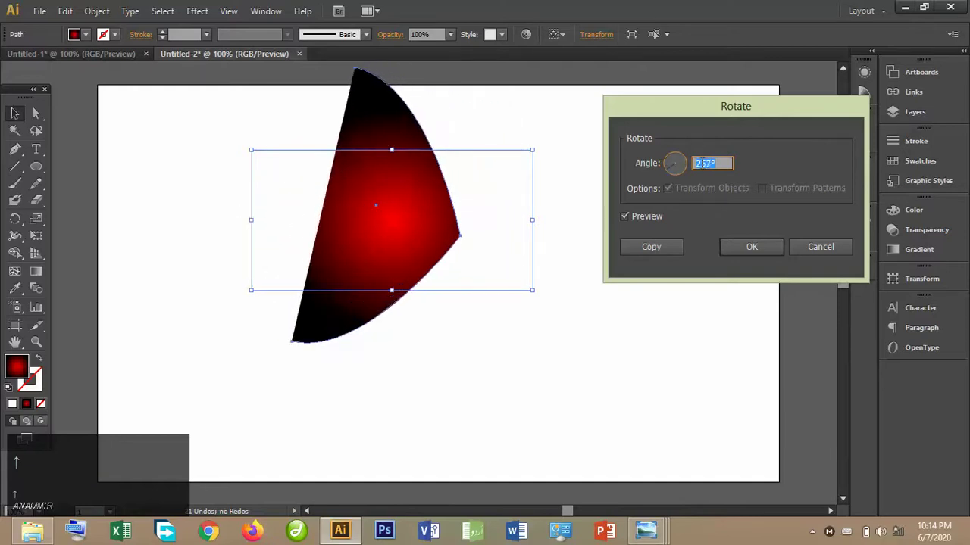
key("Up")
key("Up")
key("Up")
key("Up")
key("Up")
key("Up")
key("Up")
key("Up")
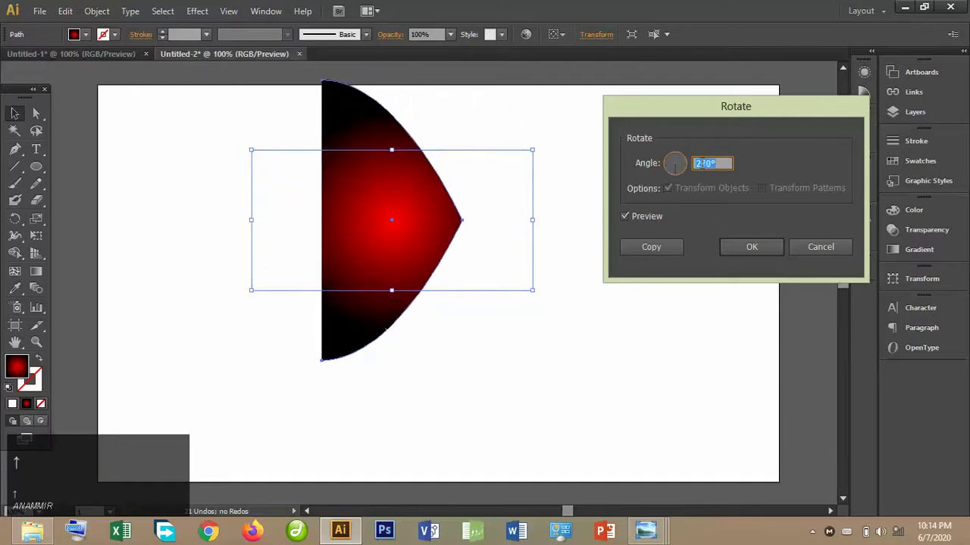
key("Down")
left_click(738, 254)
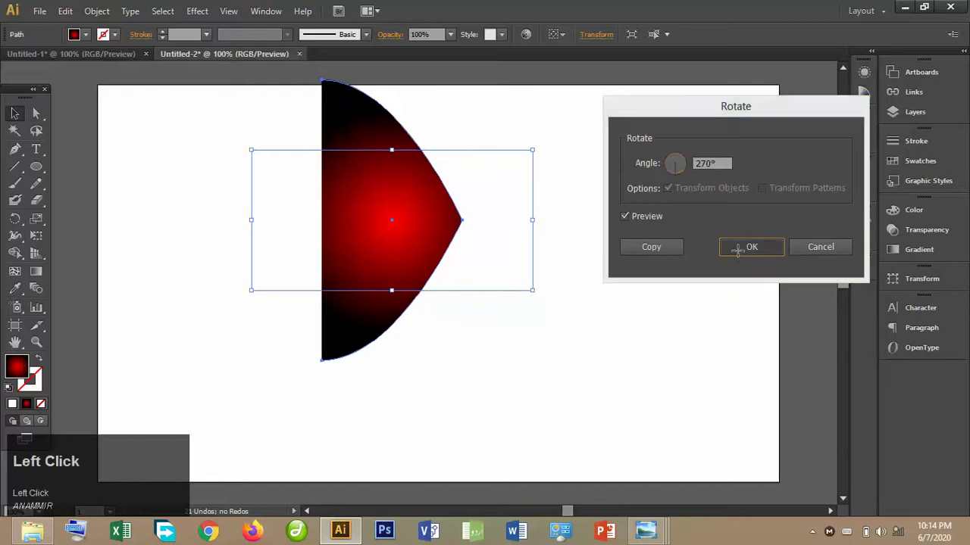
Move the rotated dome to just right of the artboard's centre.
left_click(588, 262)
left_click_drag(386, 233, 475, 275)
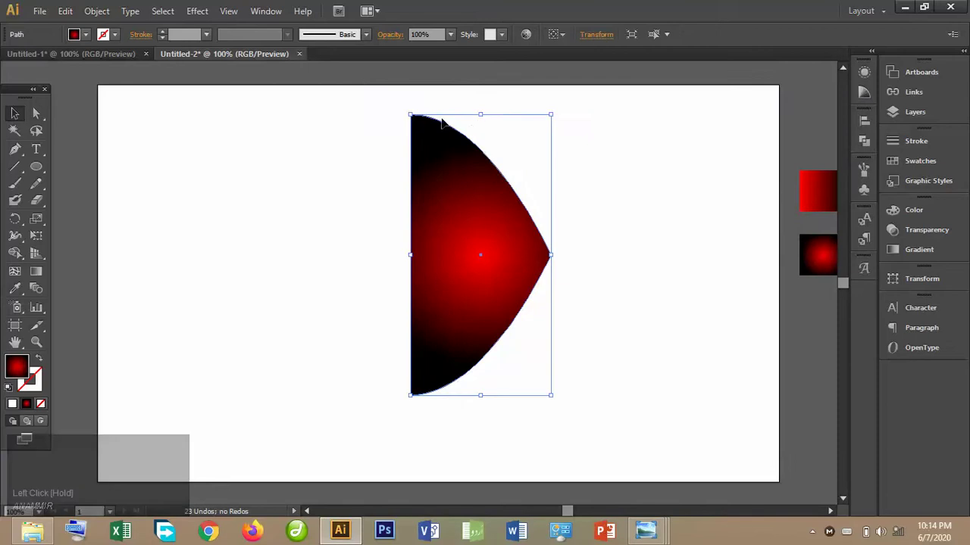
left_click_drag(428, 137, 477, 148)
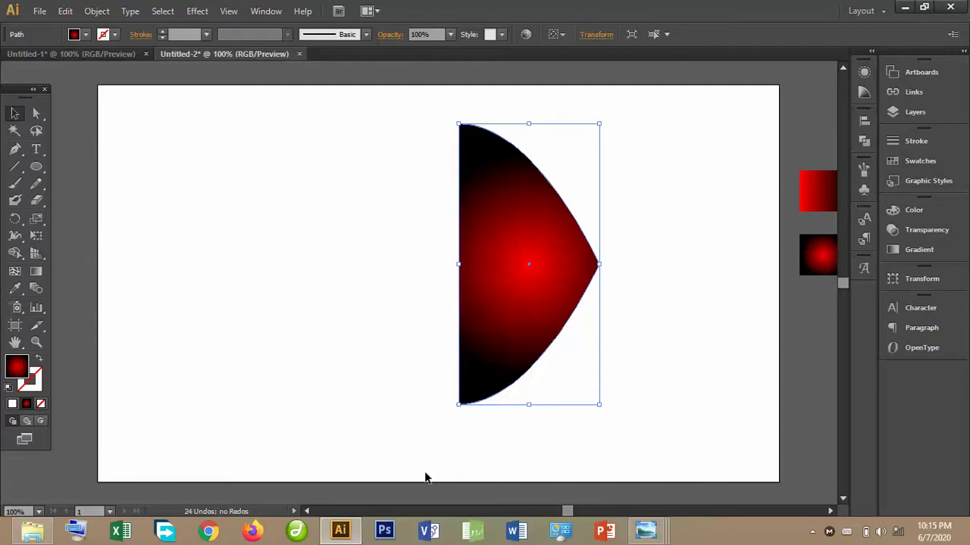
Check the pattern1 reference image in Windows Photo Viewer and return to Illustrator.
left_click(659, 535)
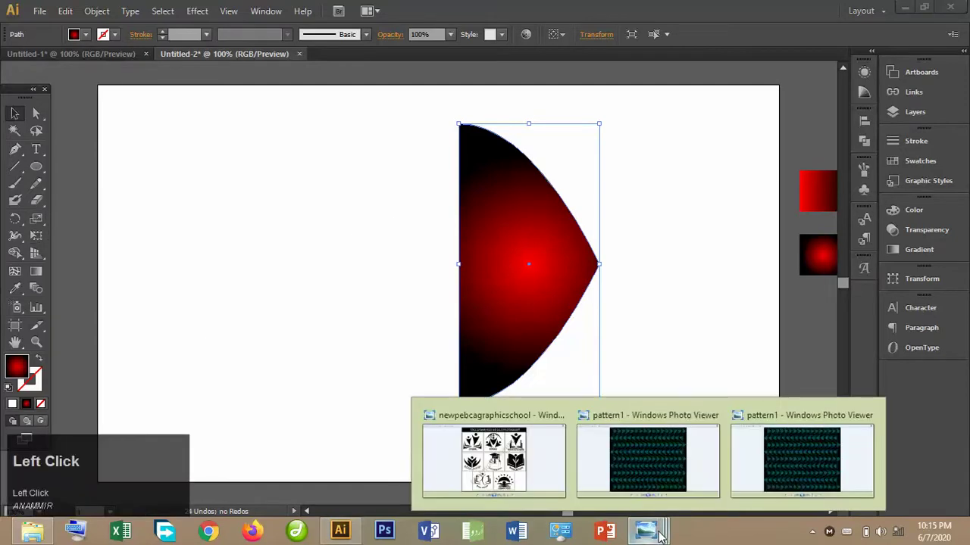
left_click(659, 467)
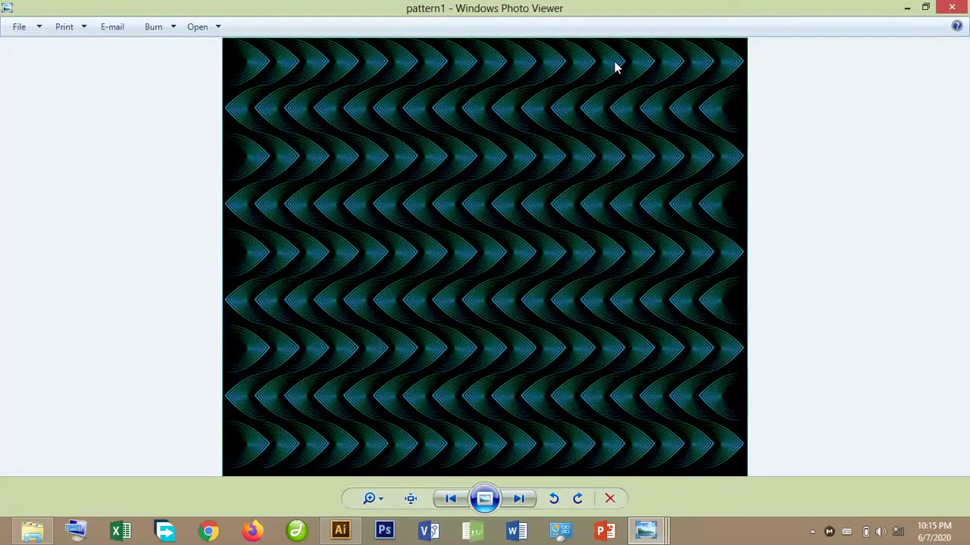
left_click(340, 531)
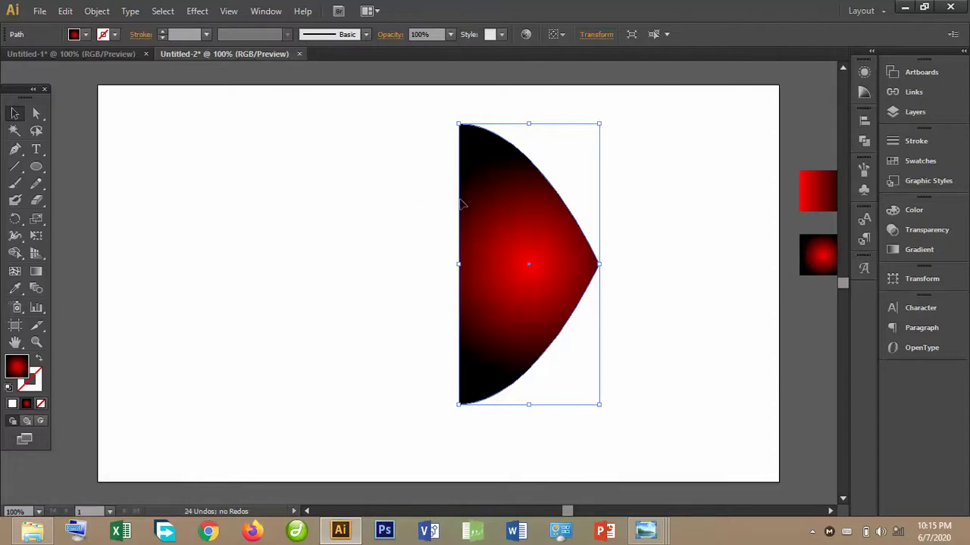
Shift the dome slightly left and down, and scale a copy about its centre to about 90% width and 88% height.
left_click_drag(502, 210, 465, 233)
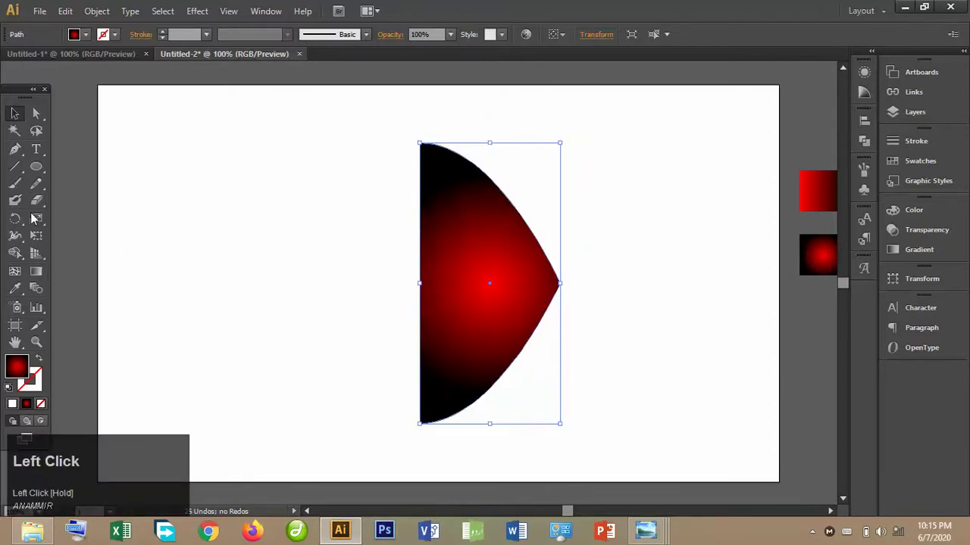
left_click(36, 219)
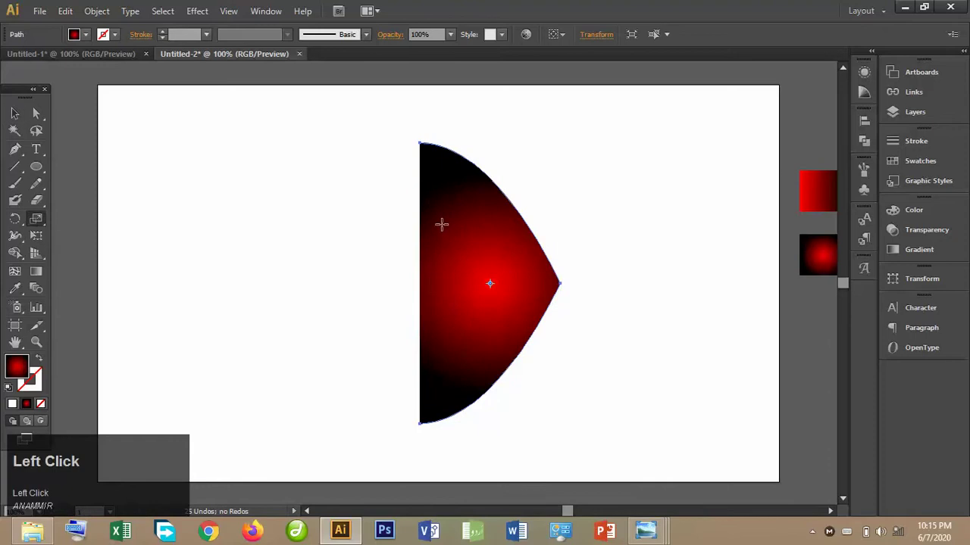
left_click_drag(430, 144, 439, 164)
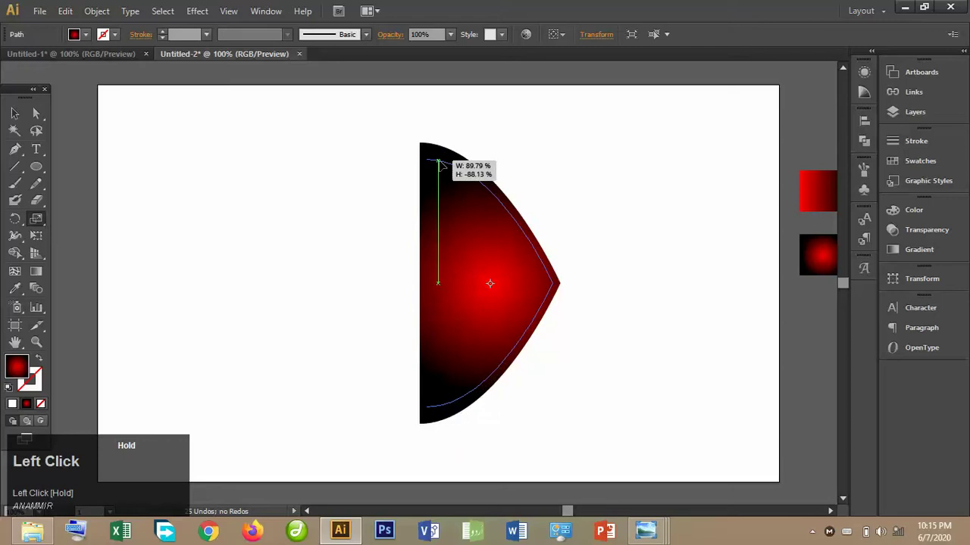
left_click_drag(440, 164, 440, 165)
key("alt")
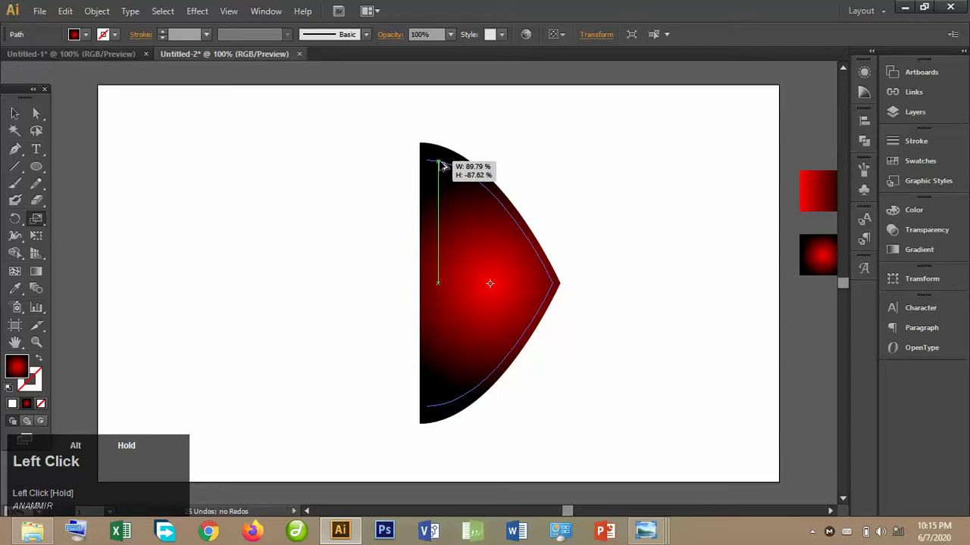
left_click_drag(439, 165, 439, 161)
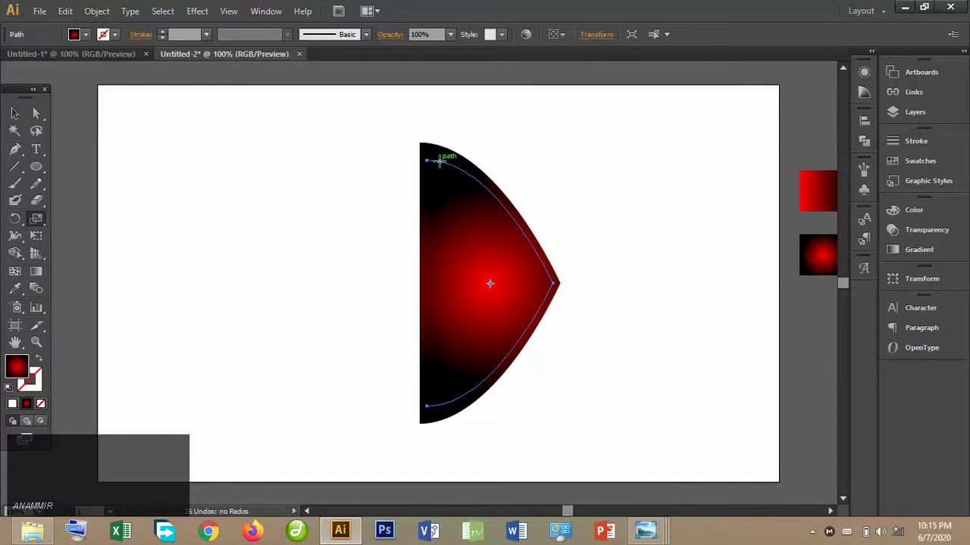
Repeat the scaled copy until the nested domes shrink to a tiny one at the centre.
key("ctrl+d")
key("ctrl+d")
key("ctrl+d")
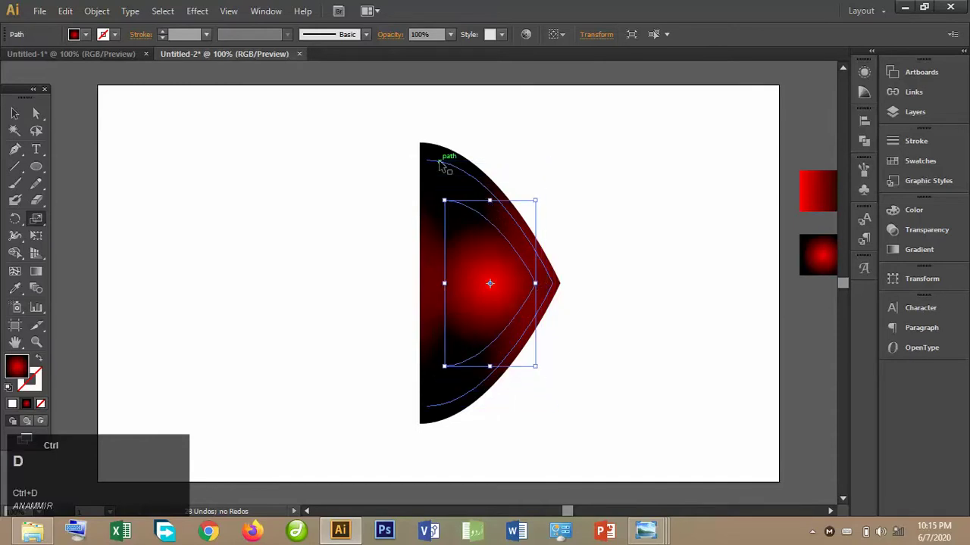
key("ctrl+d")
key("ctrl+d")
key("ctrl+d")
key("ctrl+d")
key("ctrl+d")
key("ctrl+d")
key("ctrl+d")
key("ctrl+d")
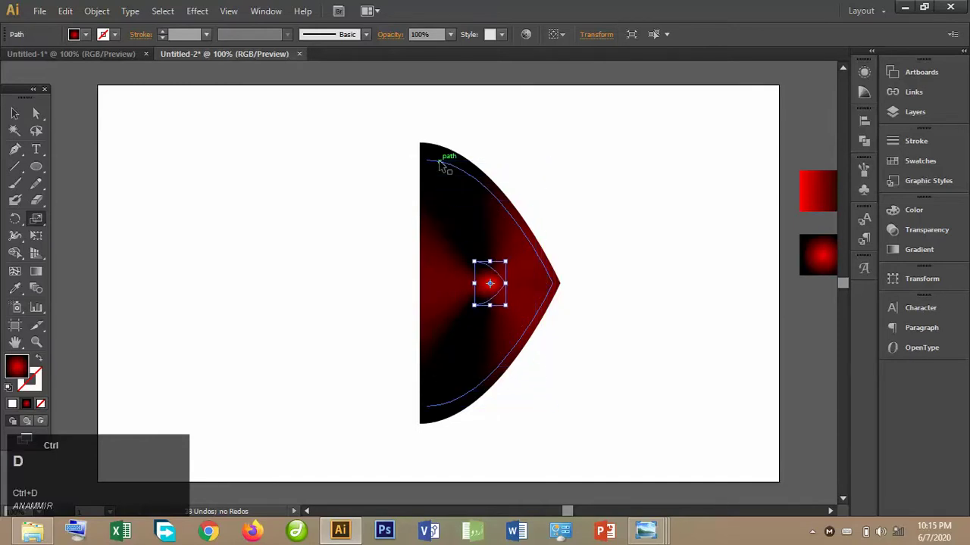
key("ctrl+d")
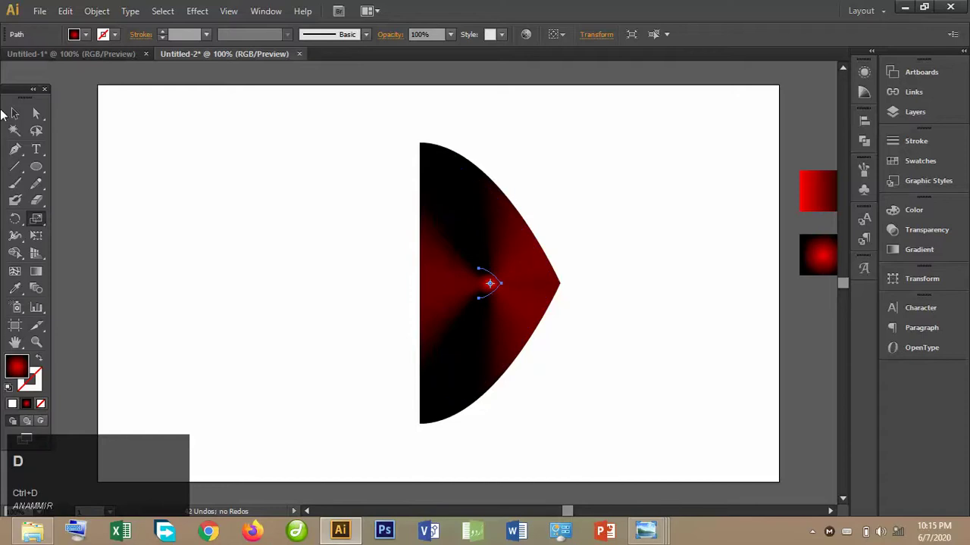
Examine the nested filled domes and the yellow radial gradient sample beyond the artboard's edge.
left_click(15, 113)
left_click(265, 188)
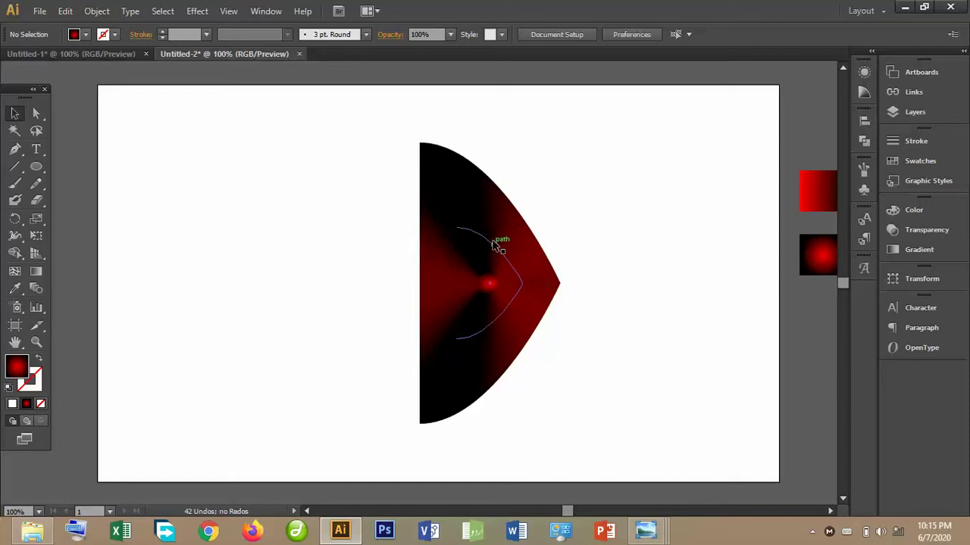
left_click(502, 204)
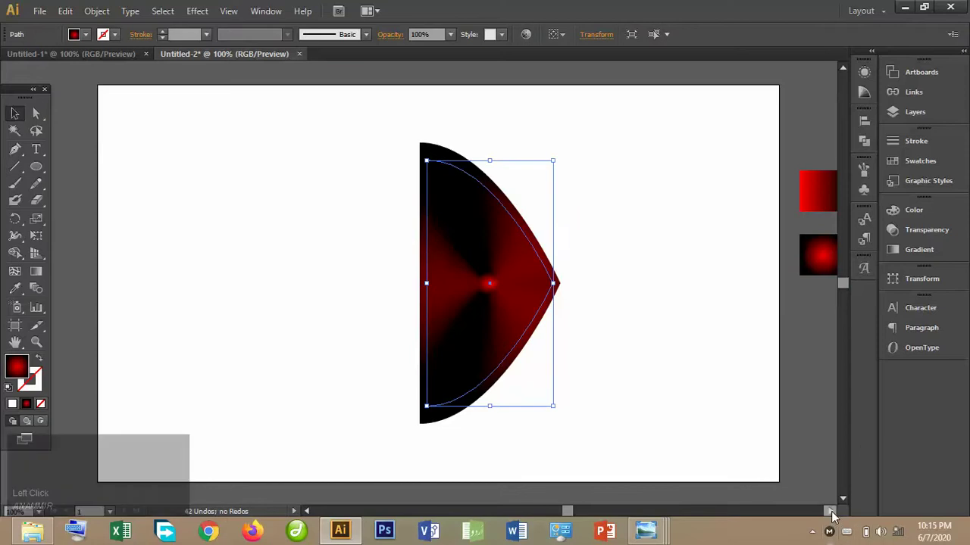
left_click(830, 511)
left_click(804, 267)
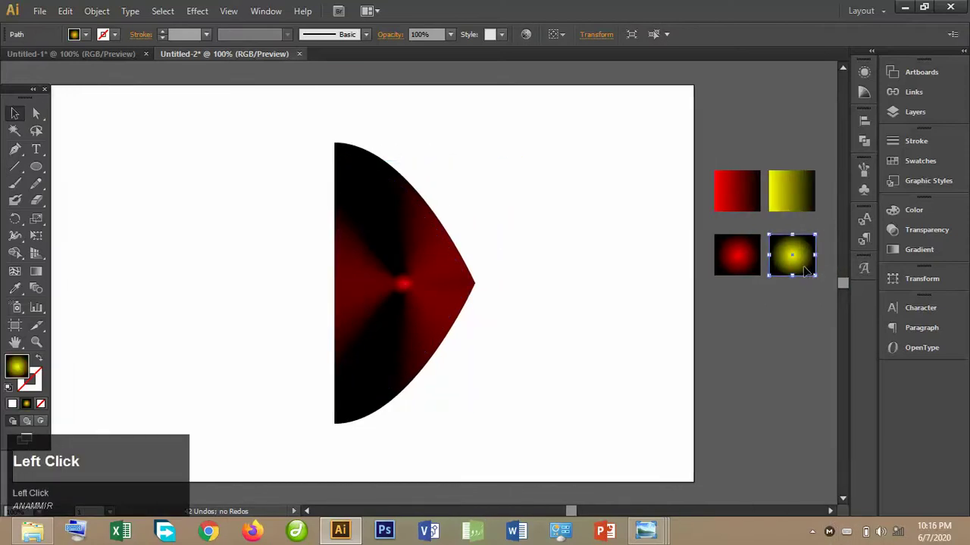
left_click(434, 331)
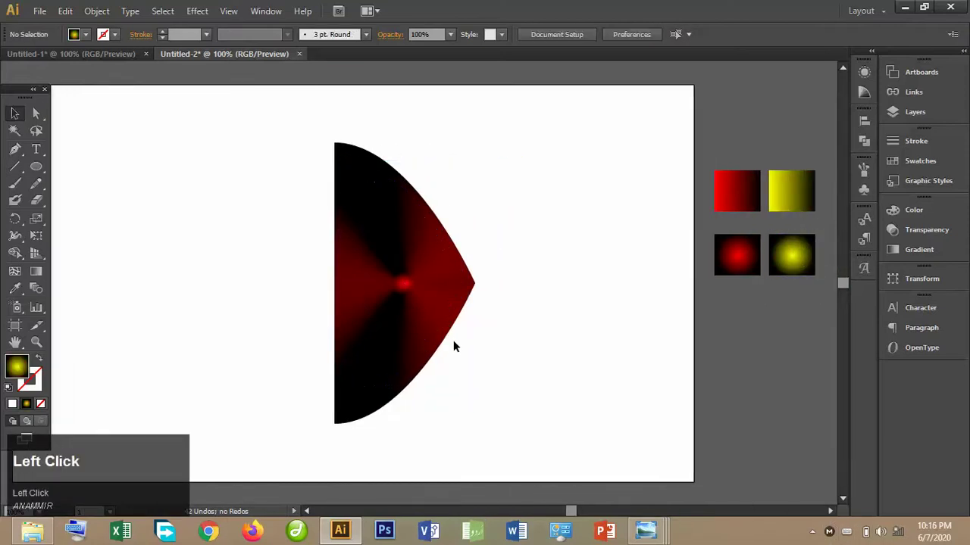
Undo all the nested scaled copies and the dome's last move.
key("ctrl+z")
key("ctrl+z")
key("ctrl+z")
key("ctrl+z")
key("ctrl+z")
key("ctrl+z")
key("ctrl+z")
key("ctrl+z")
key("ctrl+z")
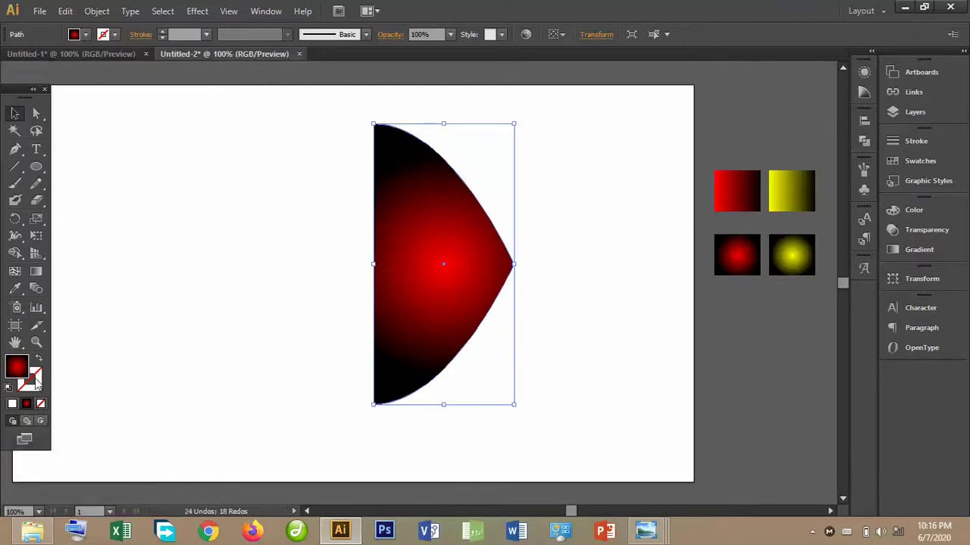
Apply the red-to-black radial gradient to the dome's stroke and remove its fill.
left_click(35, 379)
left_click(27, 405)
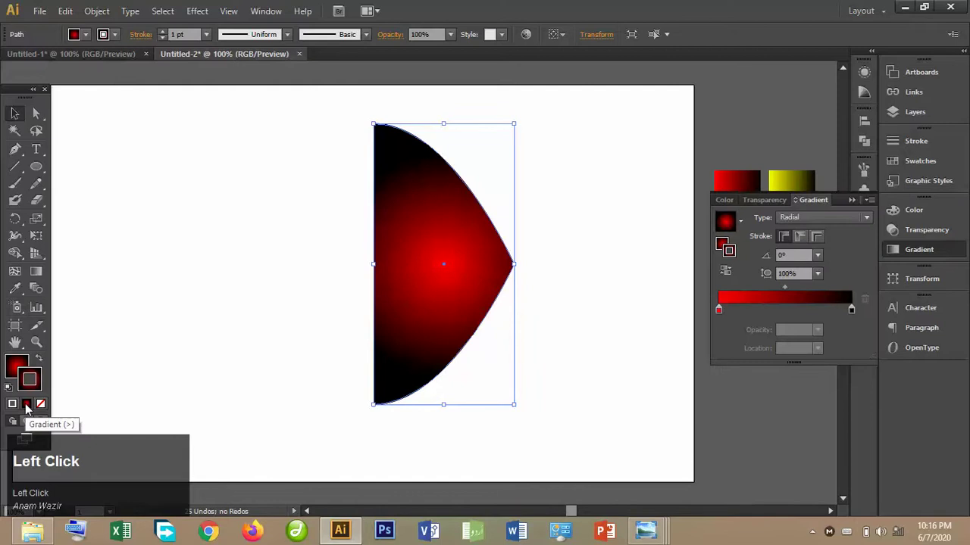
left_click(31, 378)
left_click(27, 404)
left_click(41, 403)
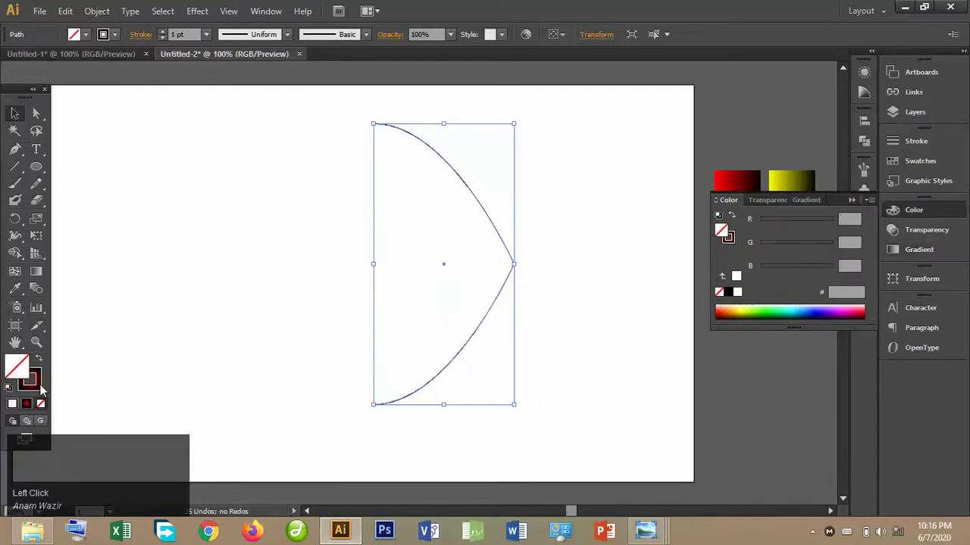
Set the dome outline's stroke weight to 10 pt.
left_click(32, 382)
left_click_drag(162, 32, 162, 32)
left_click(298, 254)
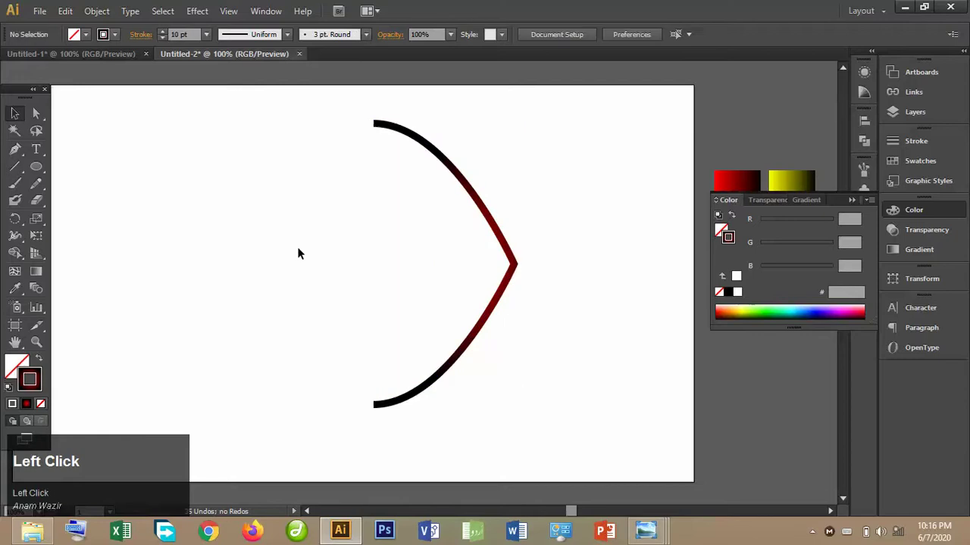
Scale a copy of the dome outline about its centre to about 82% width and 84% height, keeping the original.
left_click(515, 267)
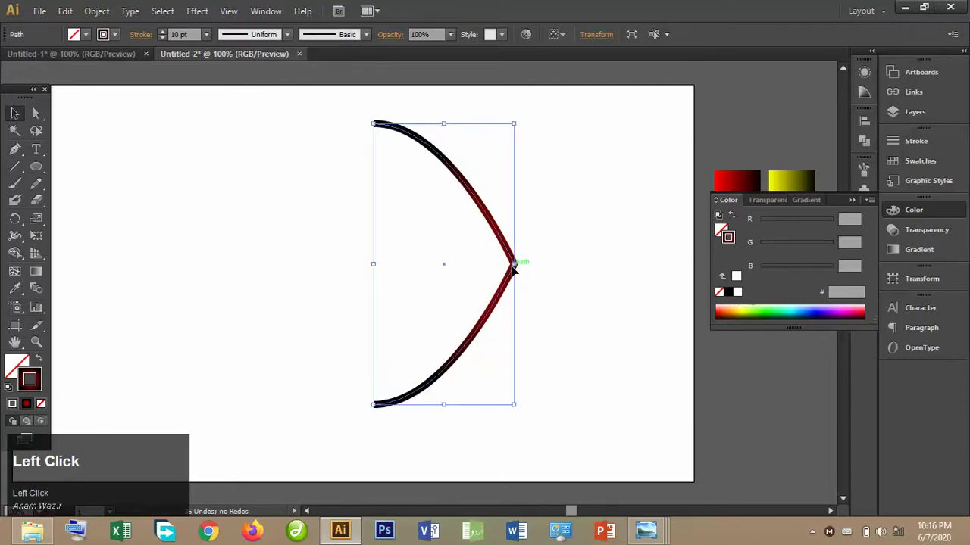
left_click(35, 219)
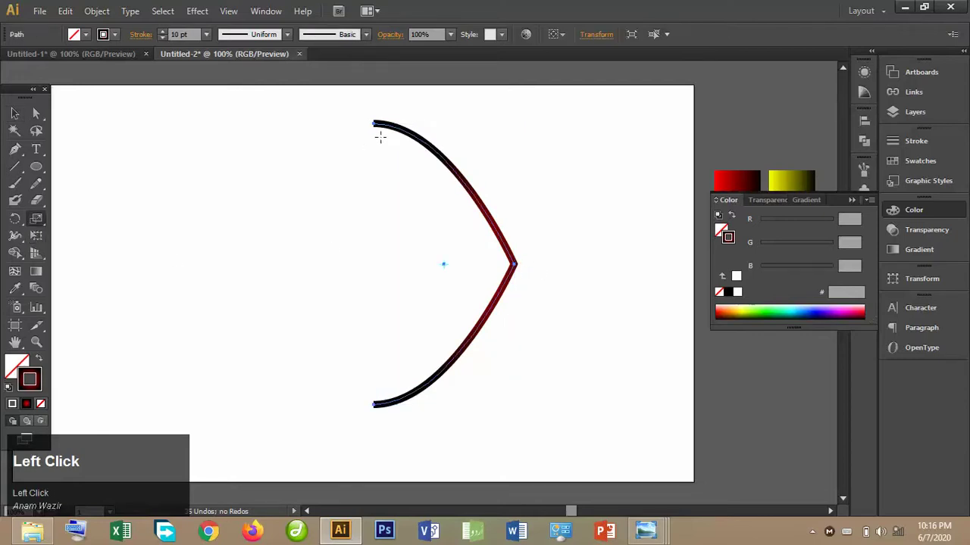
left_click_drag(391, 125, 403, 153)
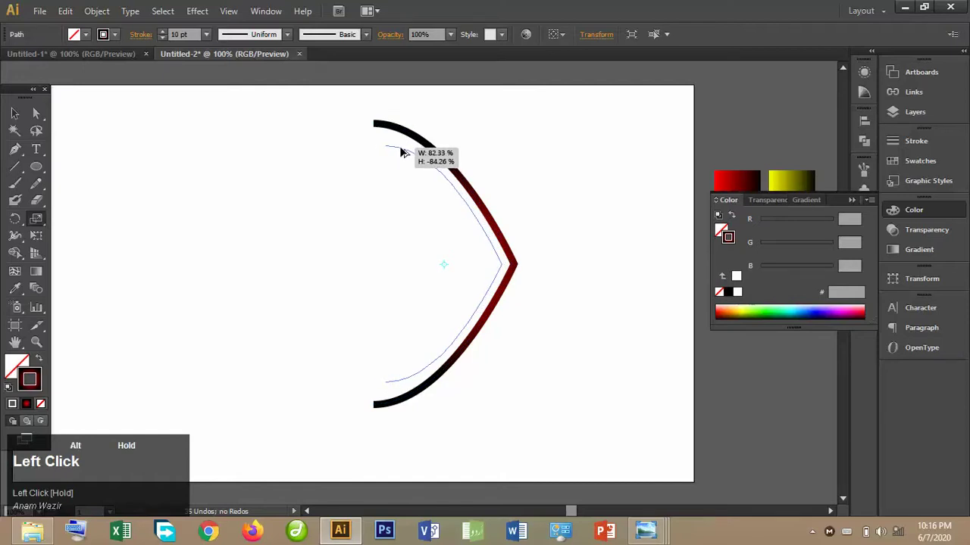
left_click_drag(402, 153, 402, 146)
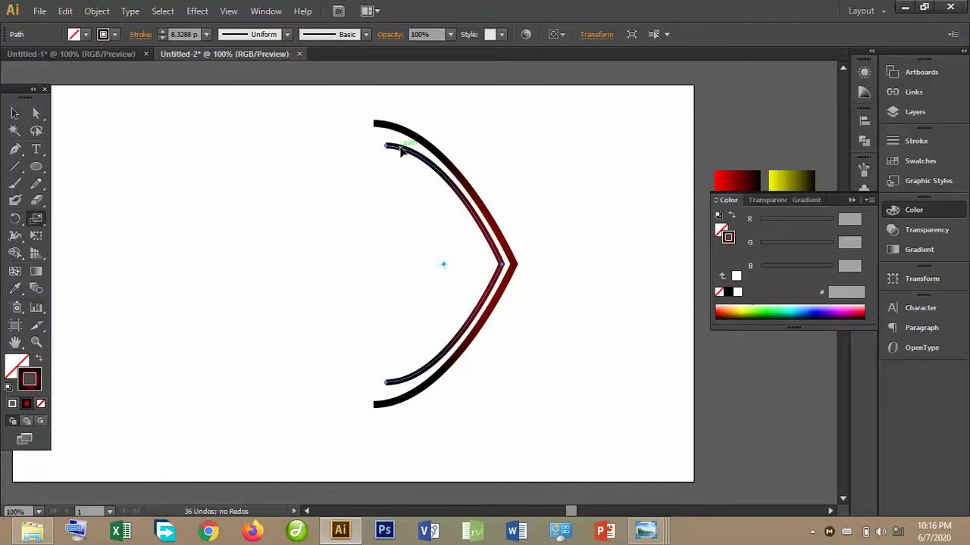
Repeat the scaled copy until the nested outlines shrink to a tiny one at the centre.
key("ctrl+d")
key("ctrl+d")
key("ctrl+d")
key("ctrl+d")
key("ctrl+d")
key("ctrl+d")
key("ctrl+d")
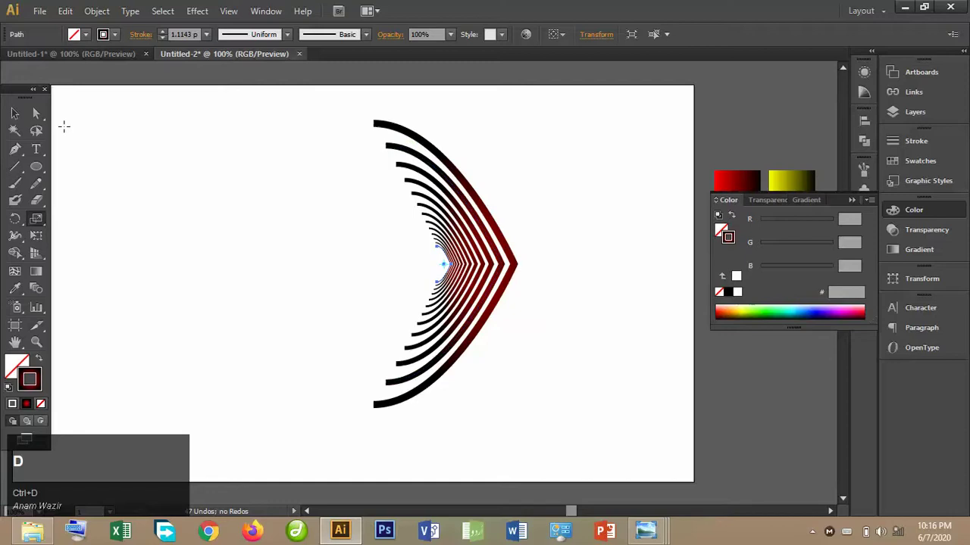
Select all the nested dome outlines and group them.
left_click(10, 119)
left_click_drag(329, 117, 526, 435)
key("ctrl+g")
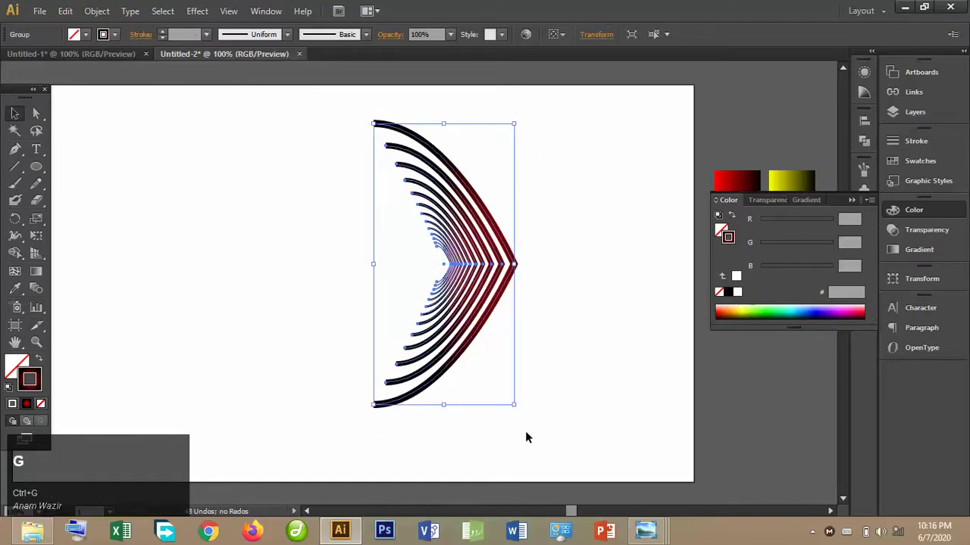
left_click(559, 316)
Shrink the dome group proportionally to a small motif and move it to the artboard's top-left corner.
left_click(445, 144)
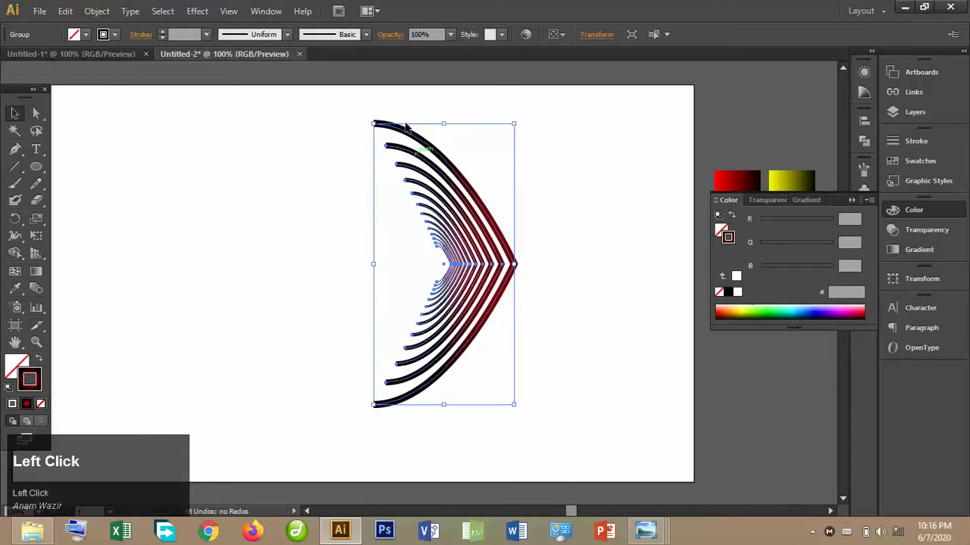
left_click_drag(375, 123, 480, 354)
left_click(587, 348)
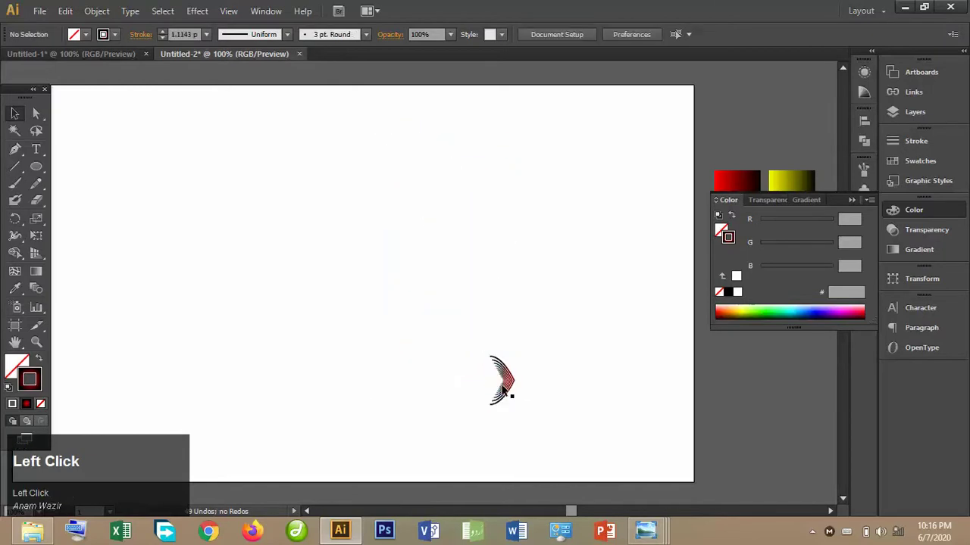
left_click(307, 512)
left_click_drag(588, 380, 110, 109)
left_click(174, 138)
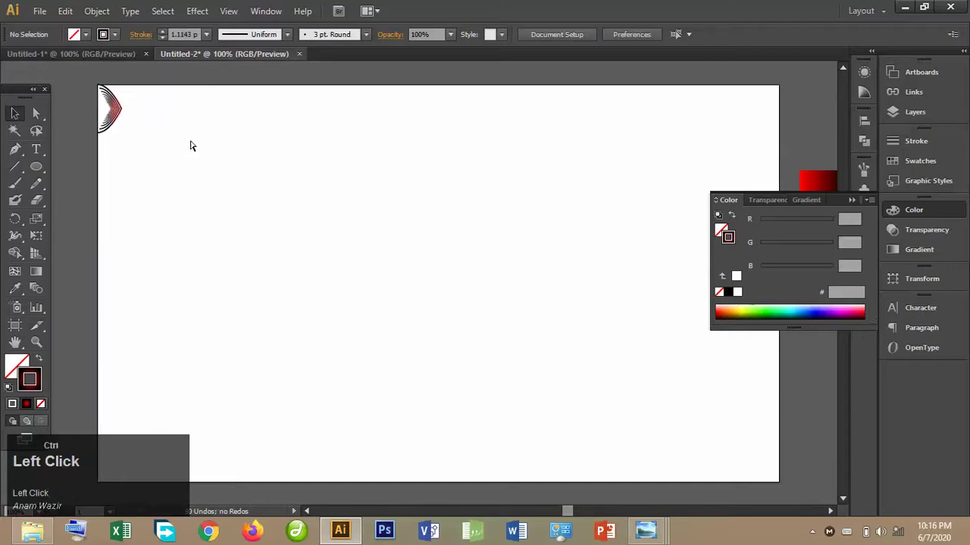
Nudge the small motif slightly down and right so its outline sits just inside the artboard's corner.
key("ctrl+equal")
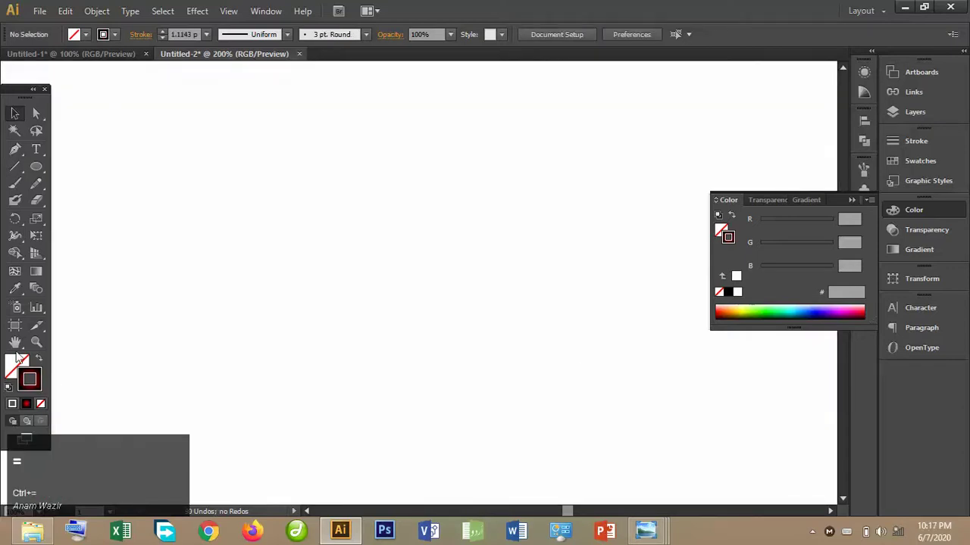
left_click(15, 342)
left_click_drag(182, 281, 602, 405)
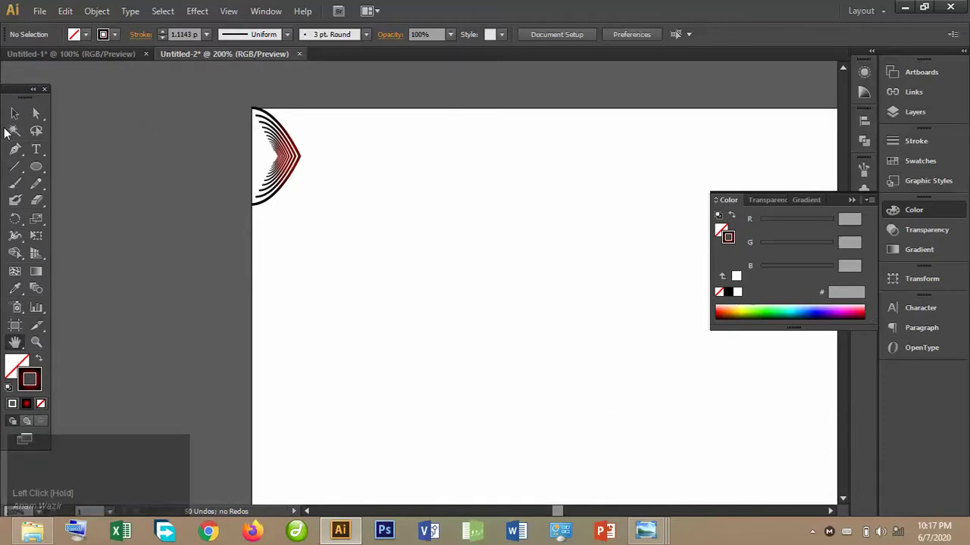
left_click(14, 113)
left_click(295, 162)
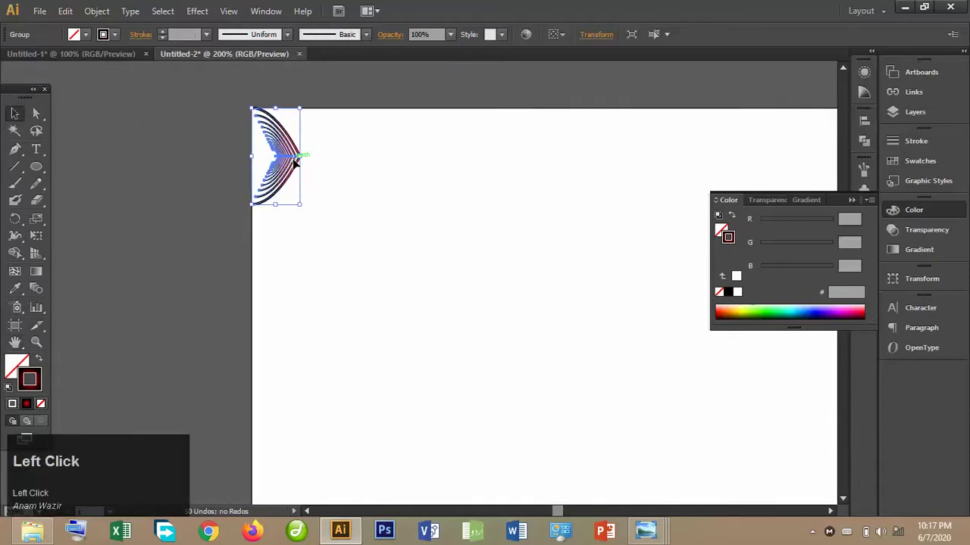
key("Down")
key("Down")
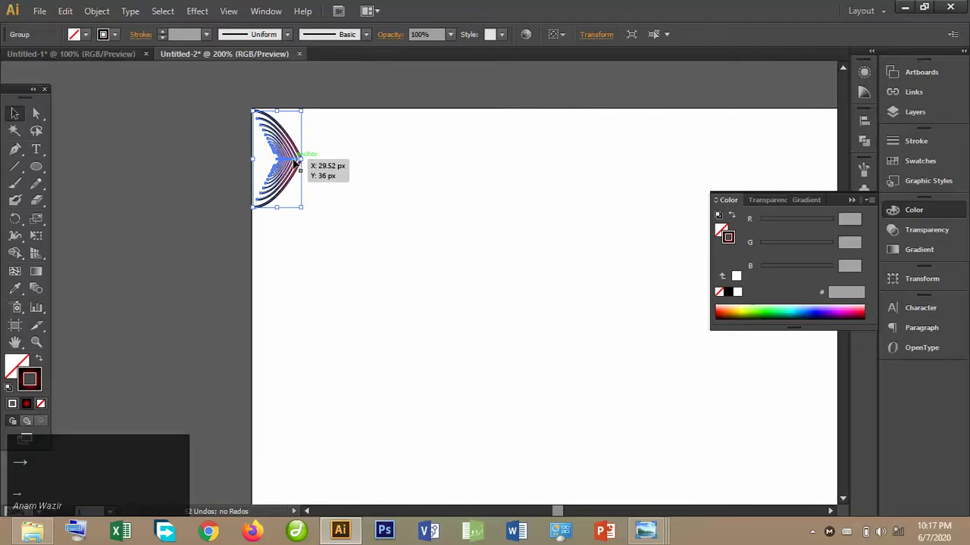
left_click(162, 149)
left_click(299, 154)
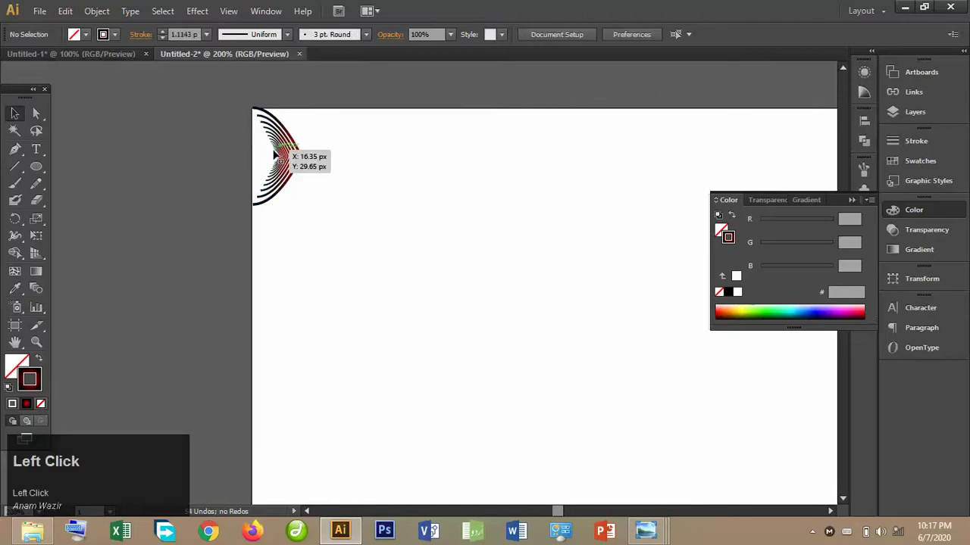
key("Down")
left_click(198, 149)
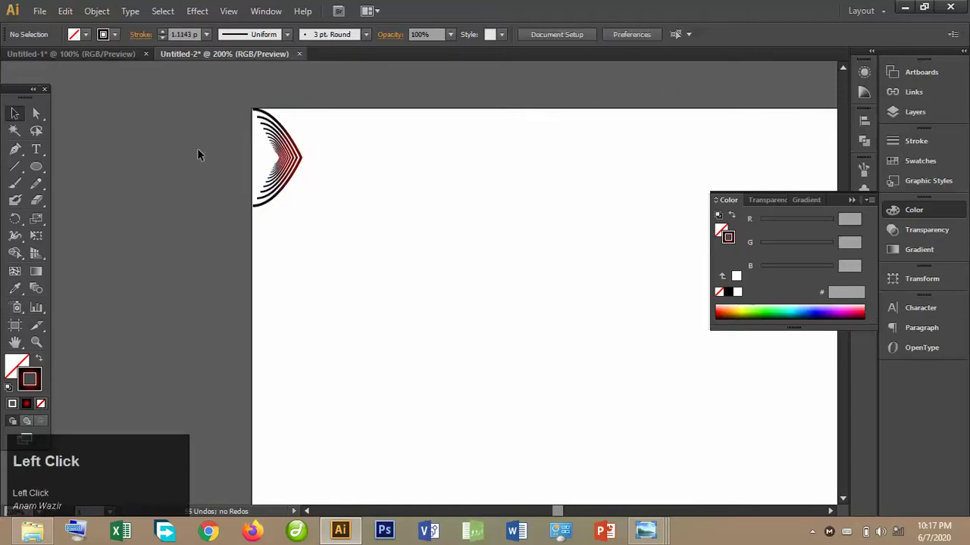
Reduce the motif's height from its lower edge and place a copy directly beside it to the right, slightly overlapping.
left_click(285, 157)
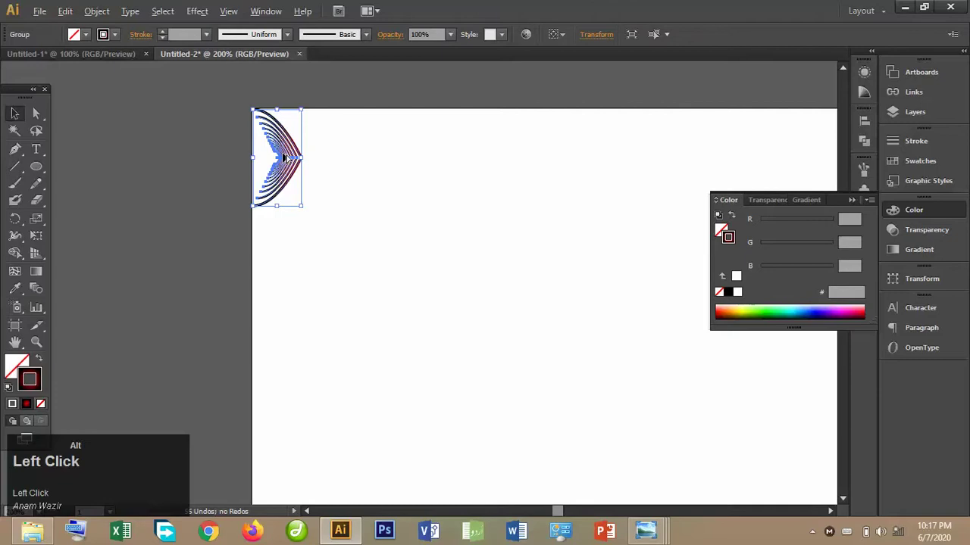
left_click_drag(277, 205, 326, 154)
left_click(325, 101)
left_click(286, 153)
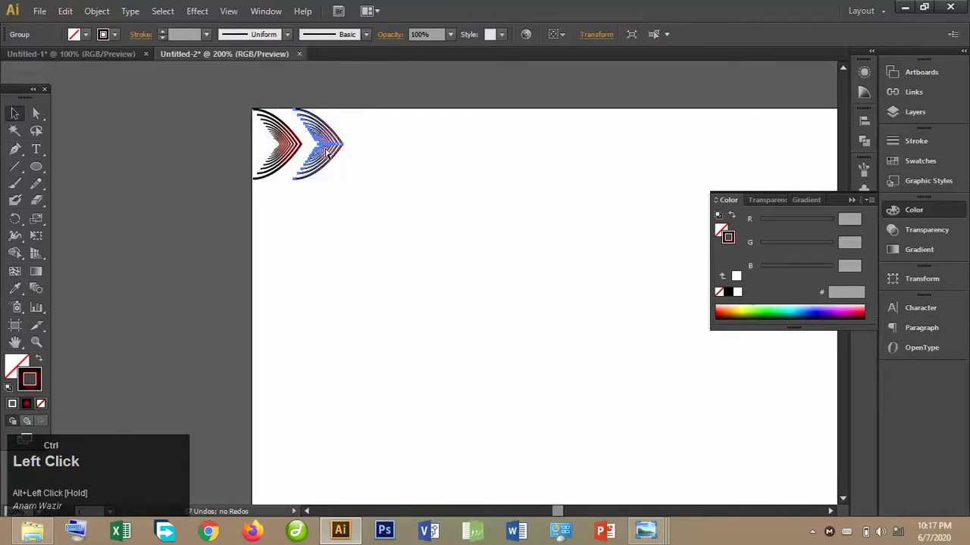
Repeat the motif's copy until a row of chevrons spans the artboard's full width.
key("ctrl+minus")
key("ctrl+minus")
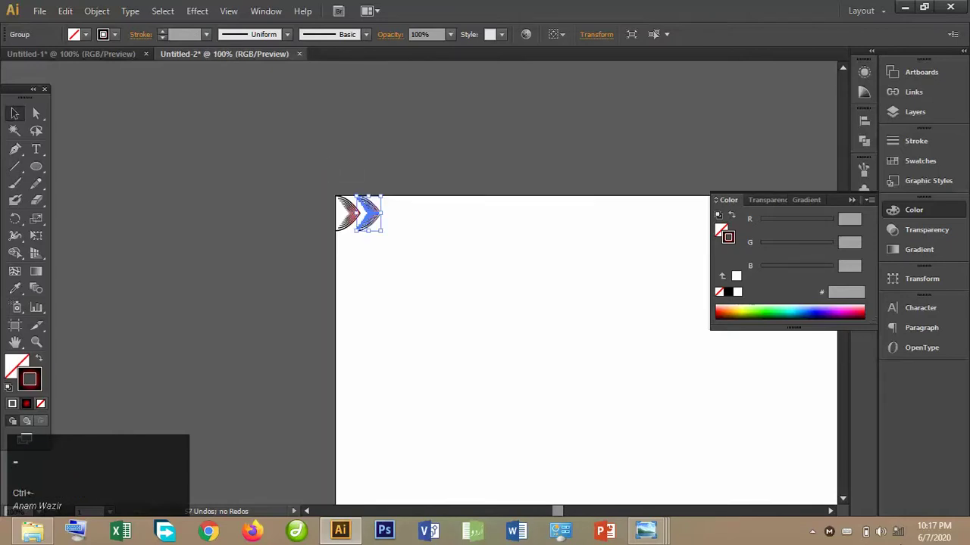
left_click(831, 511)
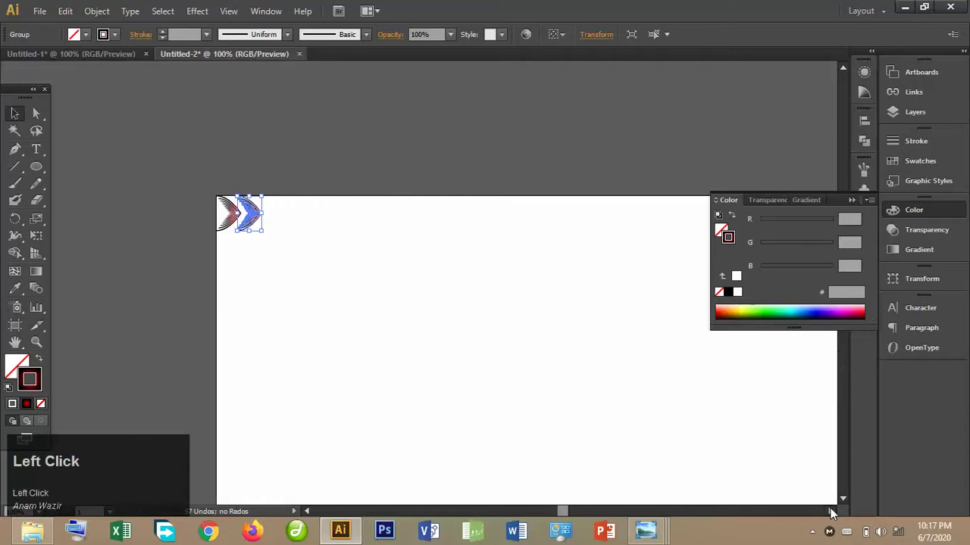
left_click(852, 200)
left_click(687, 223, "ctrl")
key("ctrl+d")
key("ctrl+d")
key("ctrl+d")
key("ctrl+d")
key("ctrl+d")
key("ctrl+d")
key("ctrl+d")
key("ctrl+d")
key("ctrl+d")
key("ctrl+d")
key("ctrl+d")
key("ctrl+d")
key("ctrl+d")
key("ctrl+d")
key("ctrl+d")
key("ctrl+d")
key("ctrl+d")
key("ctrl+d")
key("ctrl+d")
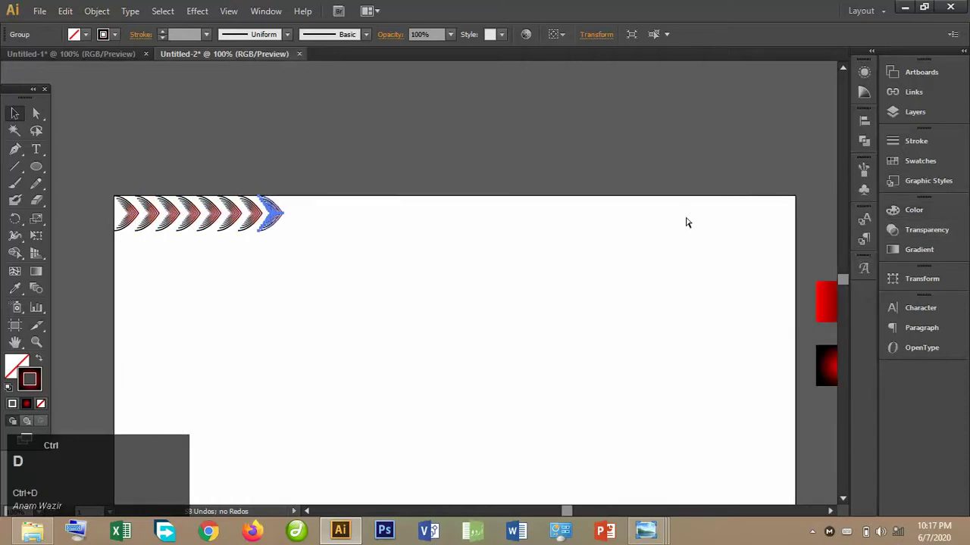
key("ctrl+d")
key("ctrl+d")
key("ctrl+d")
key("ctrl+d")
key("ctrl+d")
key("ctrl+d")
key("ctrl+d")
key("ctrl+d")
key("ctrl+d")
key("ctrl+d")
key("ctrl+d")
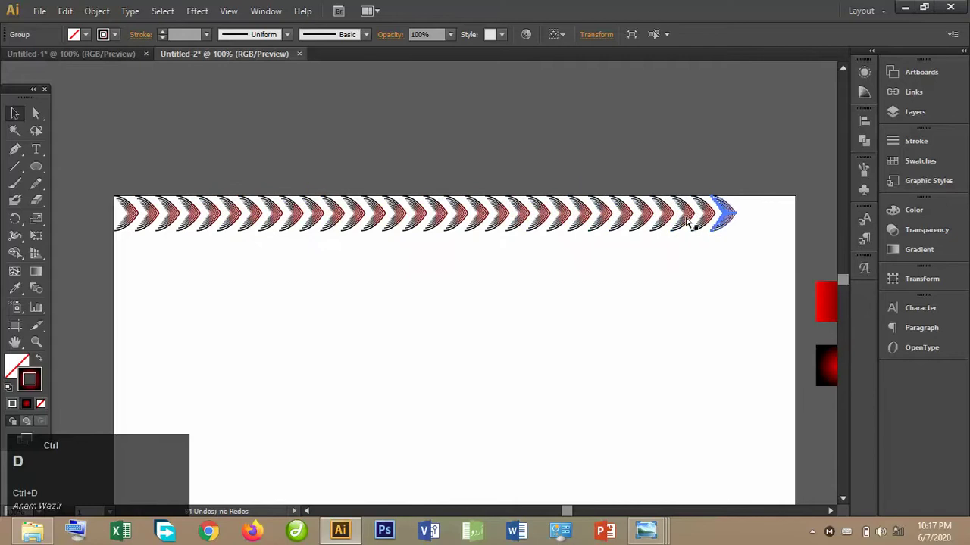
key("ctrl+d")
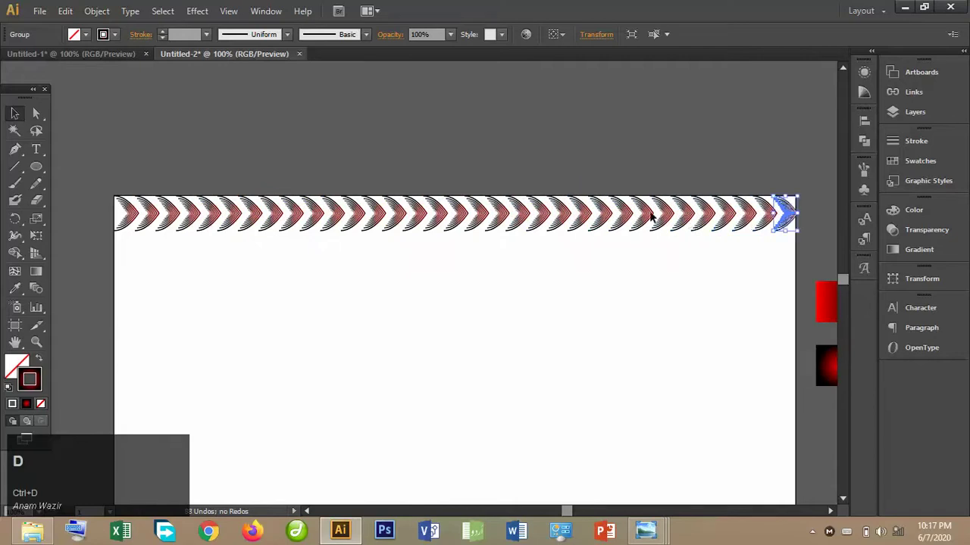
Select the whole row of chevron motifs and group it.
left_click(14, 112)
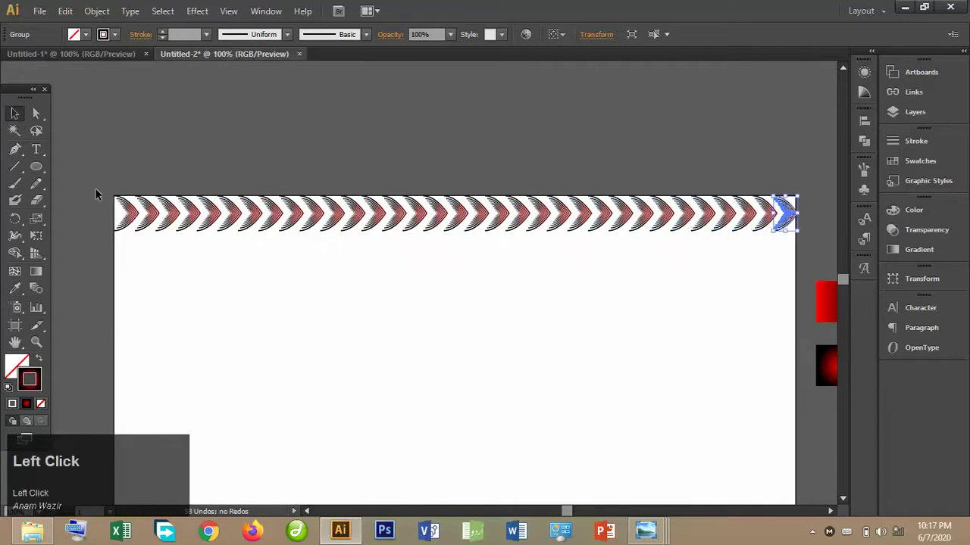
left_click_drag(95, 194, 809, 213)
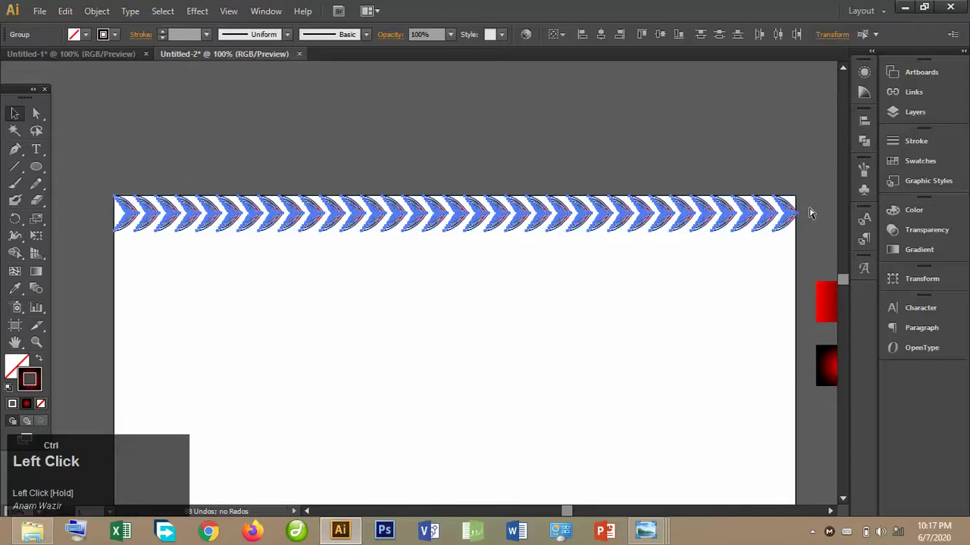
key("ctrl+g")
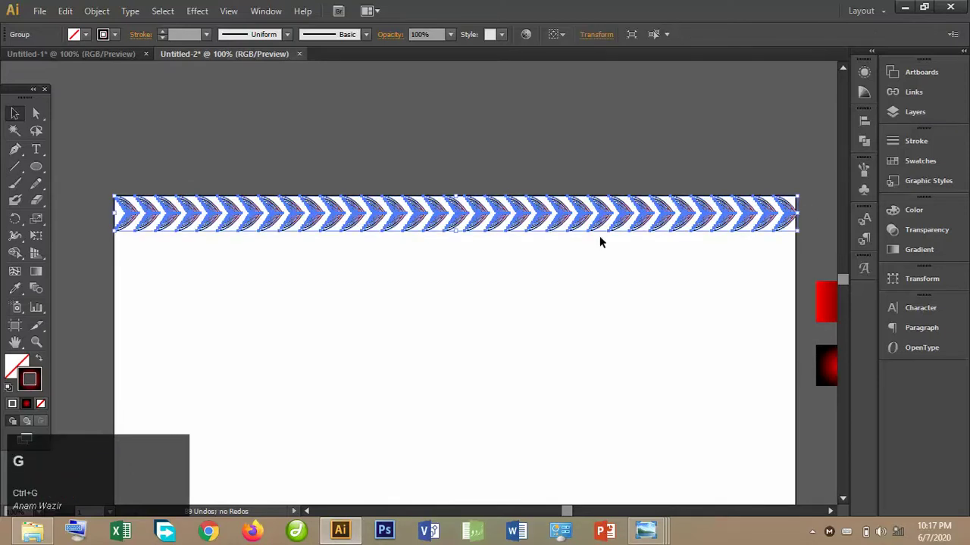
Place a copy of the chevron row below the original with a small gap and repeat it down to seven rows.
left_click_drag(596, 228, 599, 272)
key("ctrl+d")
key("ctrl+d")
key("ctrl+d")
key("ctrl+d")
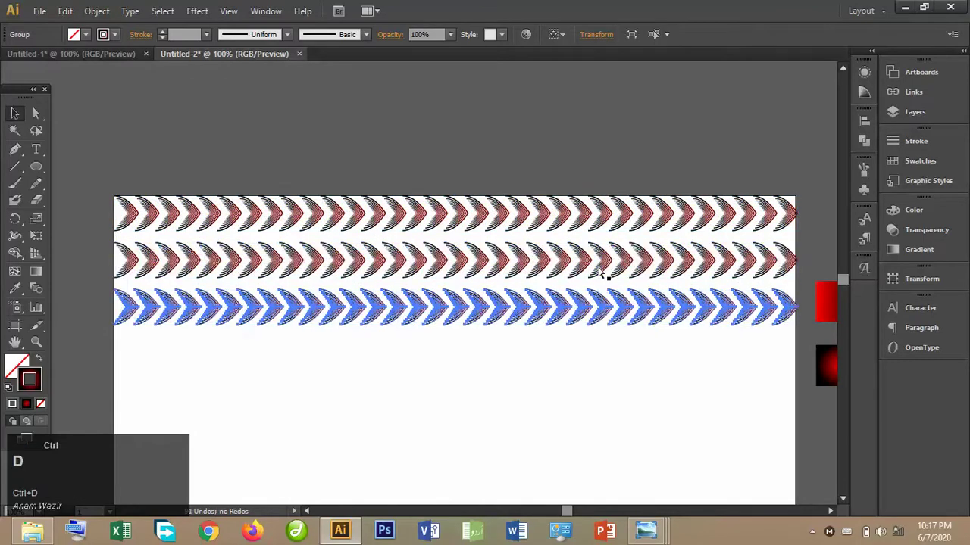
key("ctrl+d")
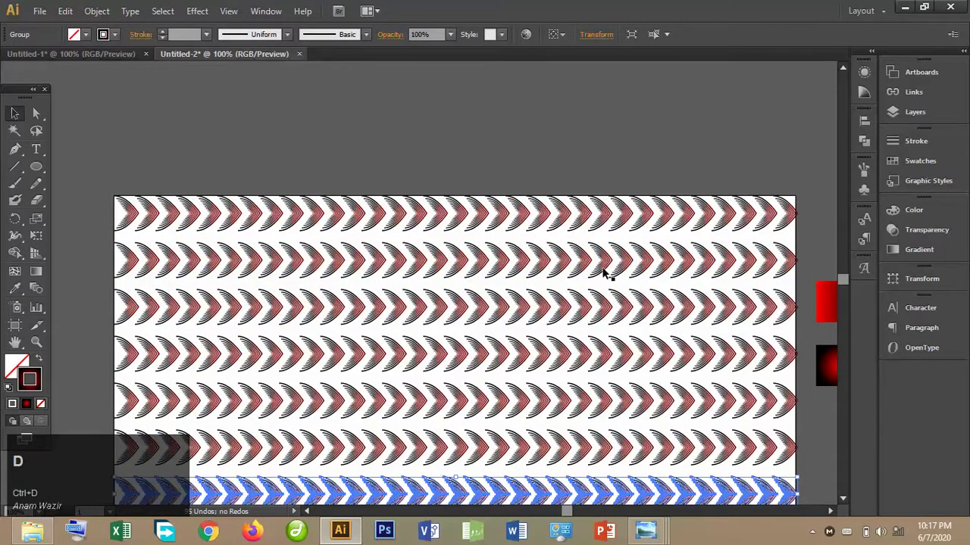
Add two more repeated rows and delete the last one that overruns the artboard's lower edge.
left_click(843, 499)
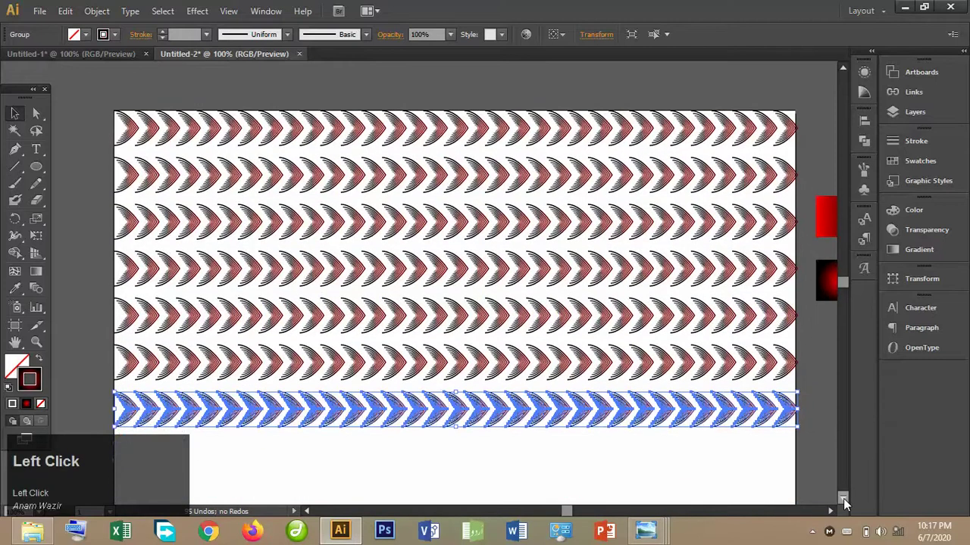
left_click(843, 498)
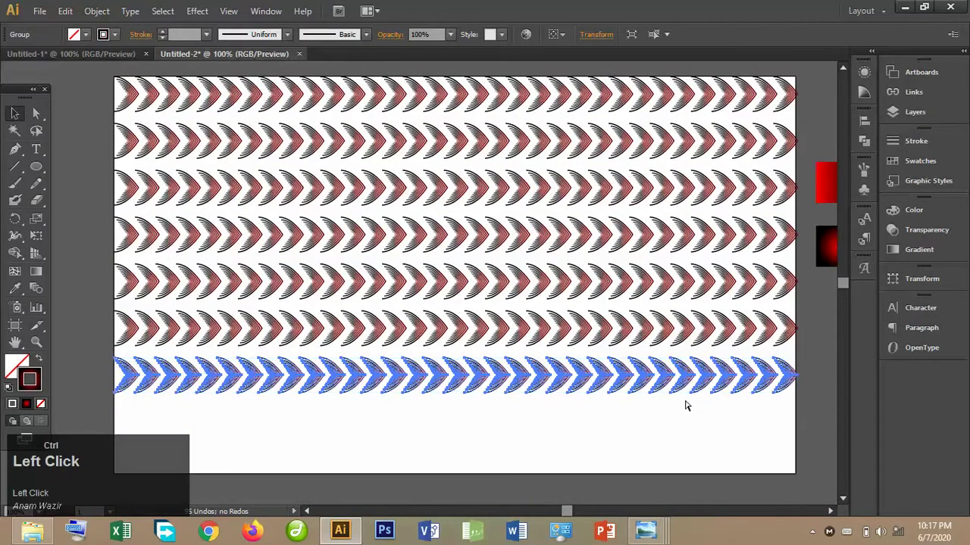
key("ctrl+d")
key("ctrl+d")
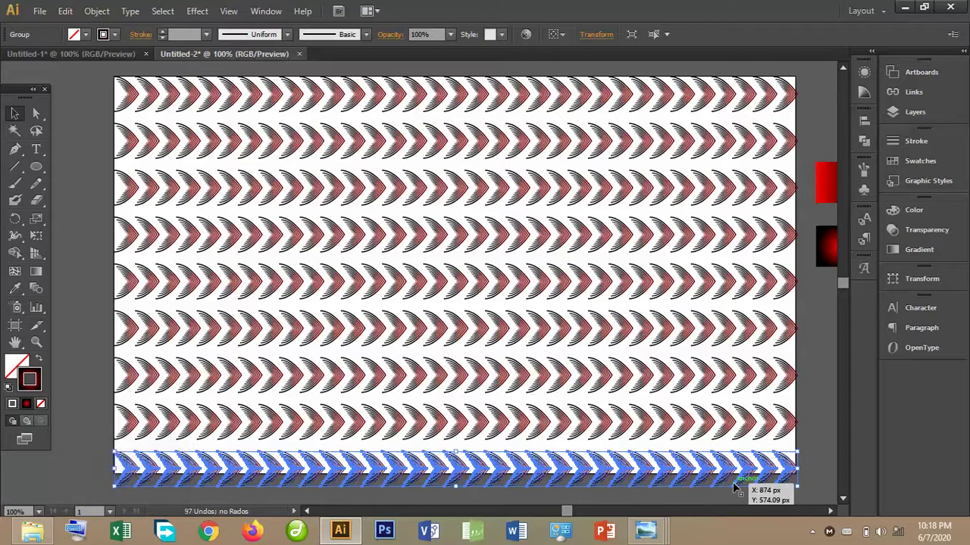
key("Delete")
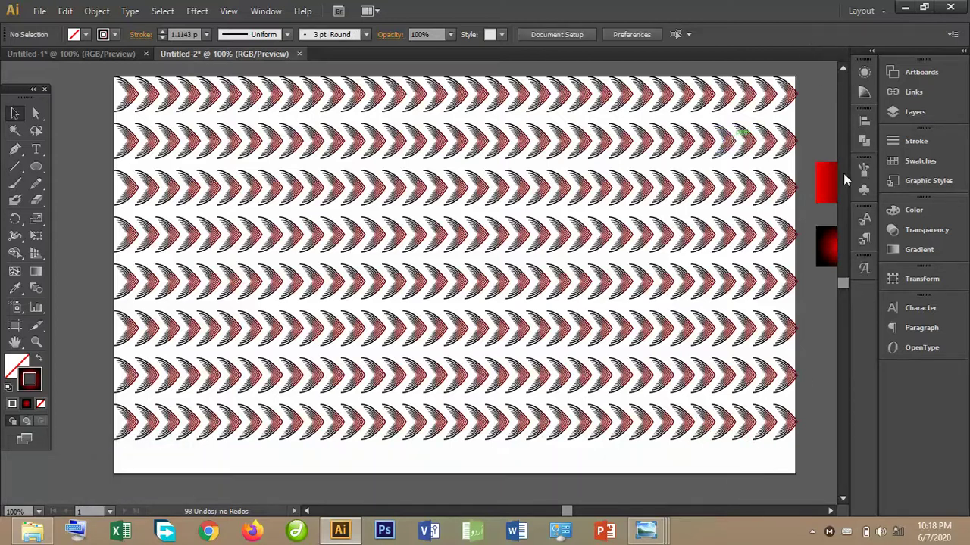
Reflect the second chevron row across the vertical axis so its motifs point the opposite way.
left_click(844, 67)
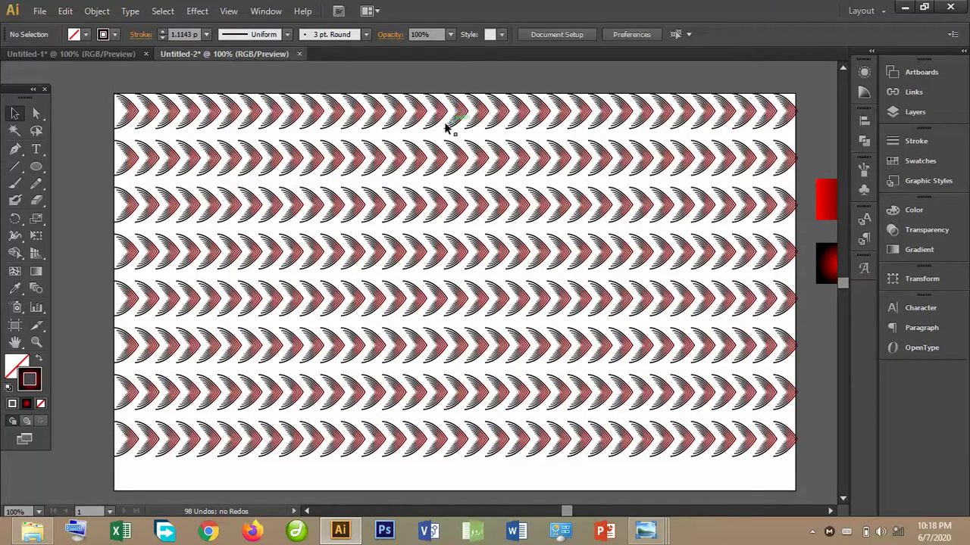
left_click(666, 157)
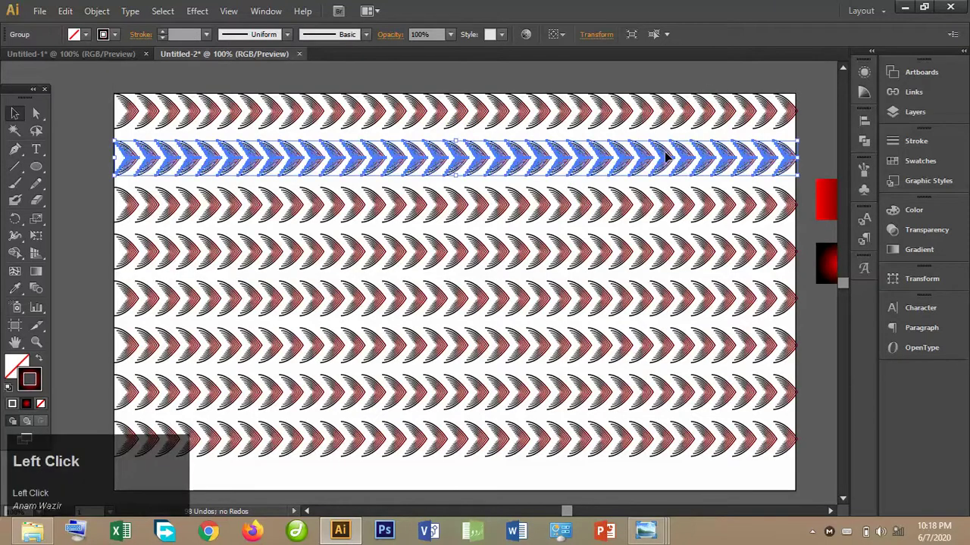
right_click(666, 157)
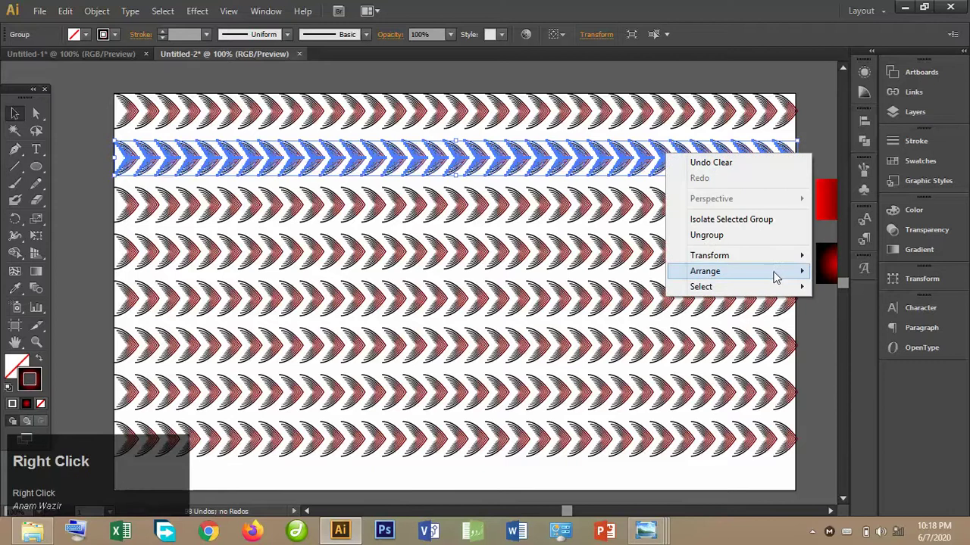
mouse_move(786, 266)
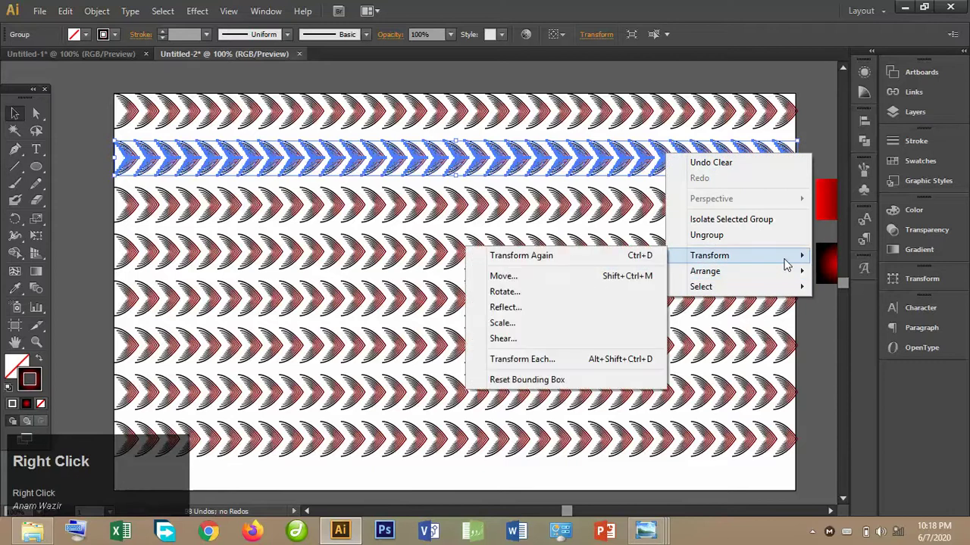
left_click(554, 304)
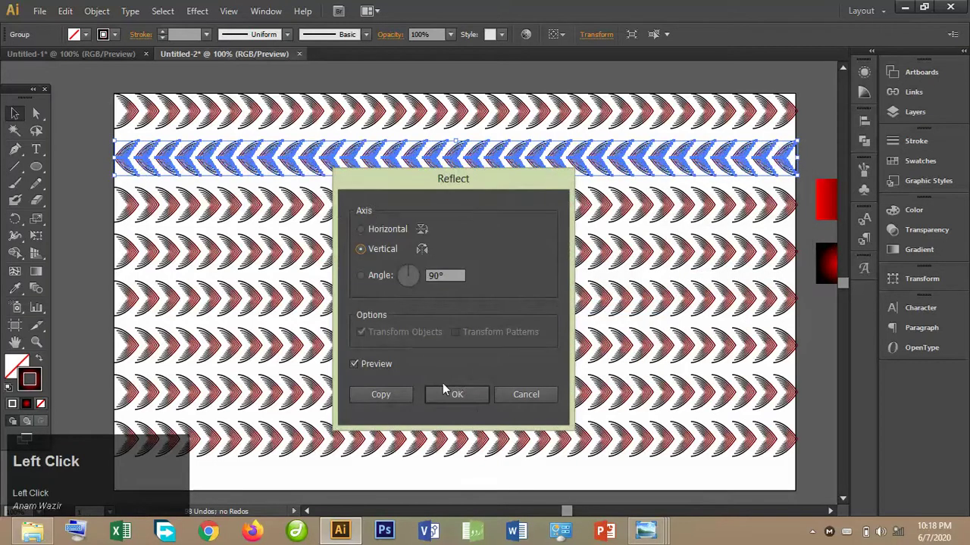
left_click(470, 397)
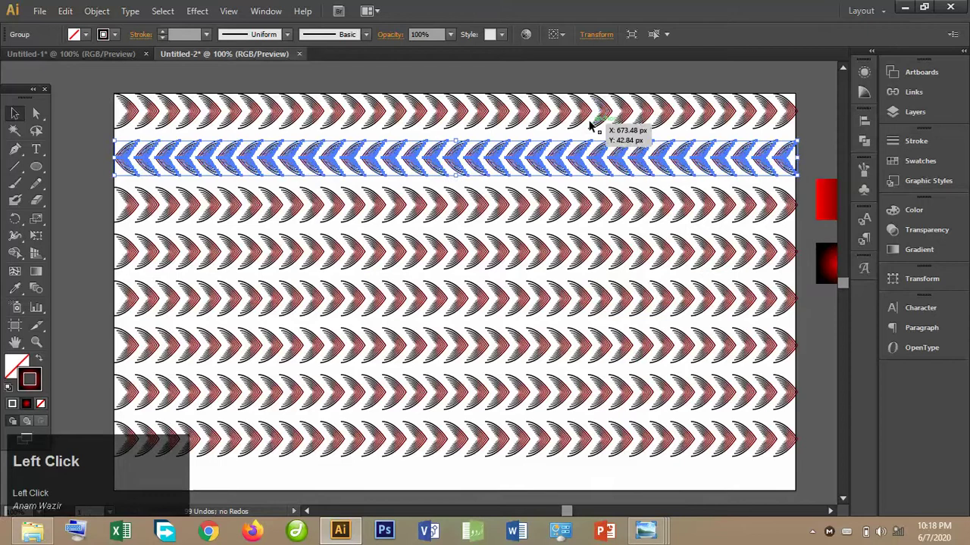
left_click(577, 87)
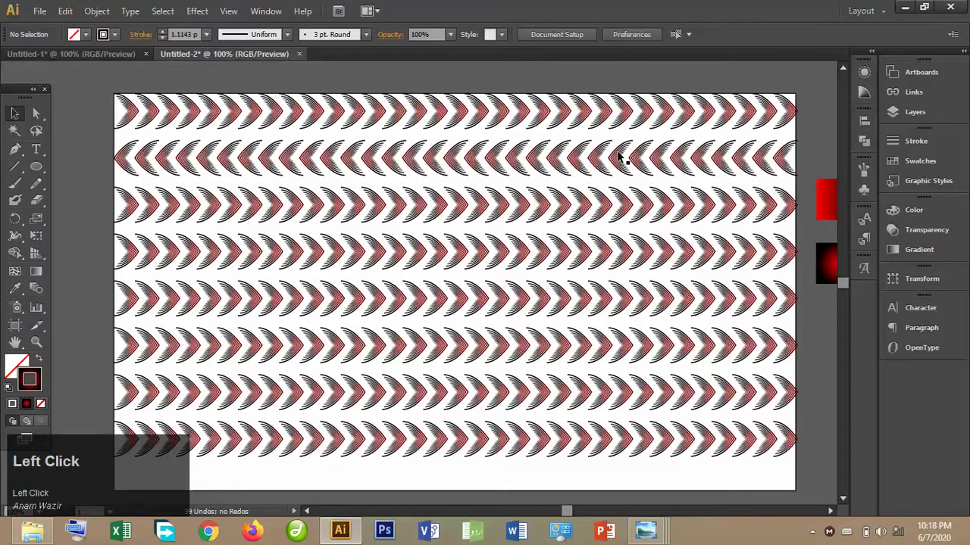
Reflect the fourth, sixth and eighth chevron rows together across the vertical axis.
left_click(601, 250)
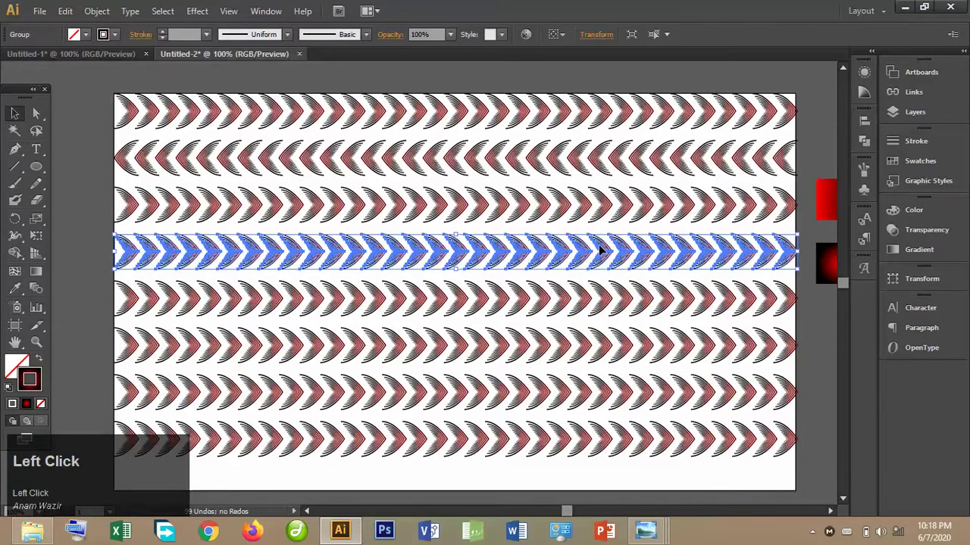
left_click(608, 340, "shift")
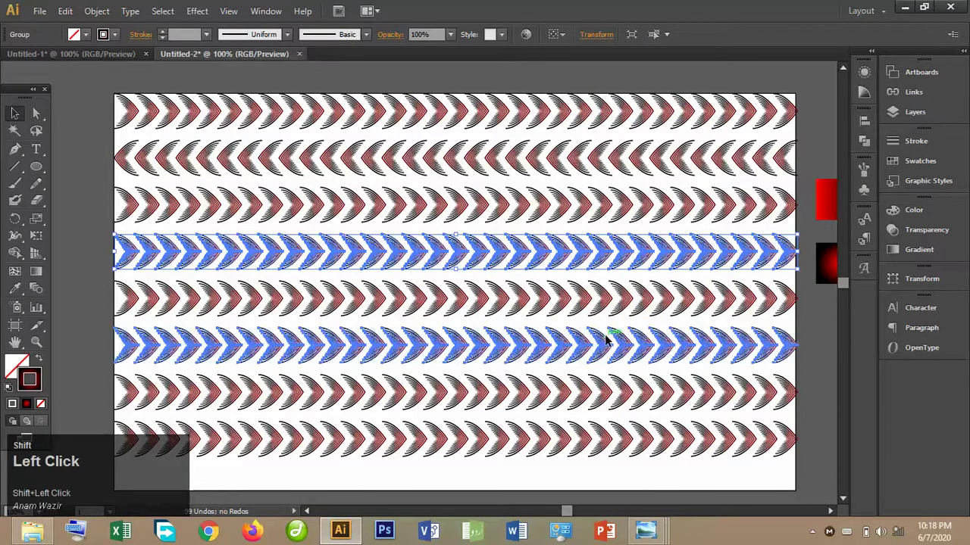
left_click(616, 432, "shift")
right_click(615, 430)
mouse_move(686, 385)
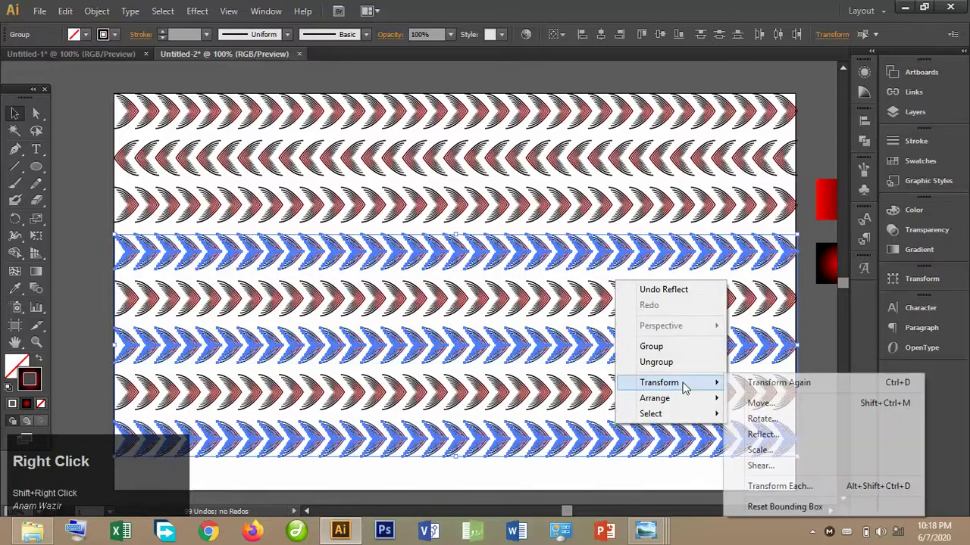
left_click(812, 435)
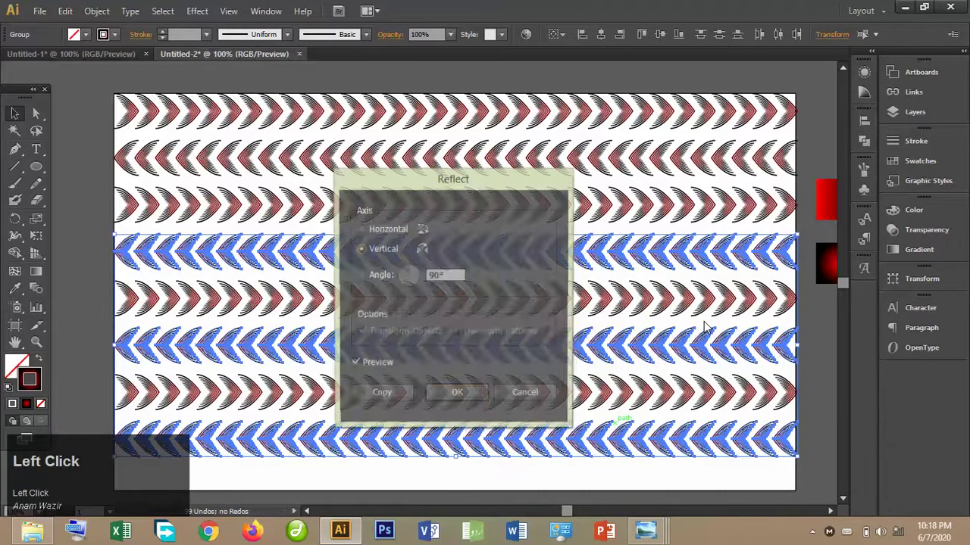
left_click(455, 395)
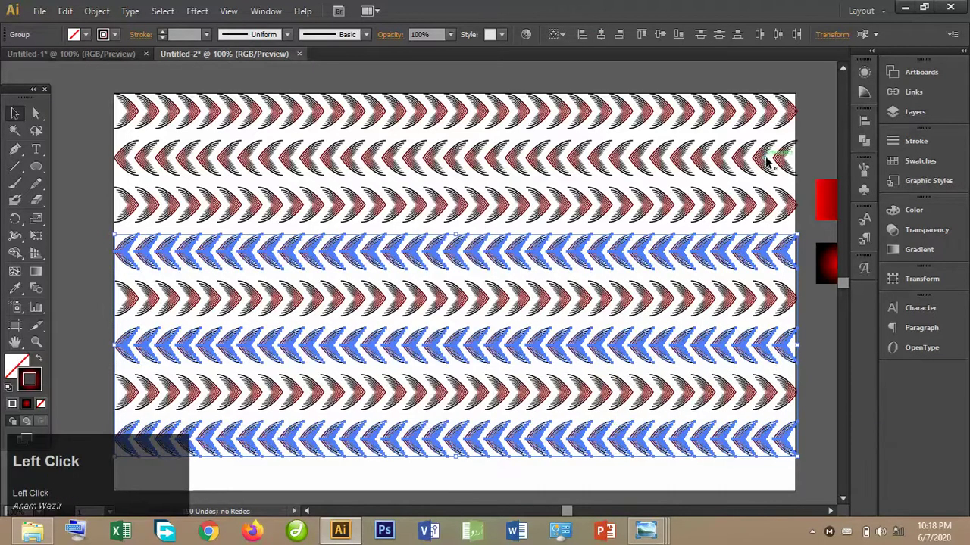
left_click(807, 134)
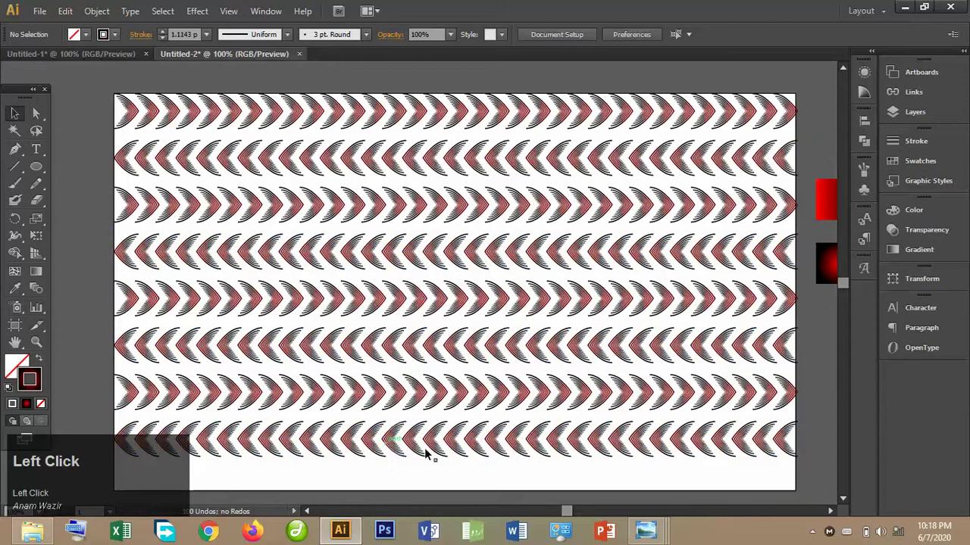
Shorten the artboard to a height of 516 px so its lower edge sits just below the last chevron row.
left_click(14, 325)
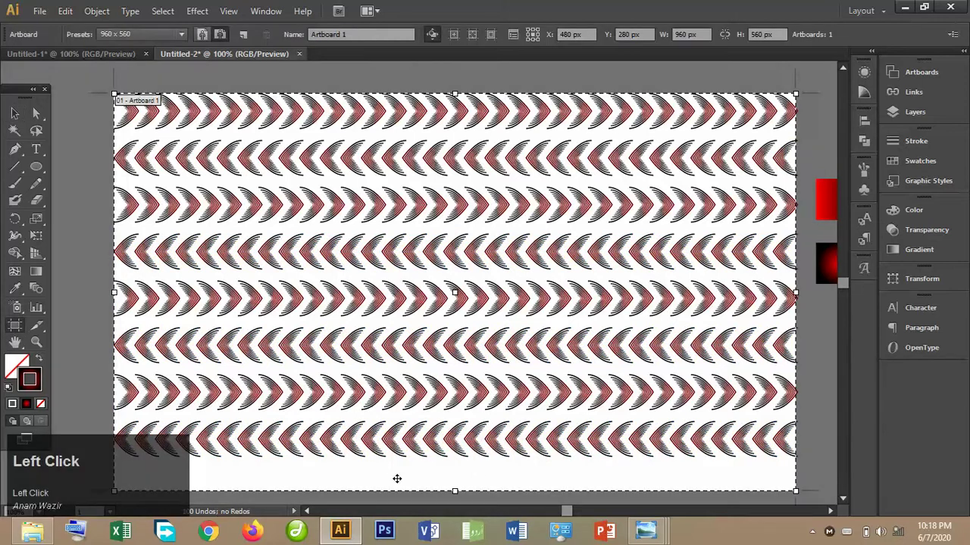
left_click_drag(454, 490, 454, 459)
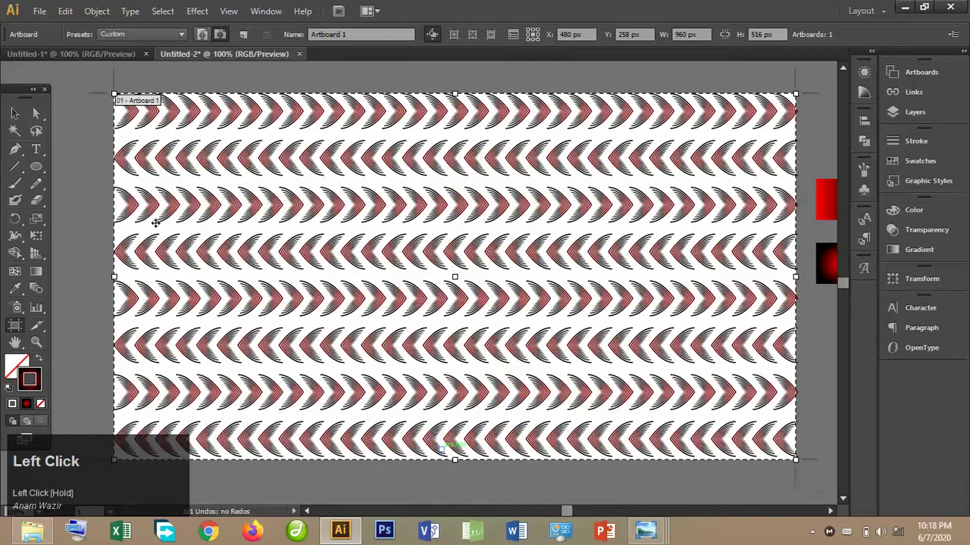
left_click(14, 113)
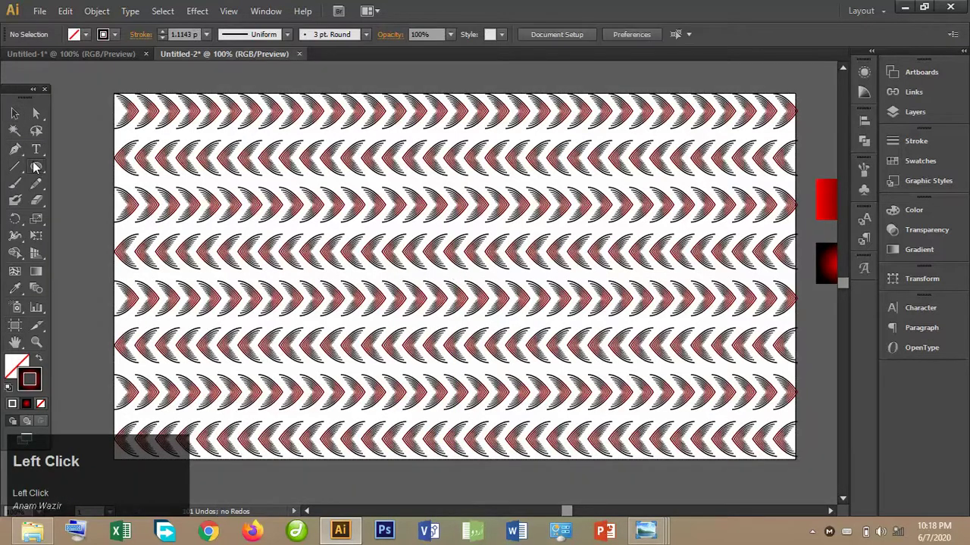
Draw a rectangle about 959 by 507 px over the artboard, starting at its upper-left corner.
left_click_drag(36, 167, 63, 163)
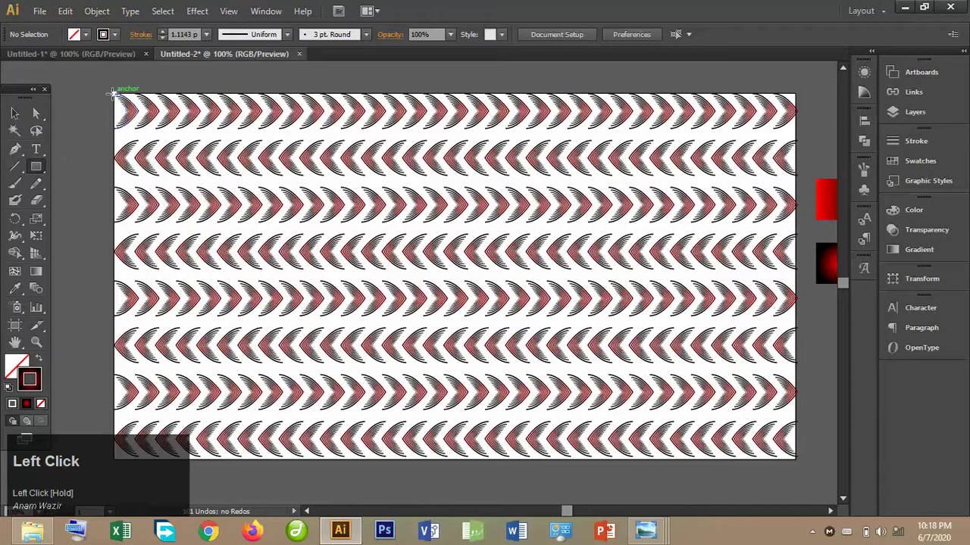
left_click_drag(112, 93, 760, 456)
left_click(760, 456)
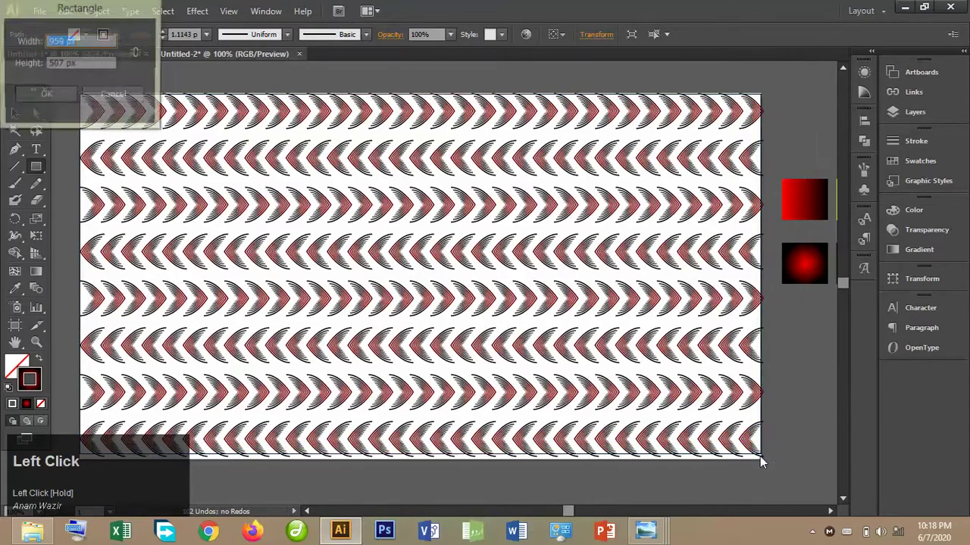
left_click(50, 96)
left_click(15, 113)
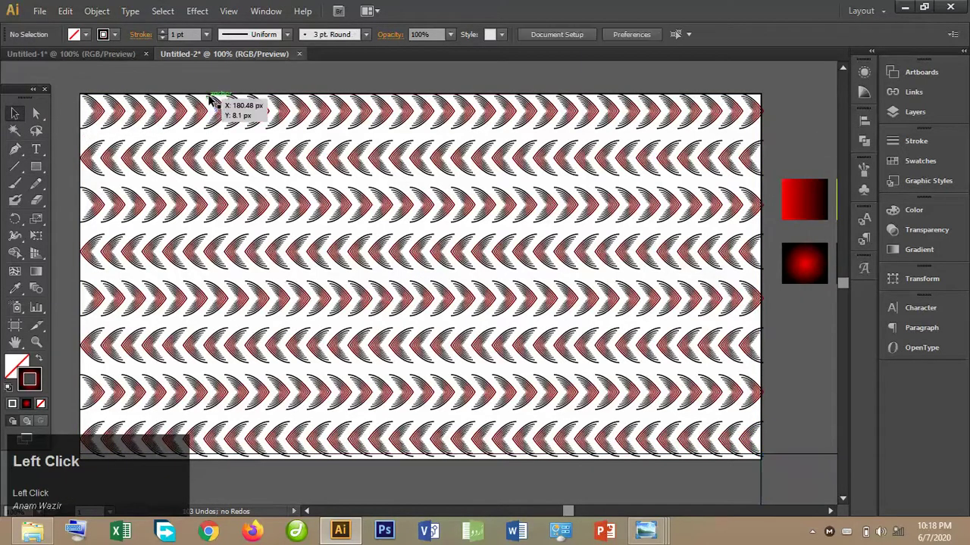
left_click(207, 96)
left_click(279, 156)
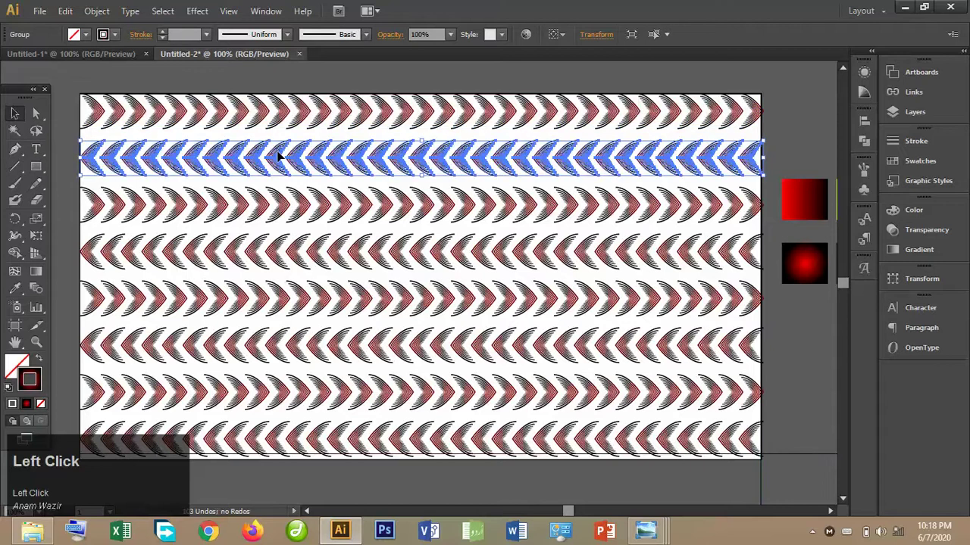
left_click(788, 455)
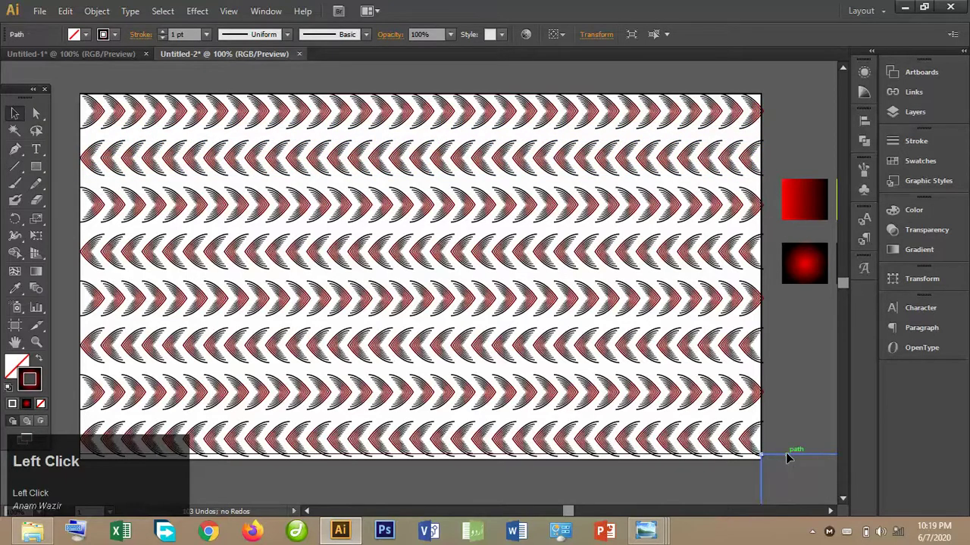
left_click(780, 446)
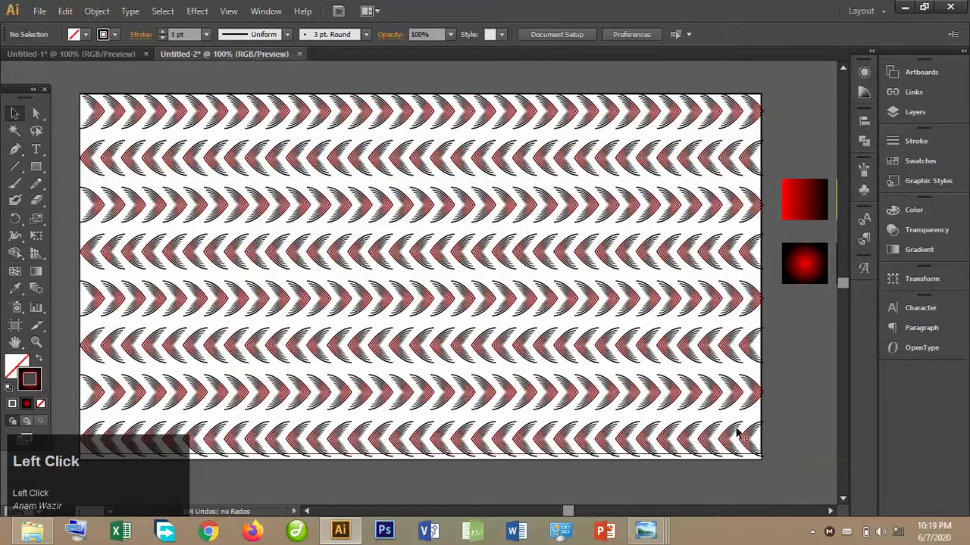
Stretch the rectangle down to the artboard's lower edge and give it the sample square's yellow-to-black radial gradient with the Eyedropper.
left_click(294, 457)
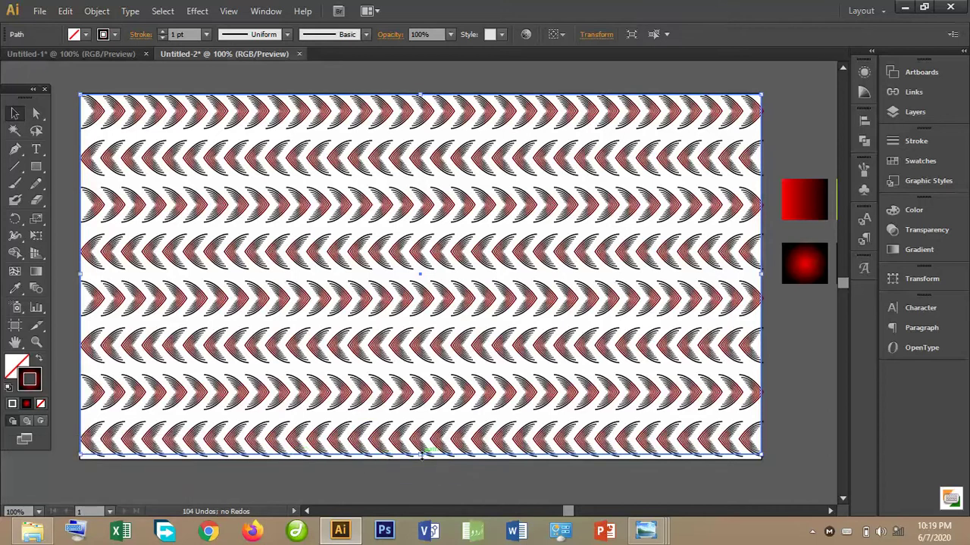
left_click_drag(420, 456, 422, 459)
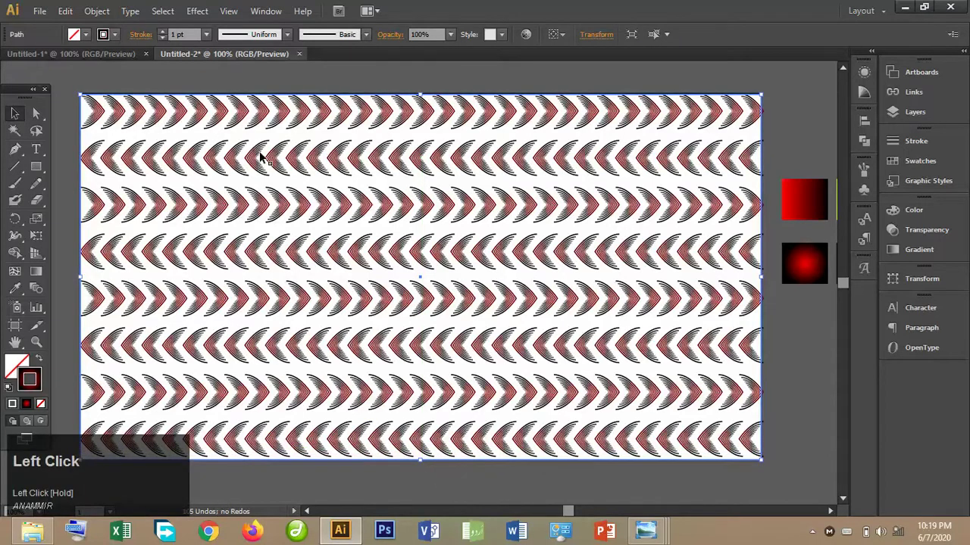
left_click(16, 291)
left_click(831, 512)
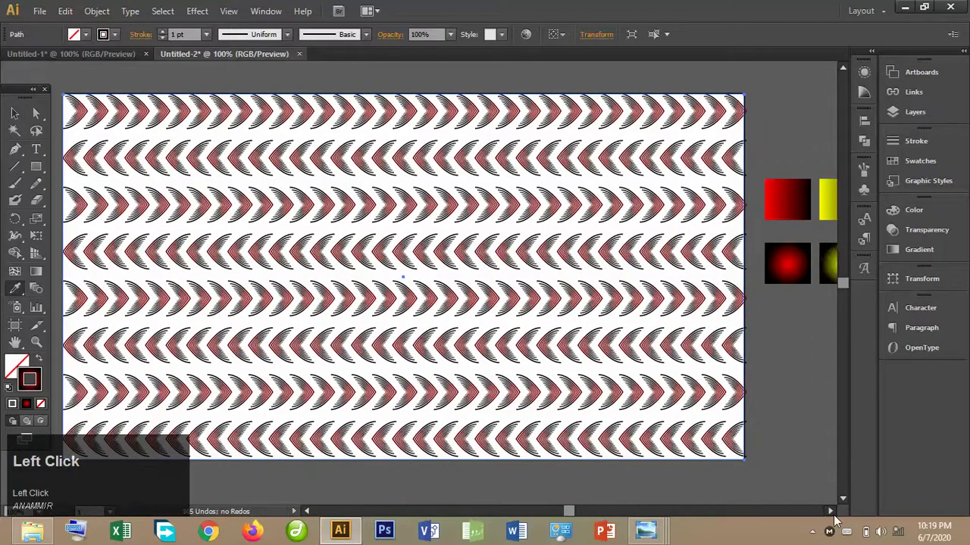
left_click(823, 262)
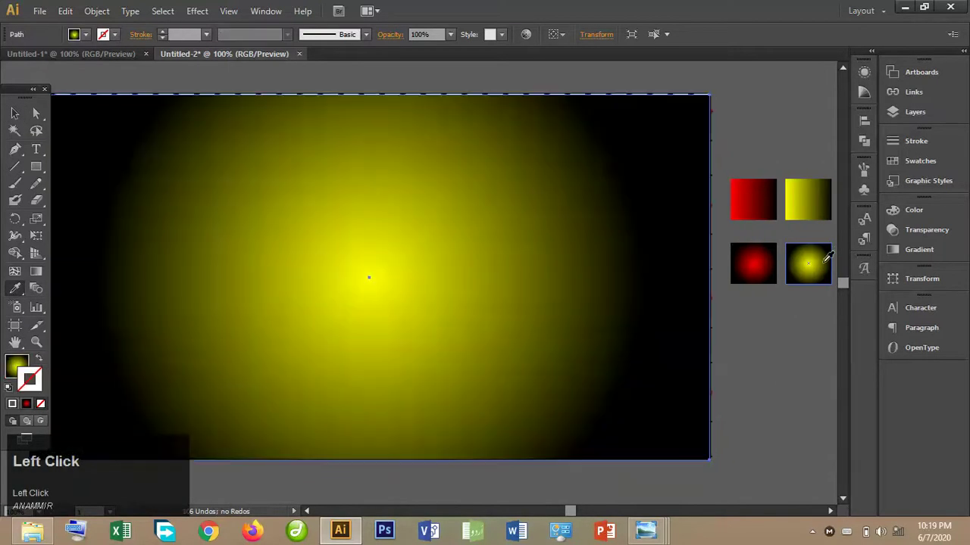
Send the yellow gradient rectangle to the back, behind all the chevron rows.
left_click(15, 113)
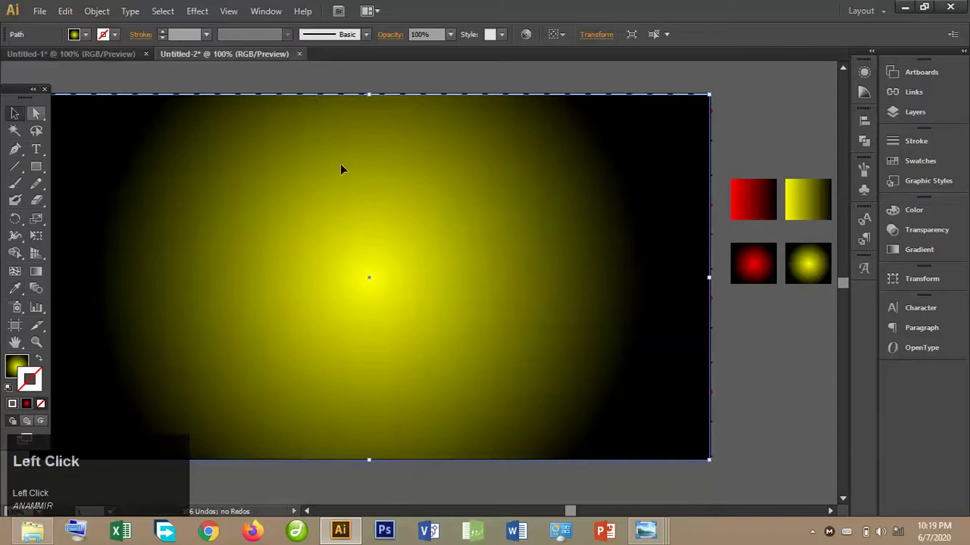
right_click(449, 181)
mouse_move(573, 379)
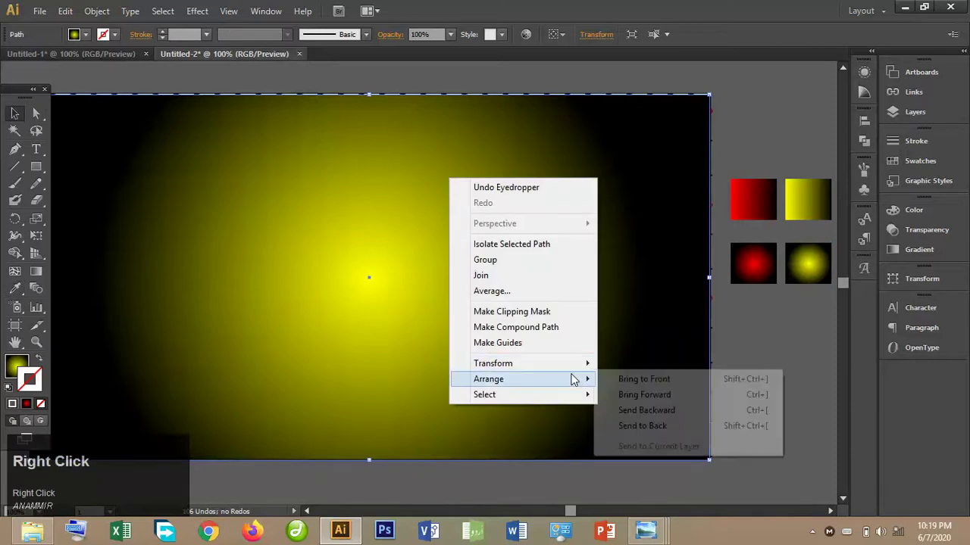
left_click(656, 426)
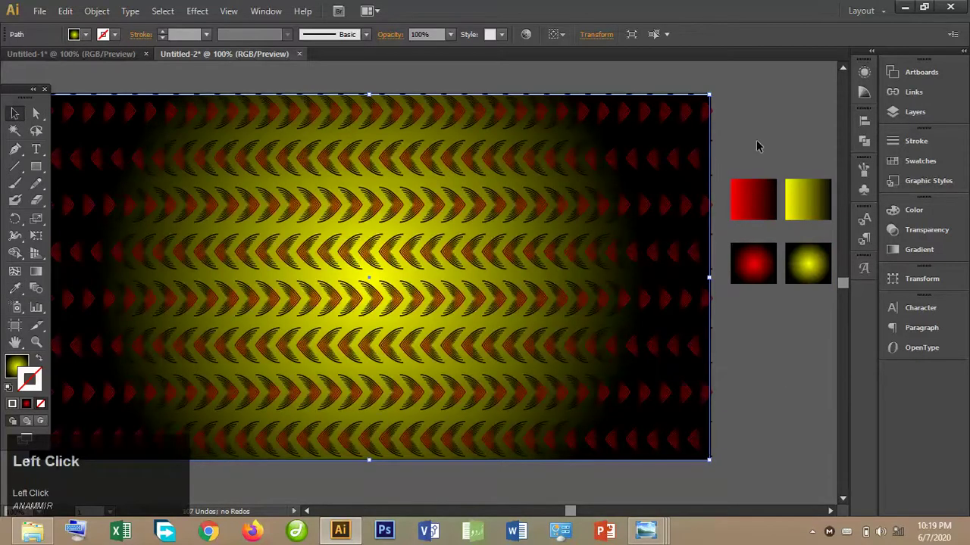
Delete the four red and yellow gradient sample squares beside the artboard.
left_click(756, 141)
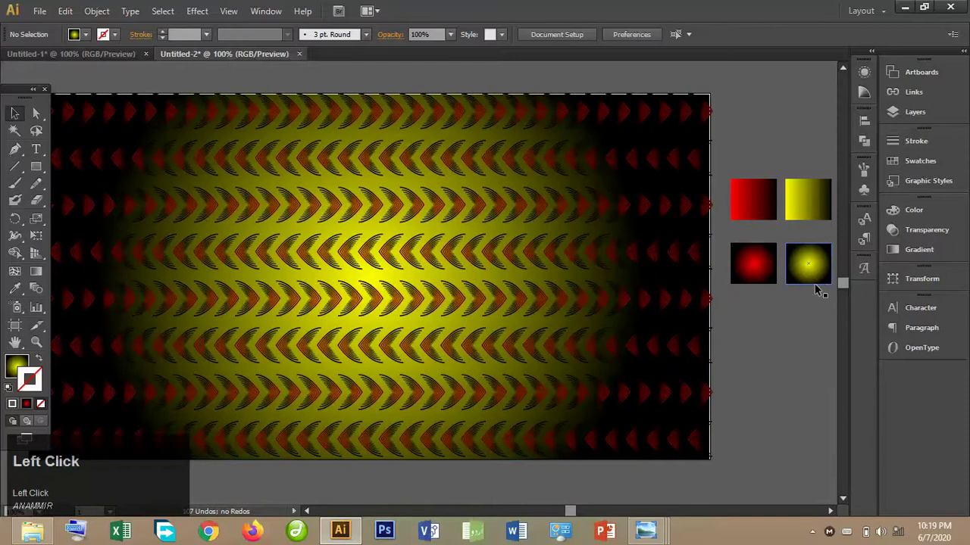
left_click_drag(824, 297, 751, 163)
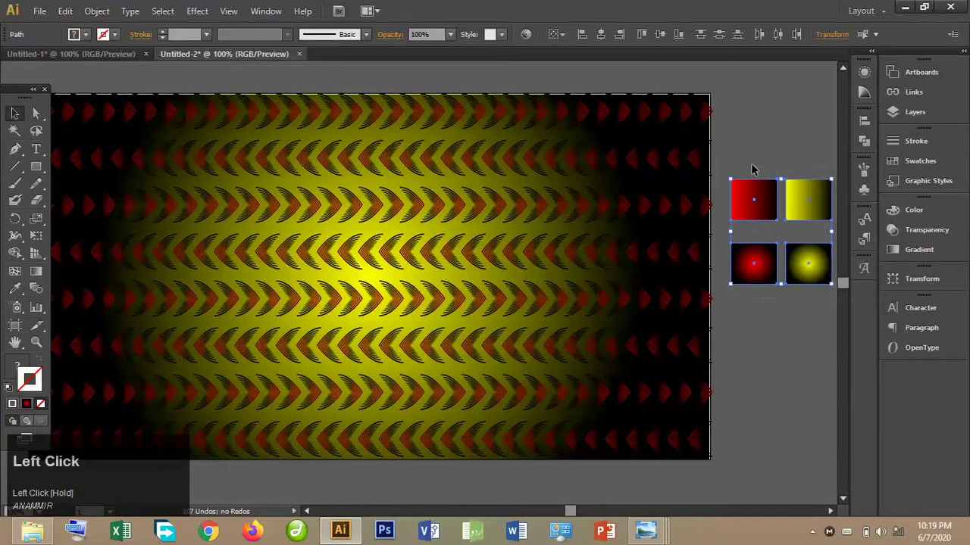
key("Delete")
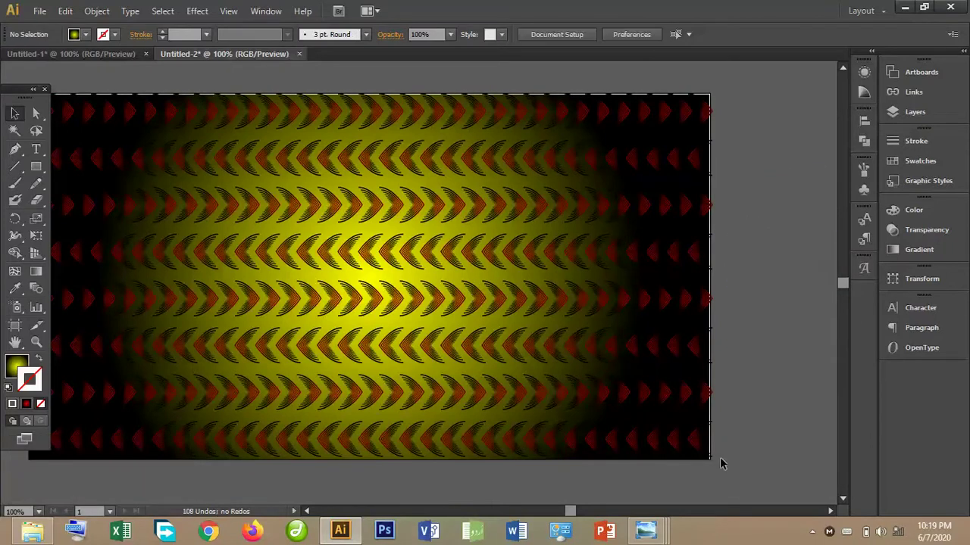
Select all chevron rows without the background rectangle and narrow them slightly to end at the artboard's right edge.
left_click_drag(719, 462, 460, 89)
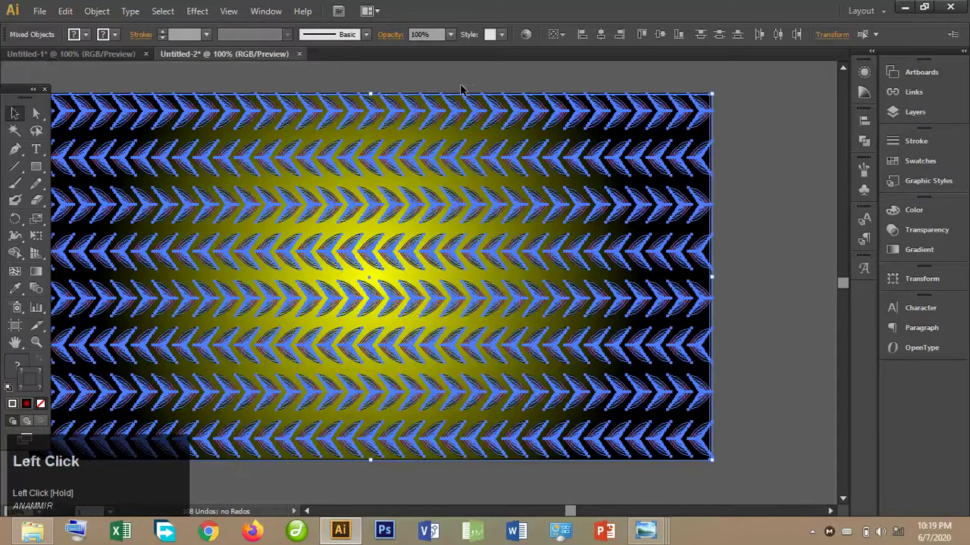
left_click(714, 92, "shift")
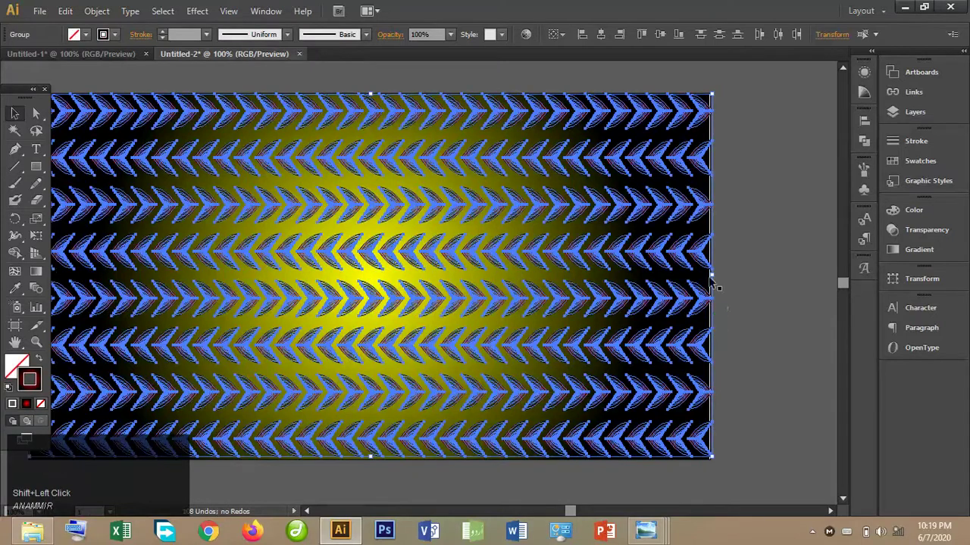
left_click_drag(710, 274, 707, 276)
left_click_drag(733, 242, 733, 243)
left_click(734, 242)
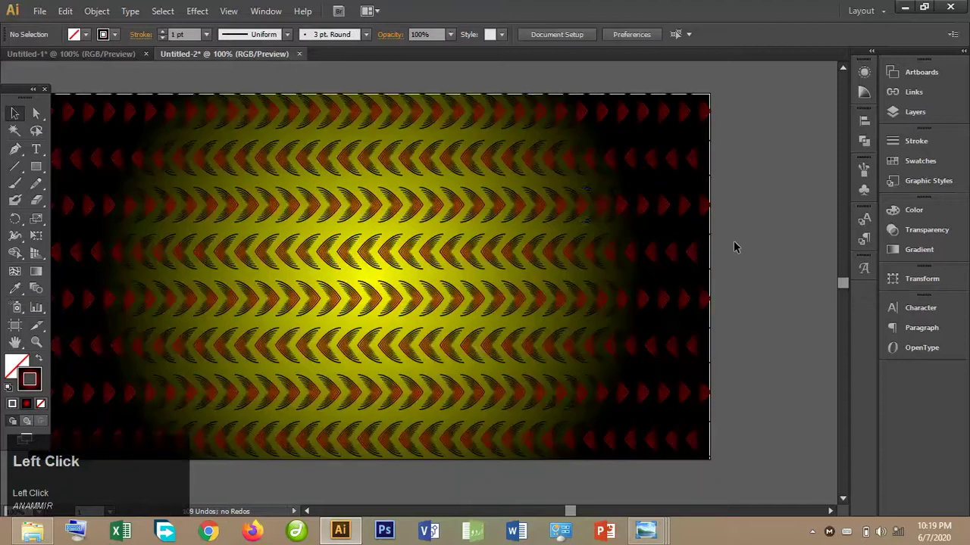
Move the yellow-to-black gradient rectangle down and off the artboard to uncover most of the chevron rows.
left_click(603, 198)
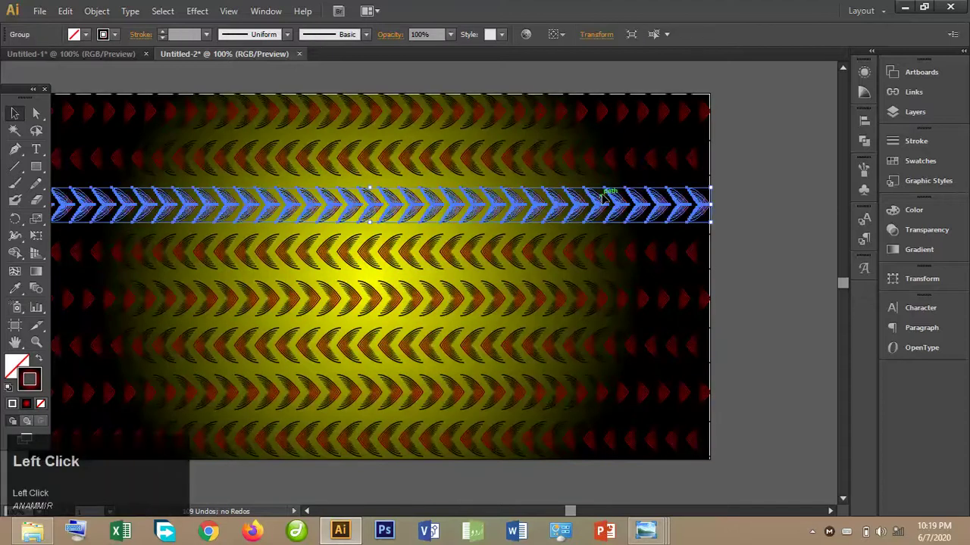
left_click(704, 98)
left_click_drag(703, 98, 762, 142)
left_click_drag(766, 327, 774, 535)
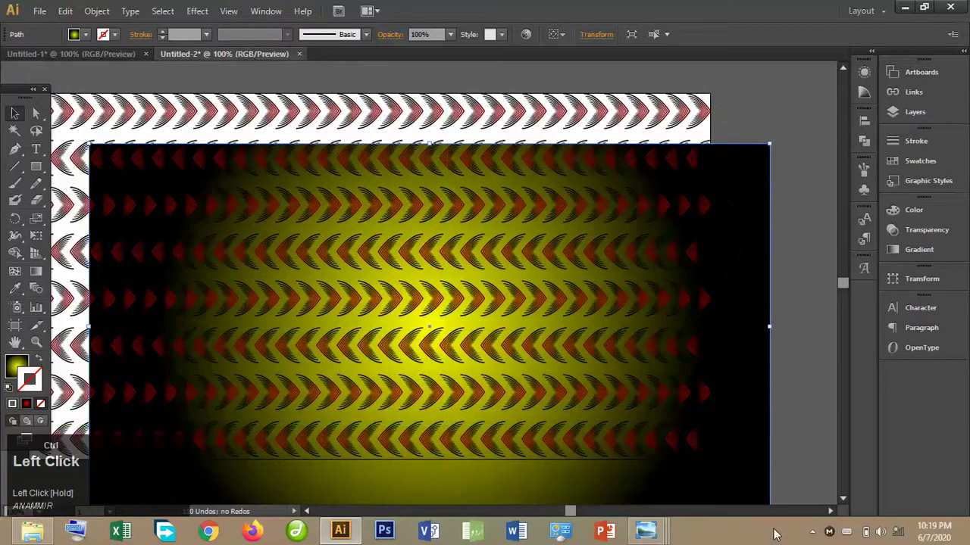
key("ctrl+minus")
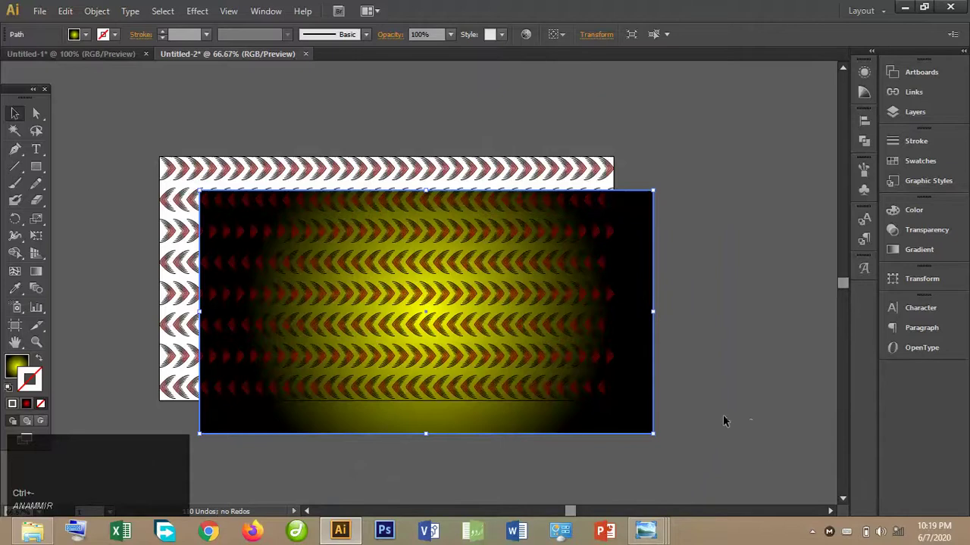
left_click_drag(667, 429, 730, 483)
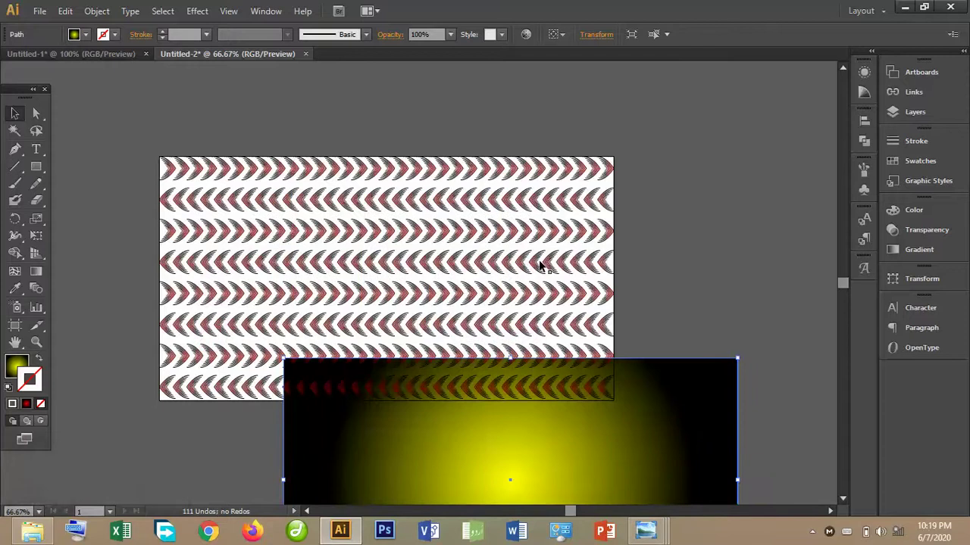
Examine the ends of the chevron rows up close along the artboard's right edge.
key("ctrl+equal")
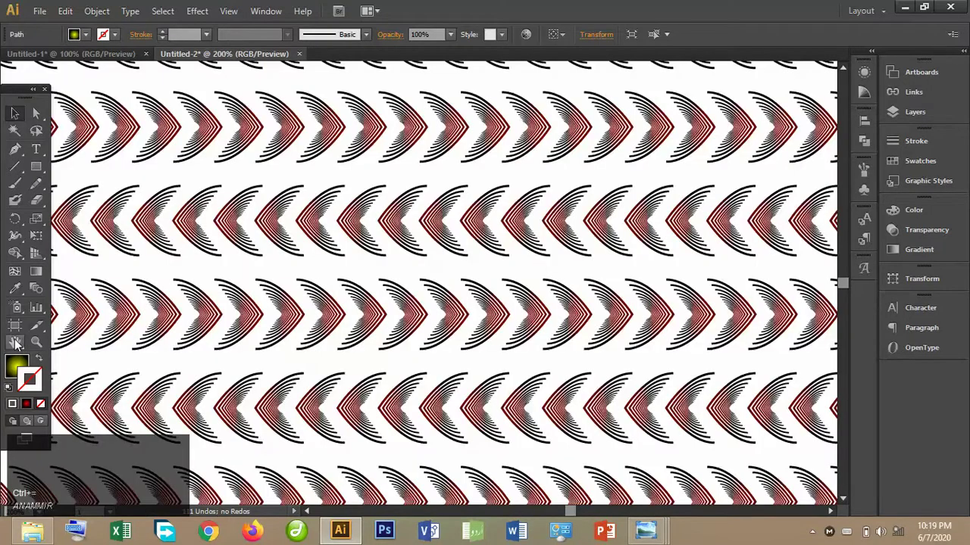
left_click(15, 343)
left_click_drag(394, 266, 97, 311)
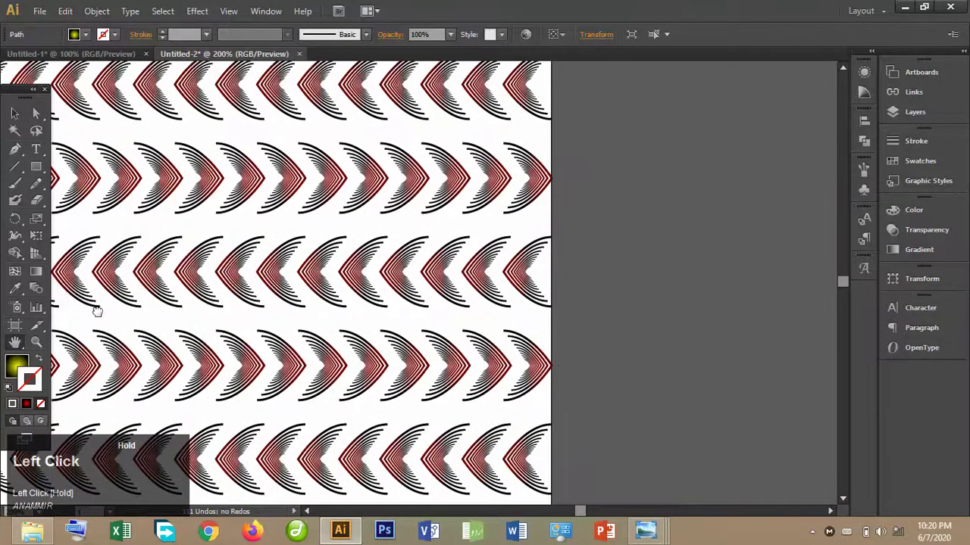
key("ctrl+minus")
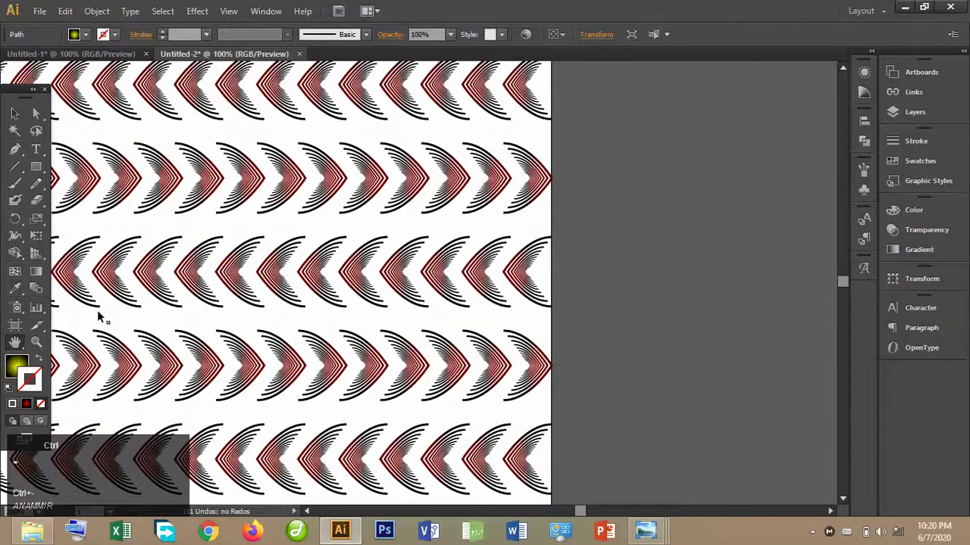
key("ctrl+minus")
key("ctrl+minus")
left_click_drag(99, 312, 469, 211)
Select all the chevron rows without the gradient rectangle and group them.
mouse_move(6, 120)
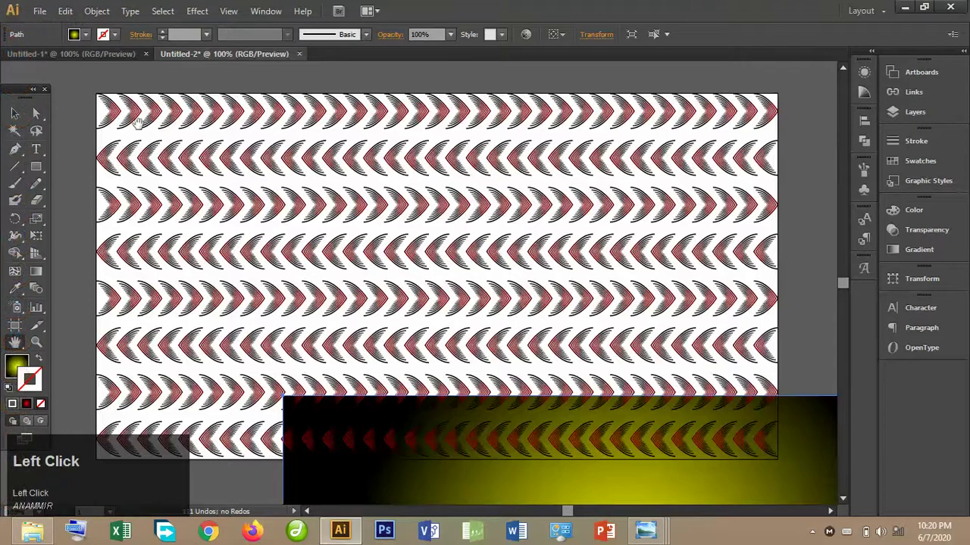
left_click(15, 113)
left_click(144, 113)
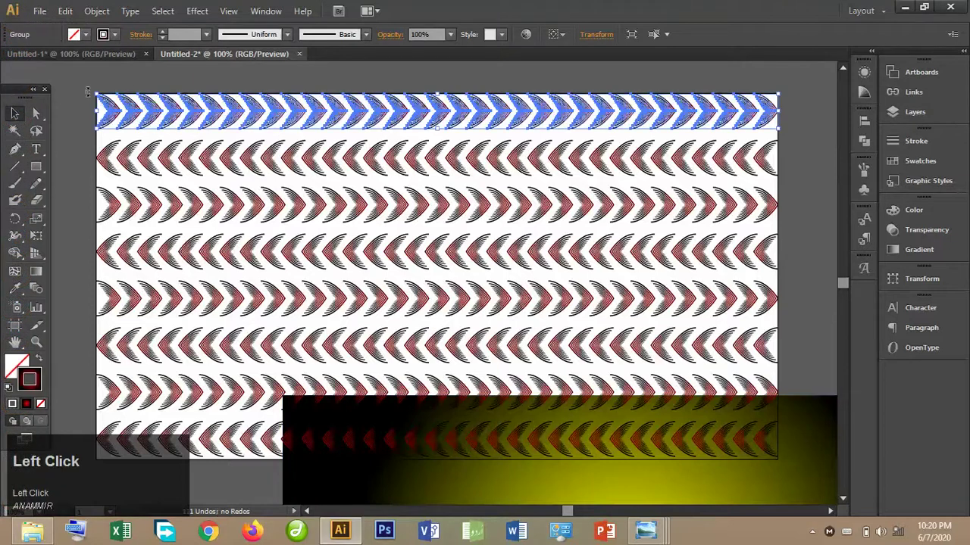
left_click_drag(85, 89, 147, 501)
key("ctrl")
key("ctrl+g")
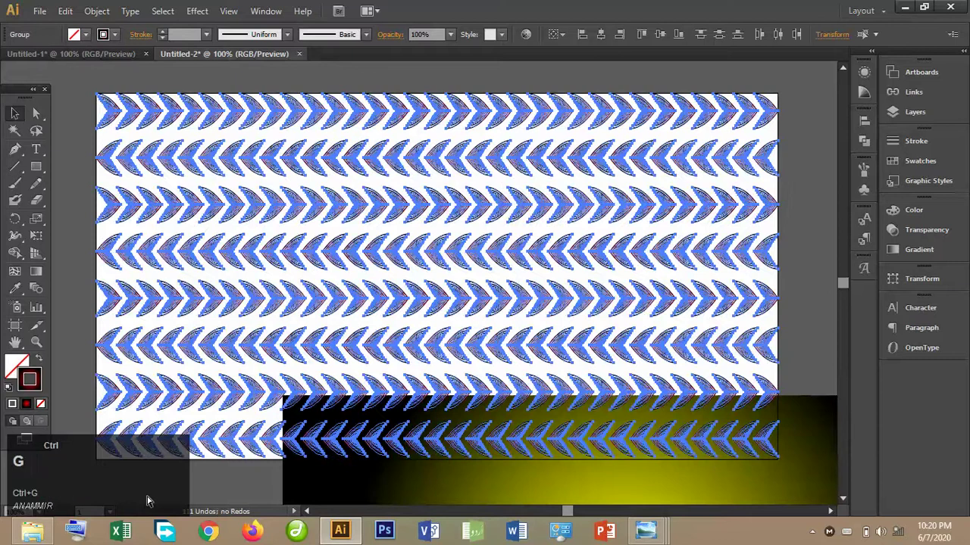
Move the gradient rectangle back behind the grouped chevron rows and nudge it until its edges line up with the artboard.
left_click(824, 422)
left_click_drag(824, 422, 635, 115)
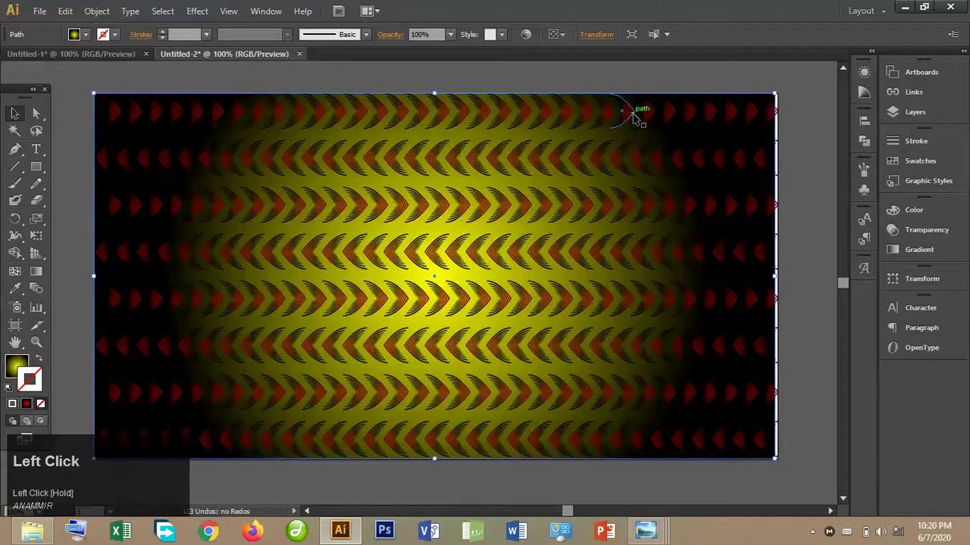
key("Right")
key("Right")
key("Right")
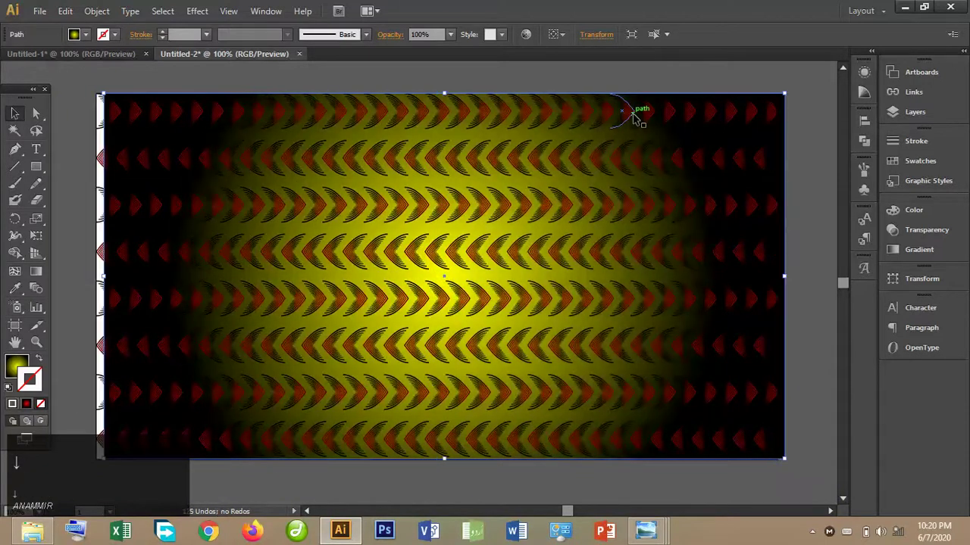
key("Down")
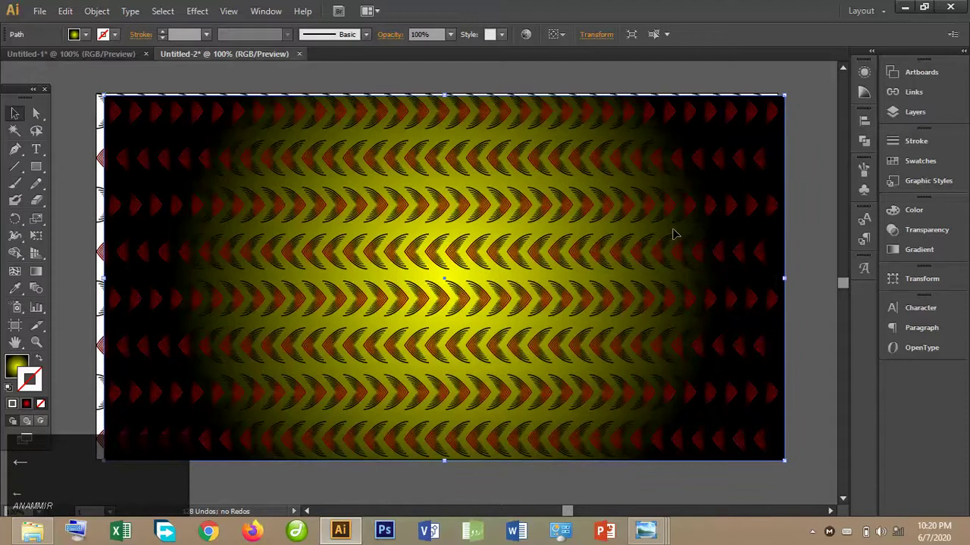
key("Left")
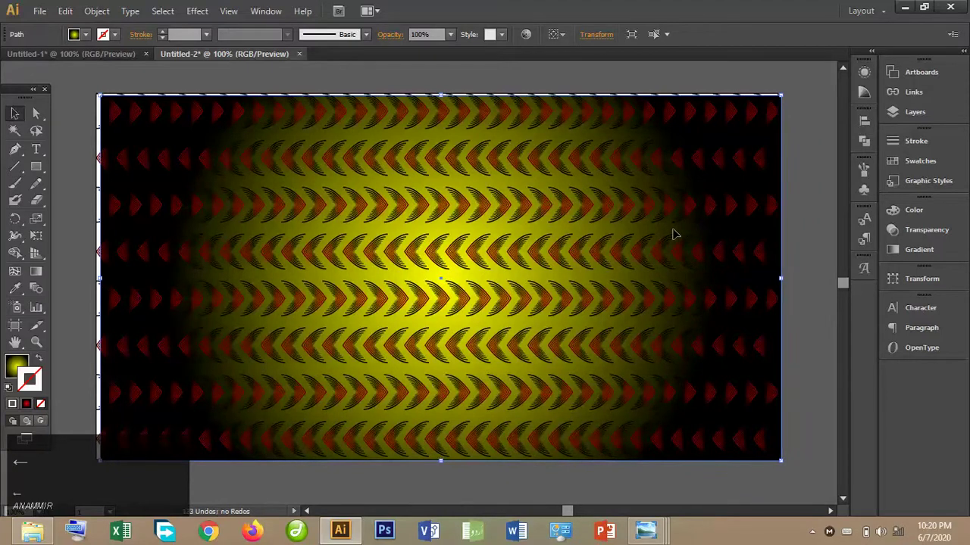
key("Left")
key("Left")
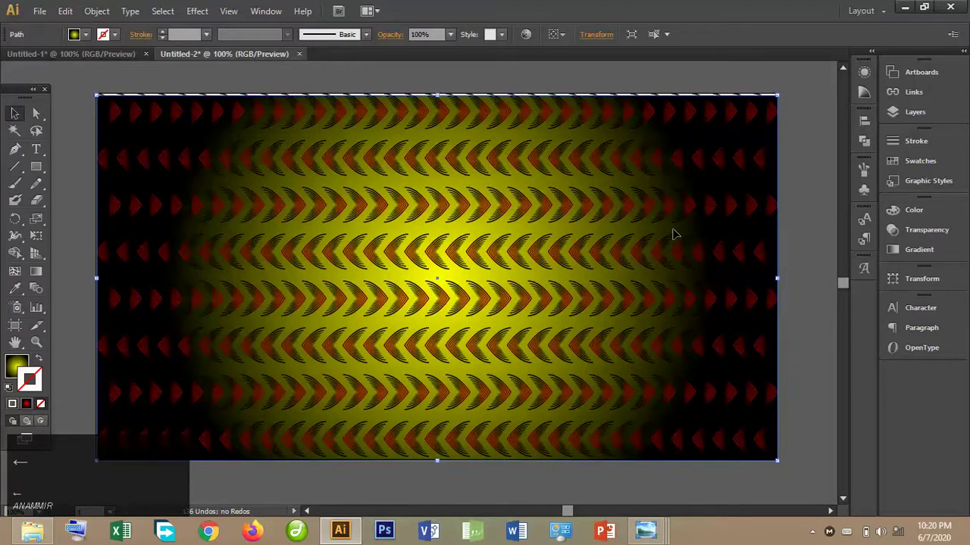
key("Up")
key("Up")
key("Up")
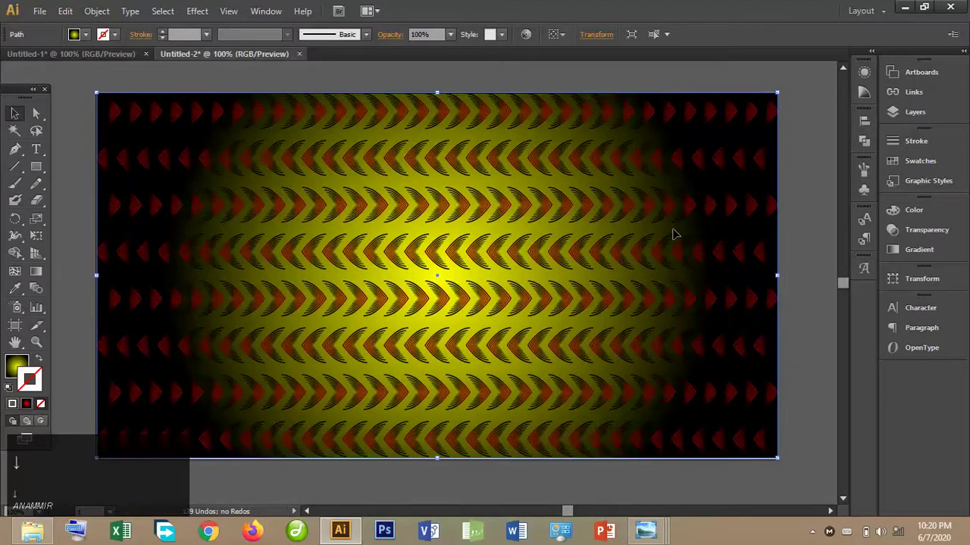
key("Down")
left_click(816, 209)
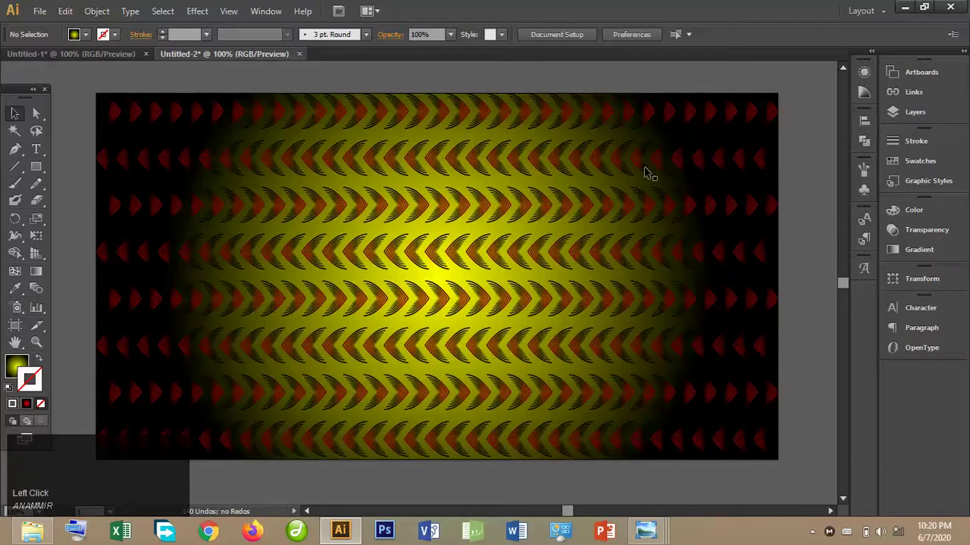
Save the document as backgroundimage in Adobe Illustrator format in the Thumbnails folder, with the Illustrator CS6 version options.
left_click(38, 12)
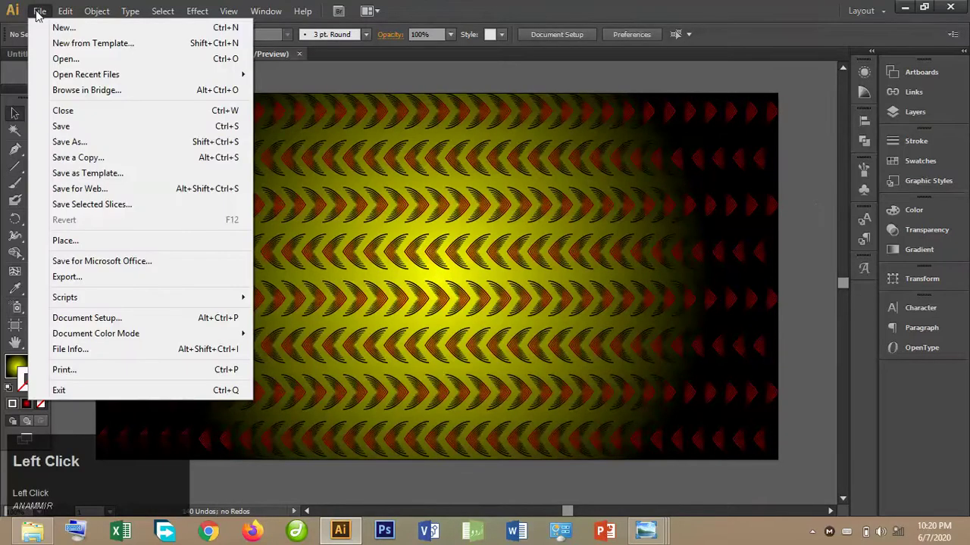
left_click(106, 126)
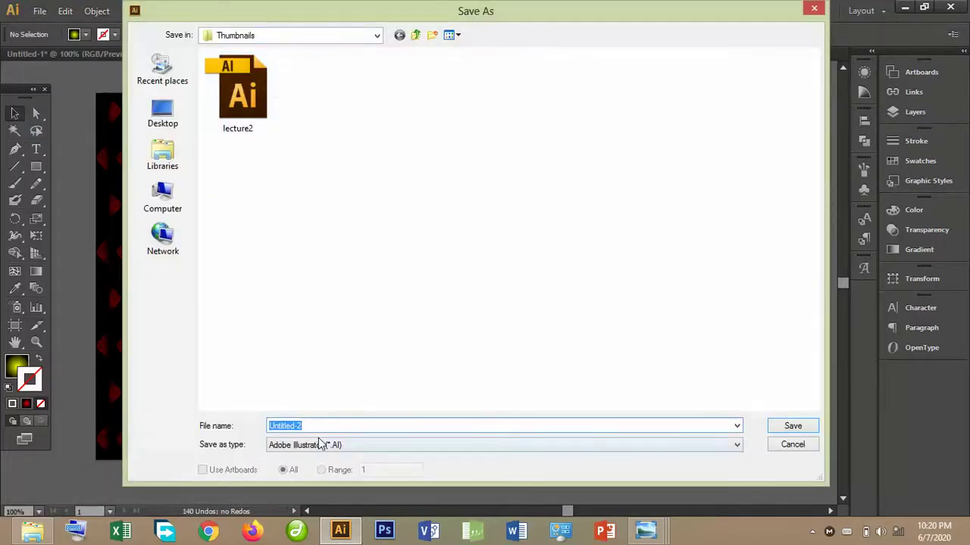
type("back")
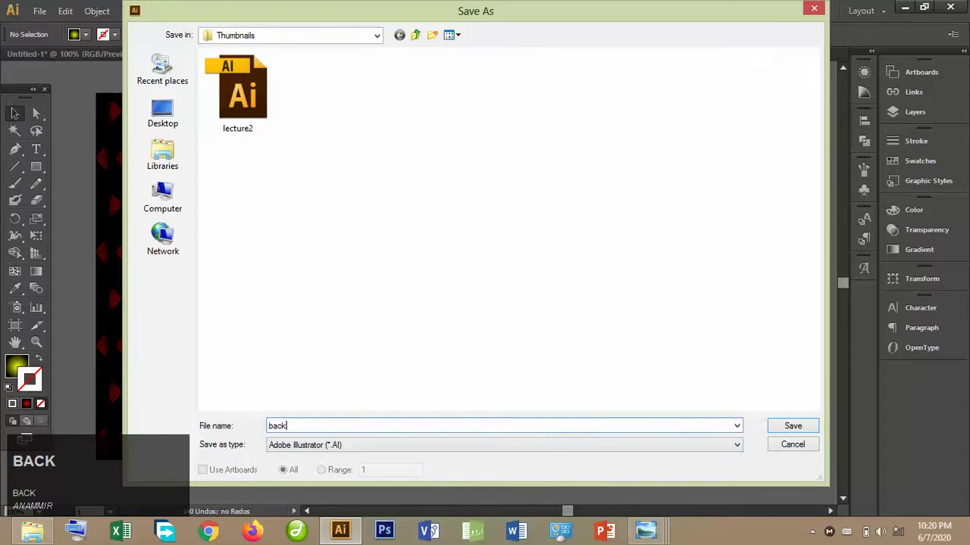
type("groundimage")
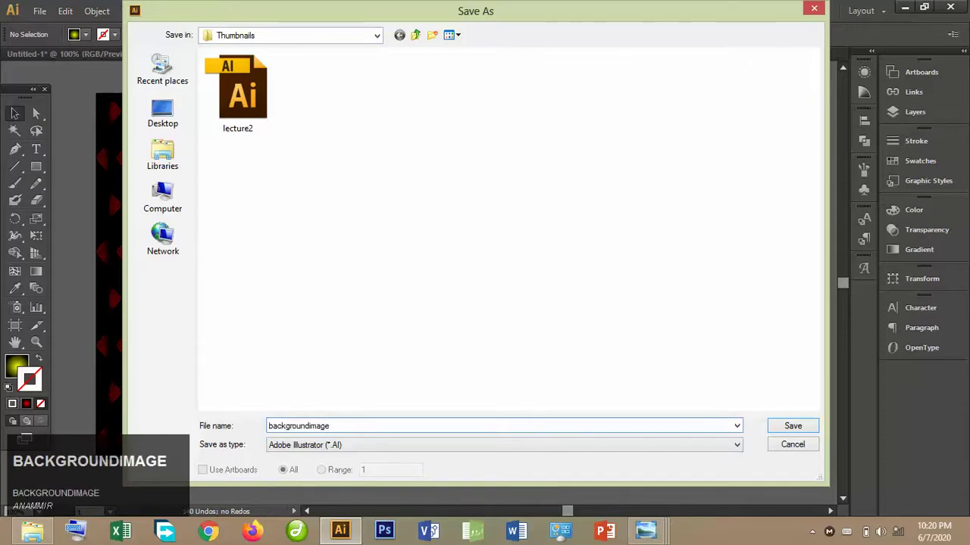
key("Return")
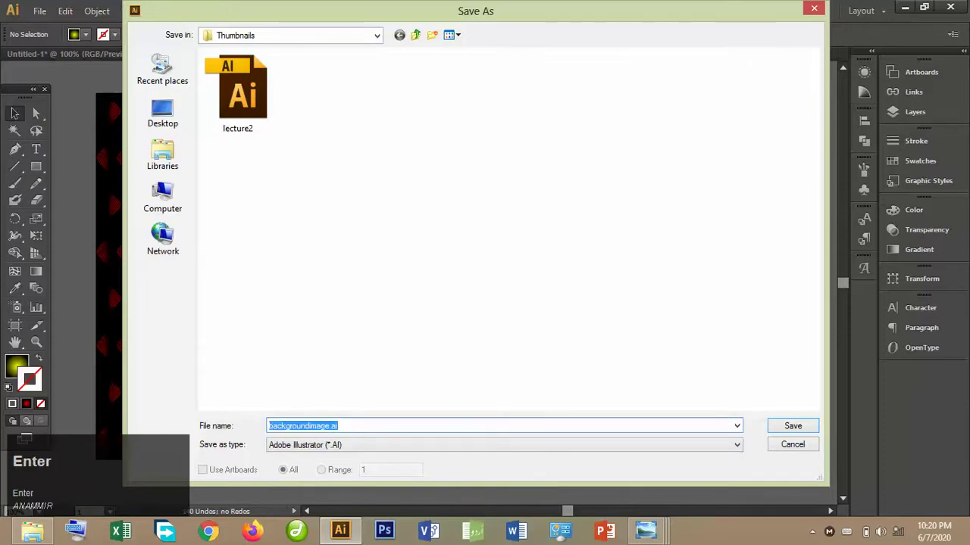
left_click(790, 427)
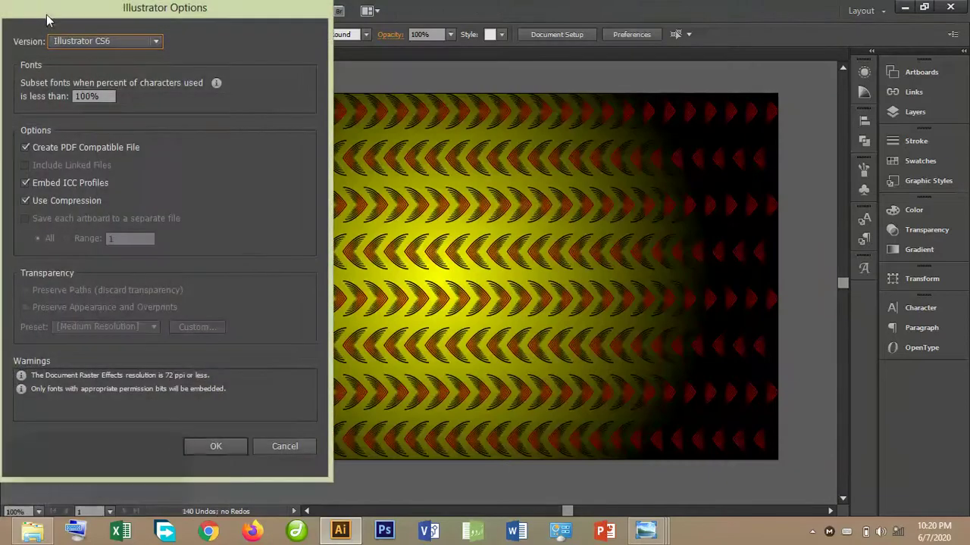
left_click(229, 444)
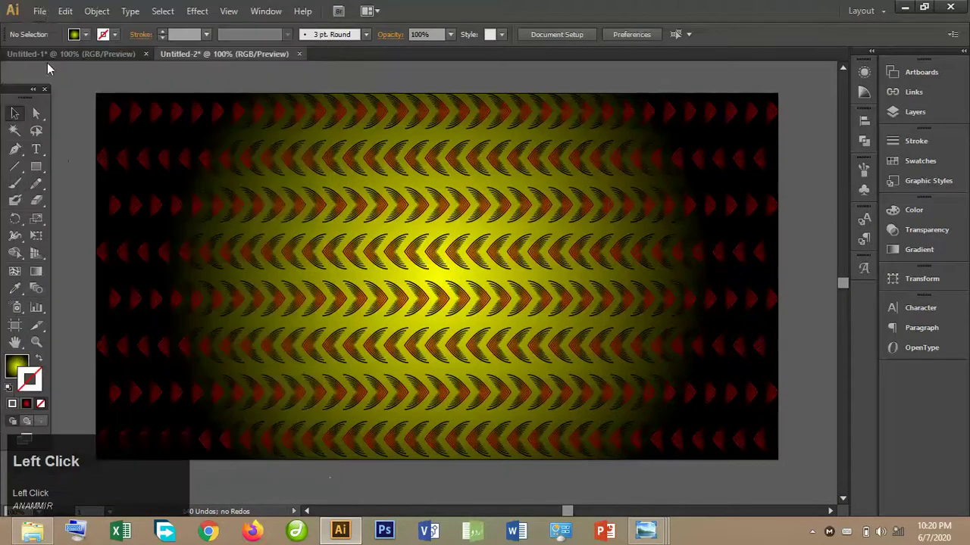
Export the artwork as a PNG named backgroundimage to the Thumbnails folder at High (300 ppi) resolution with a transparent background color.
left_click(40, 11)
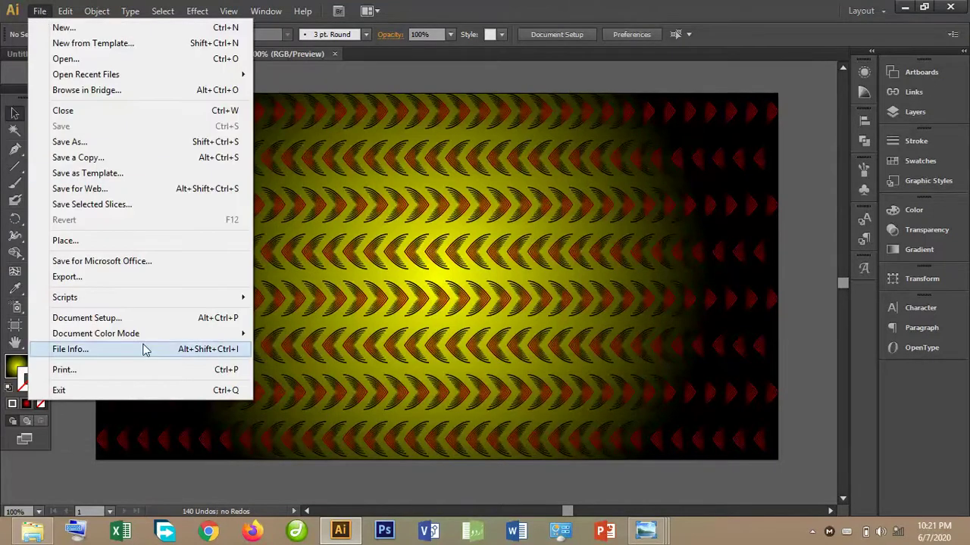
left_click(105, 276)
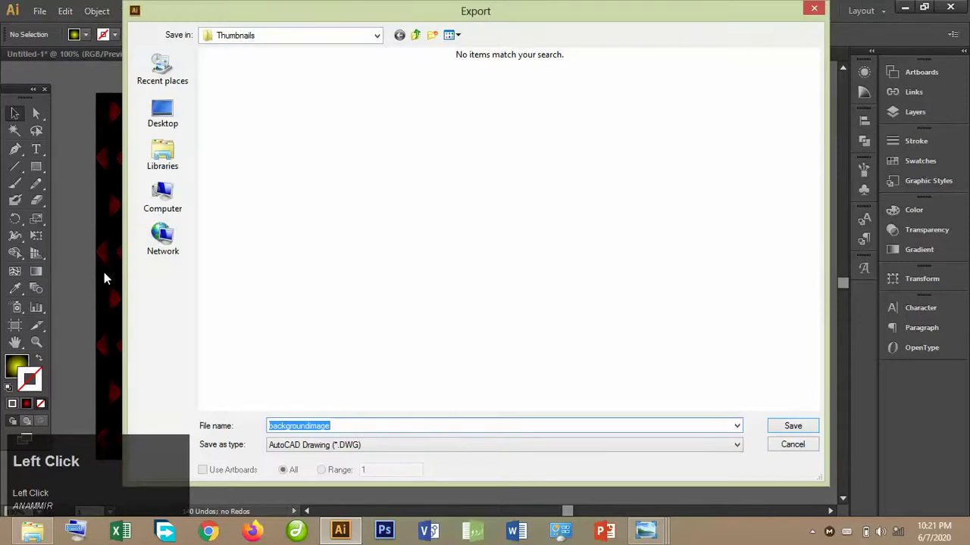
left_click(443, 447)
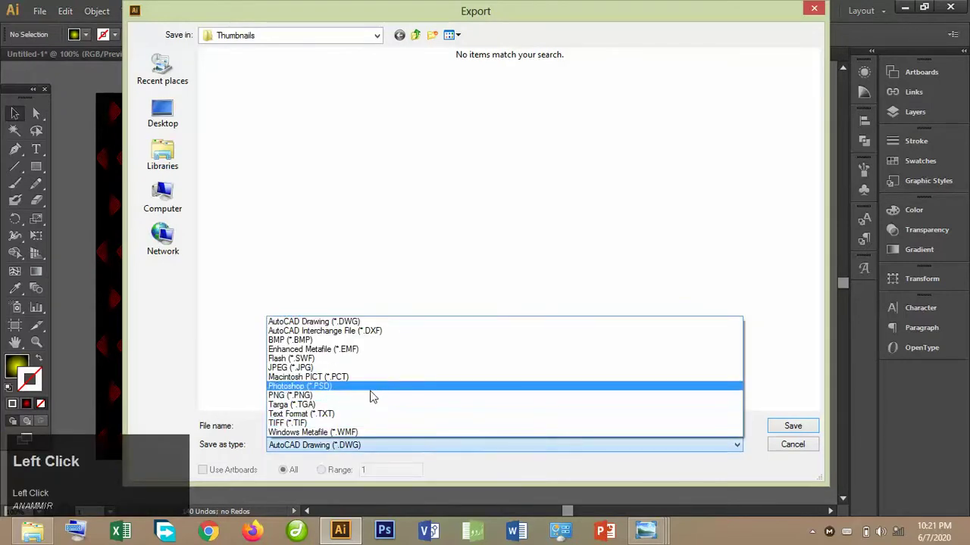
left_click(370, 394)
key("Return")
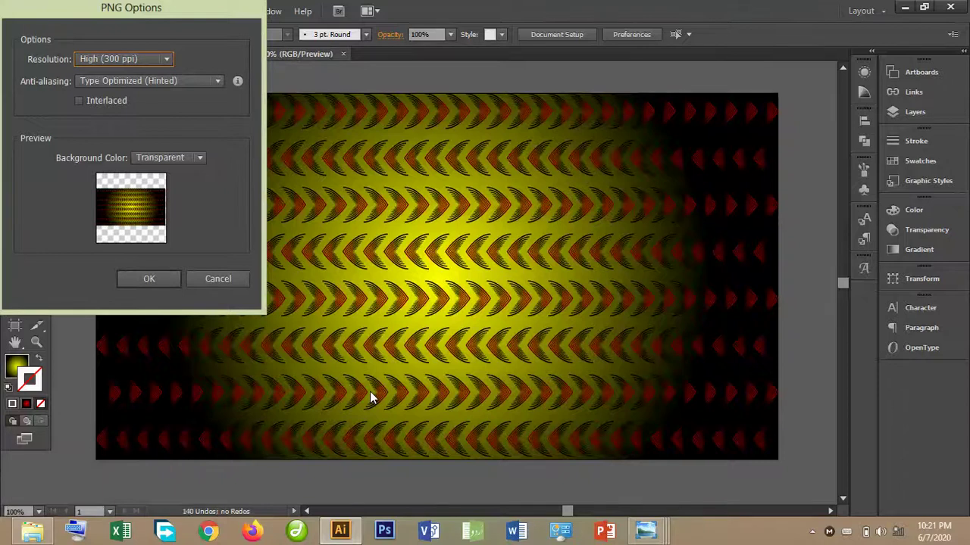
key("Return")
Switch to File Explorer and view the GREEN pattern image from the AdobeIllustrator_professional logos folder.
left_click(45, 526)
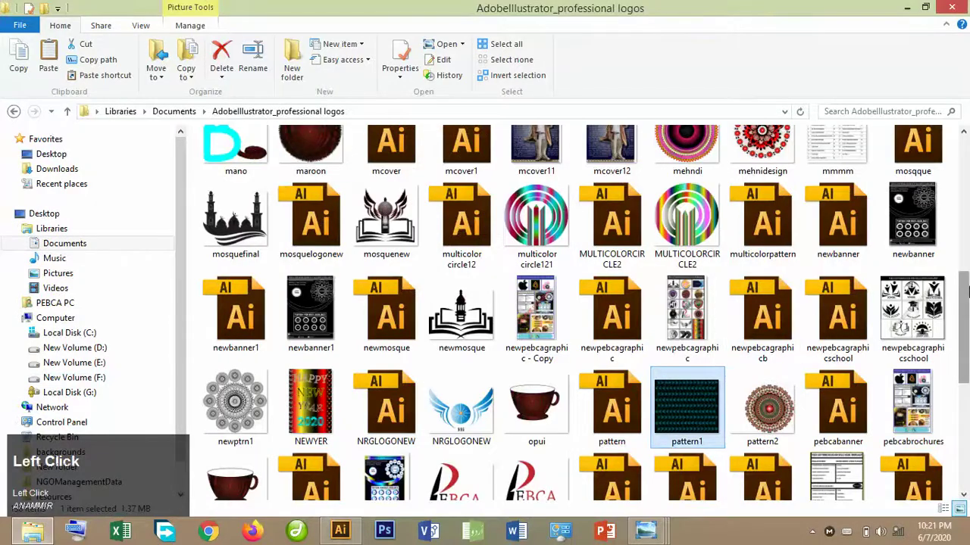
left_click_drag(964, 303, 936, 162)
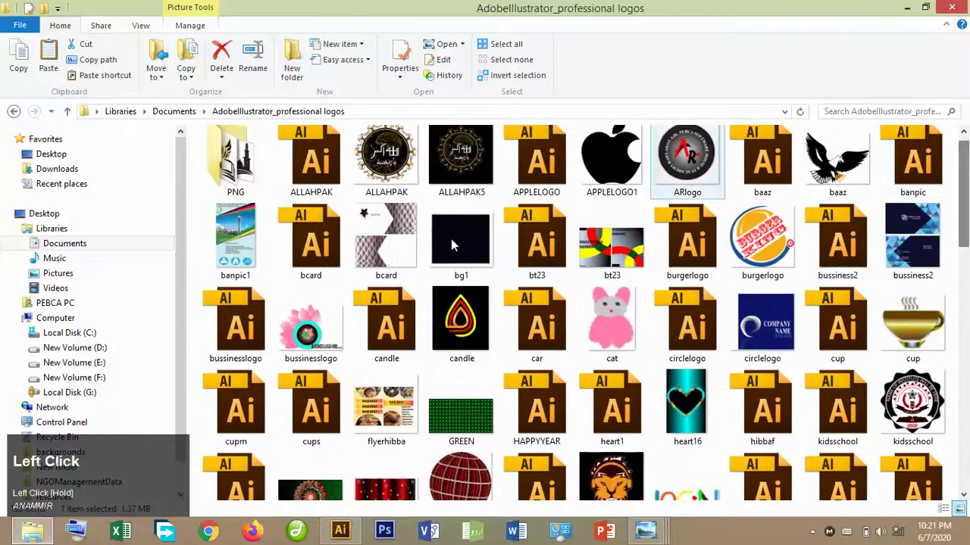
left_click(454, 413)
double_click(455, 413)
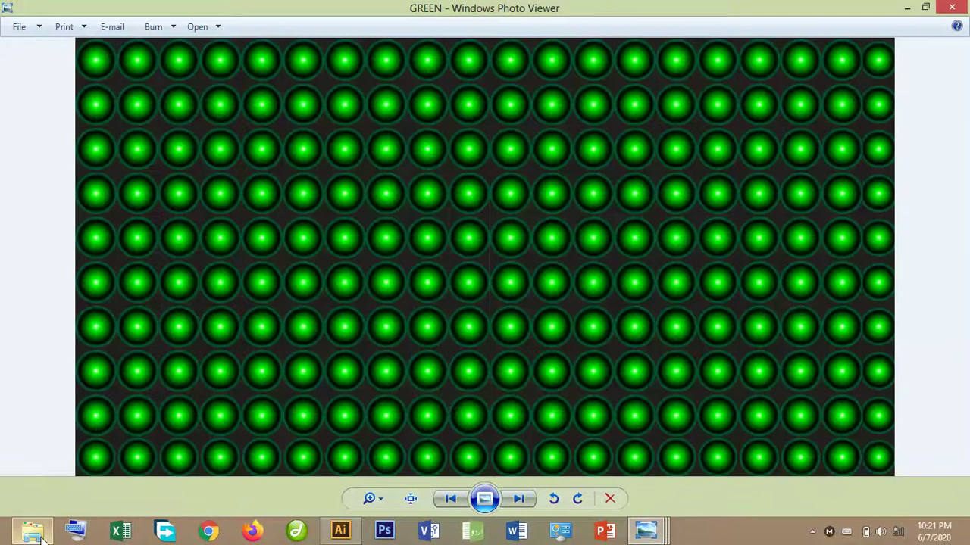
Return to the logos folder and view the pattern1 image in Windows Photo Viewer, minimizing the folder window.
left_click(42, 536)
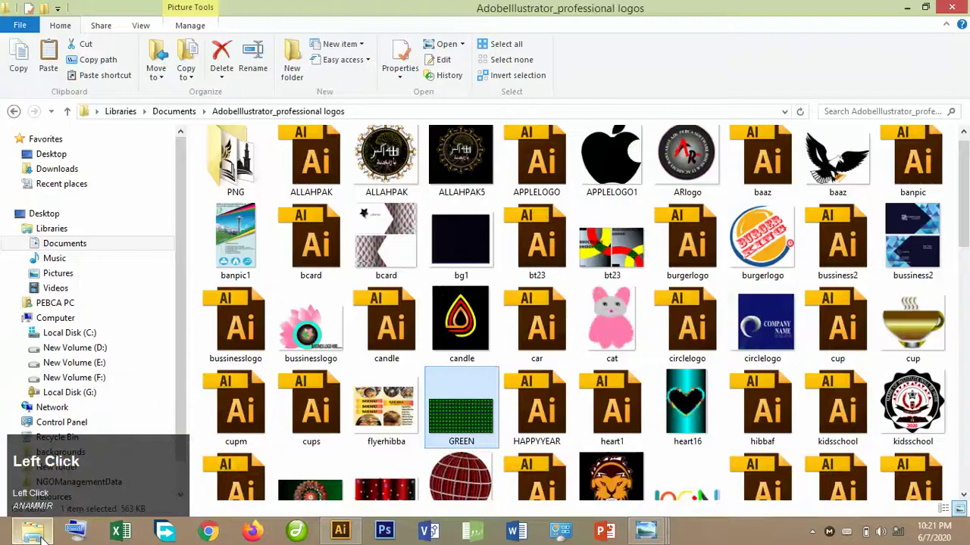
left_click_drag(966, 250, 965, 392)
right_click(702, 387)
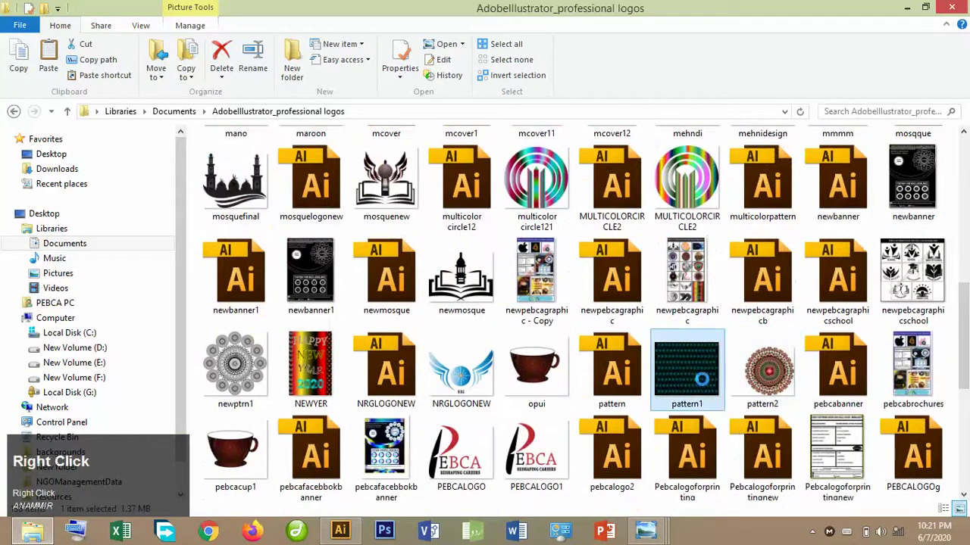
left_click(824, 28)
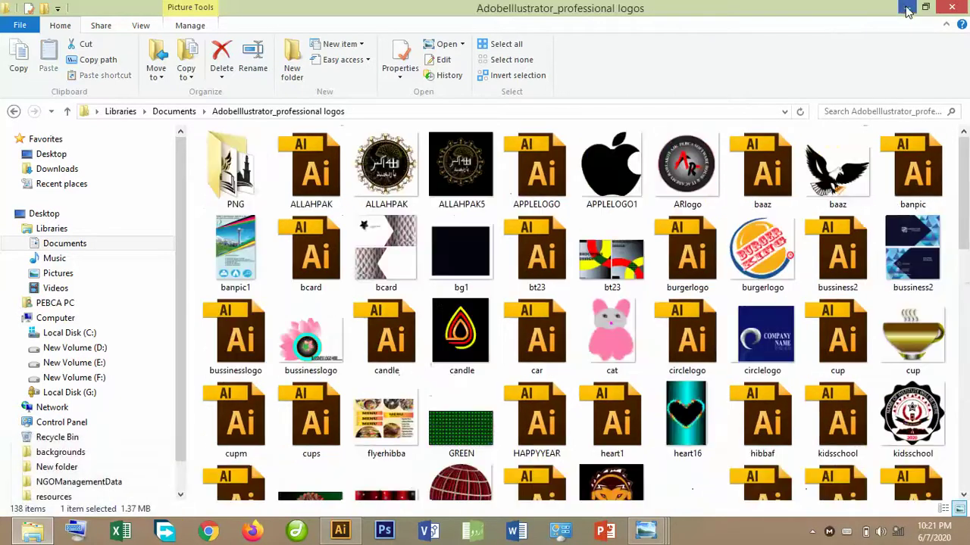
left_click(907, 9)
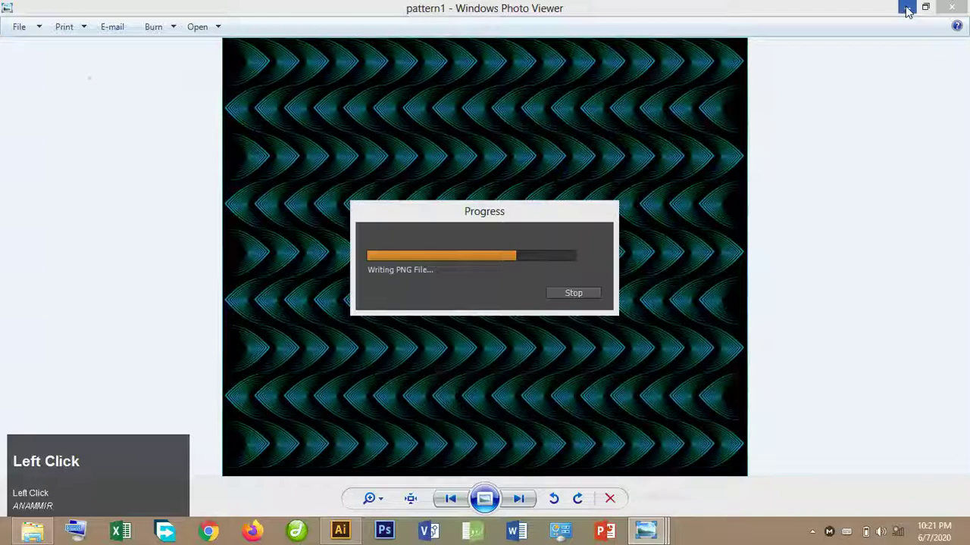
Minimize the photo viewer and browse in File Explorer to the Thumbnails folder inside onlineclasesAI on New Volume (E:).
left_click(907, 9)
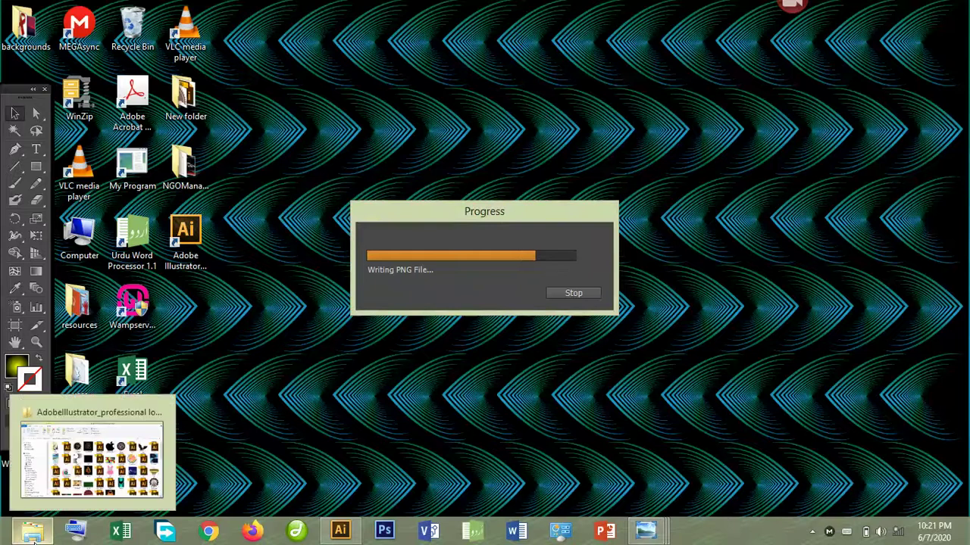
left_click(34, 534)
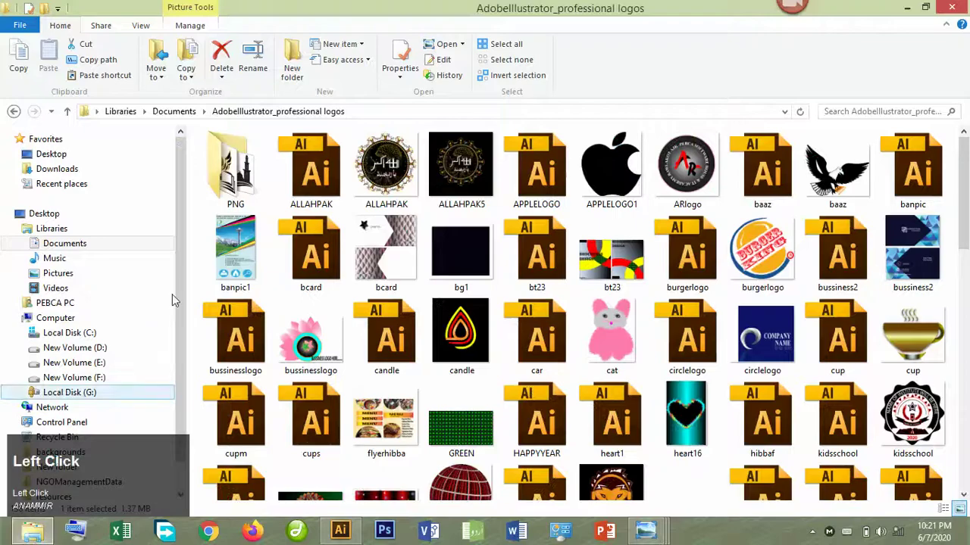
left_click(103, 364)
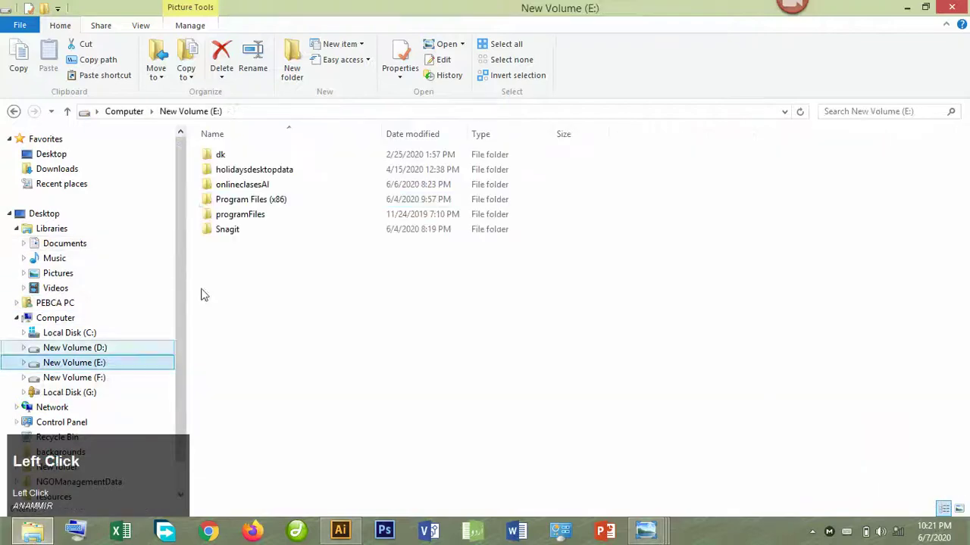
double_click(295, 184)
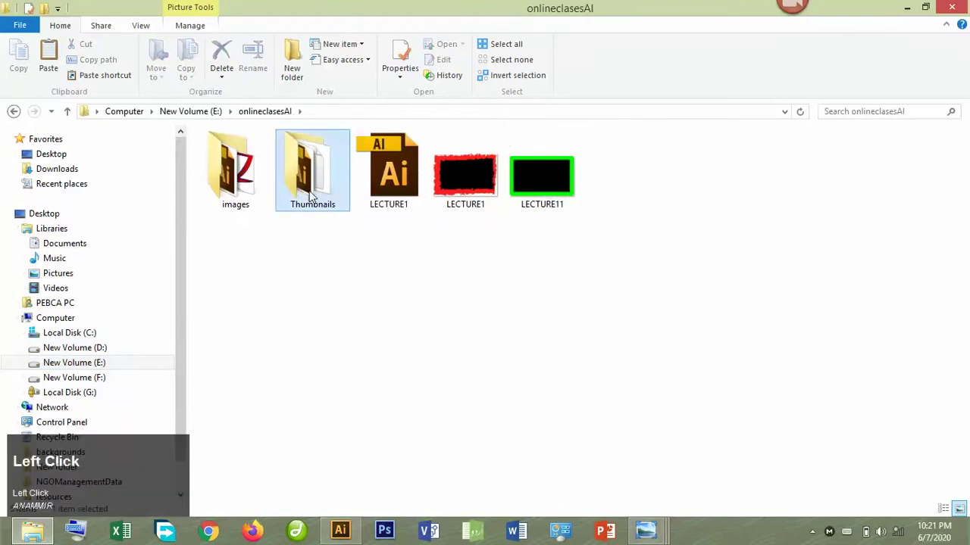
double_click(311, 195)
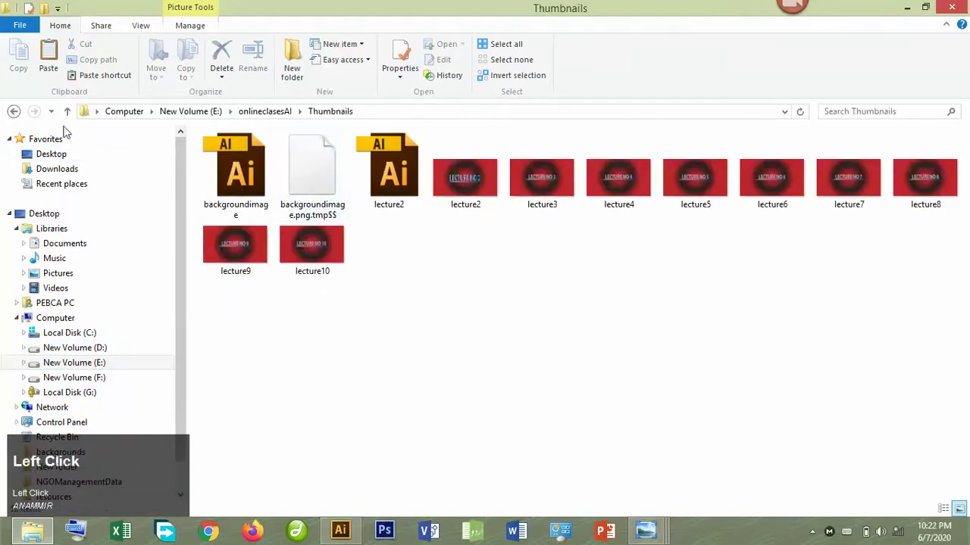
left_click(13, 111)
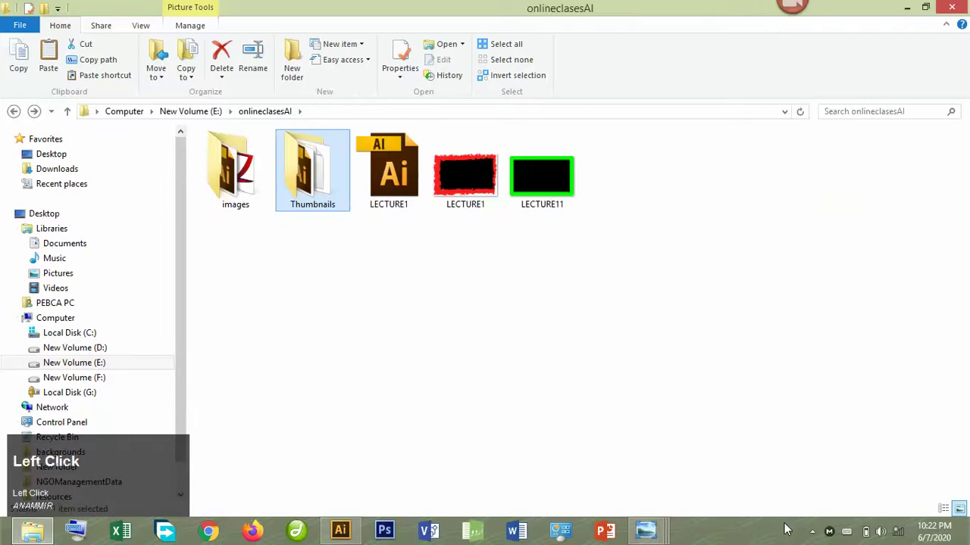
left_click(812, 533)
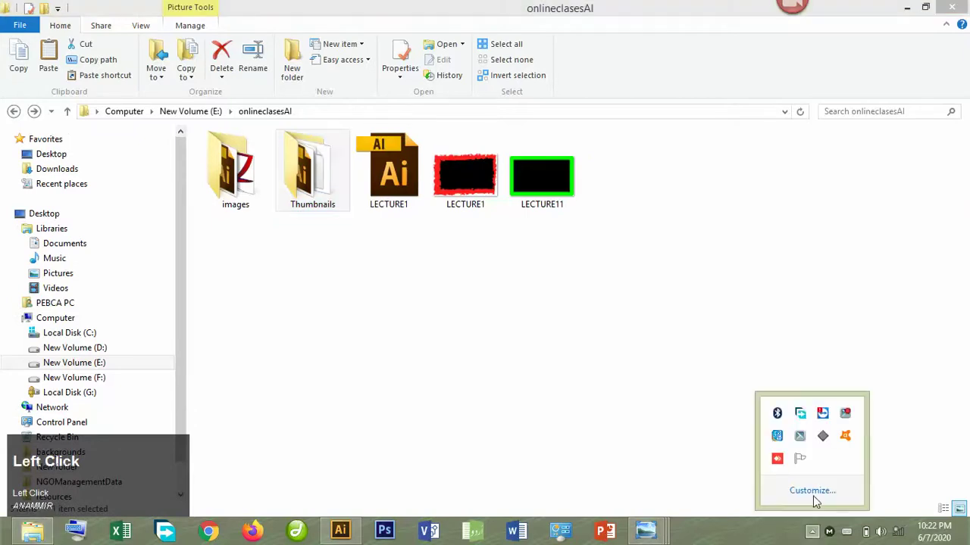
double_click(312, 170)
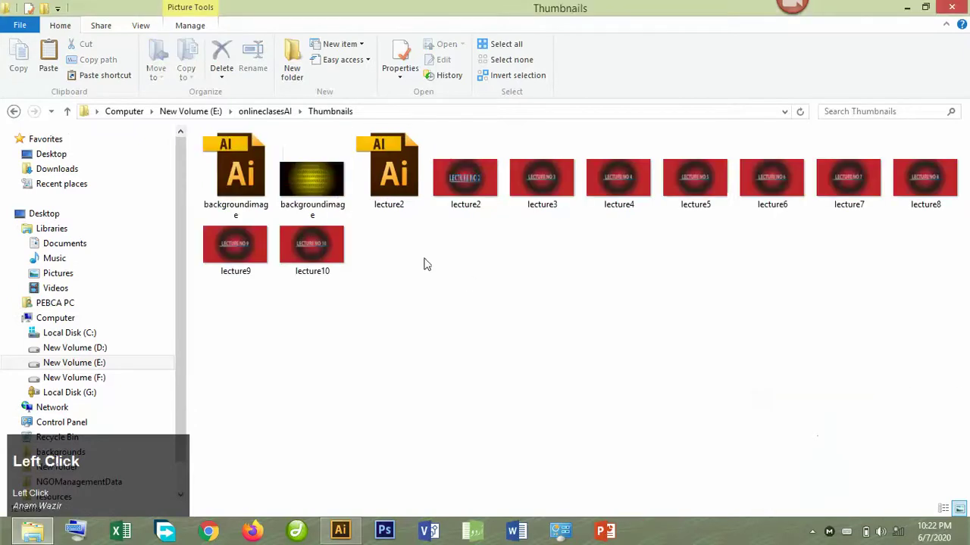
View the exported backgroundimage PNG in Windows Photo Viewer, inspect its pattern up close, and put the viewer away.
double_click(320, 191)
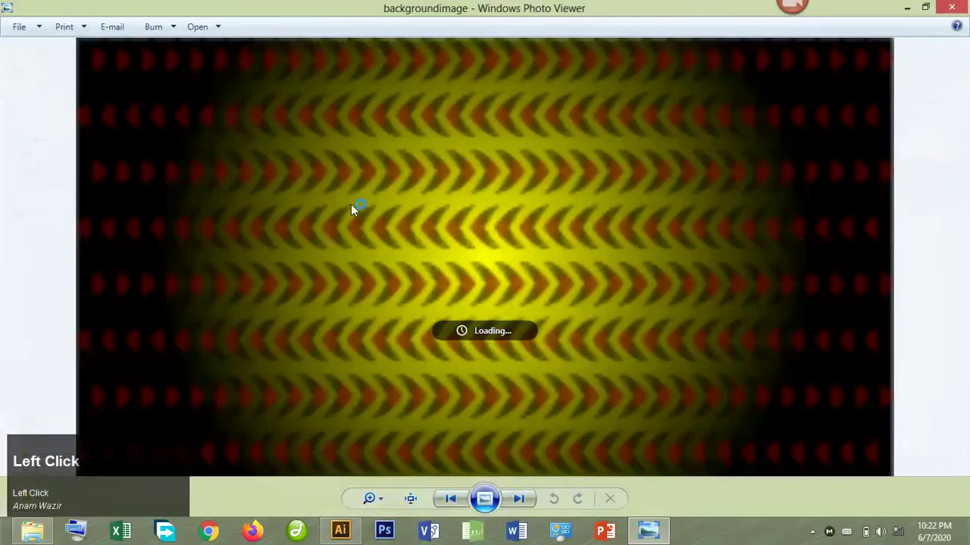
key("ctrl+equal")
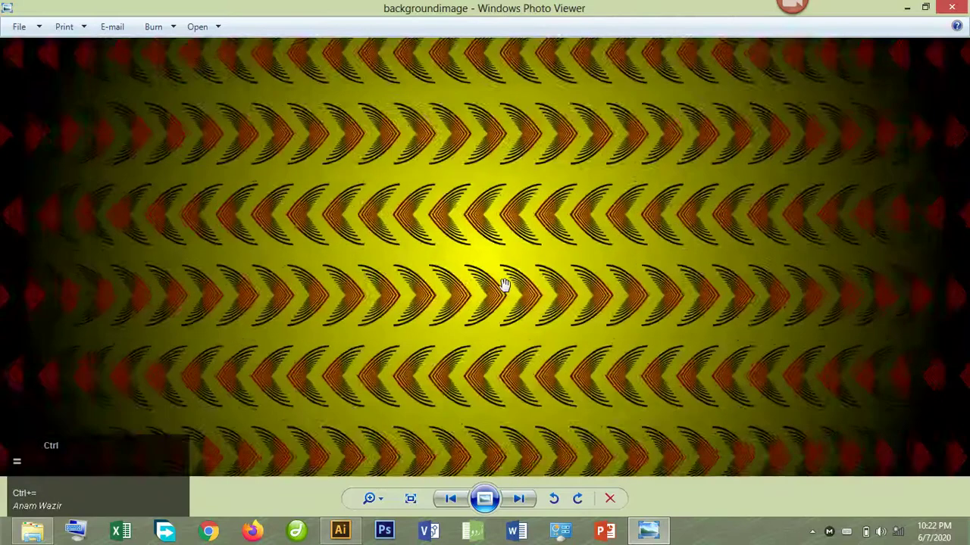
left_click_drag(381, 258, 443, 373)
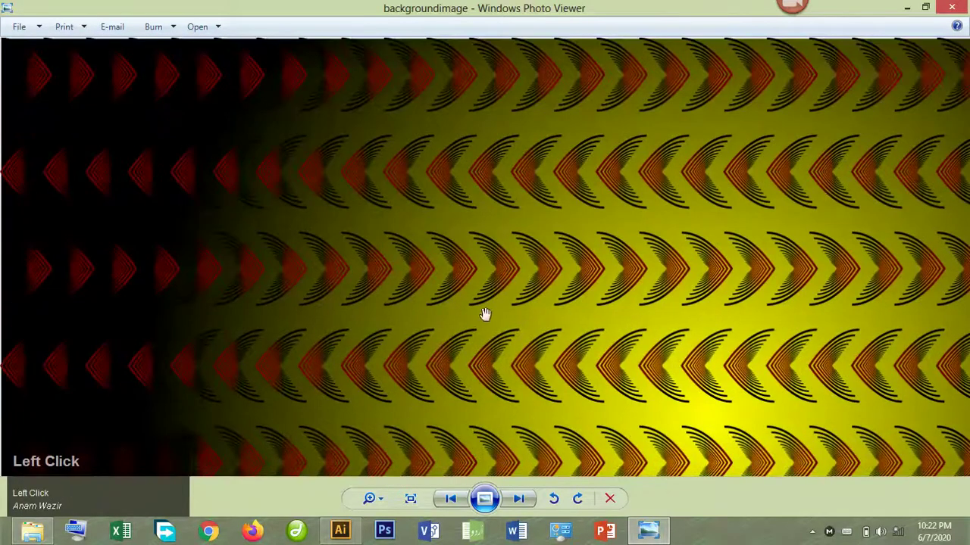
left_click(916, 6)
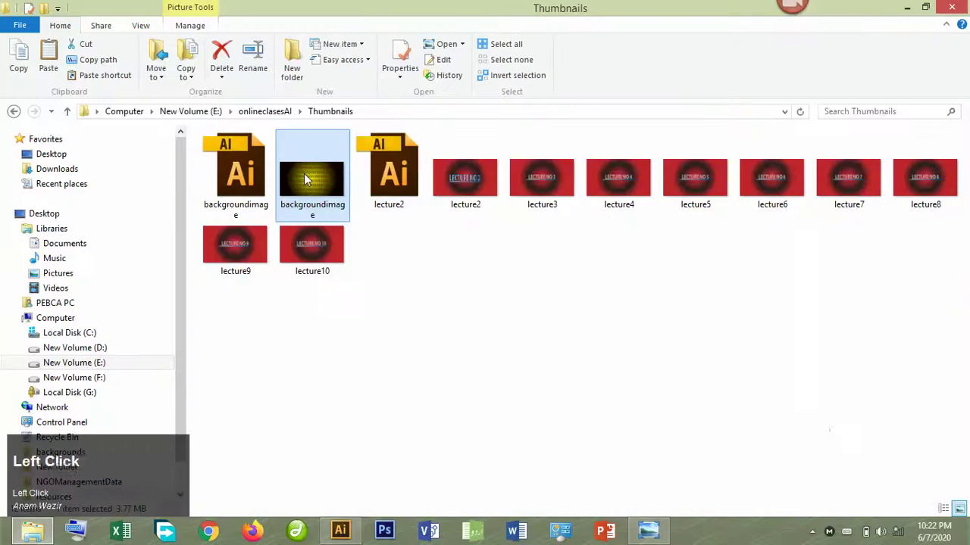
Set the backgroundimage PNG as the desktop background and minimize the folder and Illustrator windows to show the desktop.
right_click(305, 176)
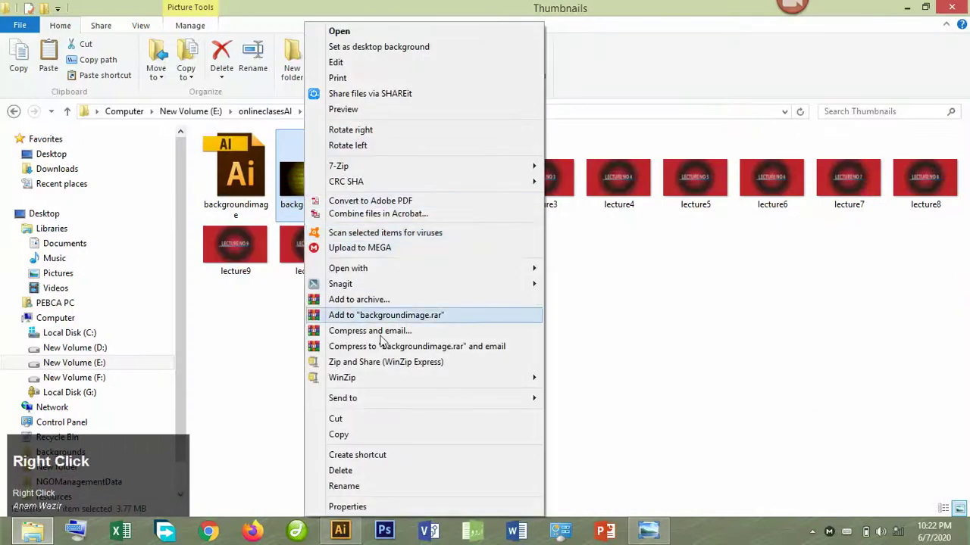
left_click(402, 46)
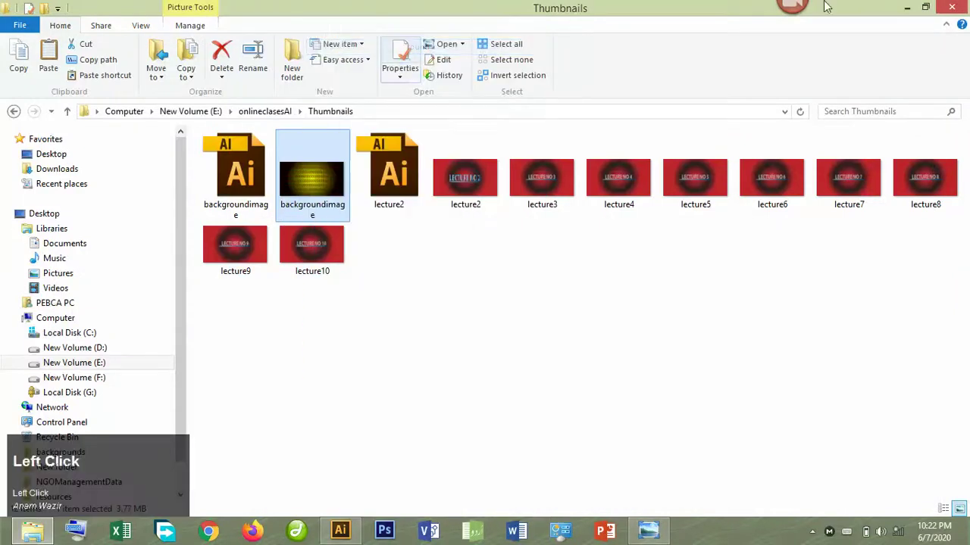
left_click(906, 7)
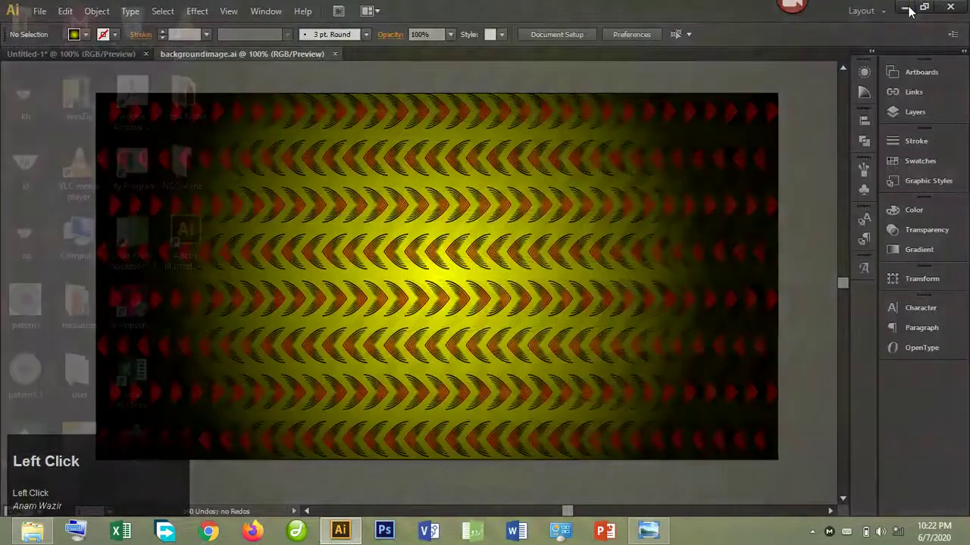
left_click(906, 8)
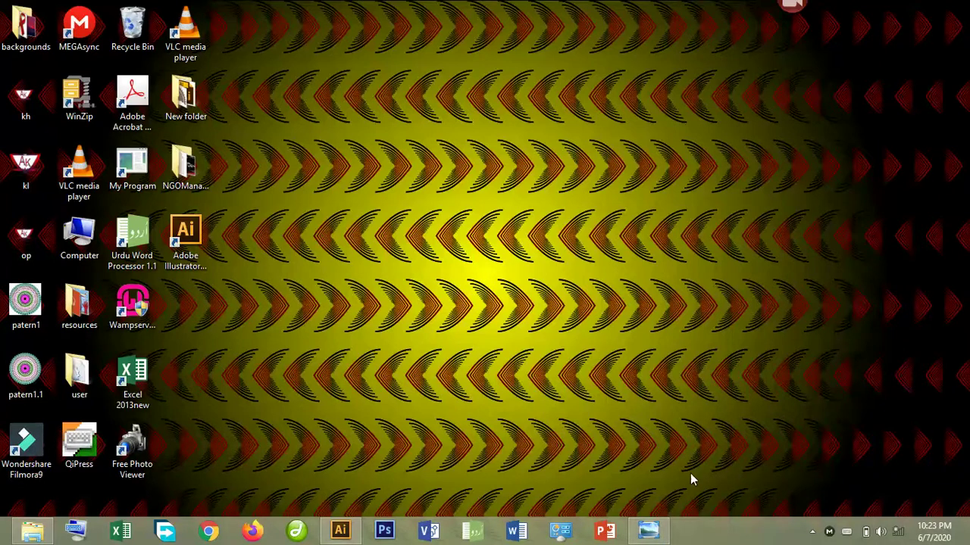
left_click(811, 531)
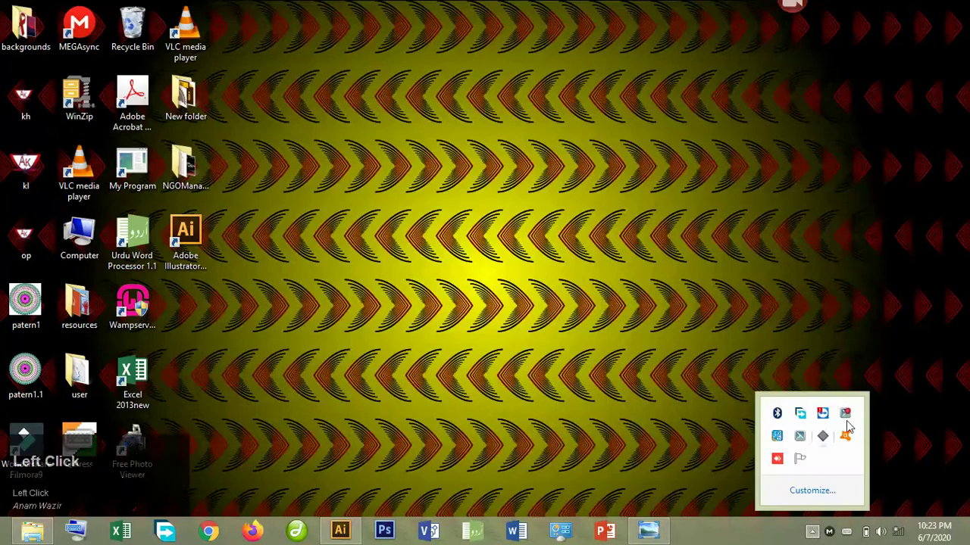